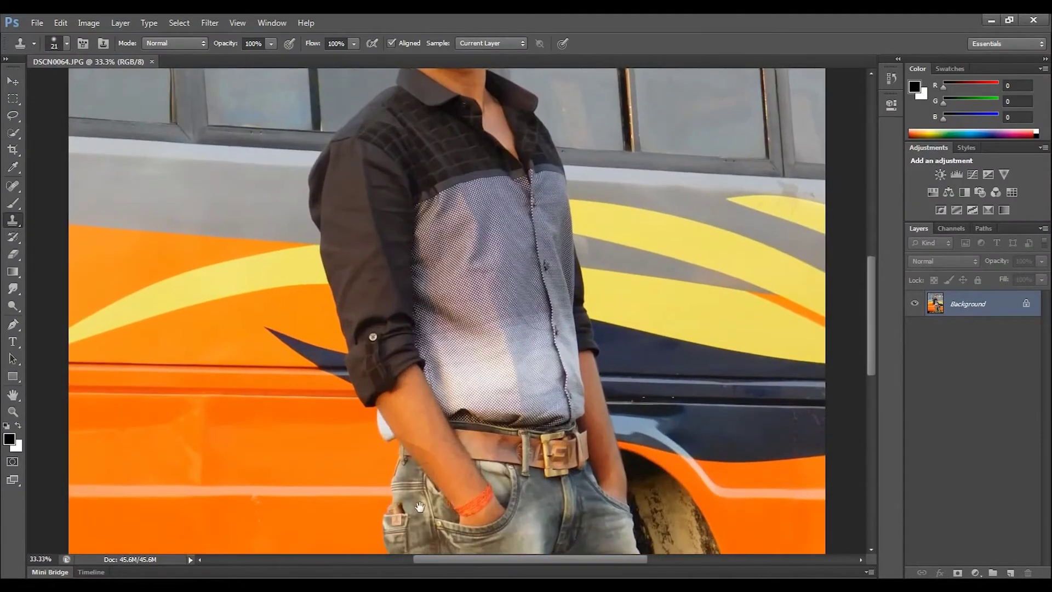
Zoom in on the jeans and start a pen path at the bottom of the man's leg.
left_click_drag(420, 507, 449, 383)
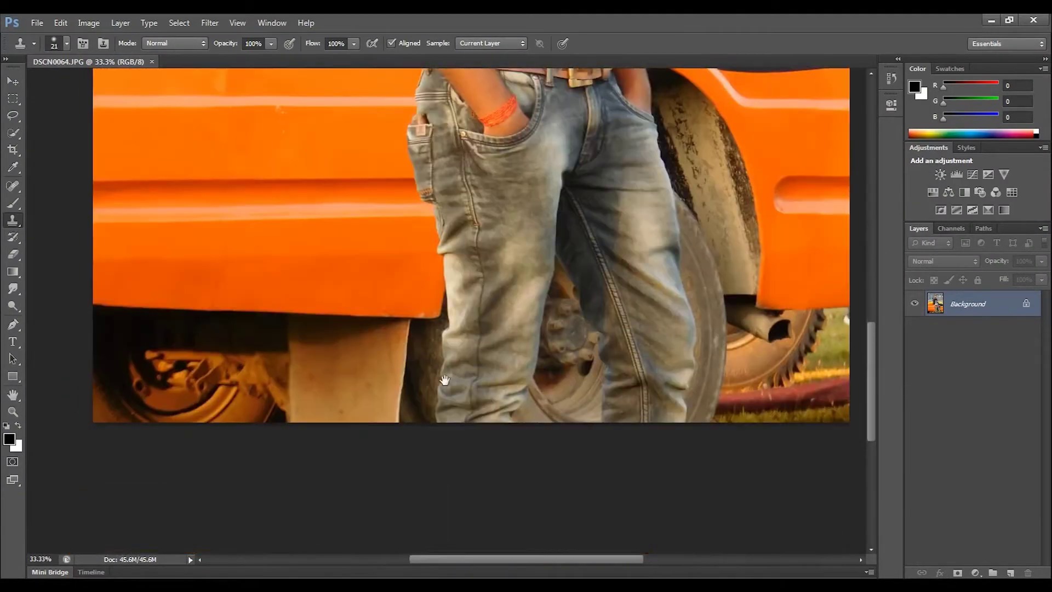
key("ctrl+plus")
left_click(13, 323)
left_click(55, 324)
left_click(404, 499)
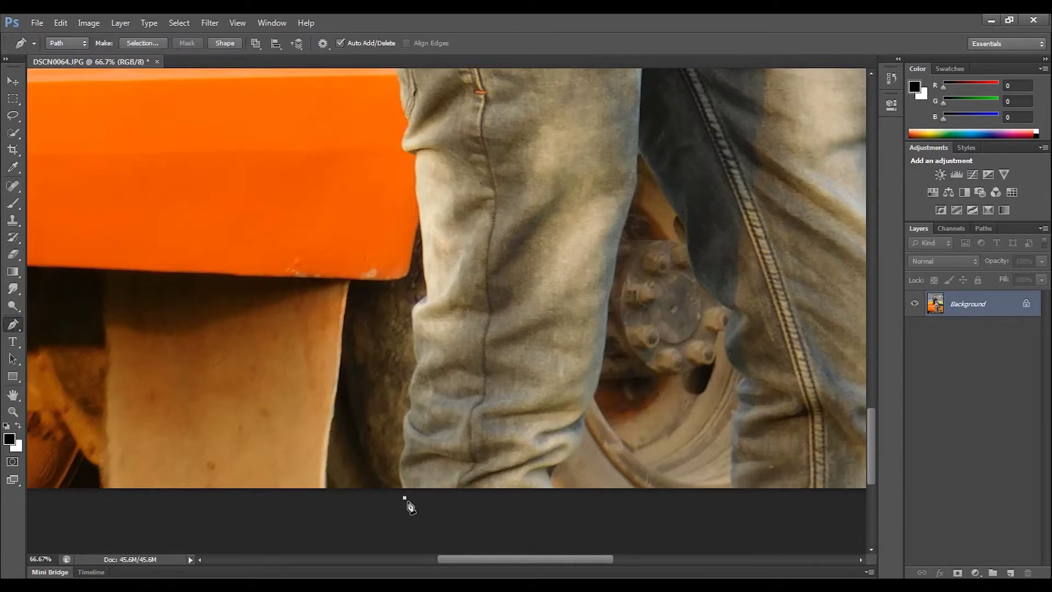
Trace the rest of the man's outline with path points, finishing along the jeans.
key("ctrl+plus")
scroll(403, 384, "down", 3)
left_click_drag(402, 347, 419, 321)
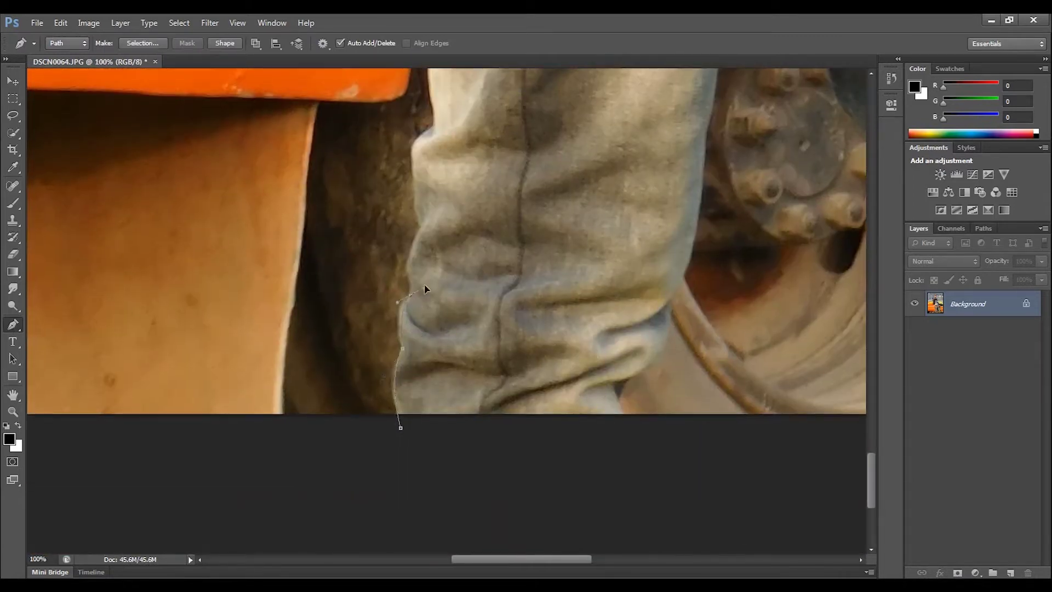
left_click_drag(411, 255, 416, 249)
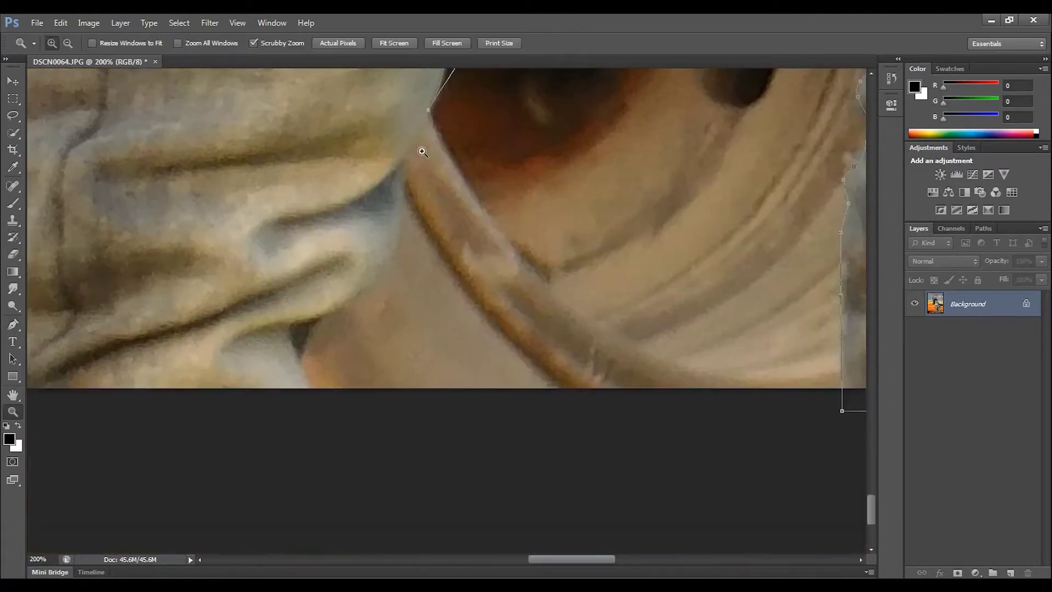
left_click(300, 322)
left_click(292, 325)
left_click(292, 333)
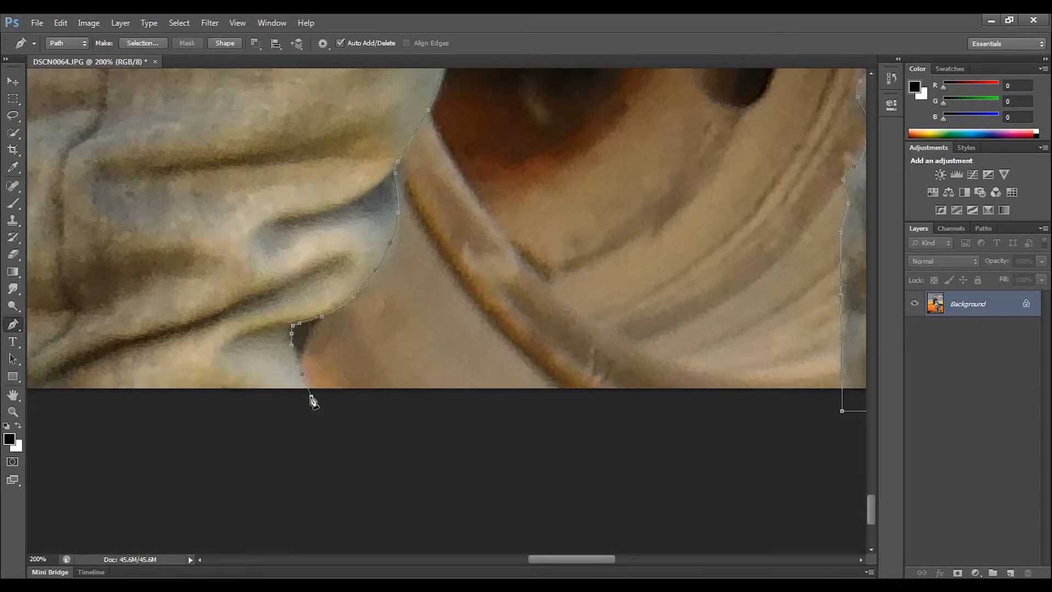
key("ctrl+0")
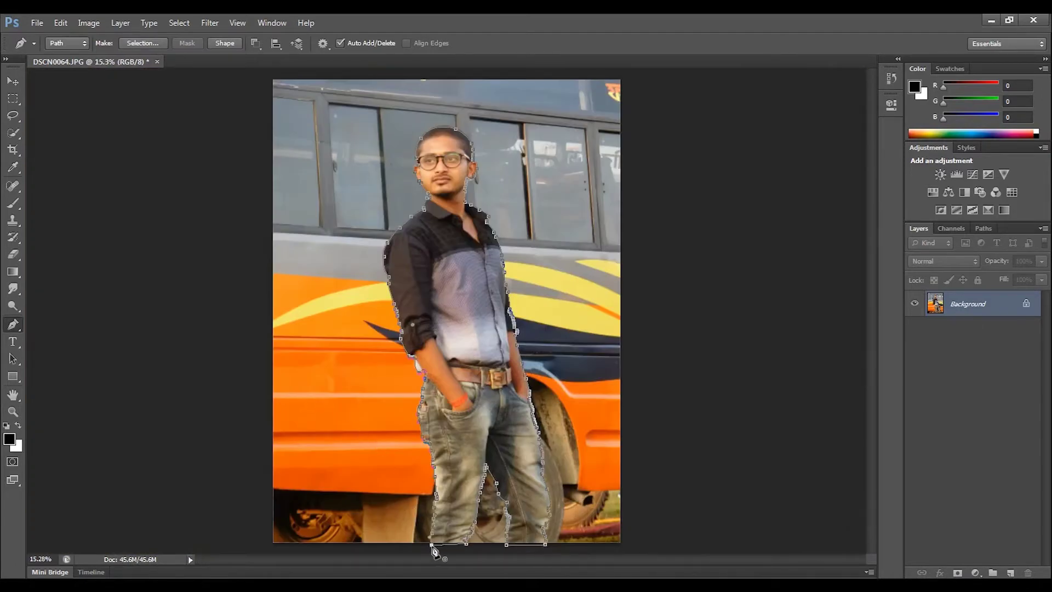
Convert the path to a selection and mask the man onto a transparent, unlocked layer.
left_click(142, 43)
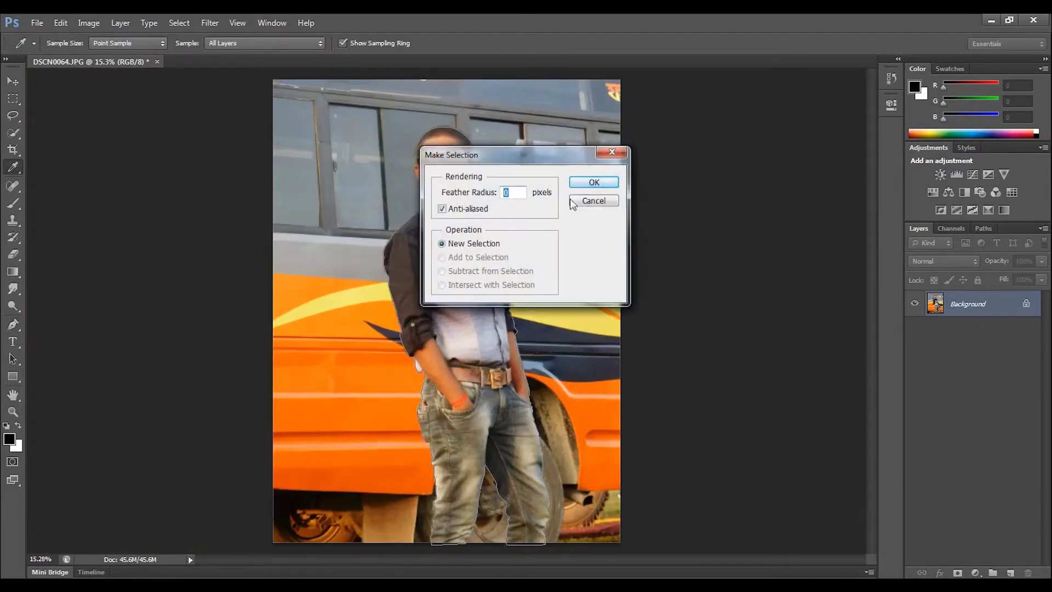
left_click(592, 184)
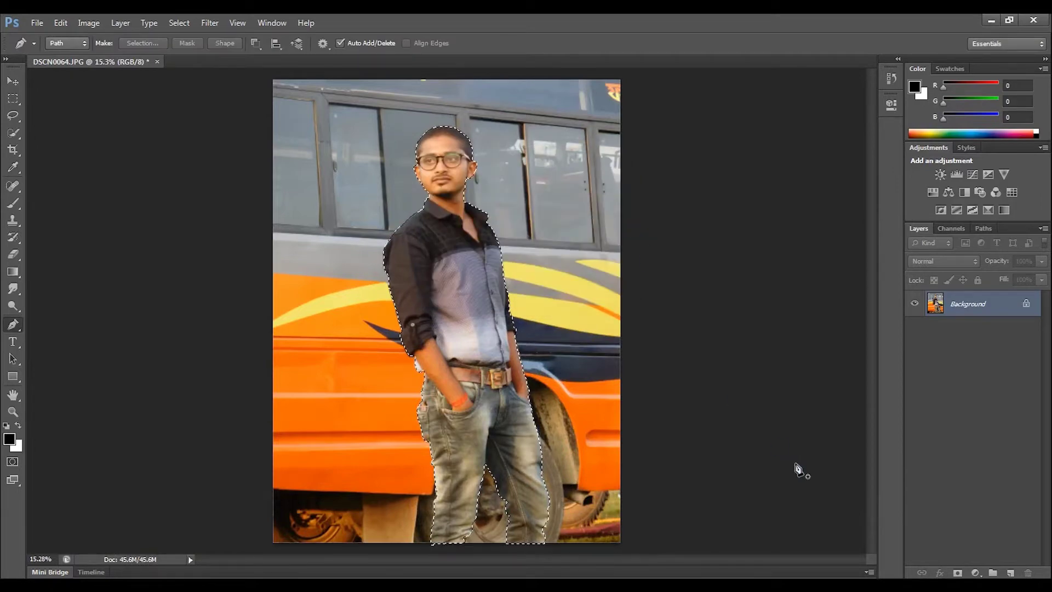
left_click(957, 572)
left_click(956, 572)
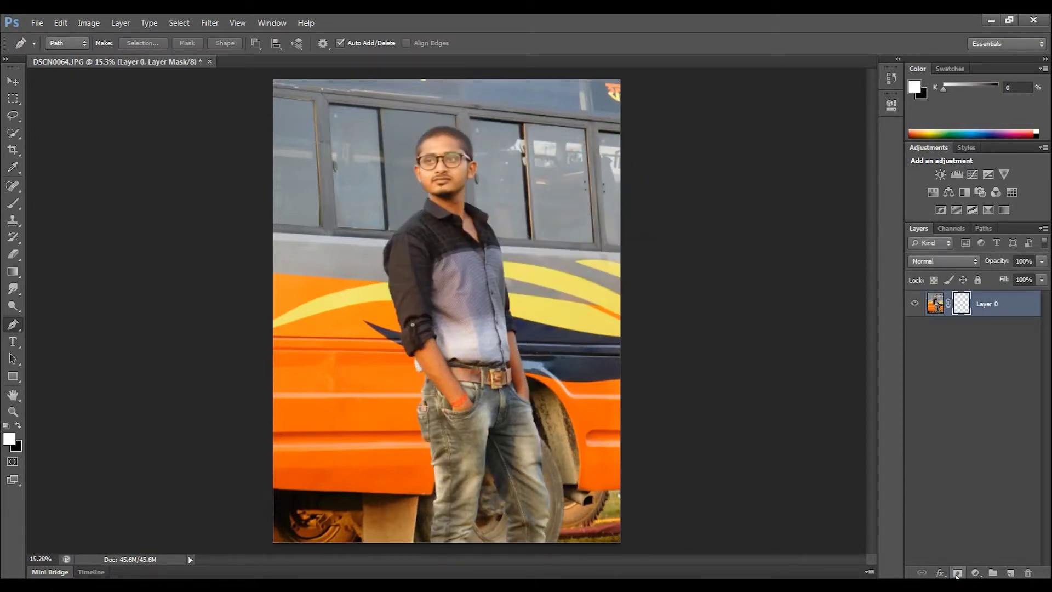
key("ctrl+plus")
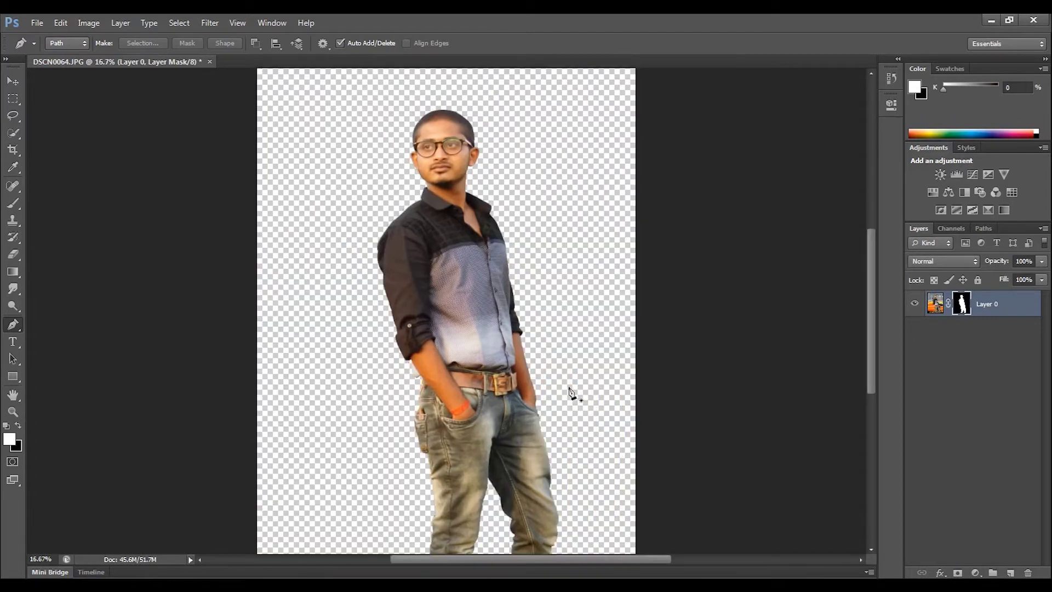
Save the cutout as the Photoshop document DSCN0064.psd.
left_click(37, 22)
left_click(57, 180)
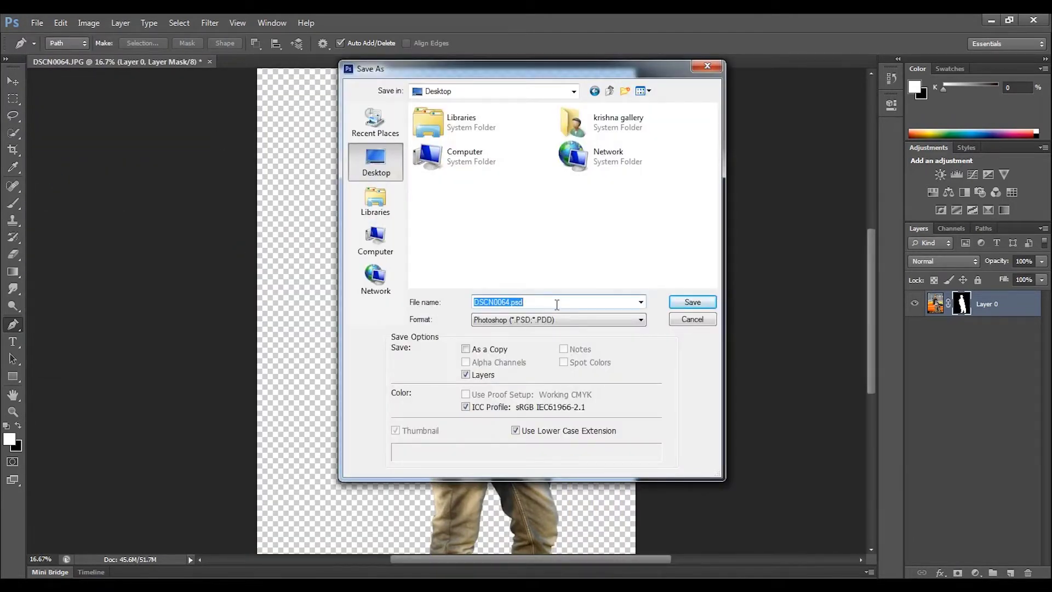
left_click(692, 302)
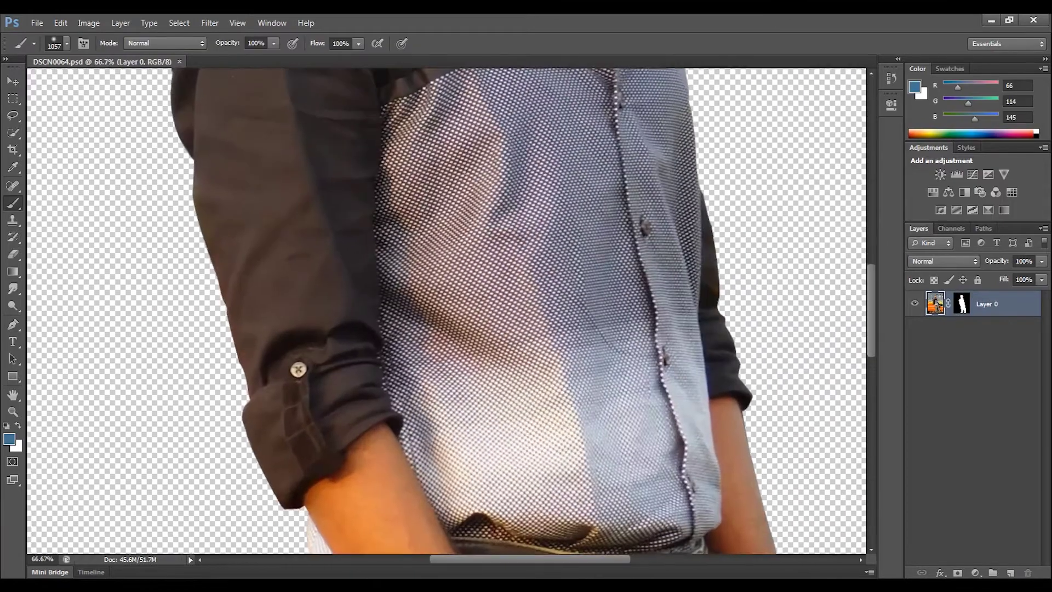
Spot-heal the mole on the man's chin and the marks on his neck and collar.
scroll(402, 485, "up", 3)
key("ctrl+plus")
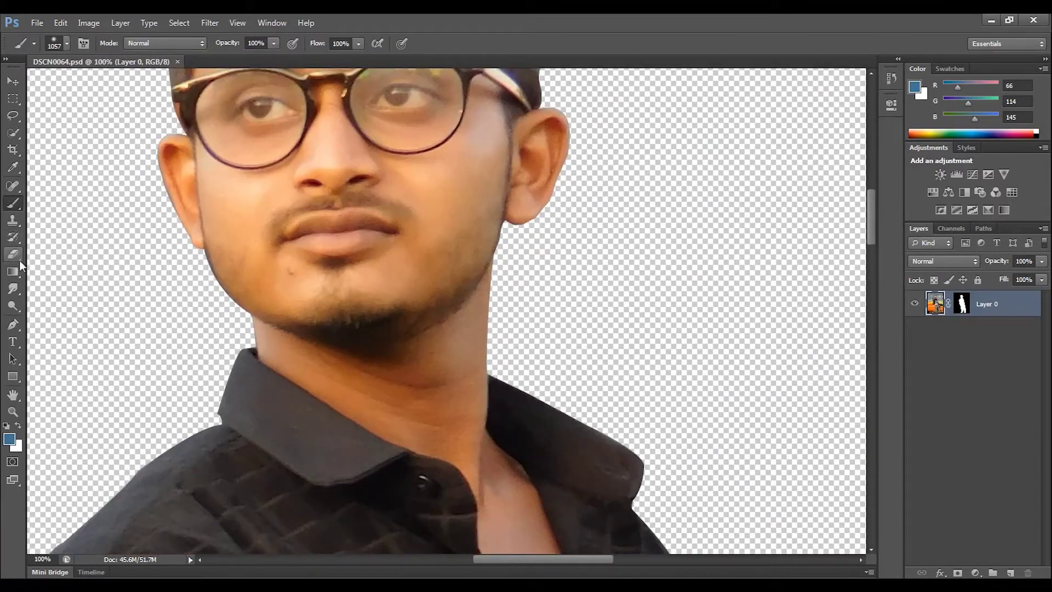
left_click(13, 186)
left_click(290, 272)
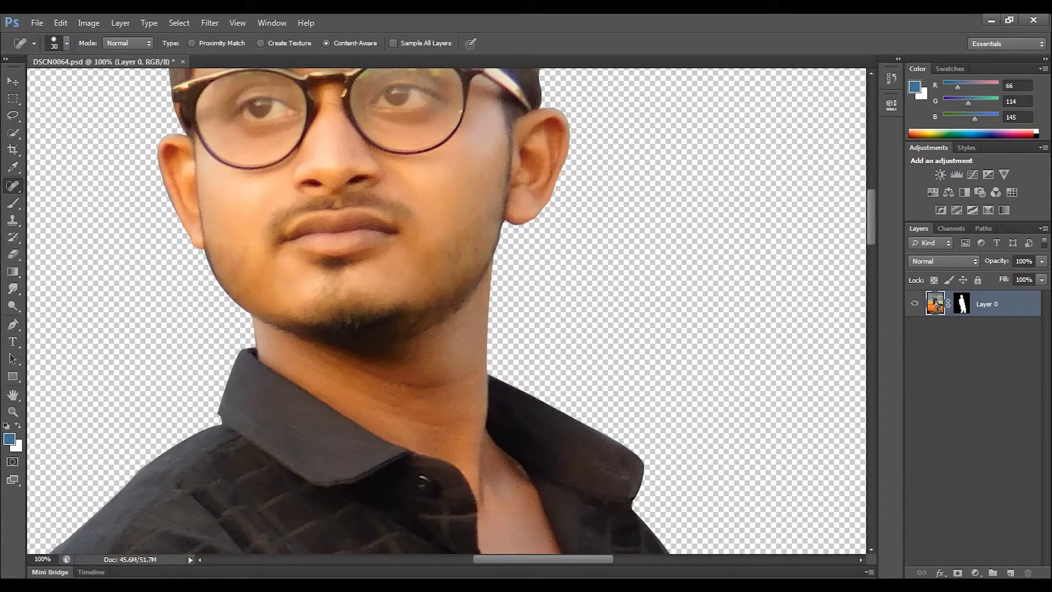
left_click_drag(343, 362, 460, 382)
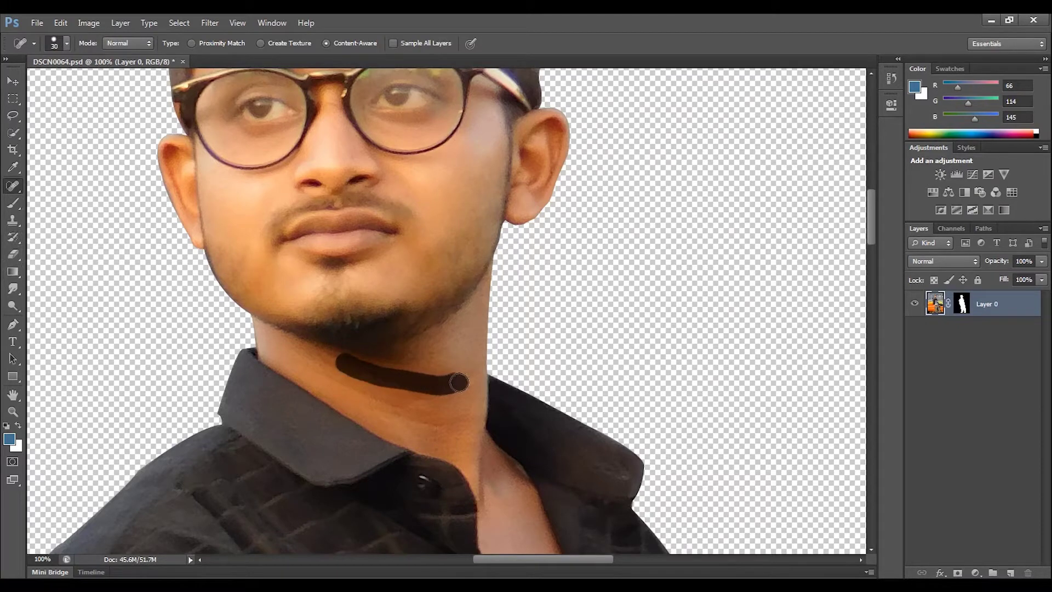
left_click(332, 363)
left_click_drag(359, 390, 433, 425)
left_click_drag(392, 379, 405, 370)
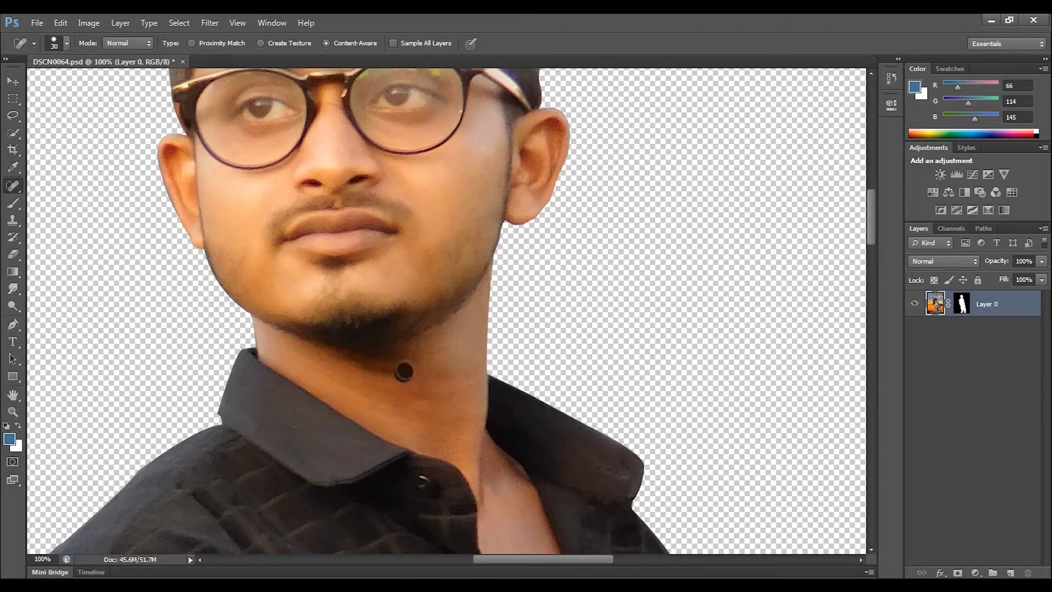
left_click(415, 372)
left_click(280, 350)
Bring the Barcelona street image from the source folder into the document.
key("ctrl+0")
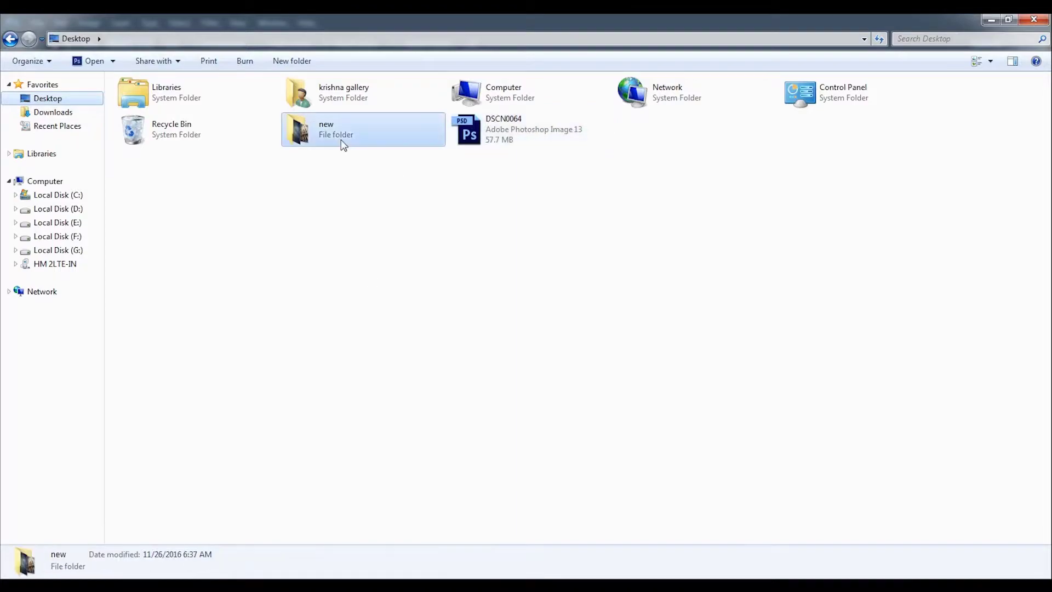
double_click(340, 143)
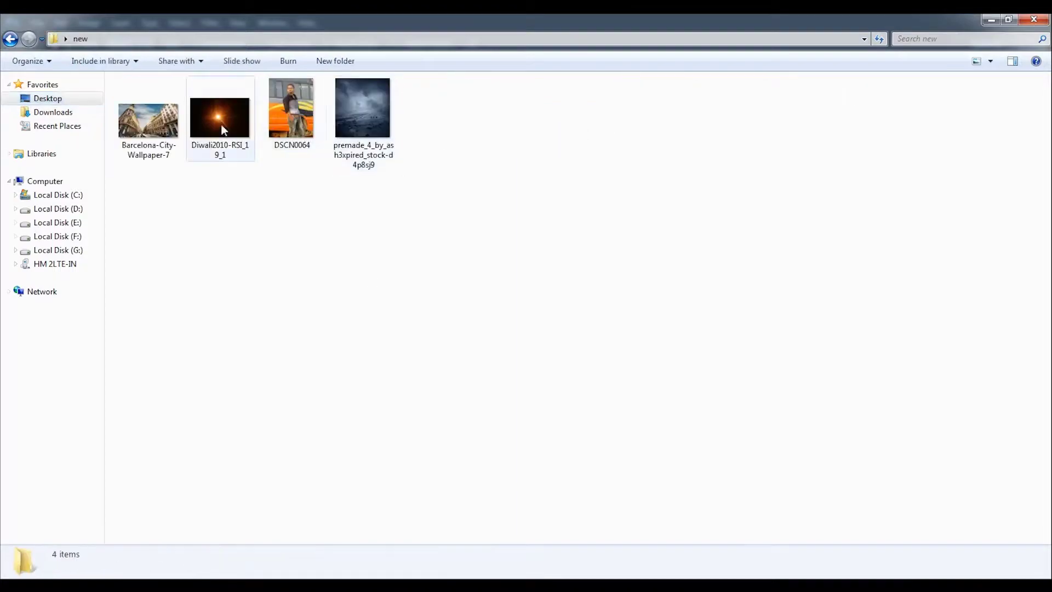
left_click_drag(148, 121, 181, 388)
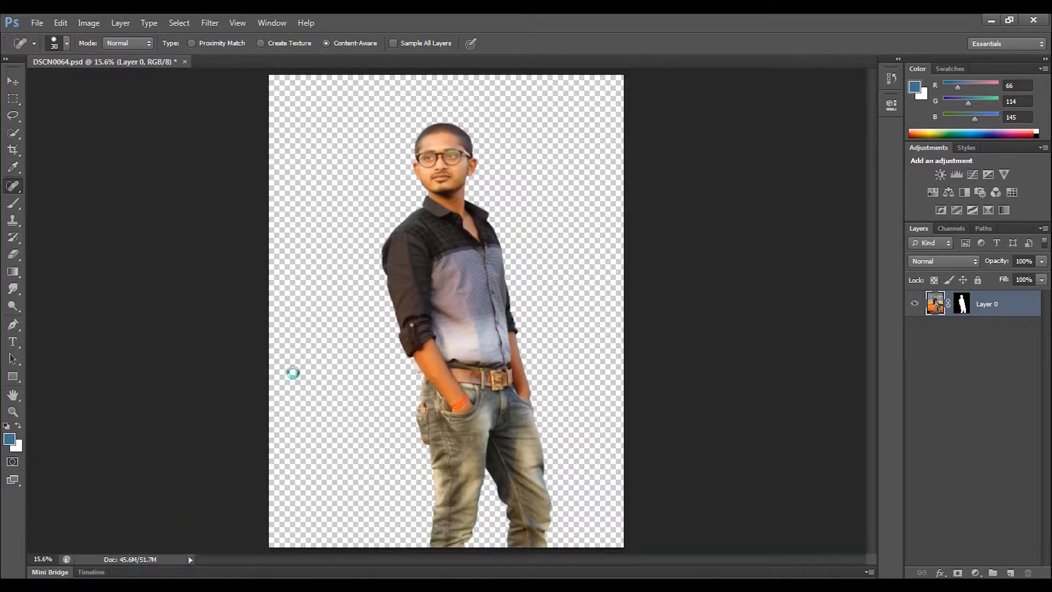
Enlarge and position the Barcelona street image across the lower canvas.
left_click_drag(529, 293, 495, 348)
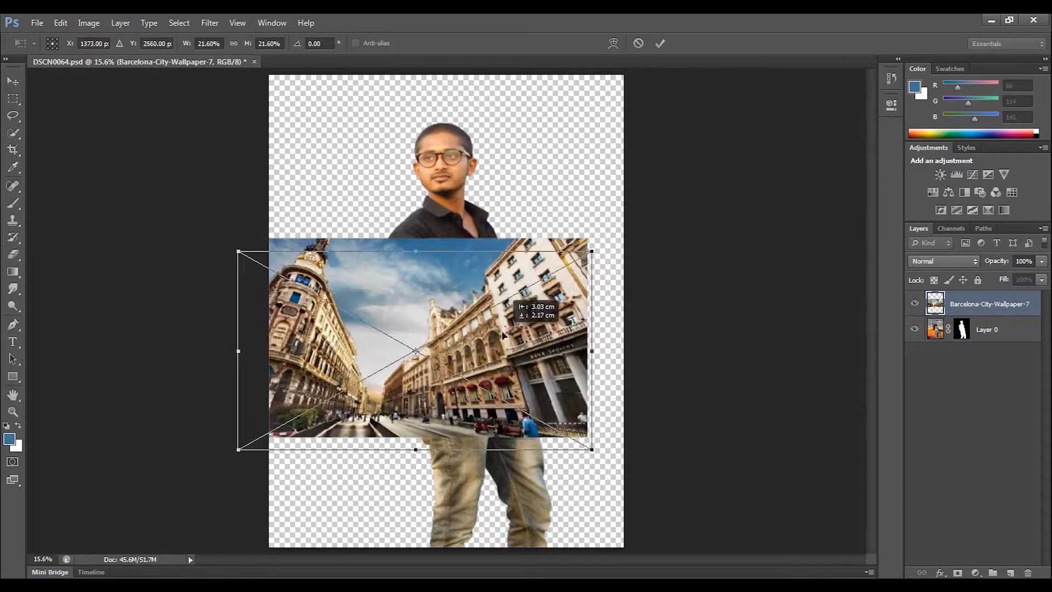
left_click_drag(591, 264, 669, 224)
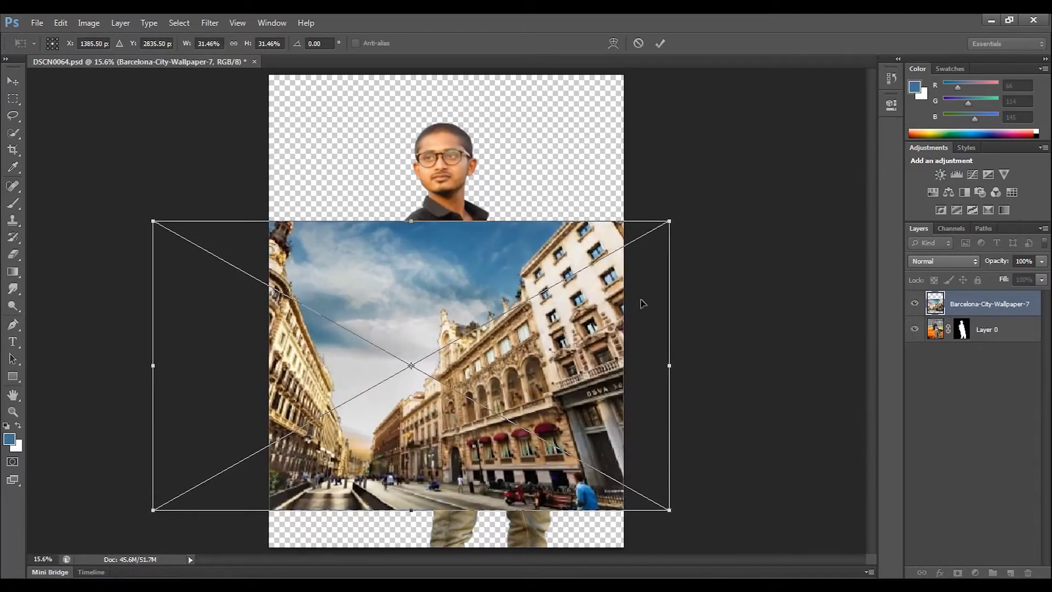
left_click_drag(649, 281, 668, 338)
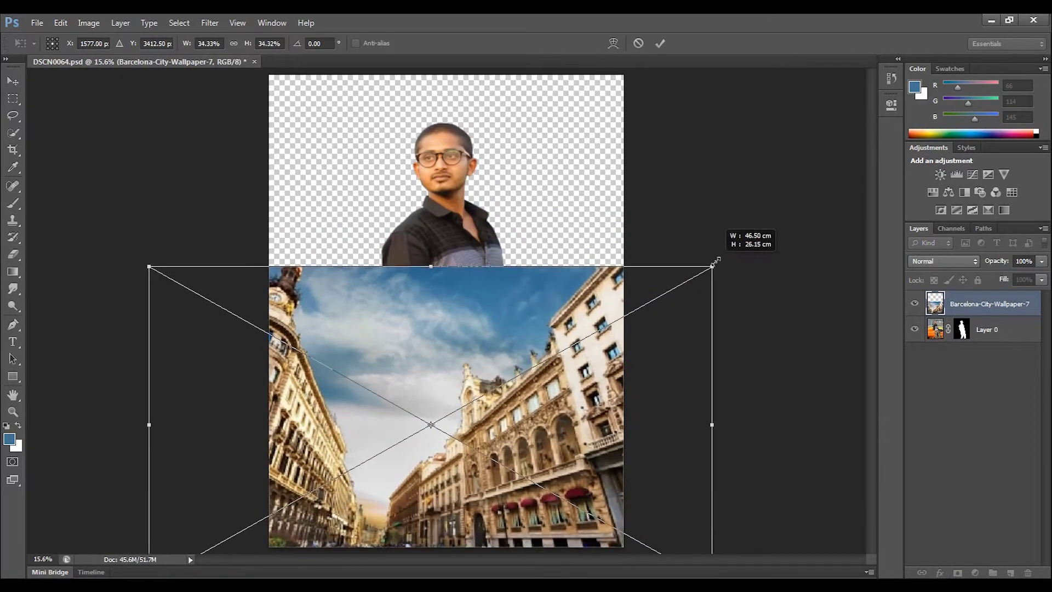
left_click_drag(690, 280, 726, 261)
left_click_drag(649, 343, 652, 342)
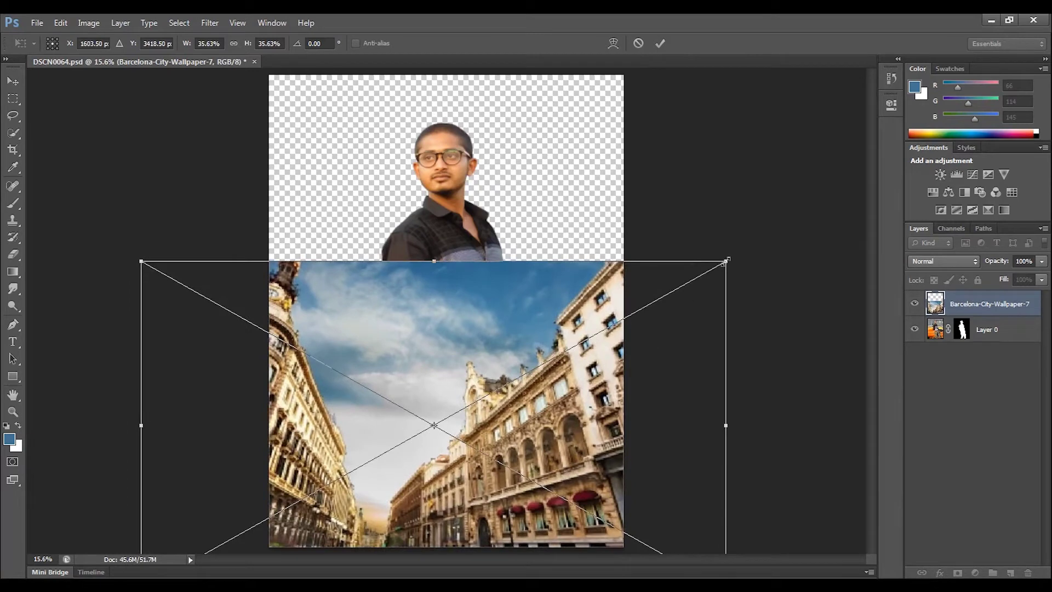
left_click_drag(726, 261, 736, 256)
mouse_move(693, 322)
left_mouse_down()
mouse_move(697, 301)
mouse_move(696, 311)
left_mouse_up()
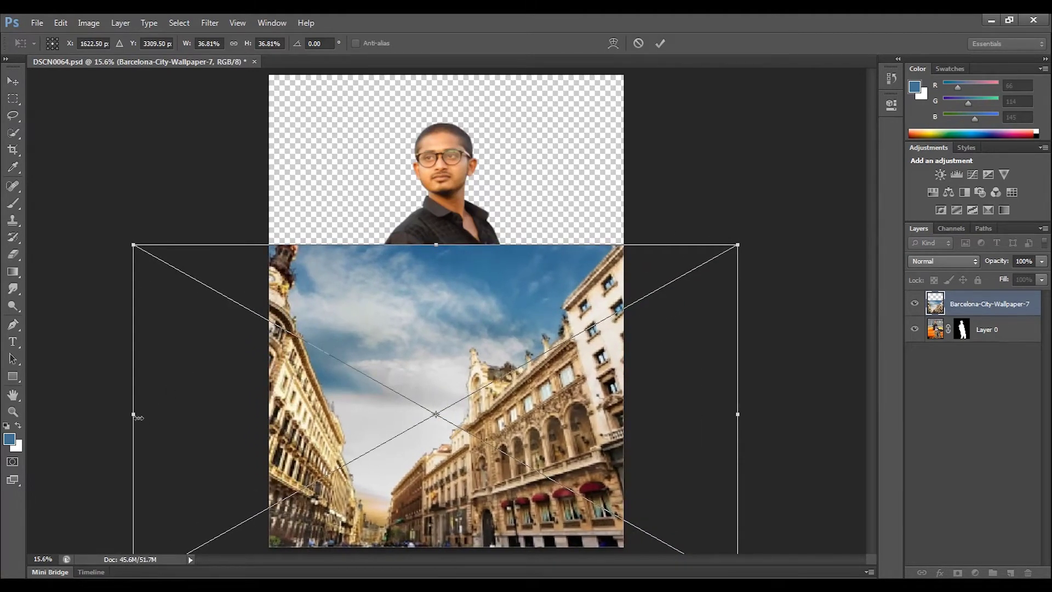
Stretch the street image to the canvas edges, commit it, and move its layer below the man.
left_click_drag(138, 417, 87, 417)
mouse_move(247, 446)
left_mouse_down()
mouse_move(304, 376)
mouse_move(261, 432)
left_mouse_up()
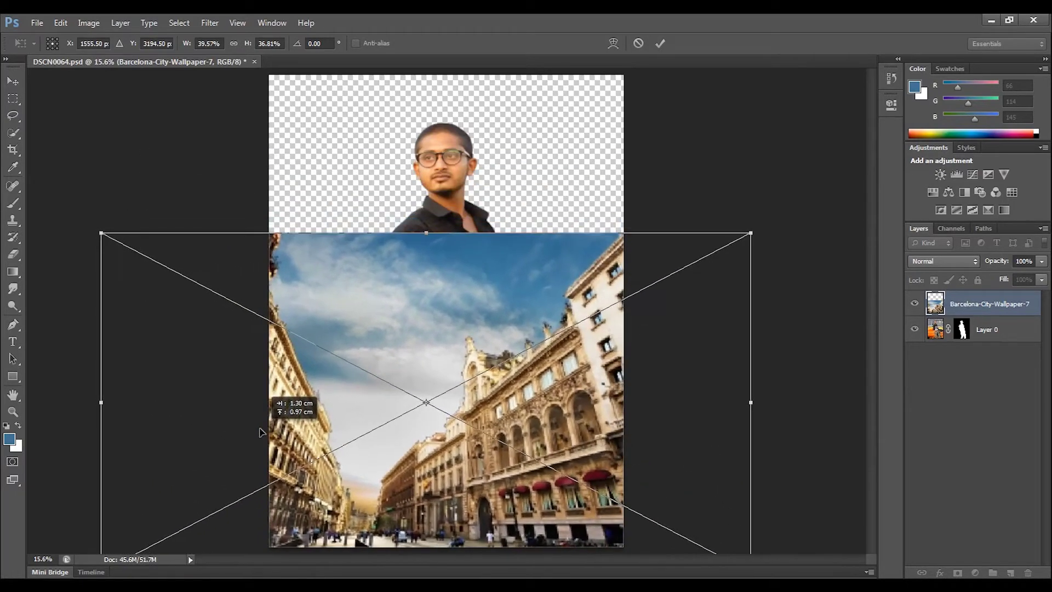
left_click_drag(261, 433, 251, 432)
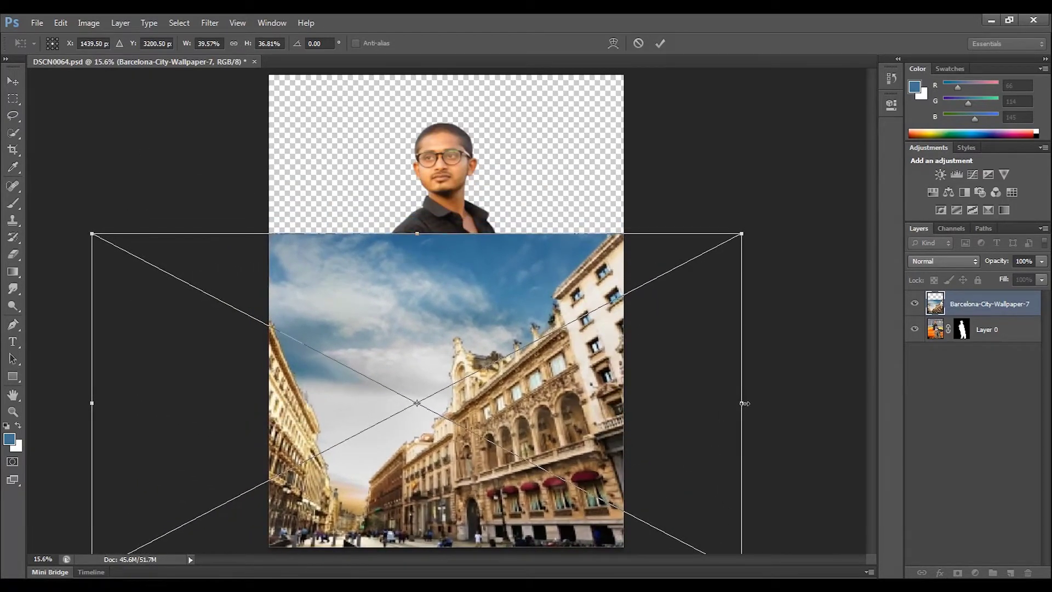
left_click_drag(743, 403, 750, 403)
mouse_move(672, 432)
left_mouse_down()
mouse_move(682, 419)
mouse_move(658, 413)
left_mouse_up()
mouse_move(750, 387)
left_mouse_down()
mouse_move(718, 401)
mouse_move(728, 401)
left_mouse_up()
left_click_drag(91, 393, 85, 393)
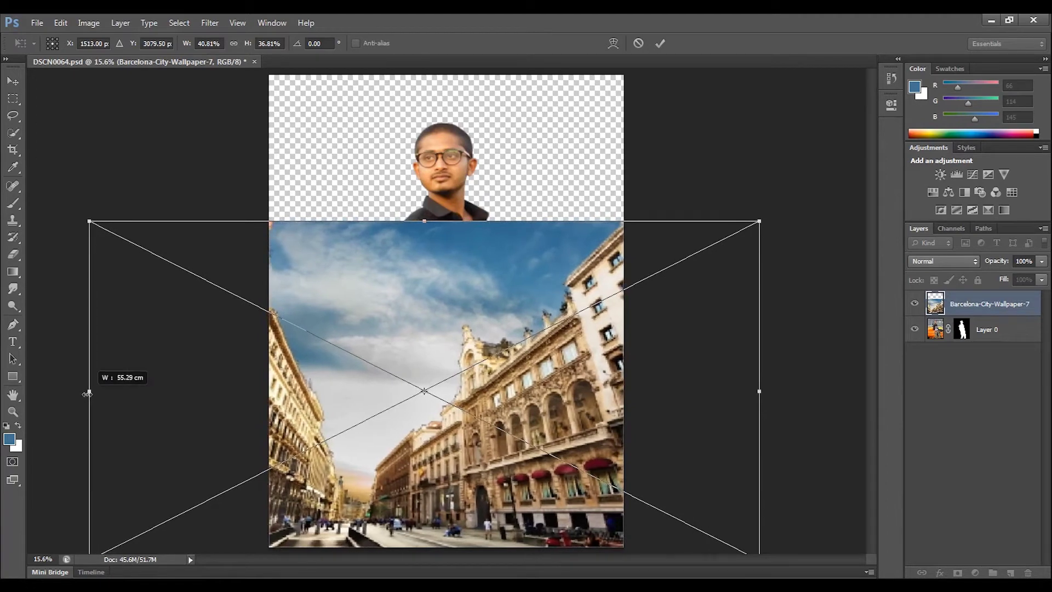
left_click(660, 44)
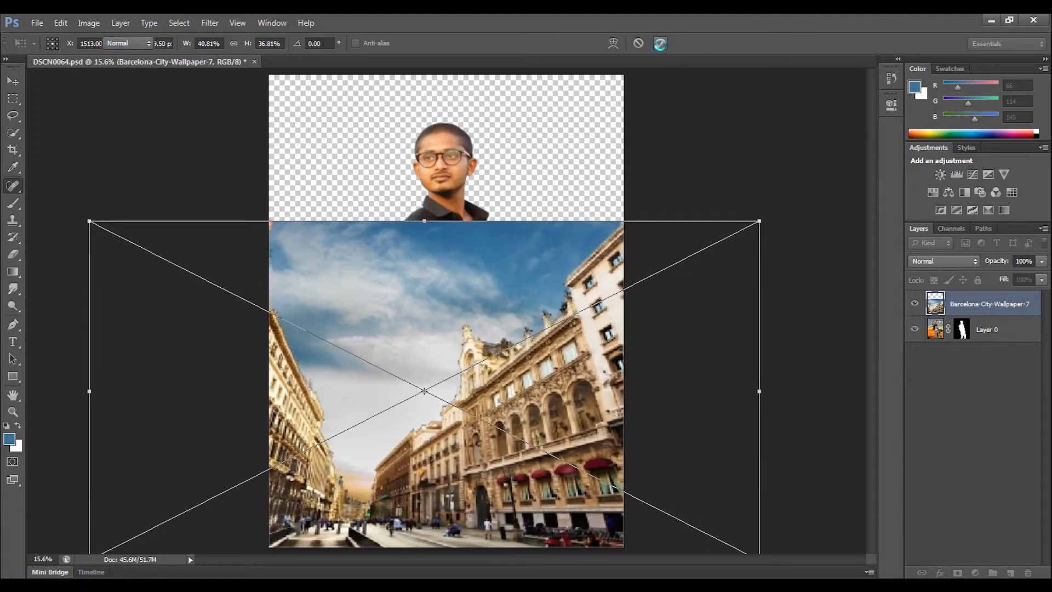
left_click_drag(981, 305, 982, 353)
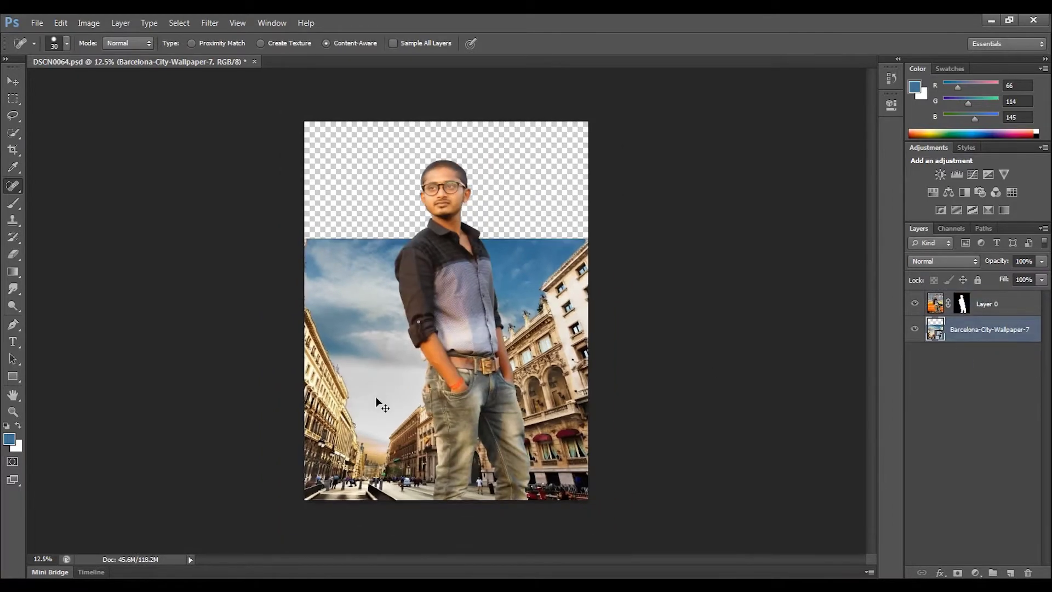
Move the stormy sky image to the canvas top and stretch it to both side edges.
key("ctrl+plus")
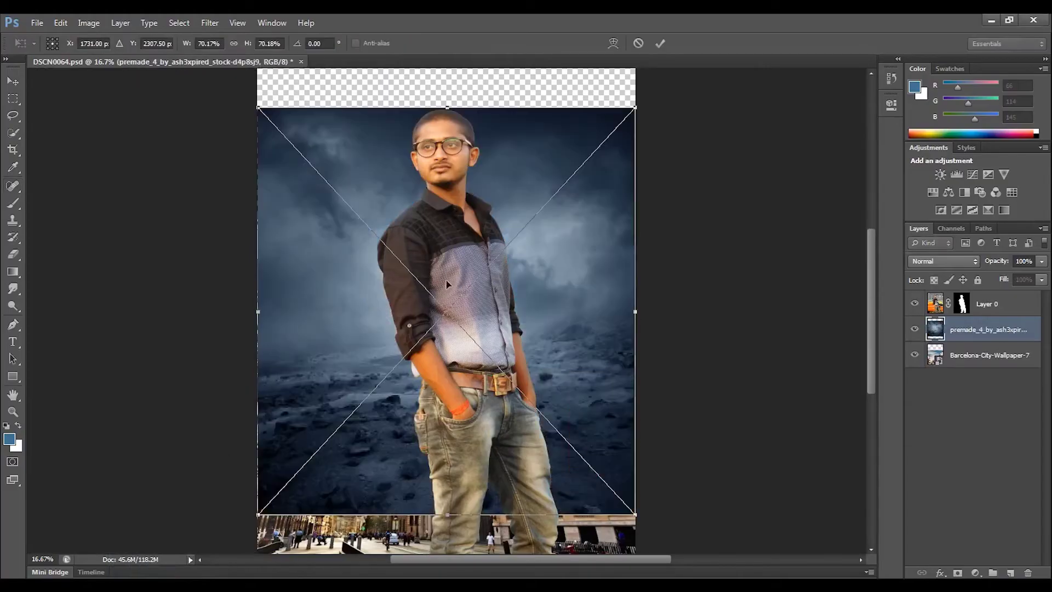
left_click_drag(500, 281, 499, 217)
key("ctrl+minus")
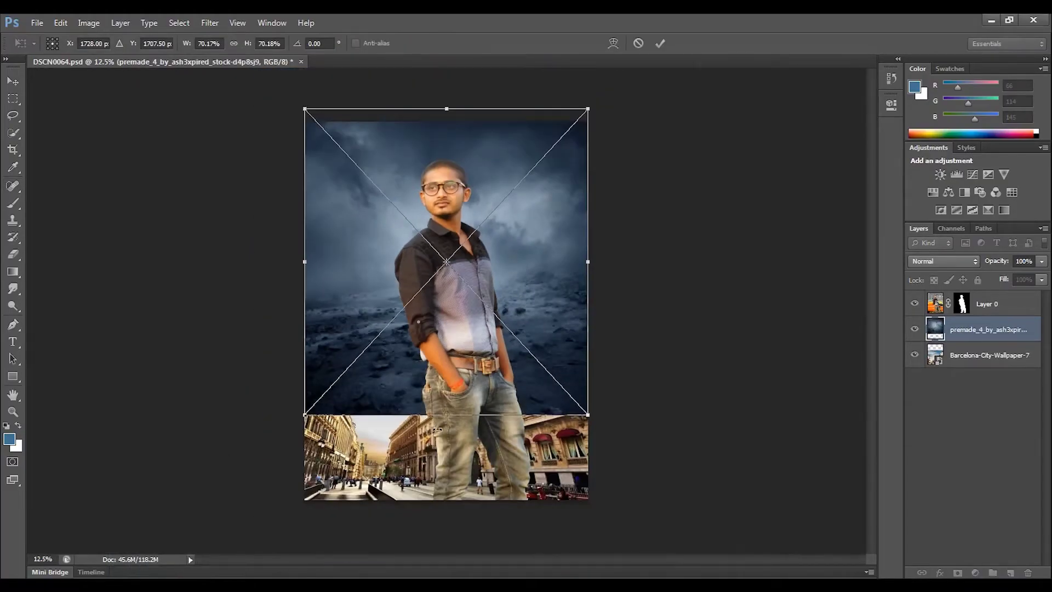
left_click_drag(446, 417, 447, 429)
left_click_drag(305, 269, 298, 269)
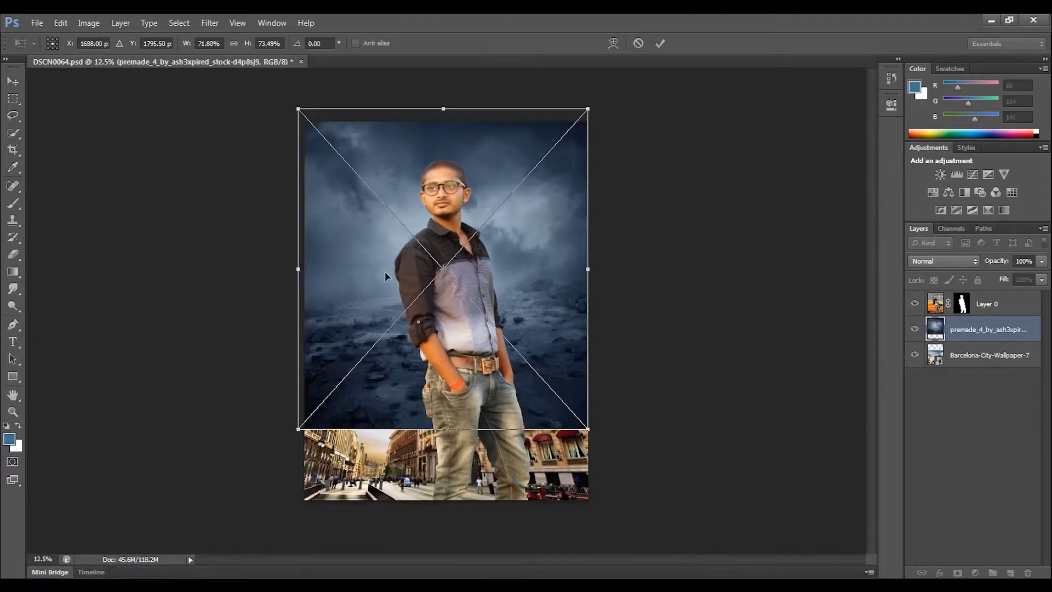
left_click_drag(586, 272, 594, 270)
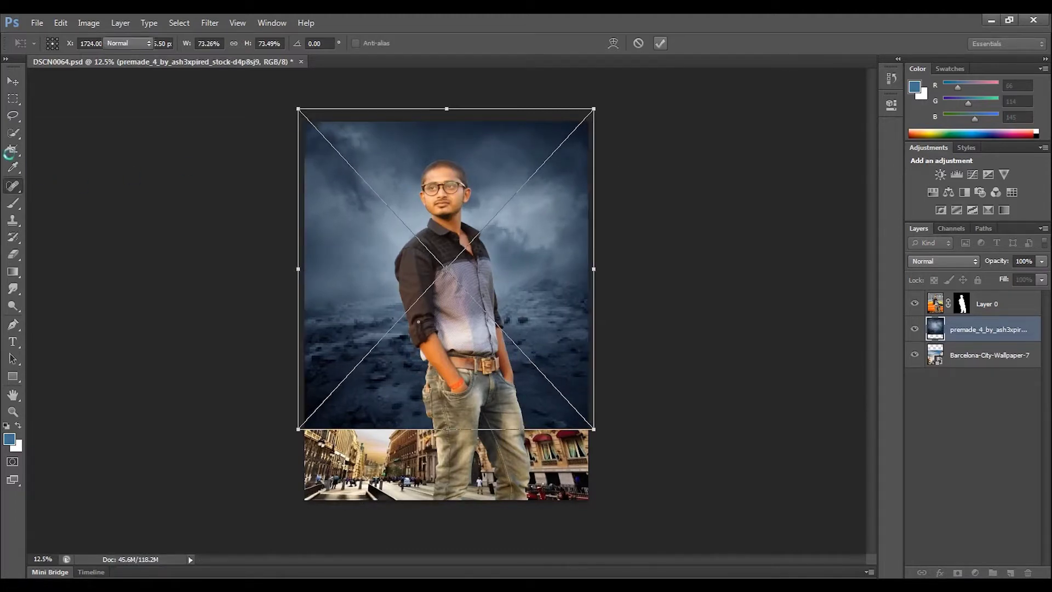
left_click(662, 44)
key("b")
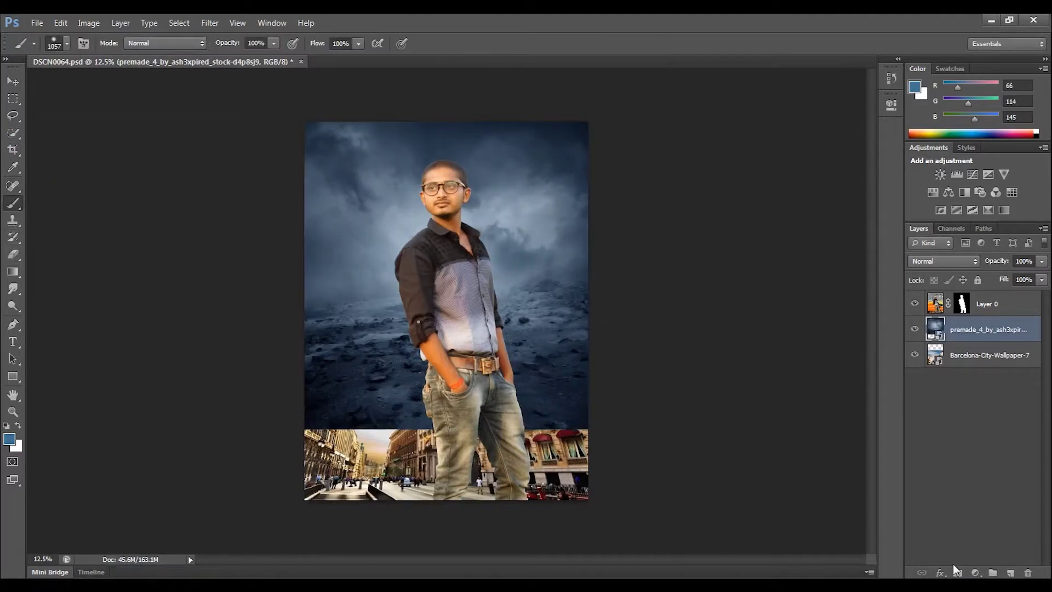
Mask the sky layer and paint away its lower part to reveal the street and right buildings.
left_click(957, 573)
right_click(675, 344)
left_click(695, 356)
left_click(319, 421)
mouse_move(477, 396)
left_mouse_down()
mouse_move(554, 373)
mouse_move(520, 351)
mouse_move(380, 332)
left_mouse_up()
mouse_move(509, 356)
left_mouse_down()
mouse_move(586, 345)
mouse_move(586, 318)
left_mouse_up()
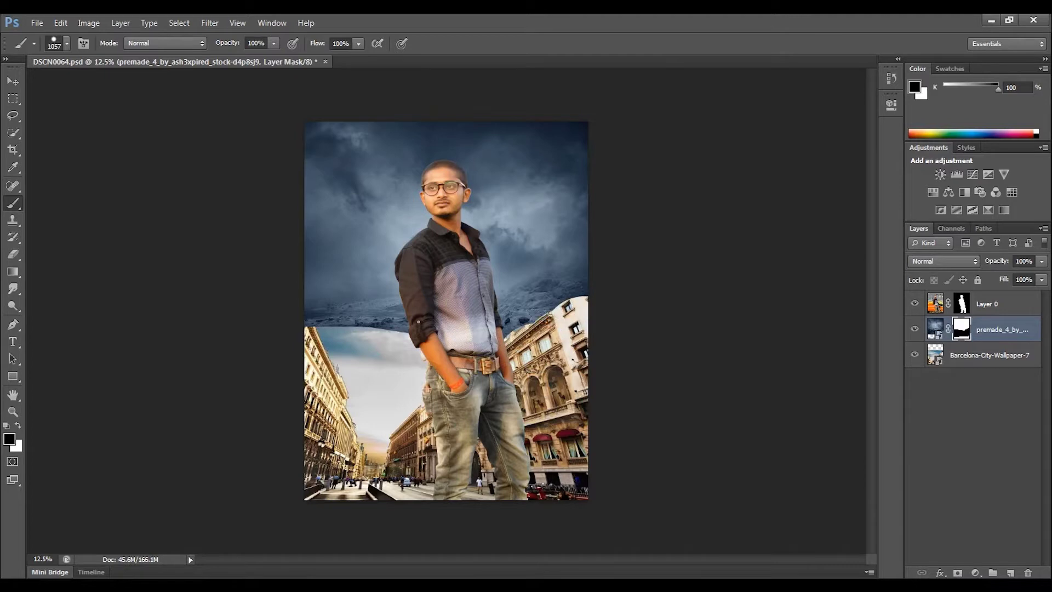
Set the brush to a soft round tip with zero hardness and size 504.
right_click(599, 327)
right_click(512, 267)
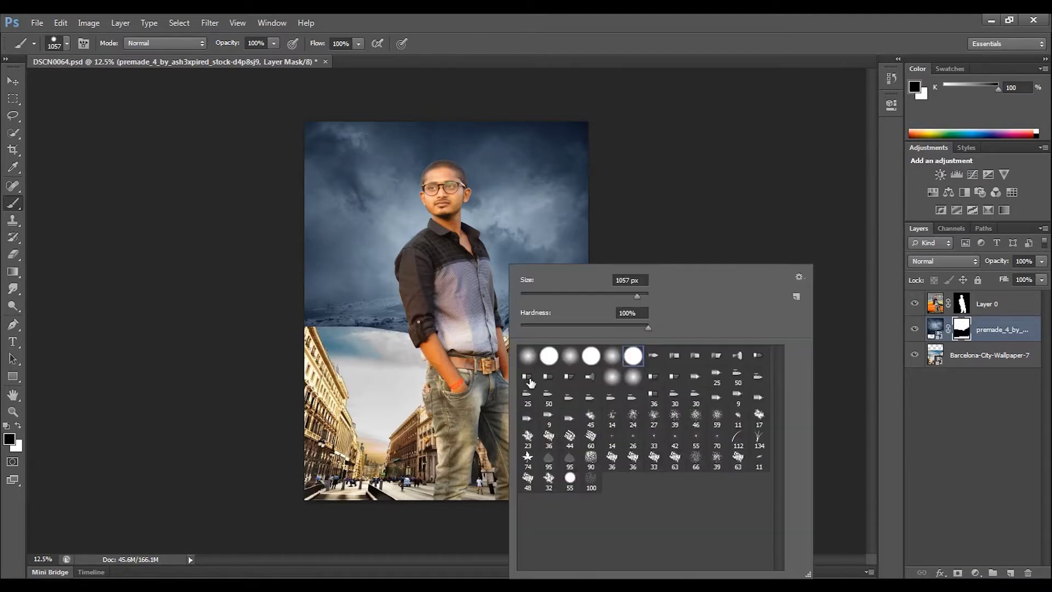
left_click(593, 299)
key("Return")
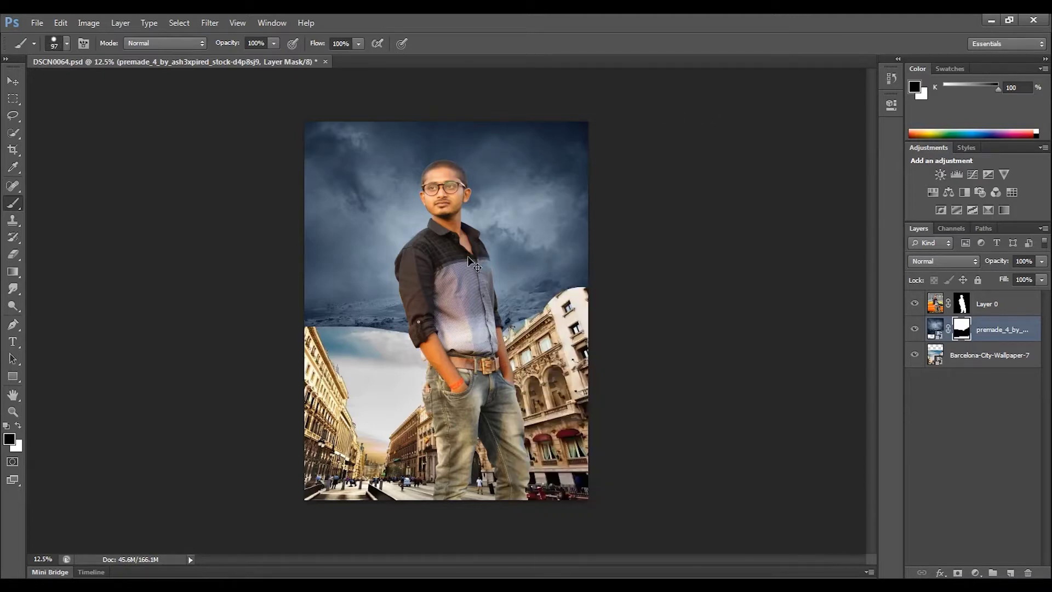
key("bracketright")
key("bracketright")
key("bracketright")
key("ctrl+plus")
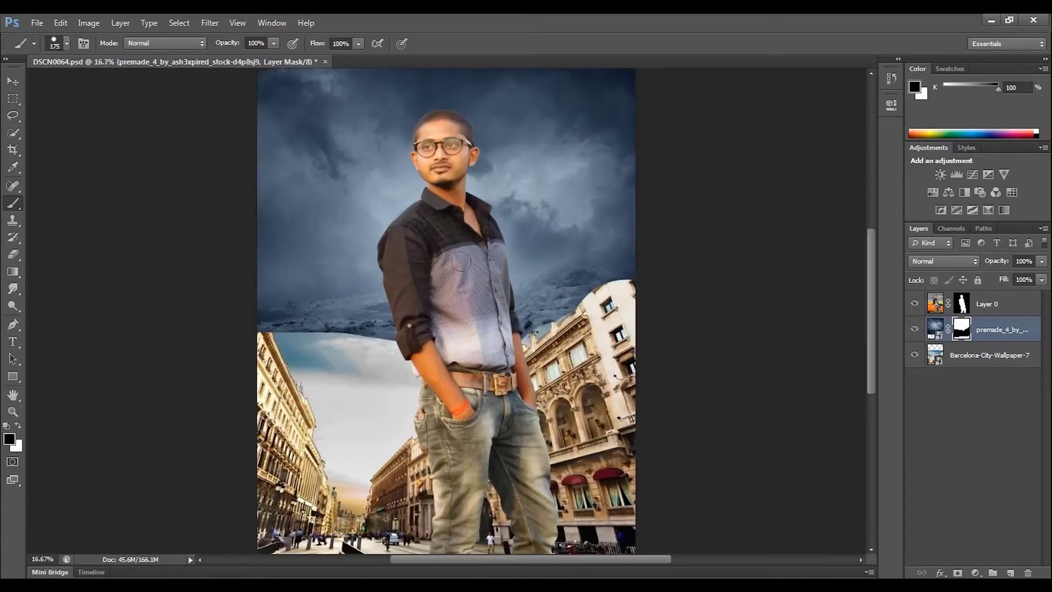
right_click(396, 317)
left_click(402, 355)
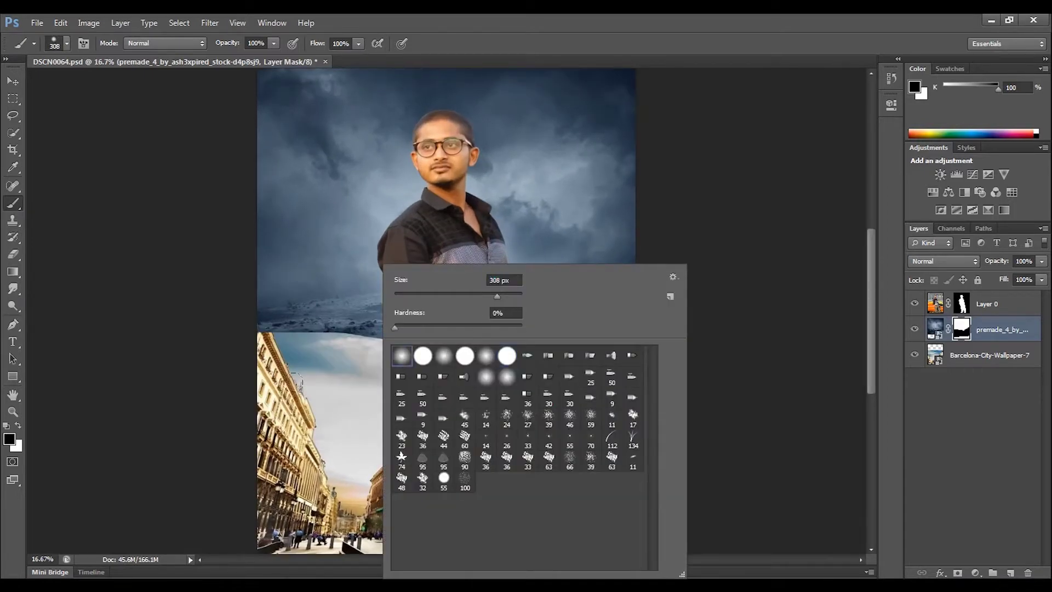
double_click(504, 280)
type("504")
key("Return")
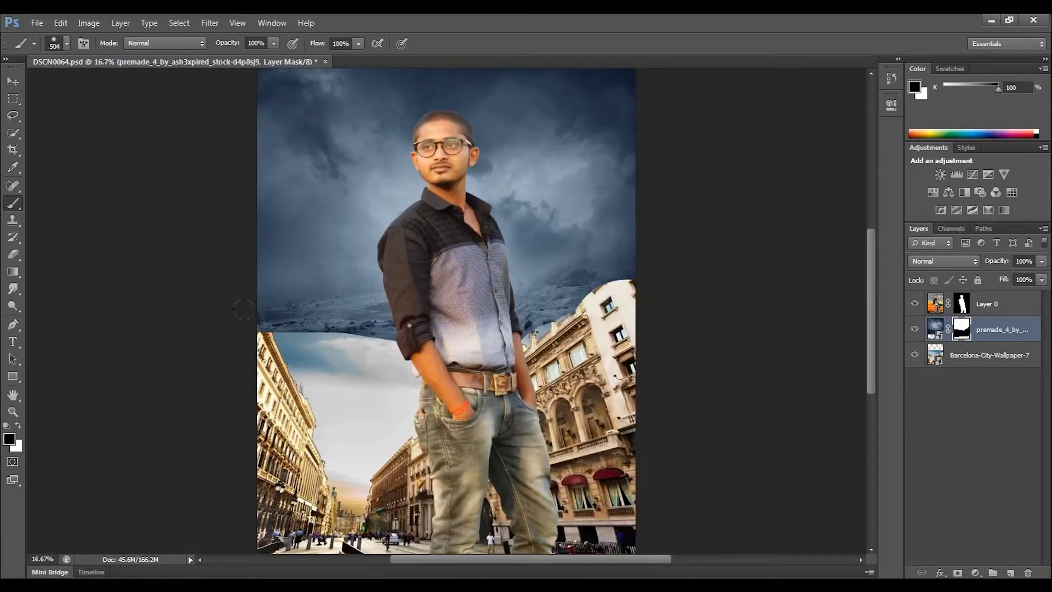
Blend the cloud seam above the street and clear dark clouds over the right building.
left_click(303, 336)
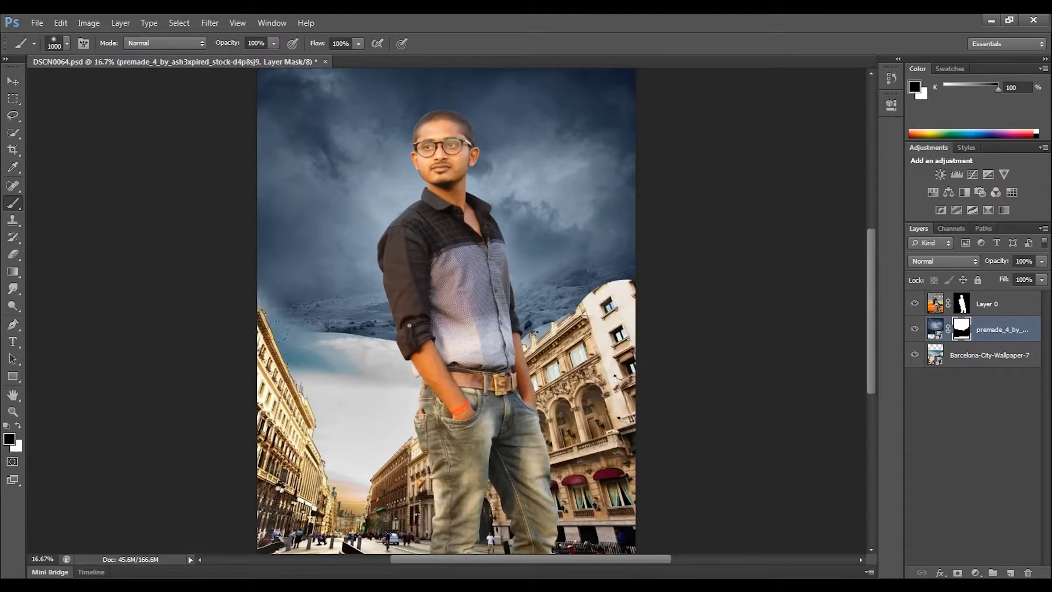
left_click_drag(280, 330, 294, 342)
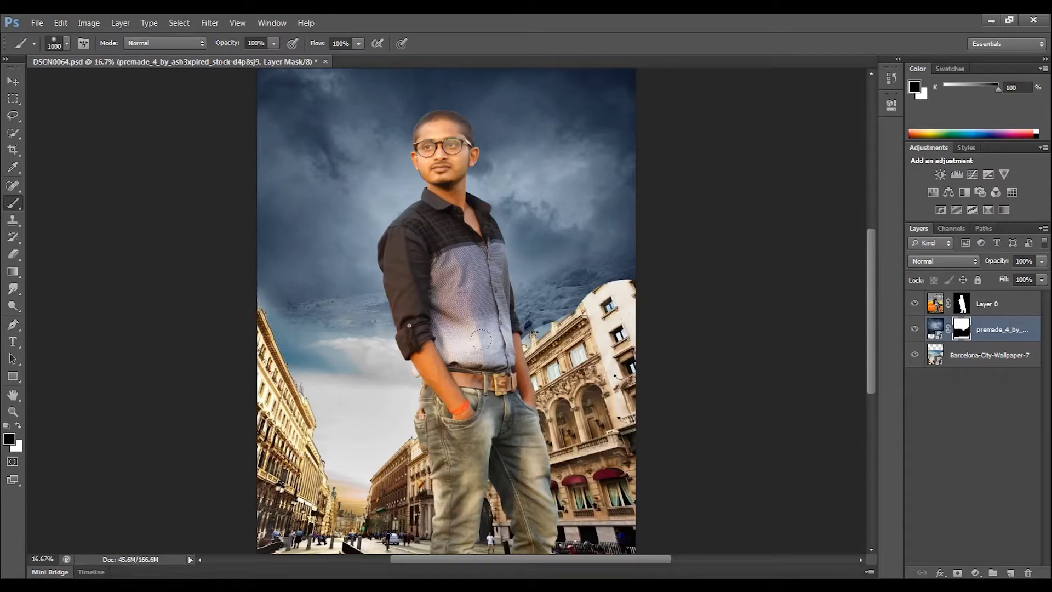
left_click_drag(595, 270, 490, 305)
mouse_move(392, 318)
left_mouse_down()
mouse_move(296, 324)
mouse_move(347, 317)
left_mouse_up()
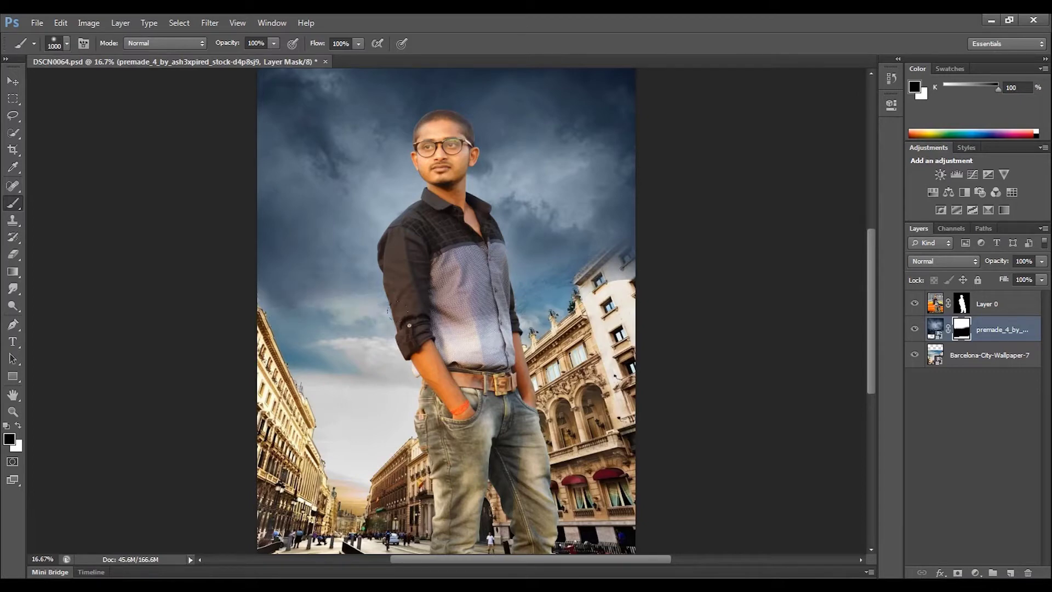
left_click_drag(575, 274, 622, 205)
left_click_drag(253, 315, 368, 301)
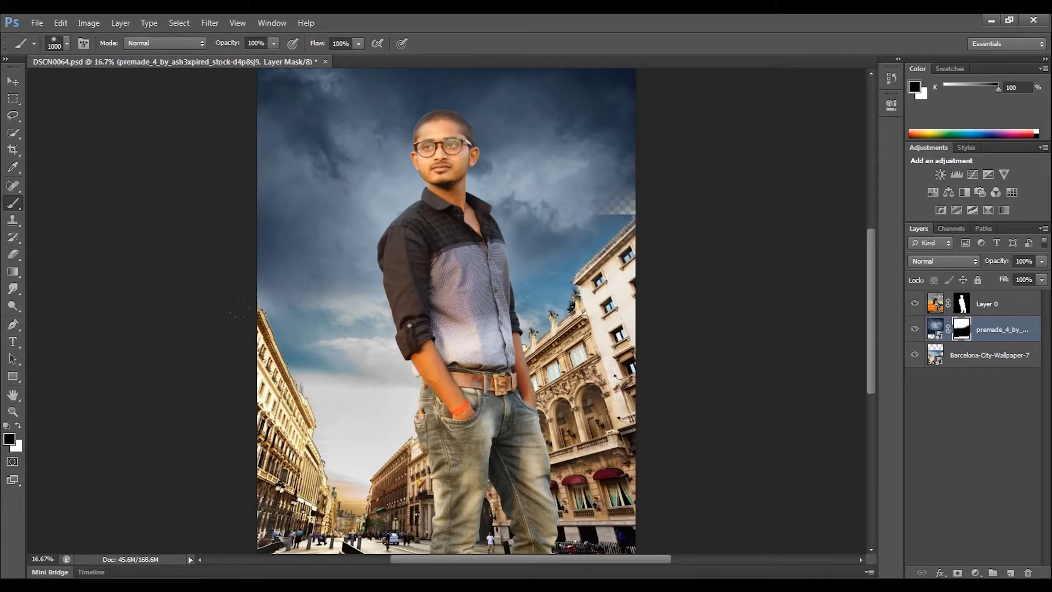
key("t")
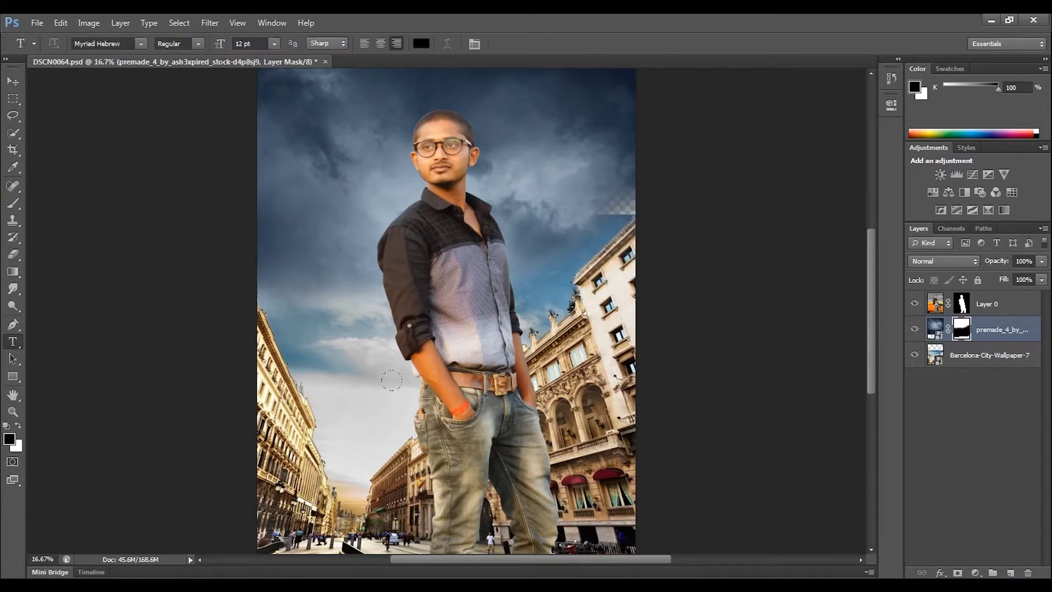
Stretch the sky layer slightly lower with Free Transform.
left_click(60, 23)
left_click(110, 266)
left_click_drag(440, 469, 440, 482)
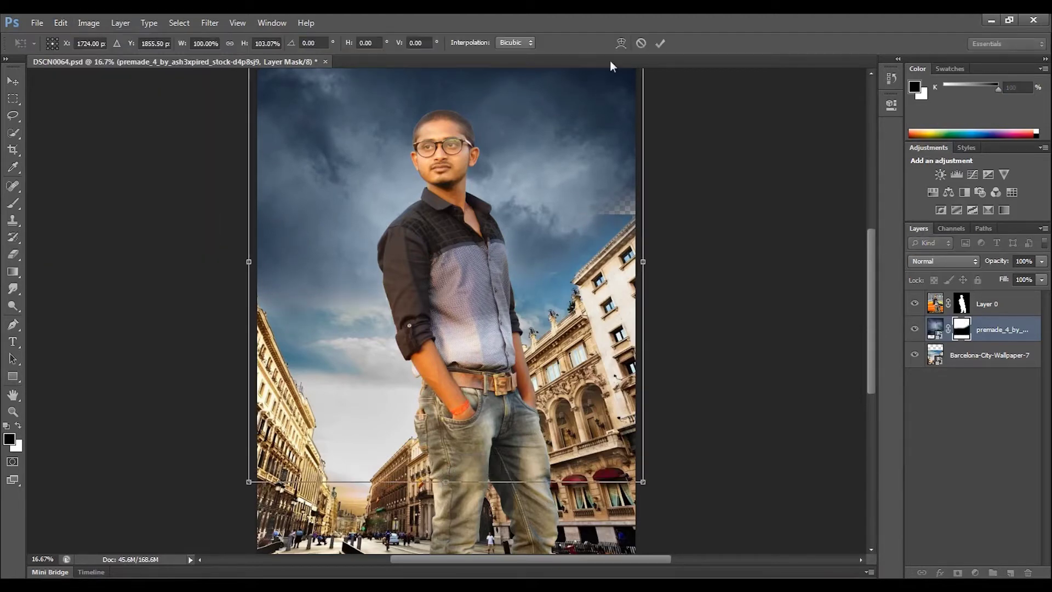
left_click(660, 43)
Paint blue sky on a new Layer 1 below the street layer, and mask the Barcelona layer.
left_click(986, 355)
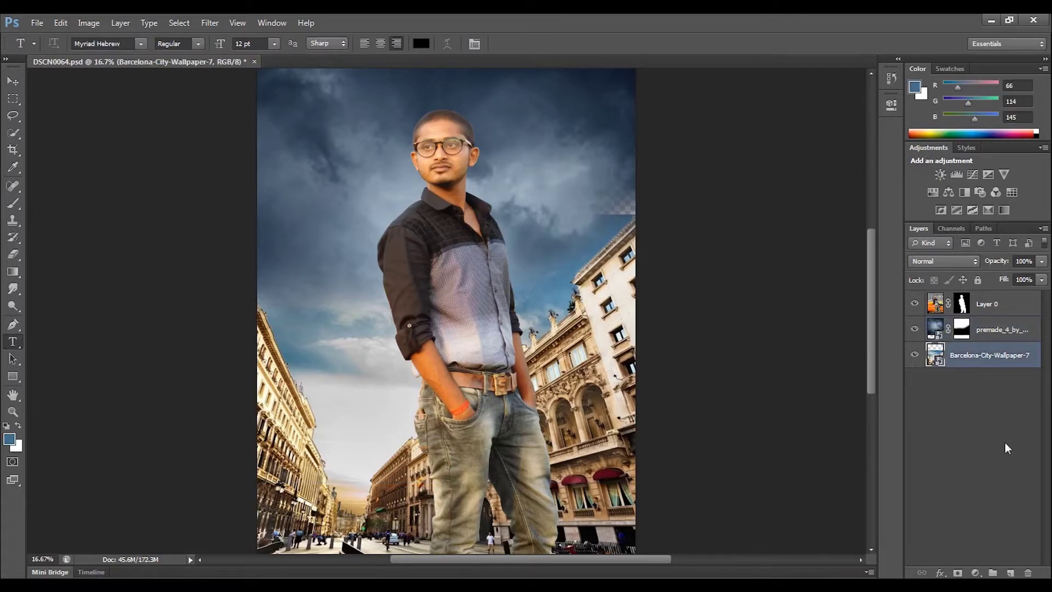
left_click(1010, 573)
left_click(13, 203)
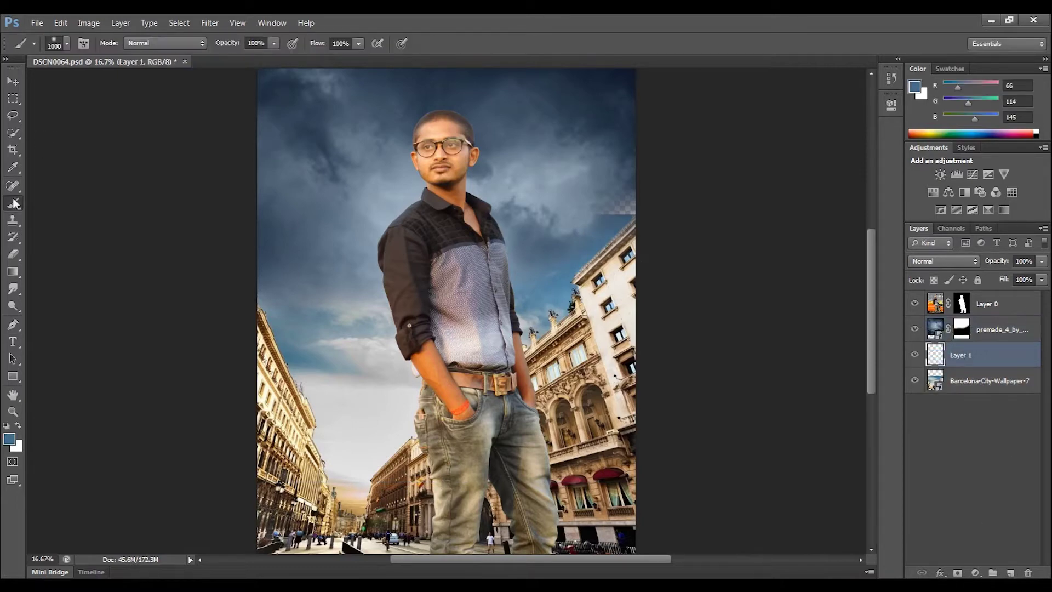
left_click(593, 195)
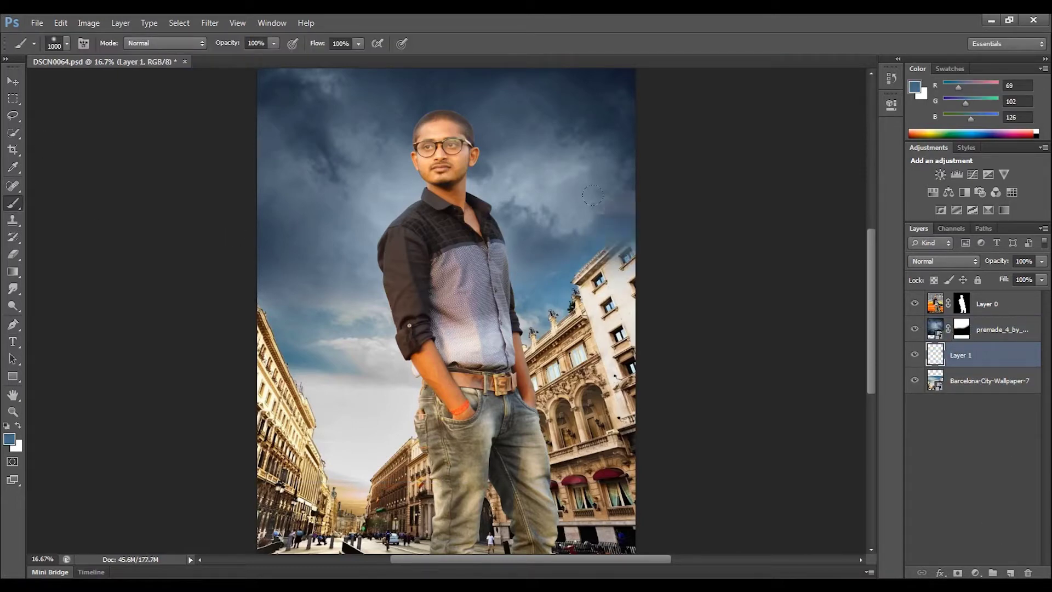
left_click_drag(605, 258, 540, 298)
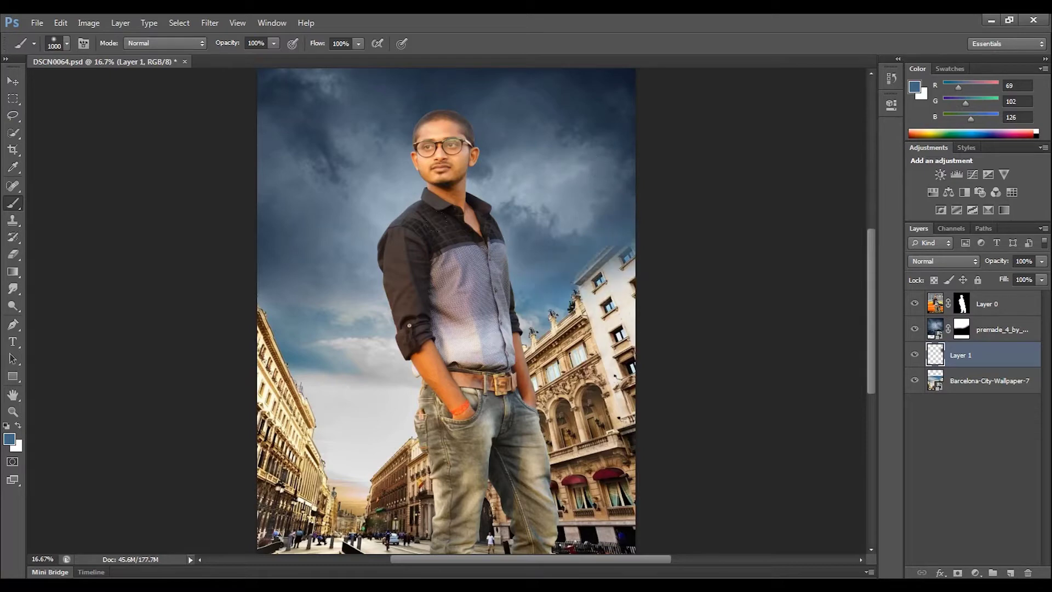
left_click_drag(1005, 366, 1003, 392)
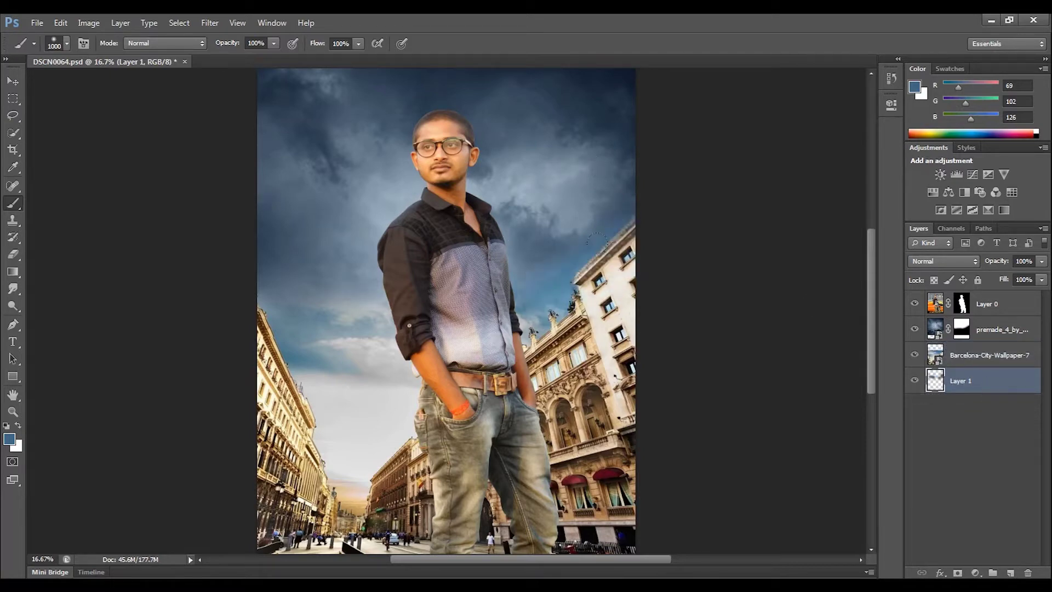
left_click(956, 362)
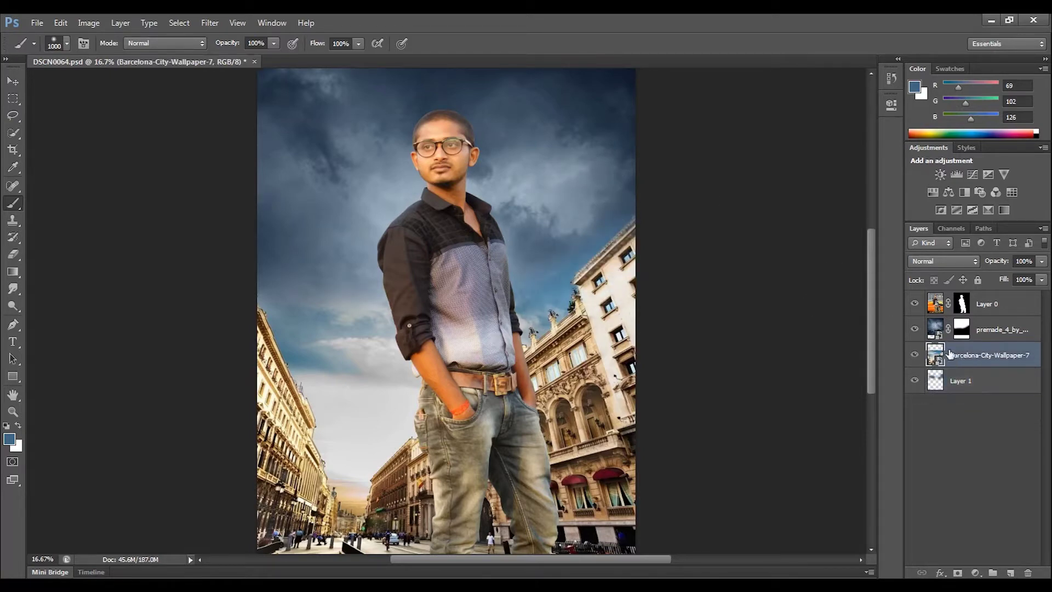
left_click(958, 573)
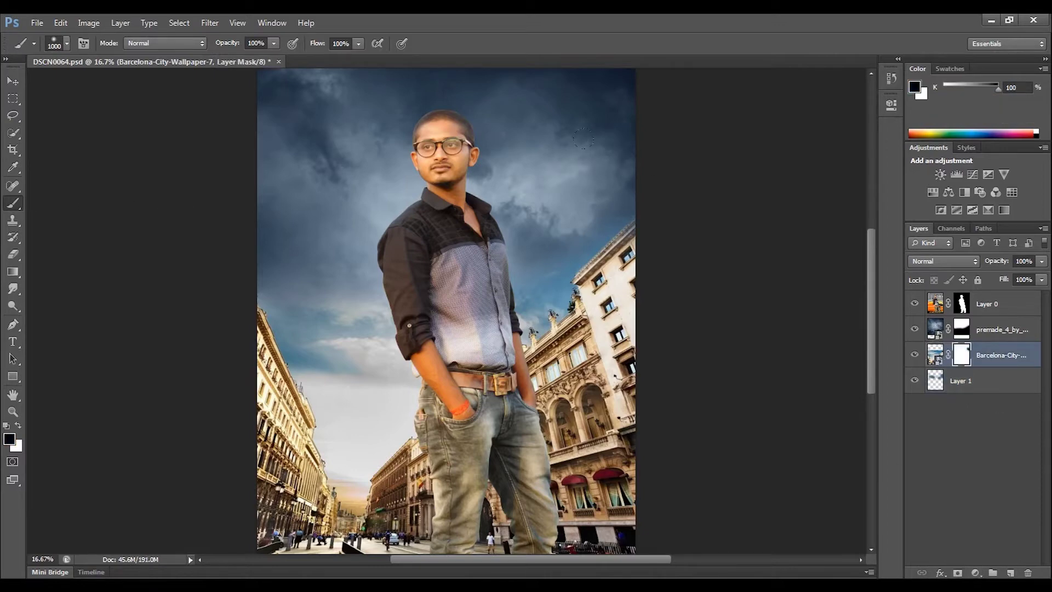
Add a Color Balance clipped to the sky with midtones -40, +3, +63.
left_click(997, 328)
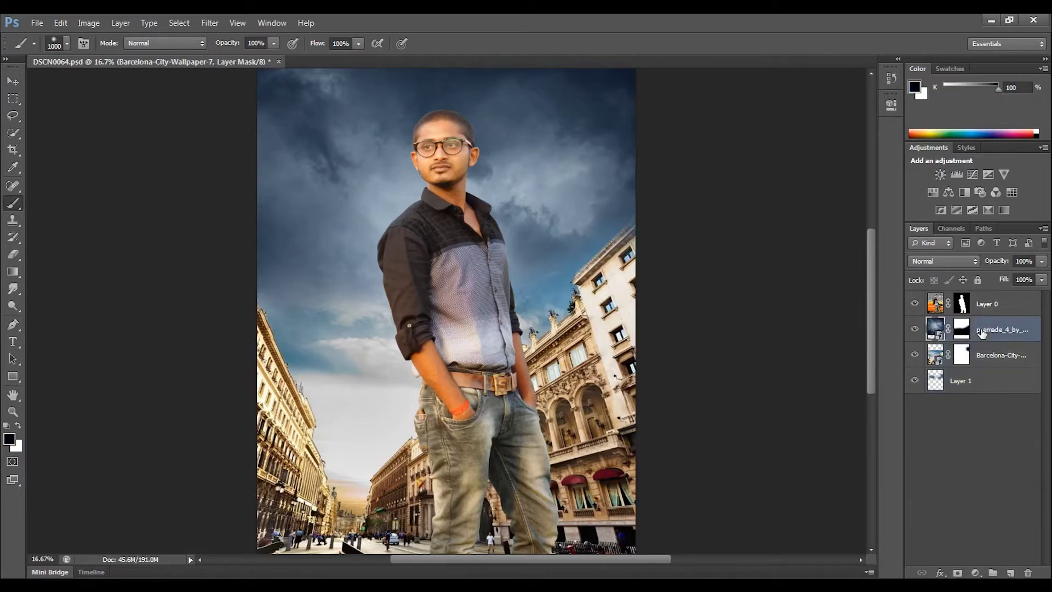
left_click(946, 193)
left_click_drag(756, 171, 732, 174)
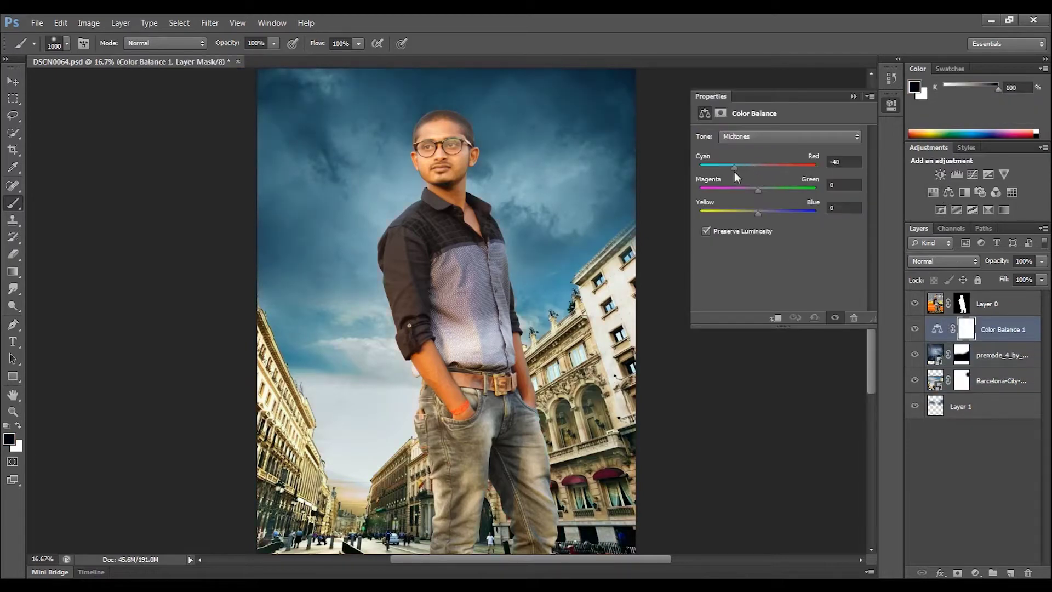
left_click_drag(758, 213, 801, 213)
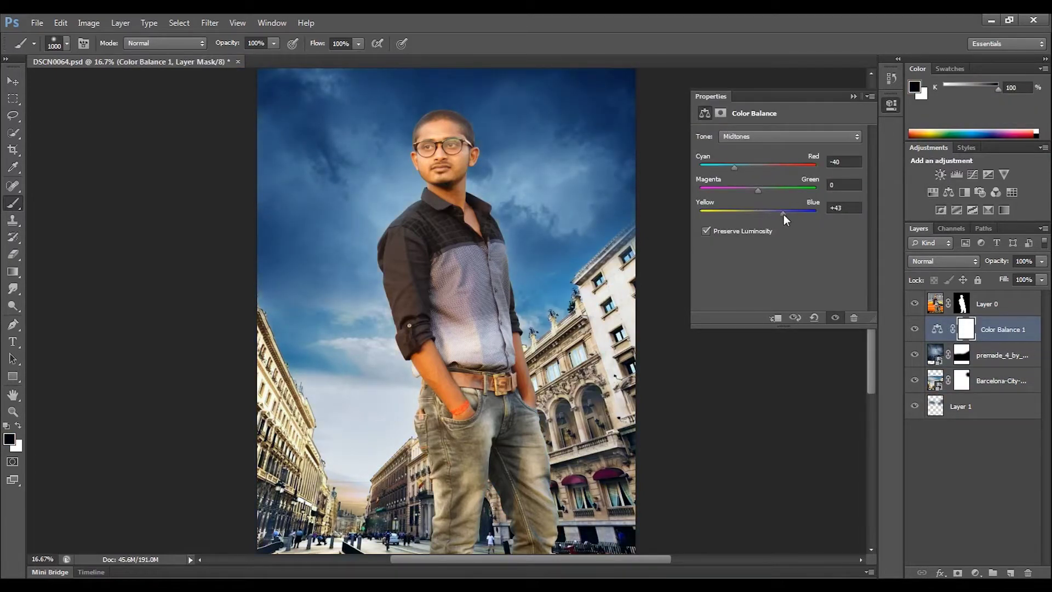
left_click_drag(757, 190, 773, 190)
left_click_drag(772, 192, 760, 196)
left_click(775, 317)
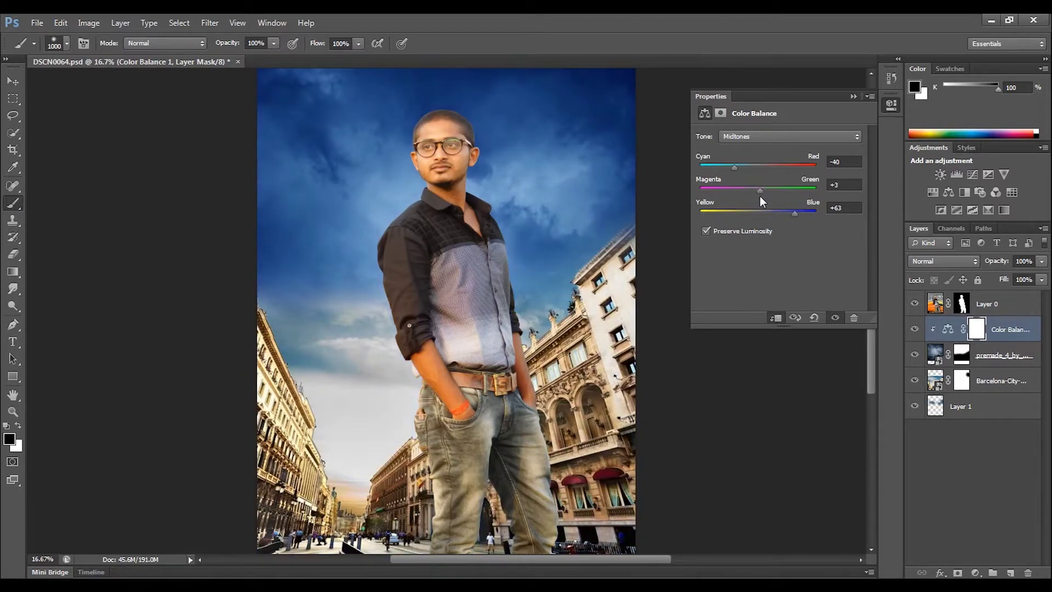
left_click(853, 96)
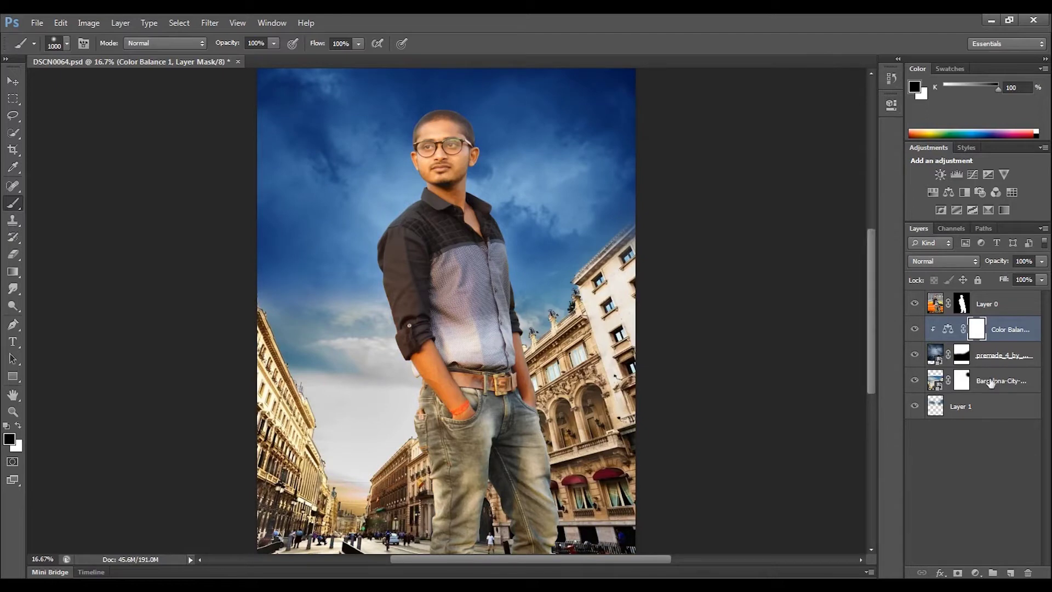
left_click(998, 382)
Add a second Color Balance (+15, -18, -31) clipped to the Barcelona street layer.
left_click(948, 191)
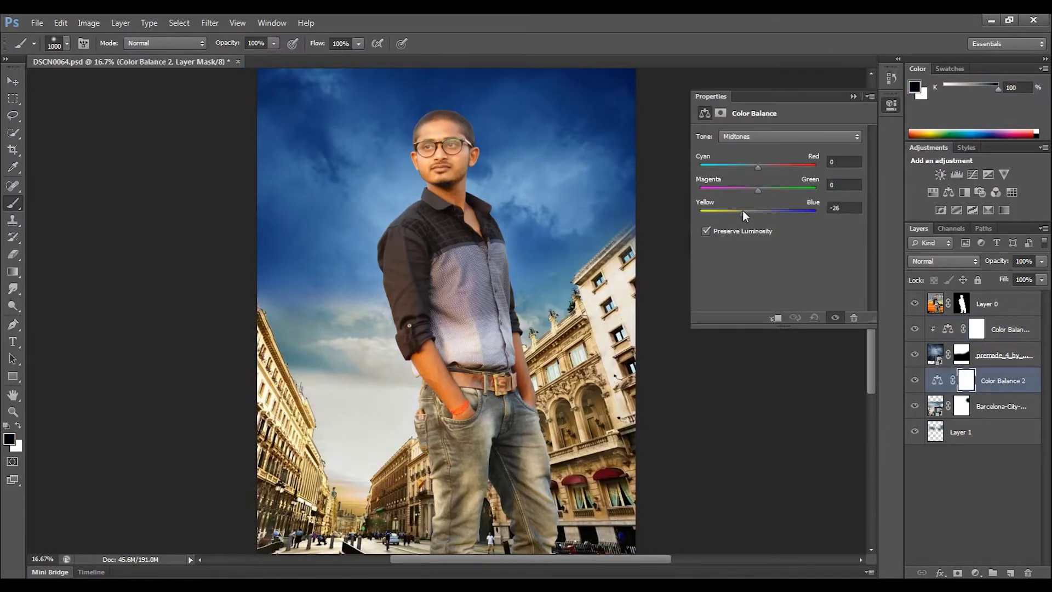
mouse_move(758, 190)
left_mouse_down()
mouse_move(772, 192)
mouse_move(750, 193)
left_mouse_up()
left_click_drag(758, 167, 764, 168)
left_click(891, 104)
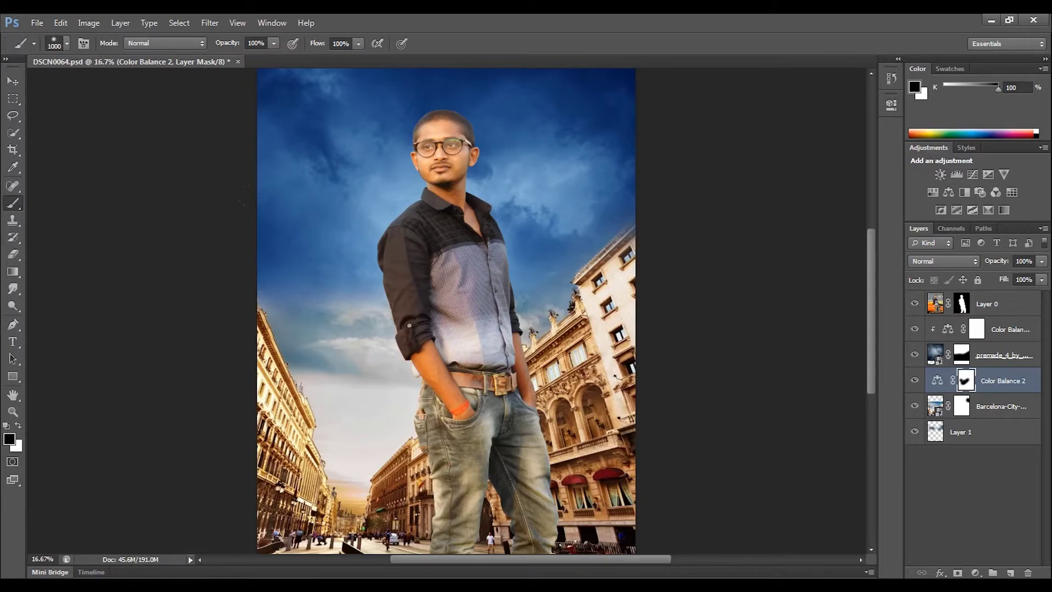
left_click(1008, 393, "alt")
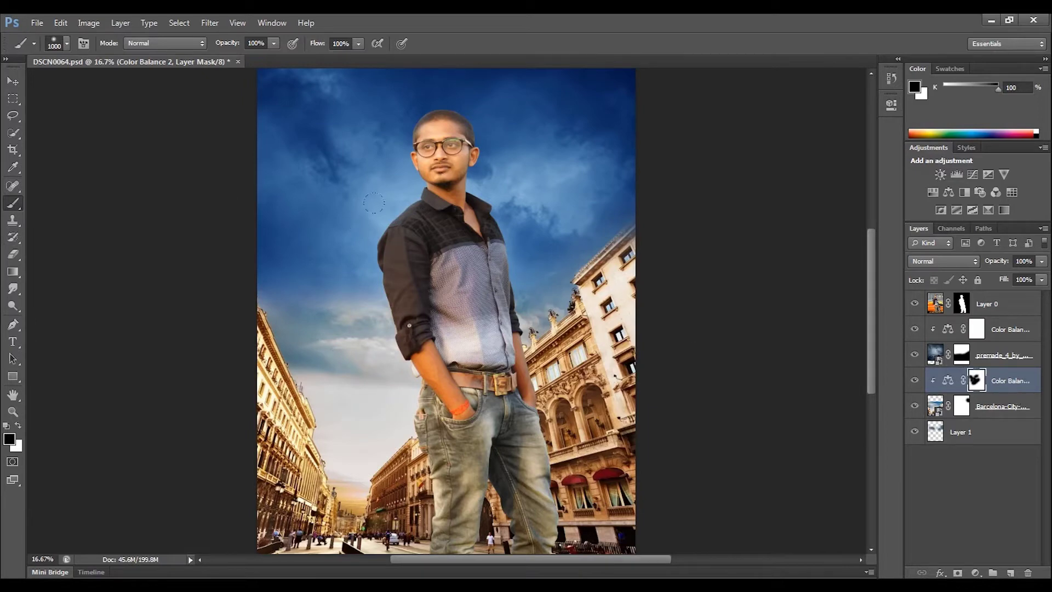
Select the background layers from Color Balance 1 down to Layer 1.
left_click(989, 332)
left_click(981, 434, "shift")
left_click(1043, 228)
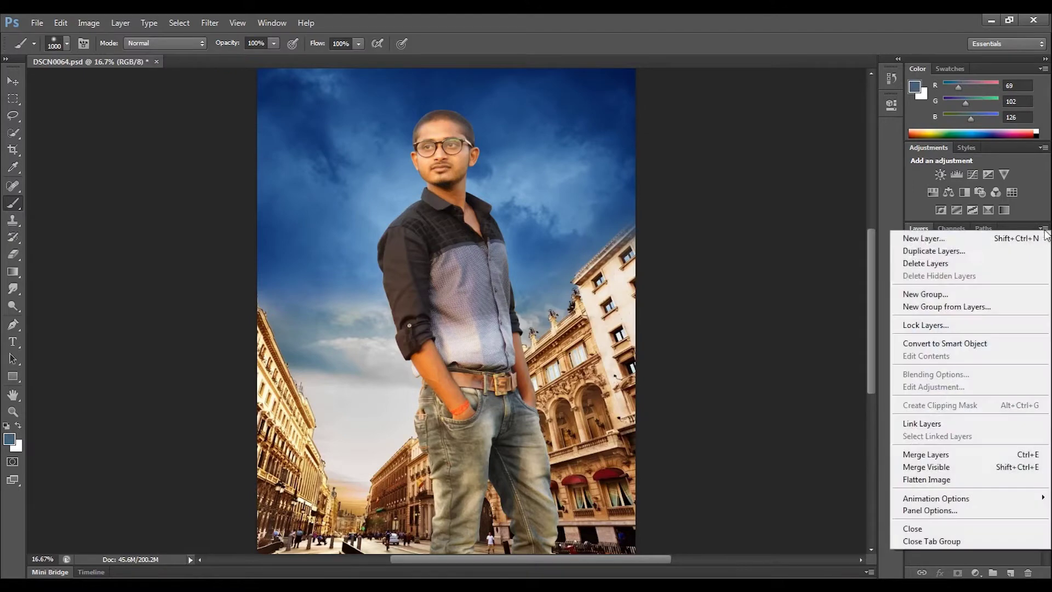
Merge the selected background layers into a single layer.
left_click(914, 456)
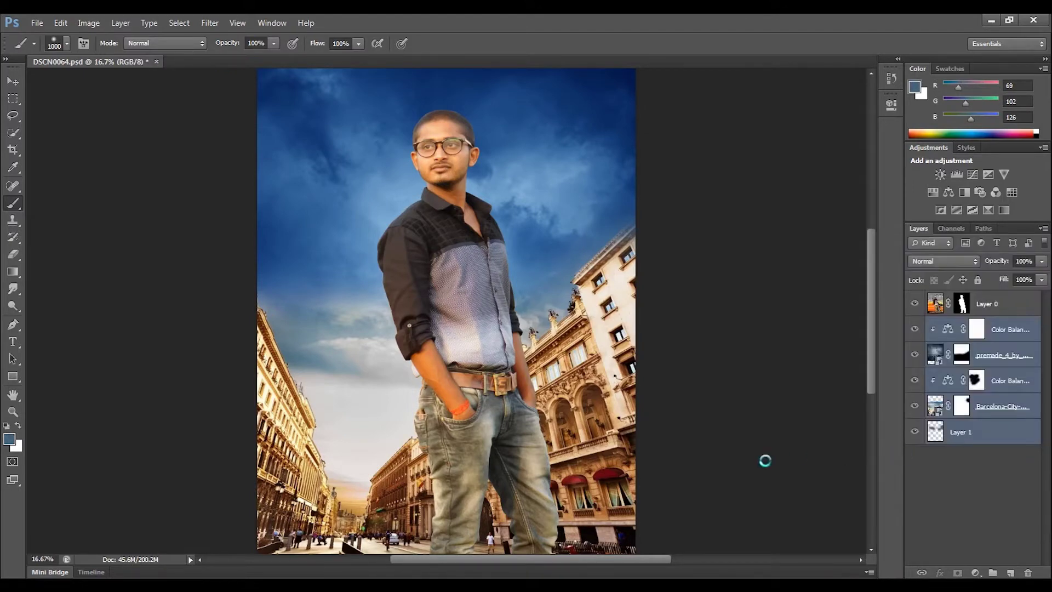
key("ctrl+minus")
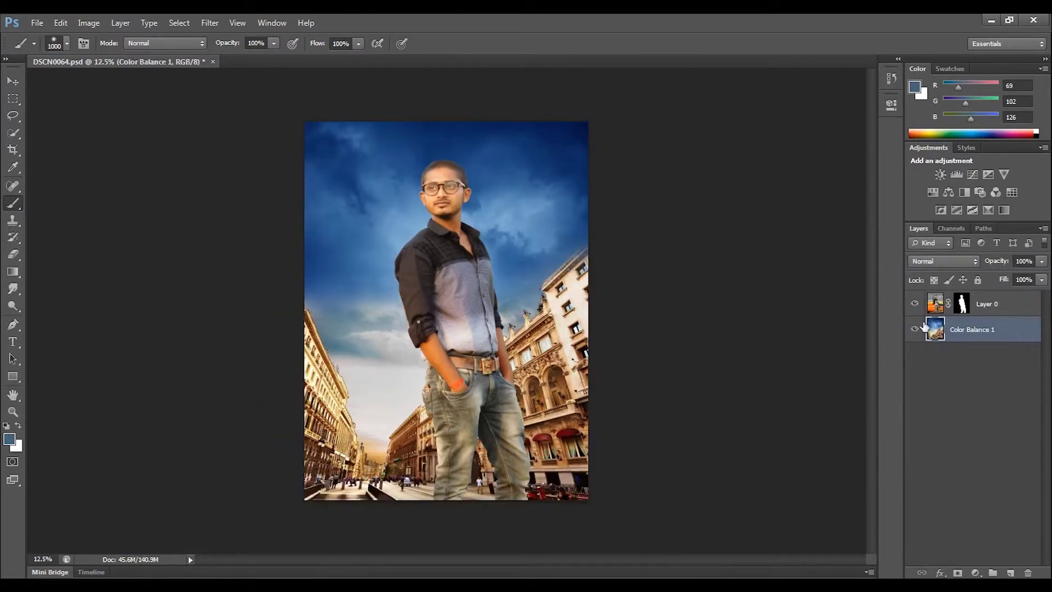
left_click(937, 310)
Scale the man's layer to about 94% and shift it left.
key("t")
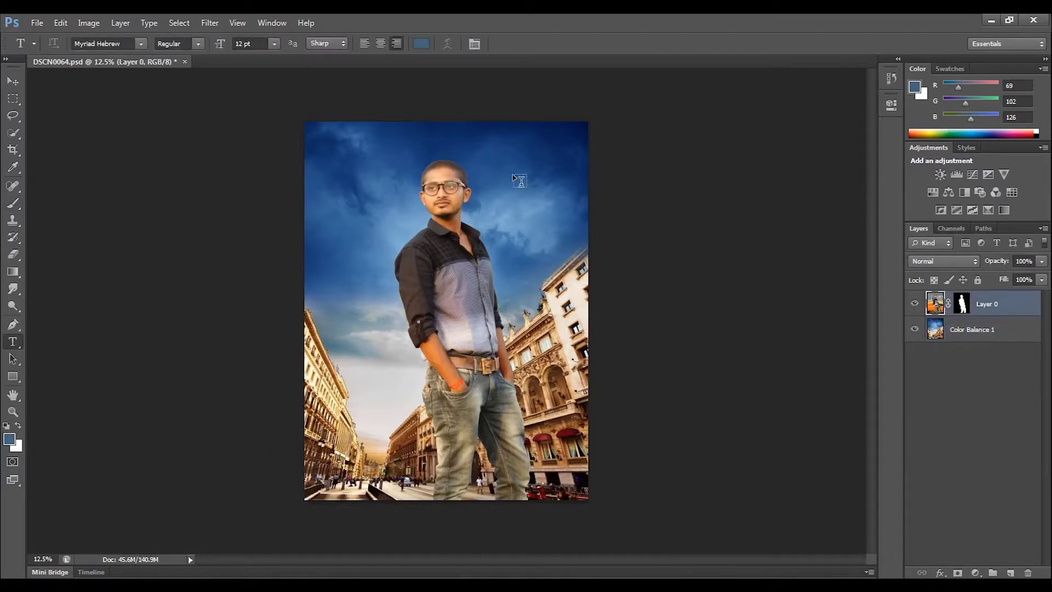
left_click(60, 23)
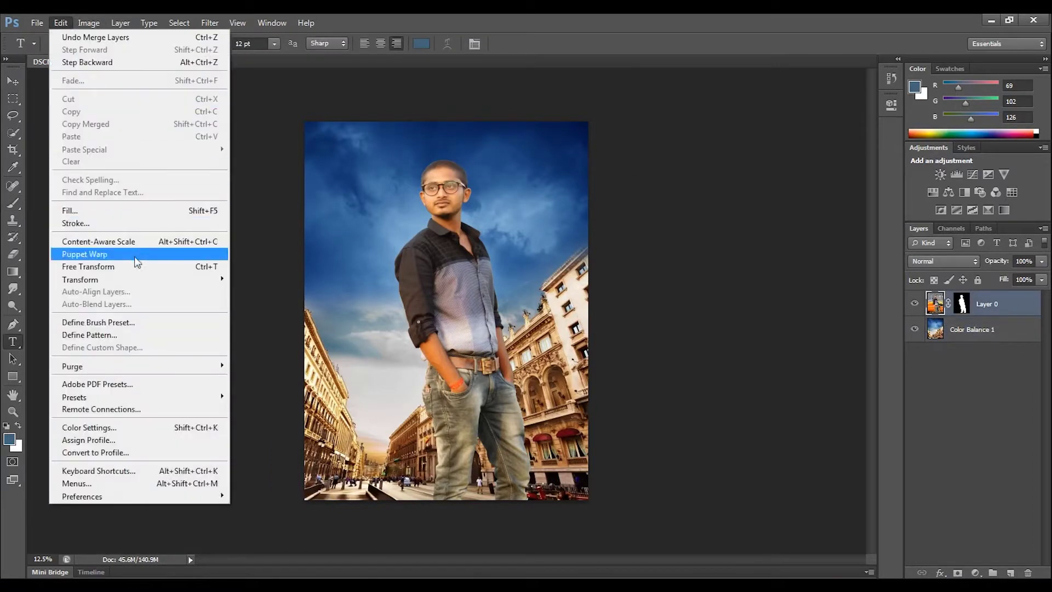
left_click(110, 266)
left_click_drag(589, 121, 579, 134)
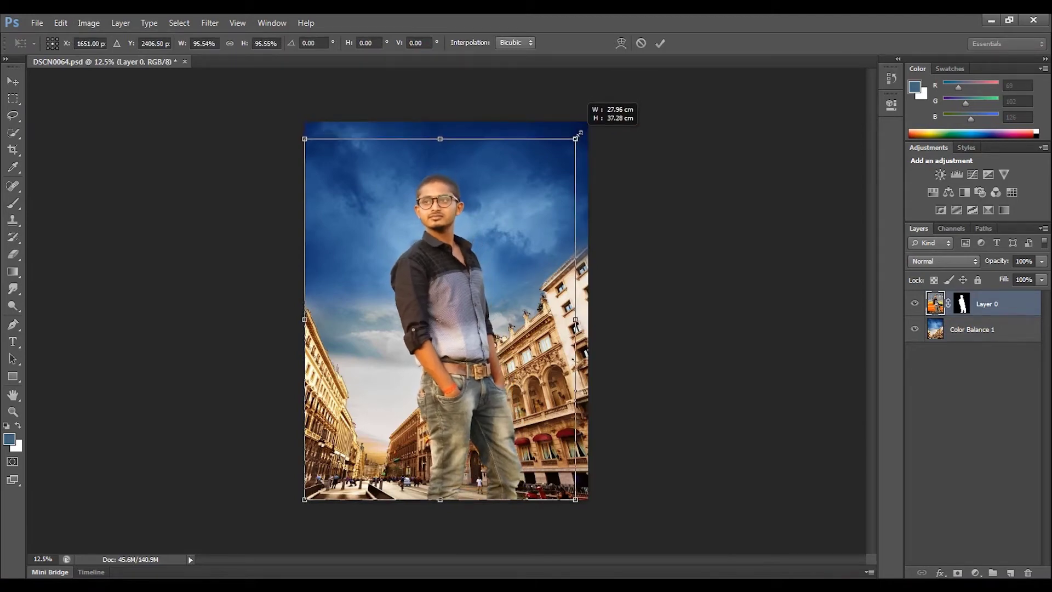
left_click_drag(579, 134, 571, 143)
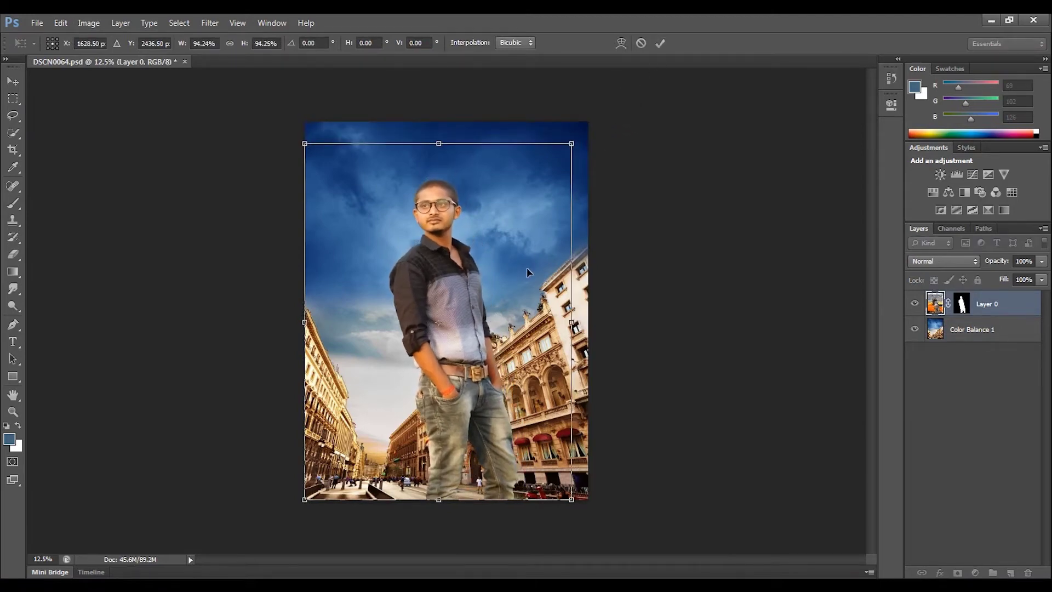
left_click_drag(511, 288, 498, 297)
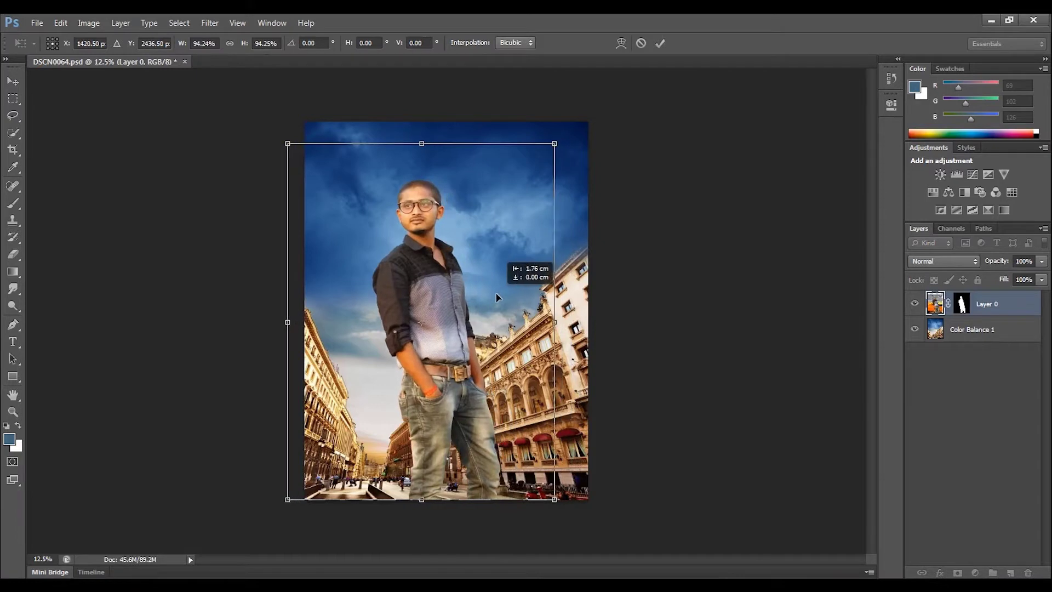
key("t")
left_click(660, 43)
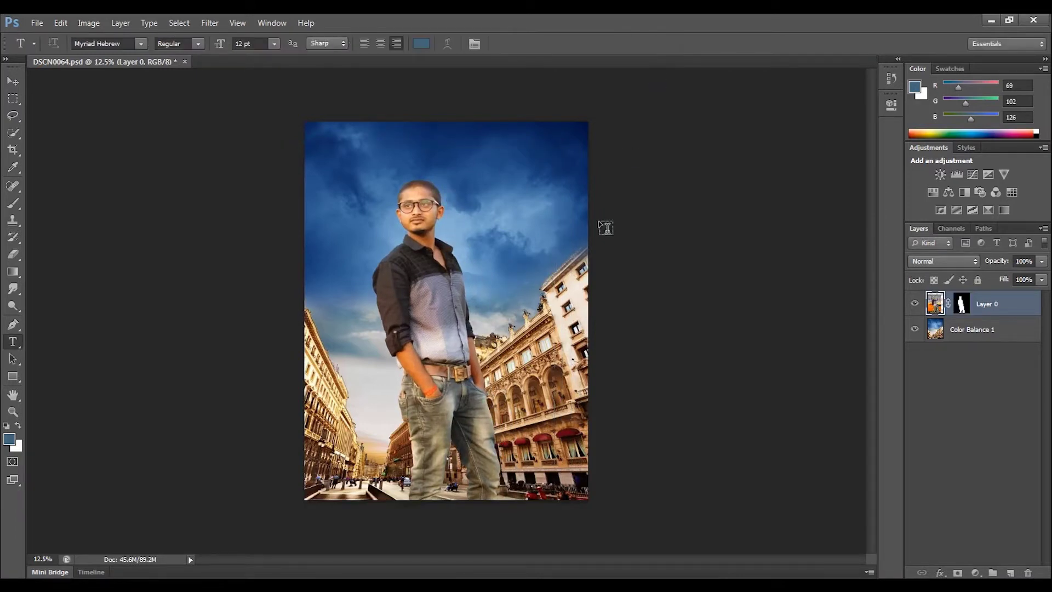
key("ctrl+plus")
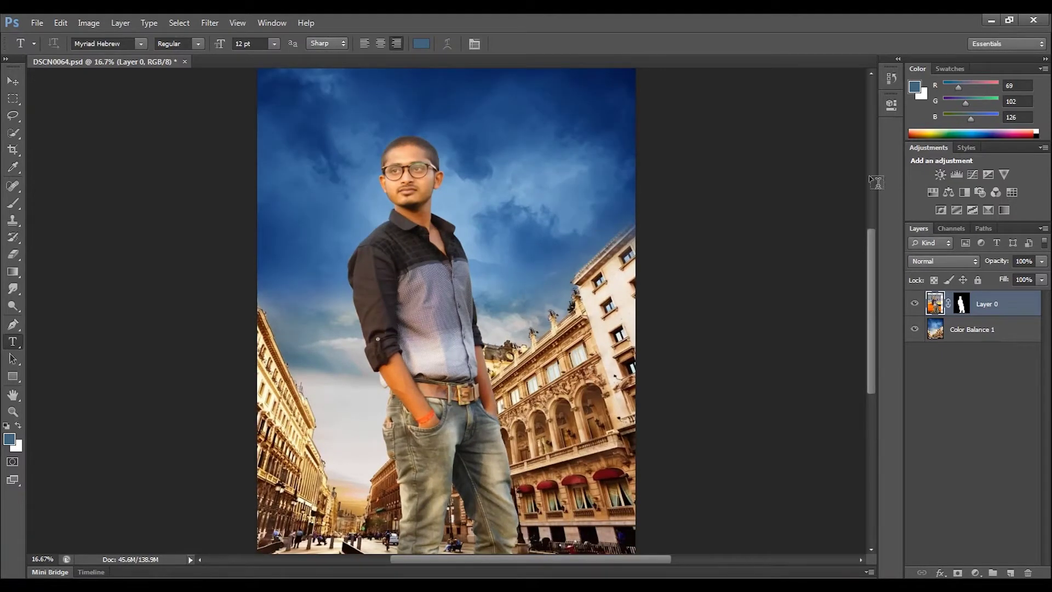
Add a Selective Color adjustment and lower the Reds' cyan, magenta, yellow and black.
left_click(988, 210)
left_click(789, 153)
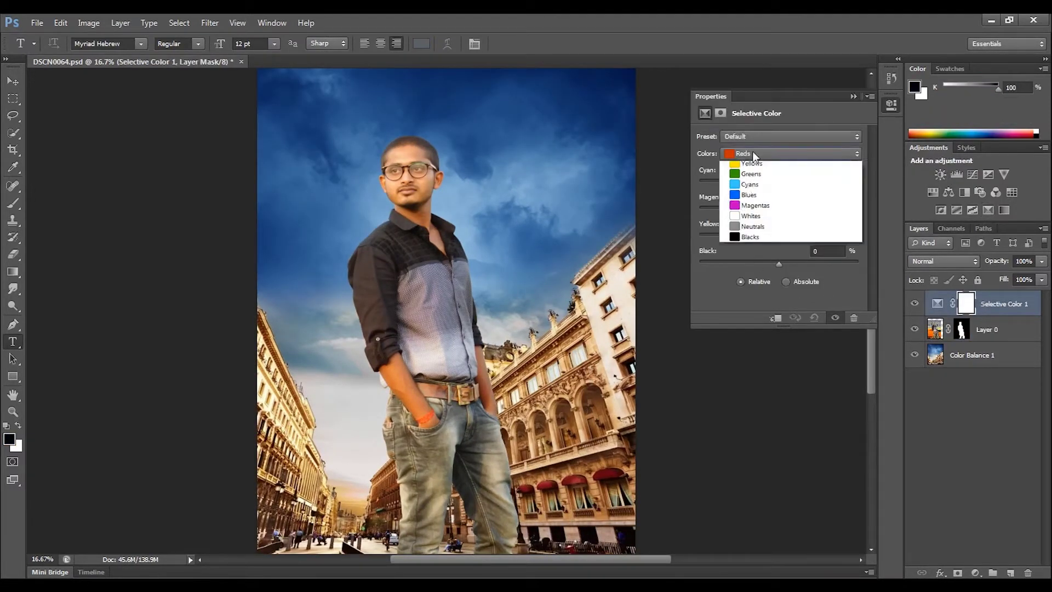
left_click(750, 154)
left_click(758, 262)
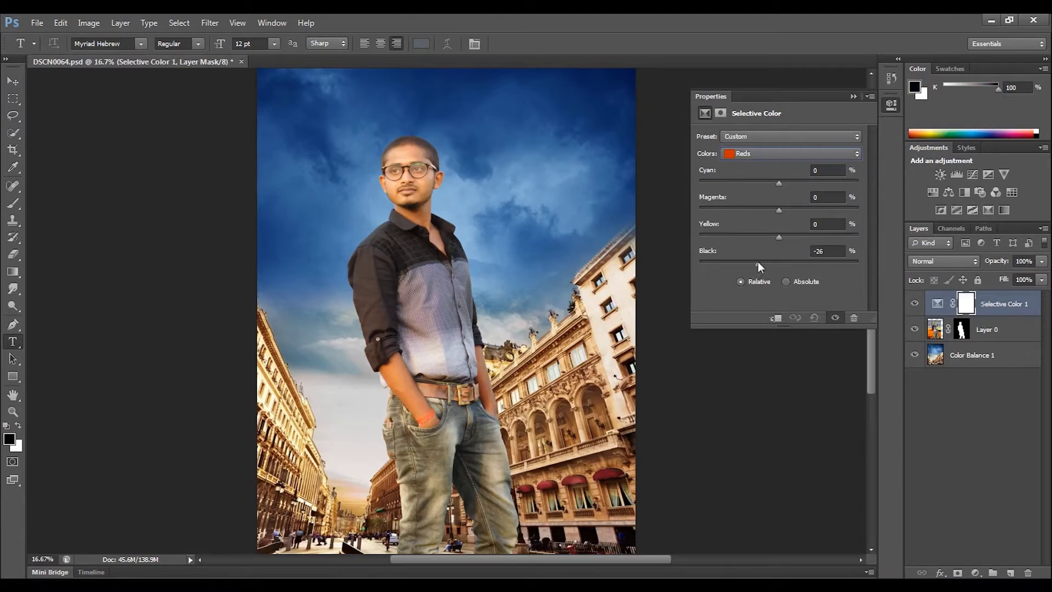
mouse_move(756, 262)
left_mouse_down()
mouse_move(761, 238)
mouse_move(794, 240)
mouse_move(769, 245)
left_mouse_up()
left_click(777, 237)
mouse_move(779, 210)
left_mouse_down()
mouse_move(763, 213)
mouse_move(771, 180)
left_mouse_up()
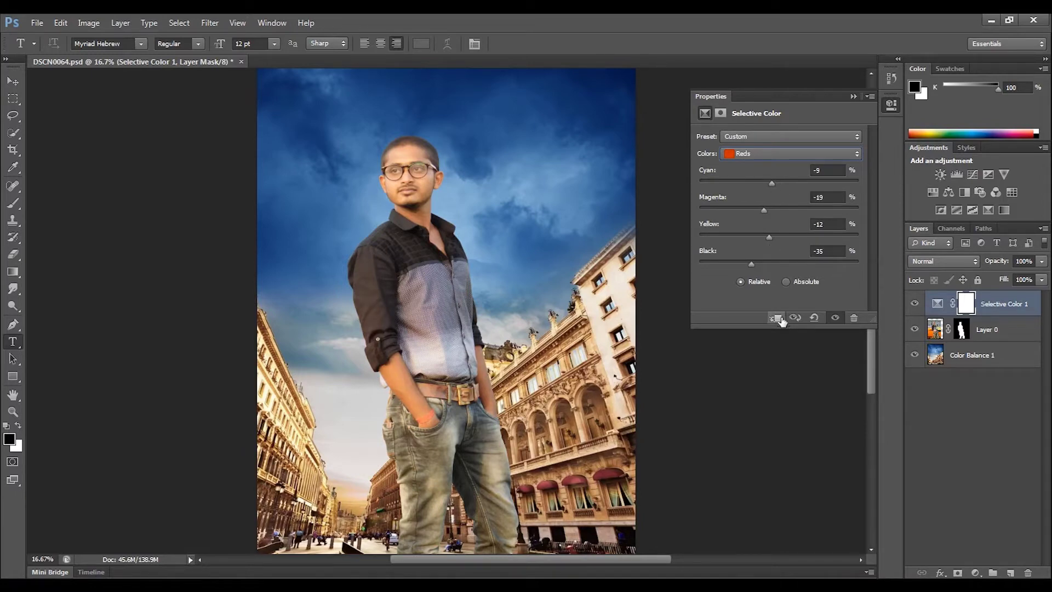
Clip the adjustment to Layer 0 and raise the Blacks' black to +15.
left_click(775, 318)
left_click(778, 153)
left_click(749, 255)
left_click_drag(779, 263, 791, 264)
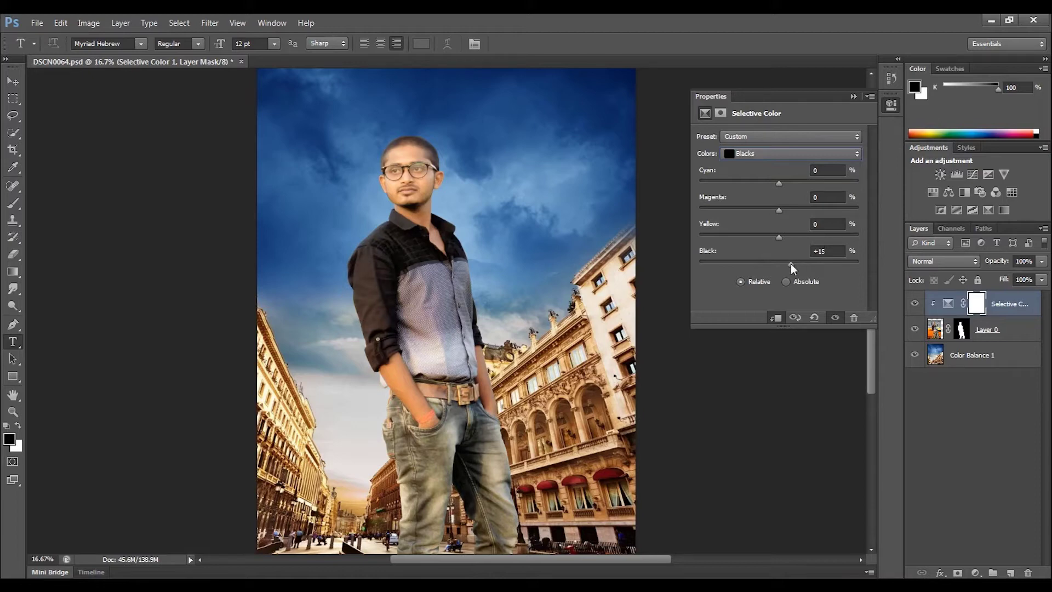
left_click(853, 97)
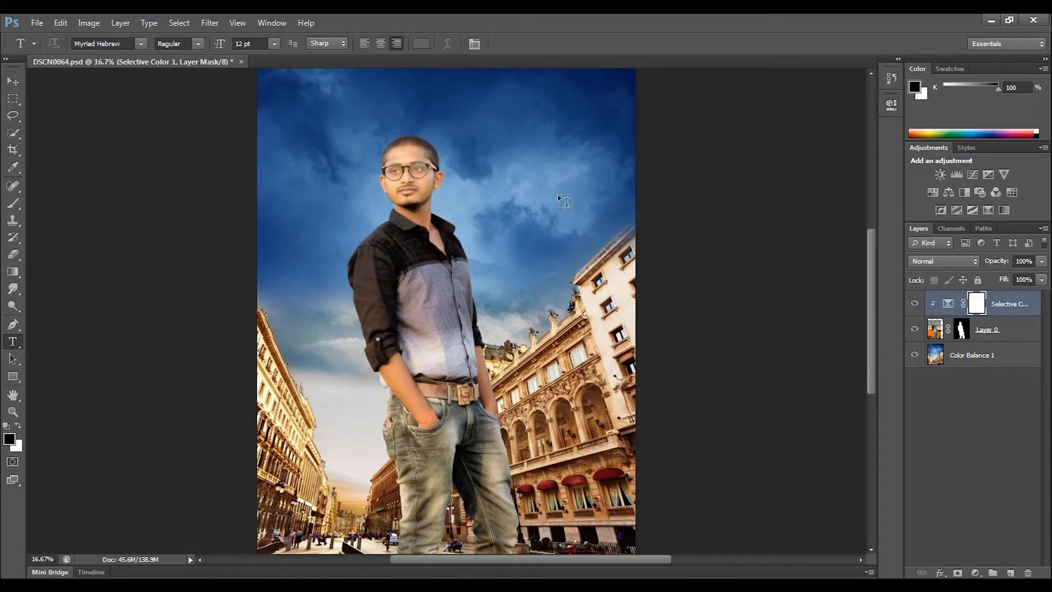
key("ctrl+plus")
key("ctrl+plus")
Switch to a smaller soft Brush with the man's head framed in view.
left_click_drag(350, 169, 383, 268)
key("ctrl+plus")
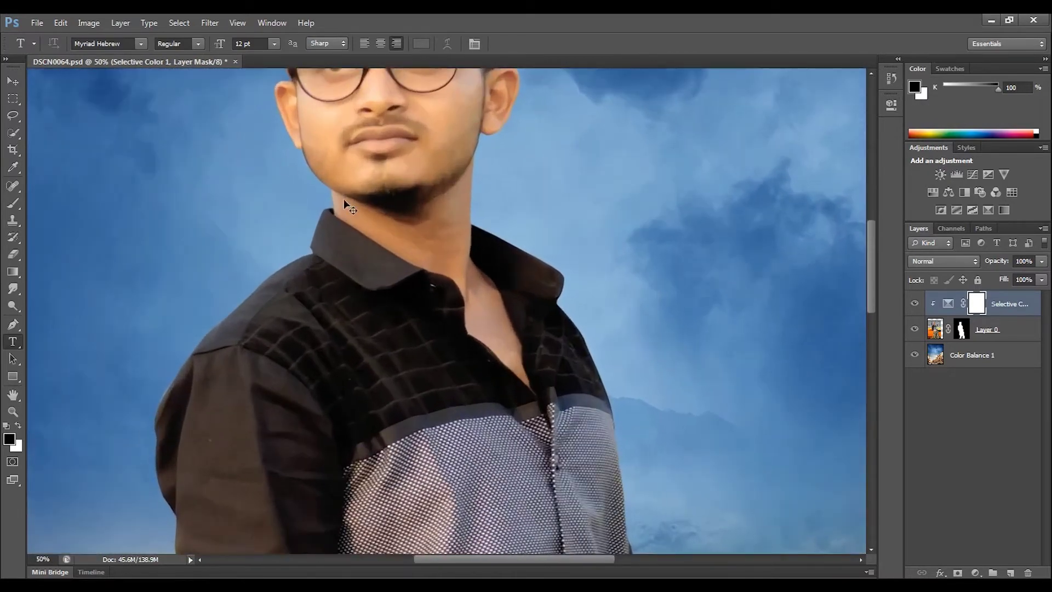
left_click(13, 204)
left_click_drag(336, 202, 378, 293)
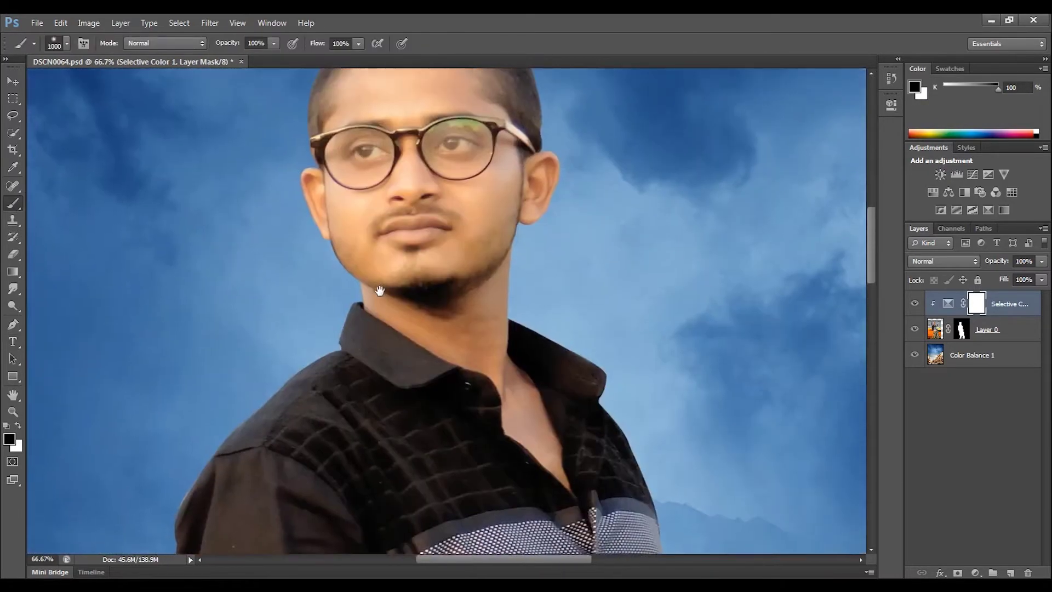
key("bracketleft")
key("bracketleft")
key("bracketleft")
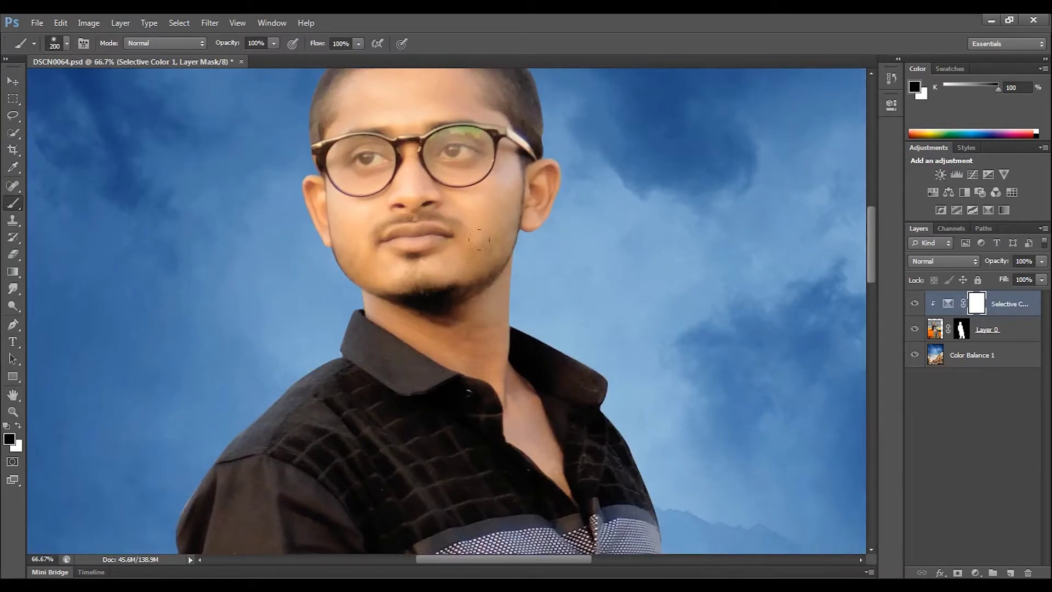
right_click(509, 256)
left_click_drag(600, 286, 592, 287)
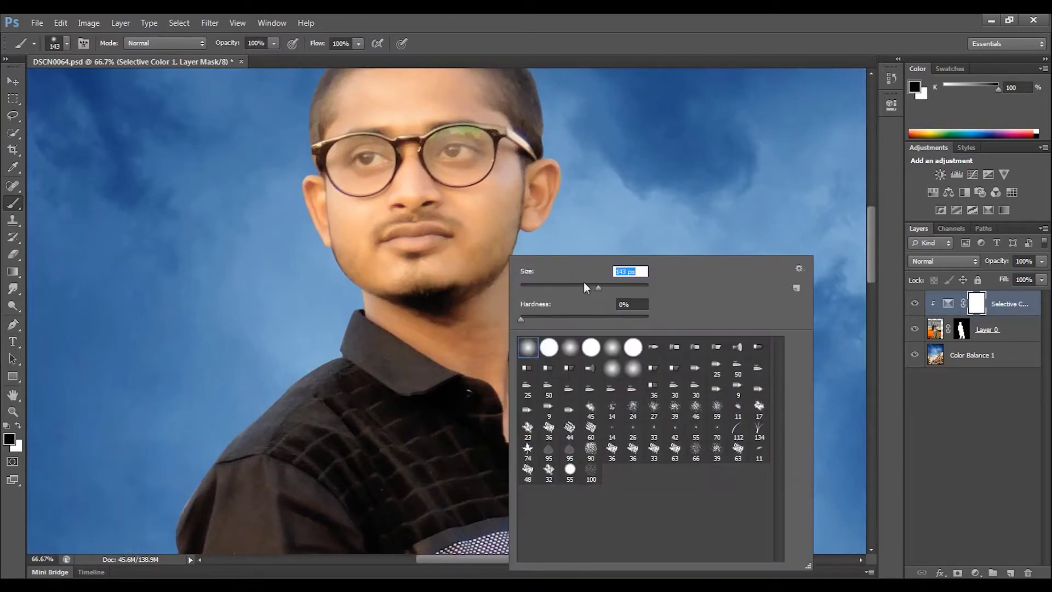
key("Return")
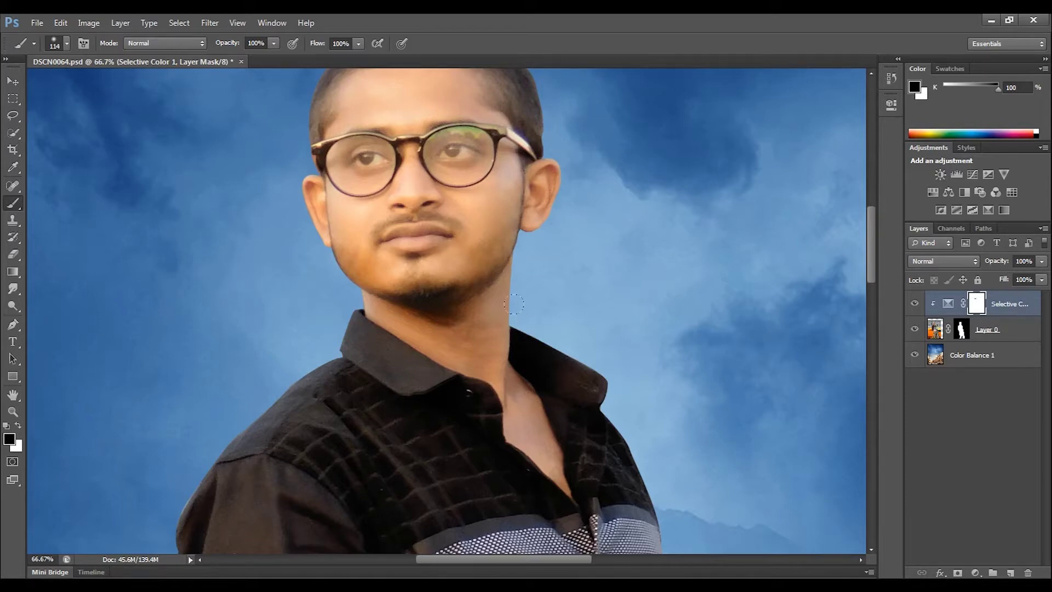
Select Layer 0 and sample the sky blue as the paint colour.
scroll(523, 312, "down", 2)
scroll(522, 312, "up", 1)
scroll(523, 312, "up", 1)
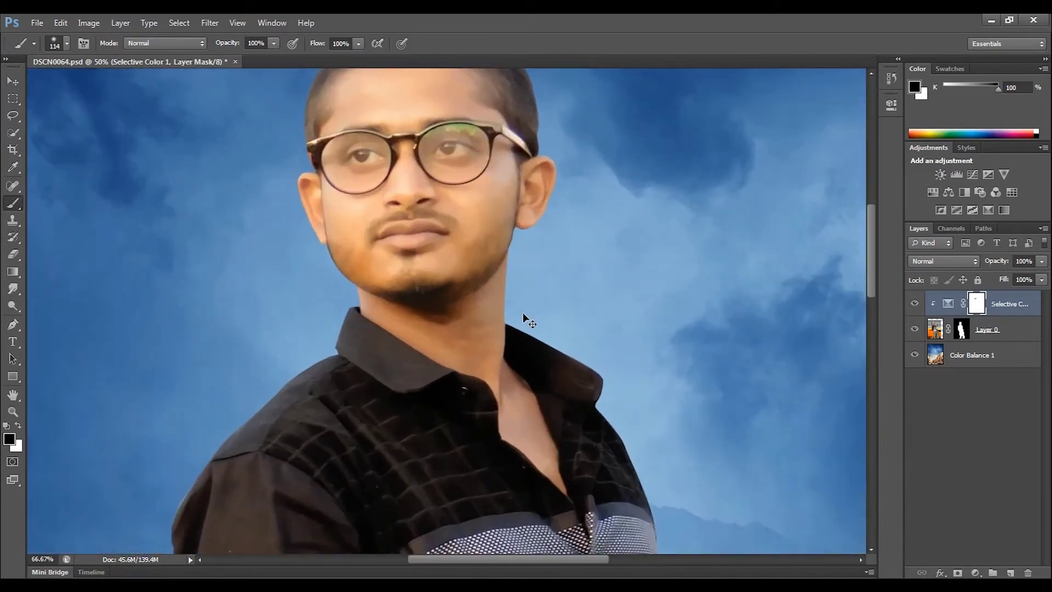
left_click(937, 333)
left_click(777, 331, "alt")
key("ctrl+plus")
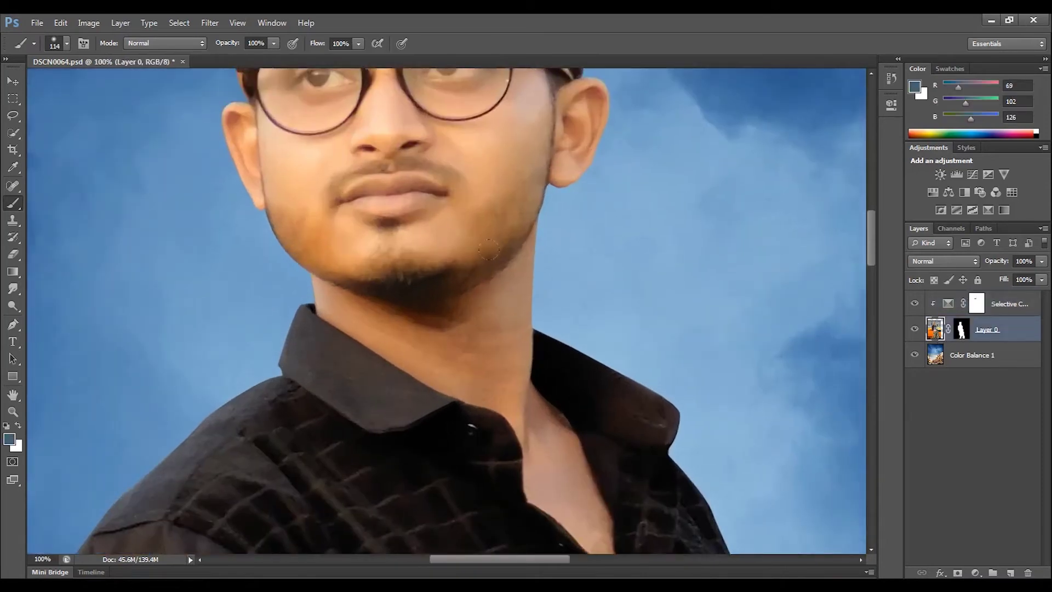
Set up the Smudge tool at 29% strength with an 82 px soft round brush.
right_click(12, 289)
left_click(52, 307)
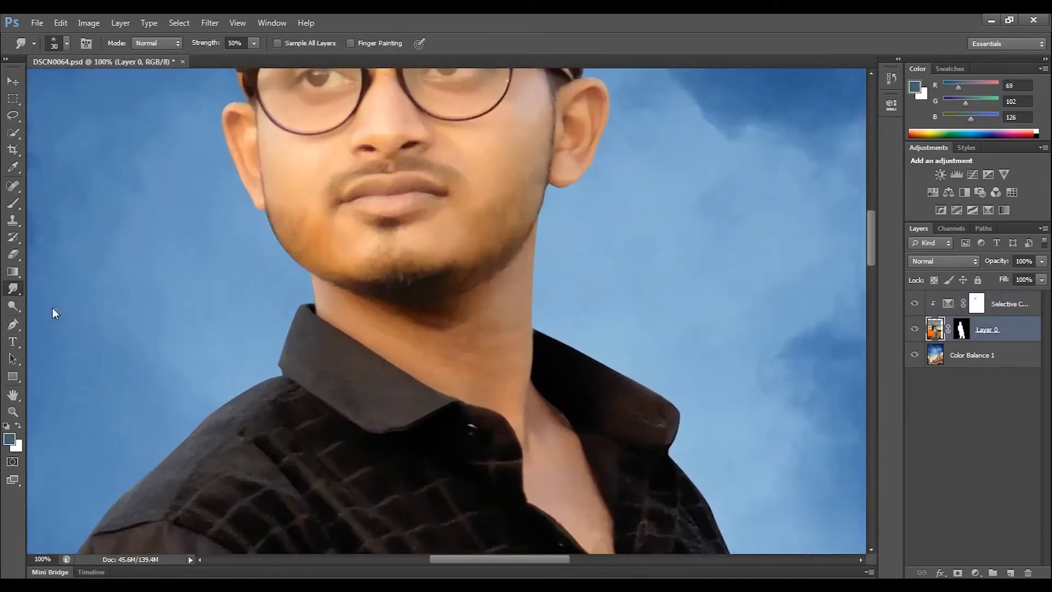
left_click(255, 43)
left_click_drag(261, 58, 240, 58)
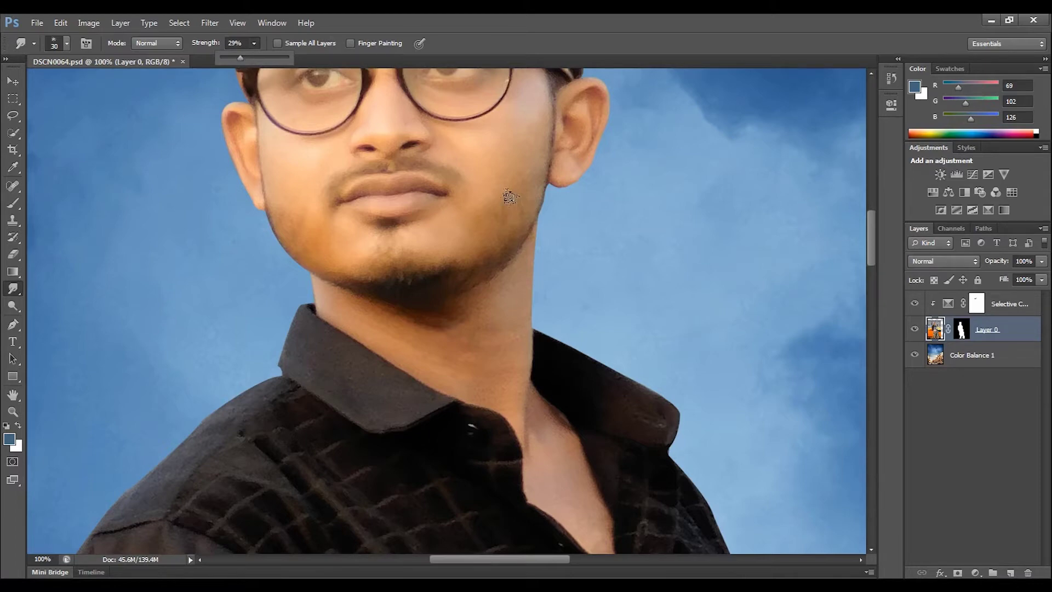
right_click(512, 196)
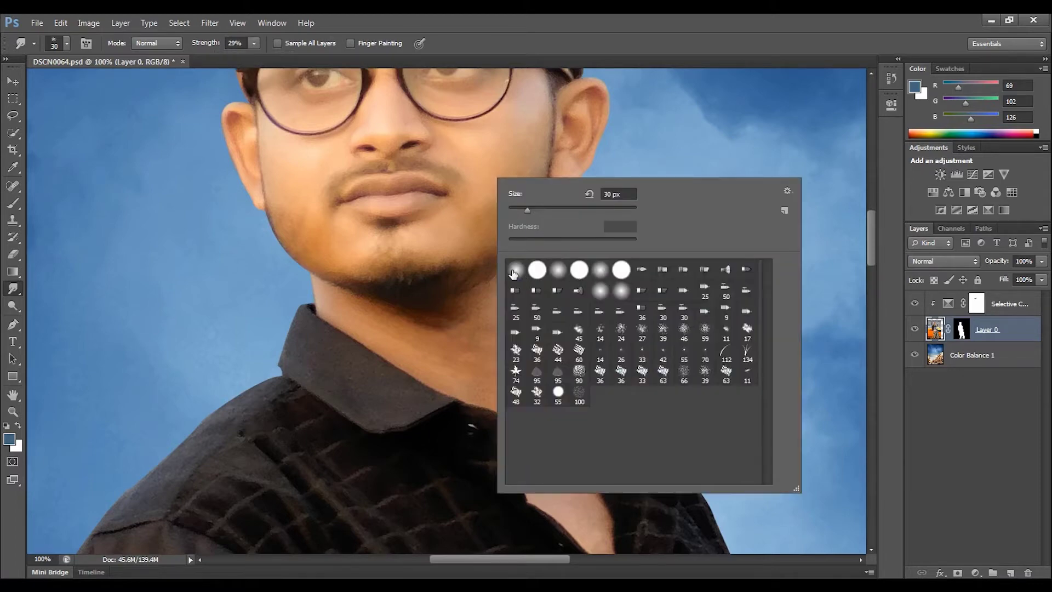
double_click(516, 270)
right_click(501, 189)
mouse_move(535, 217)
left_mouse_down()
mouse_move(578, 217)
mouse_move(564, 212)
left_mouse_up()
key("Return")
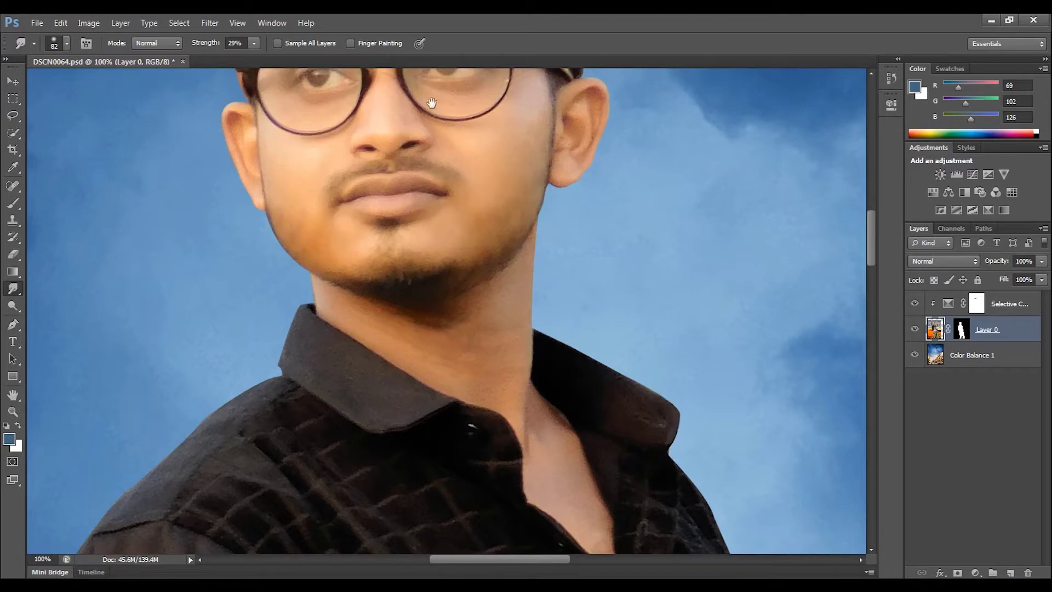
Smudge the forearm cutout edge, then select both the Selective Color and Layer 0 layers.
scroll(429, 99, "up", 5)
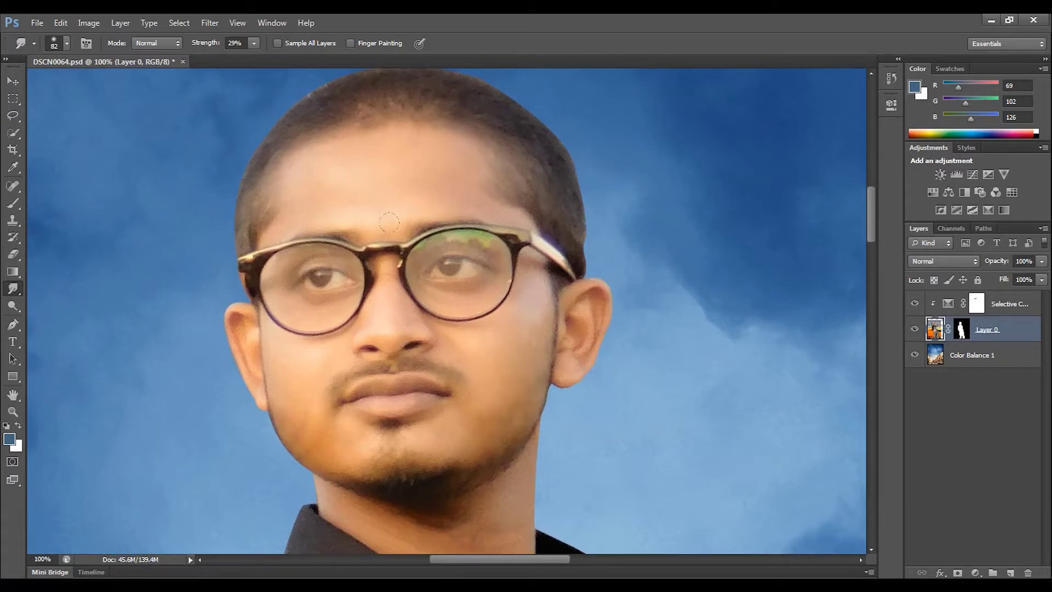
scroll(443, 330, "down", 2)
scroll(442, 330, "down", 1)
scroll(438, 332, "down", 1)
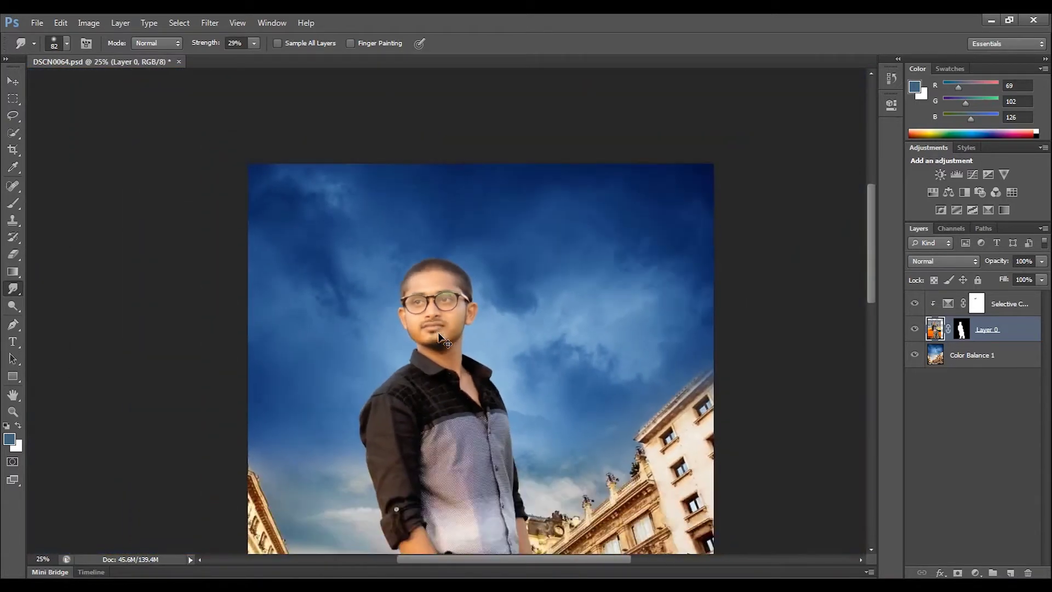
scroll(440, 336, "down", 1)
scroll(440, 337, "up", 1)
scroll(438, 383, "up", 1)
scroll(431, 436, "up", 1)
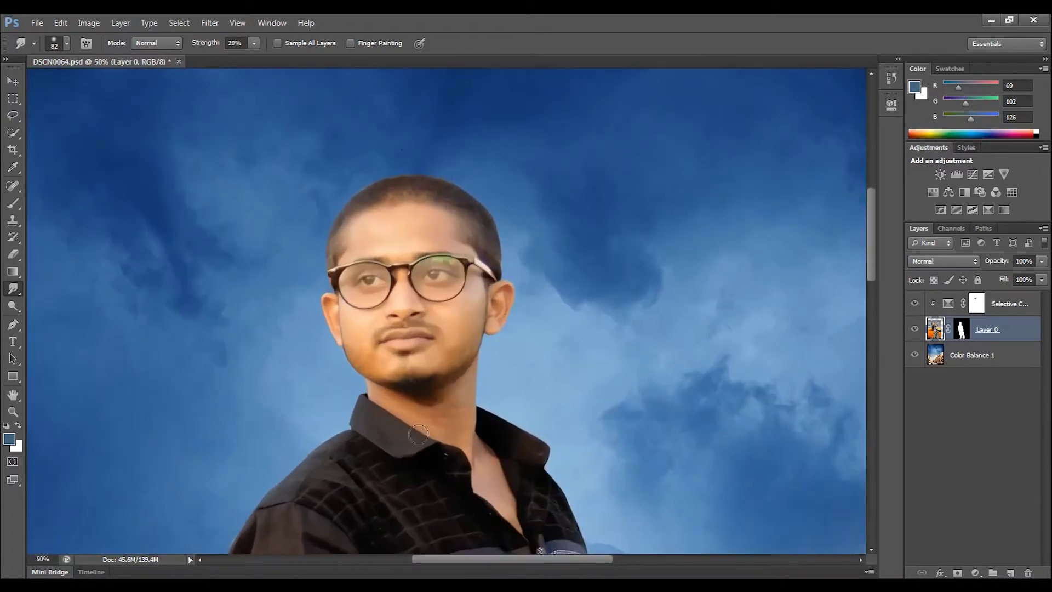
scroll(431, 436, "down", 1)
scroll(431, 427, "down", 4)
scroll(430, 416, "down", 3)
scroll(429, 407, "up", 1)
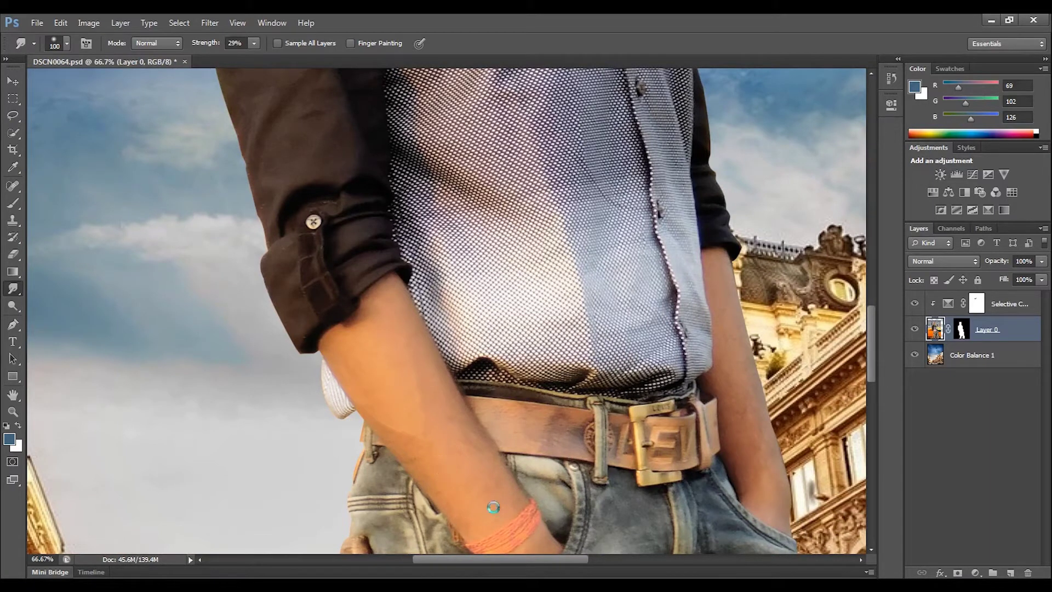
left_click_drag(723, 288, 737, 342)
left_click(1013, 309)
left_click(993, 331, "shift")
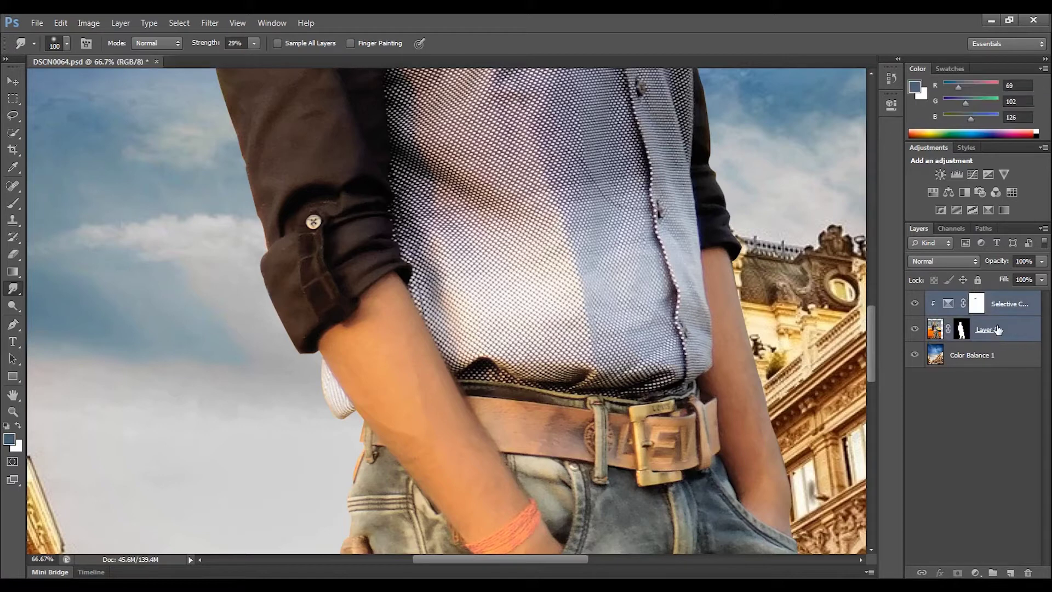
Merge the man with his adjustment, add a new layer, and load his outline selection.
left_click(1043, 228)
left_click(929, 448)
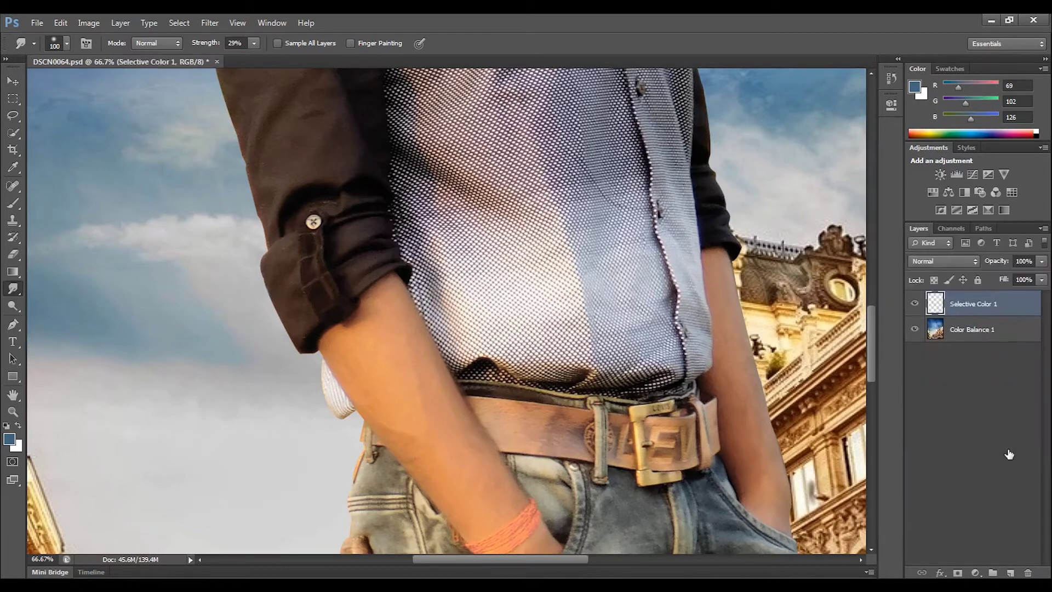
left_click(1011, 573)
left_click(937, 330)
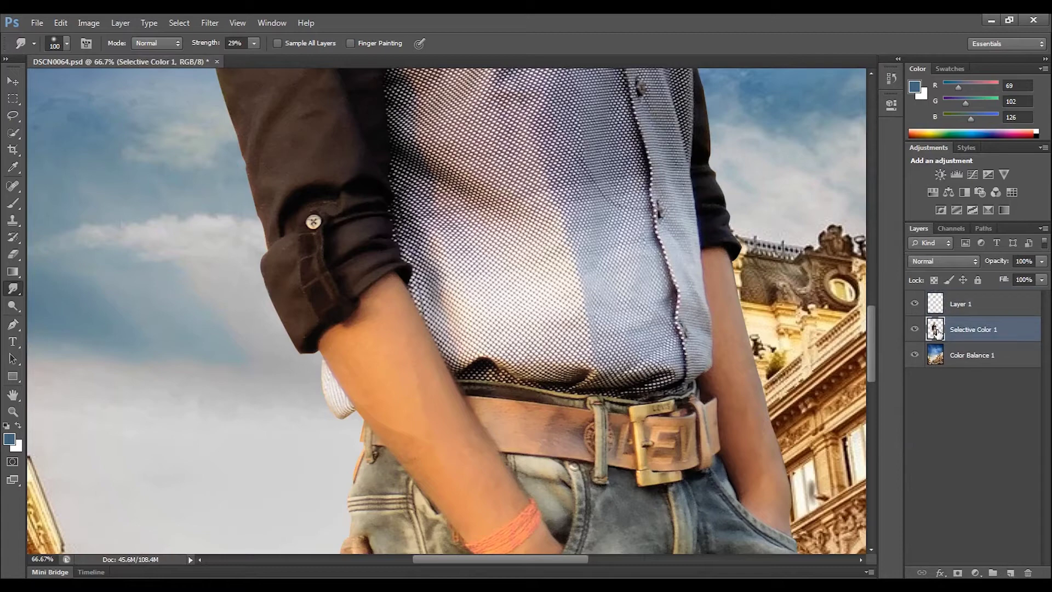
left_click(936, 331, "ctrl")
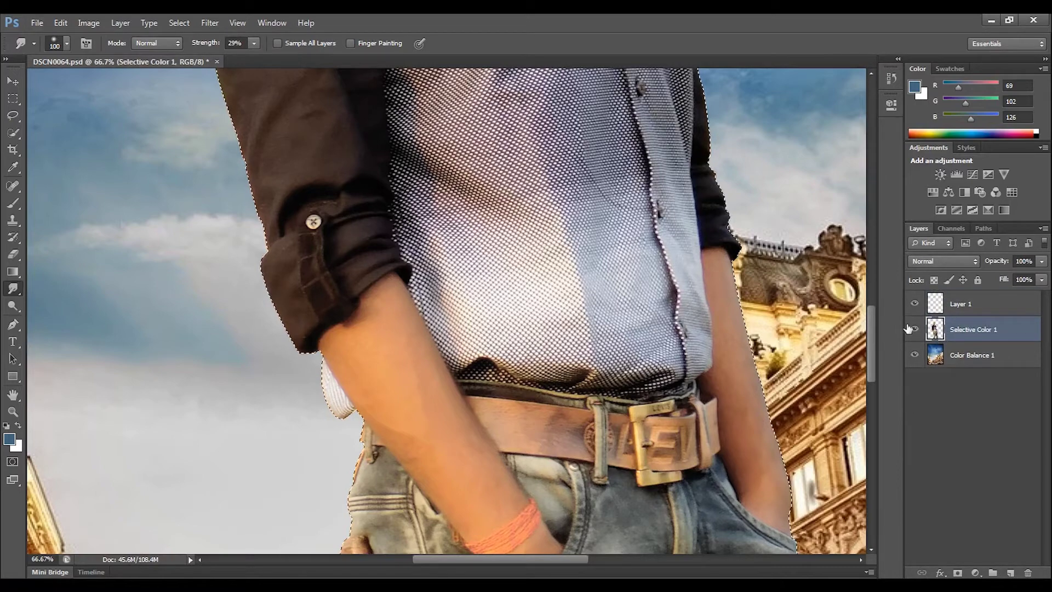
Fill the outline with 50% Gray on the man's layer, try Soft Light, then undo both.
key("ctrl+0")
left_click(60, 22)
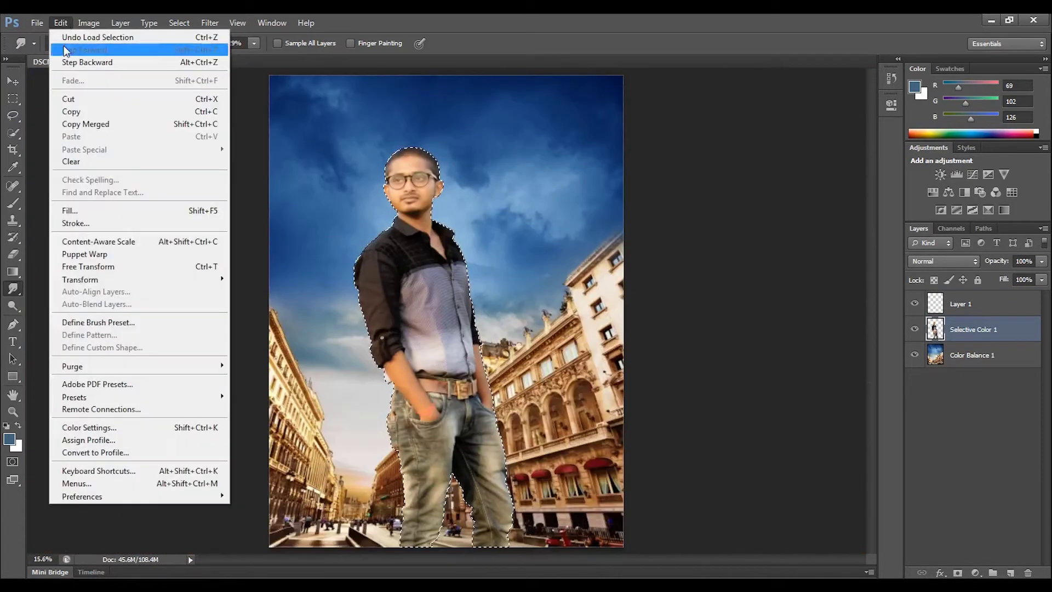
left_click(69, 211)
left_click(553, 188)
left_click(495, 296)
left_click(600, 178)
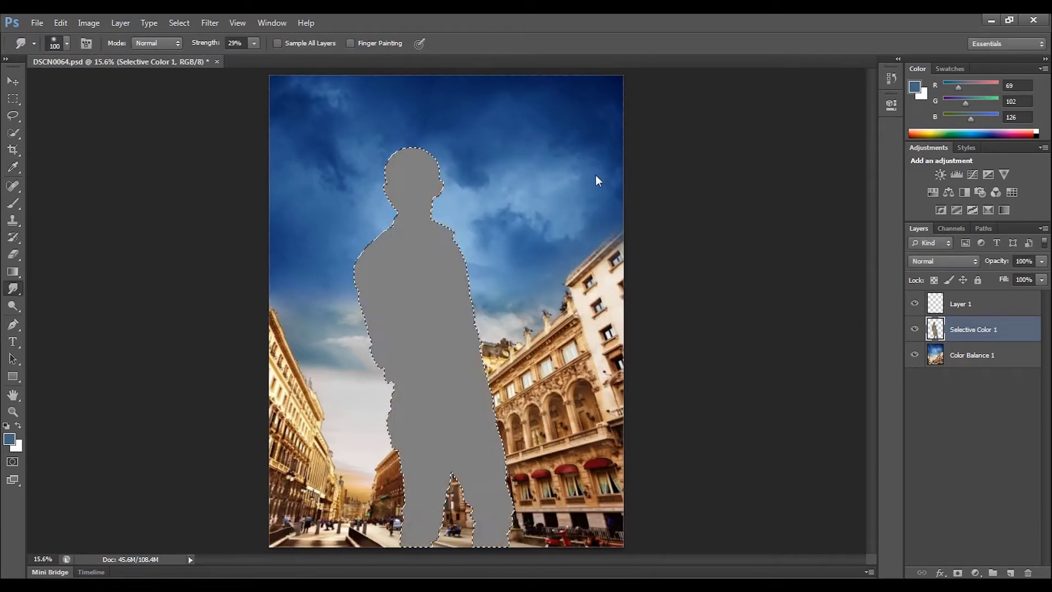
left_click(943, 261)
left_click(932, 193)
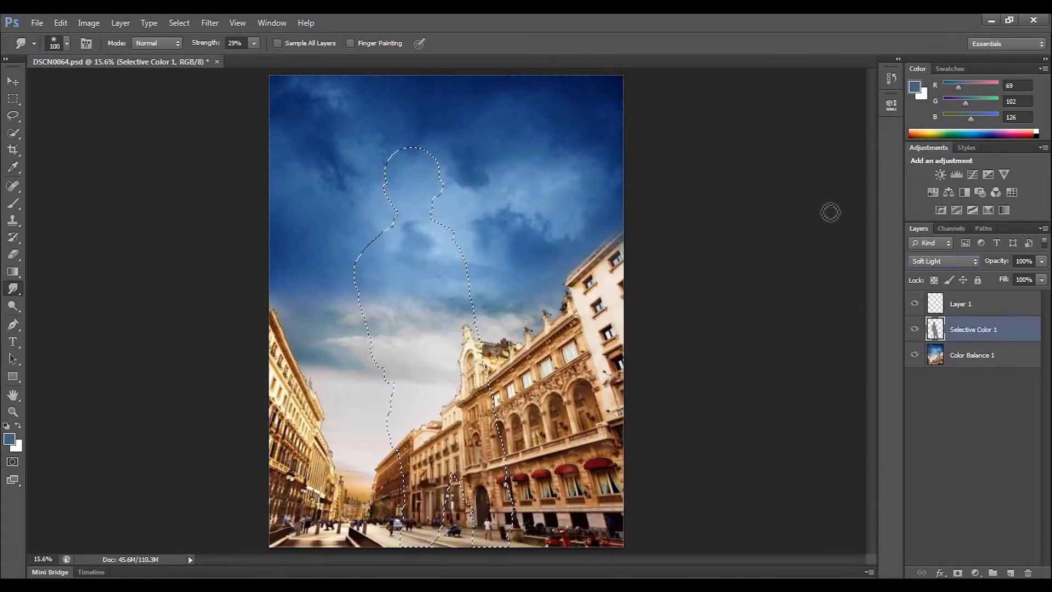
key("ctrl+z")
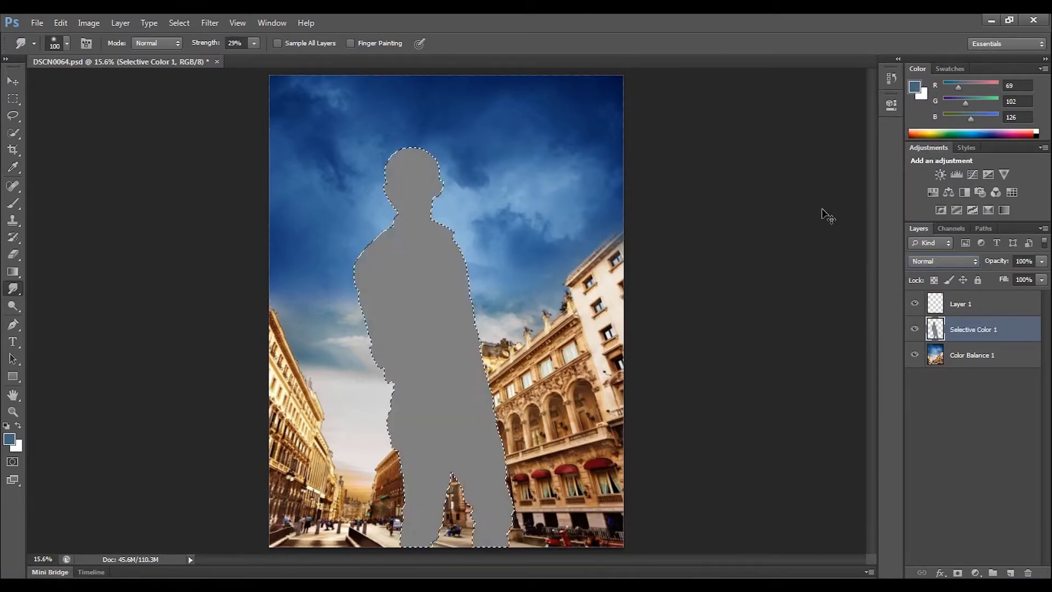
key("ctrl+alt+z")
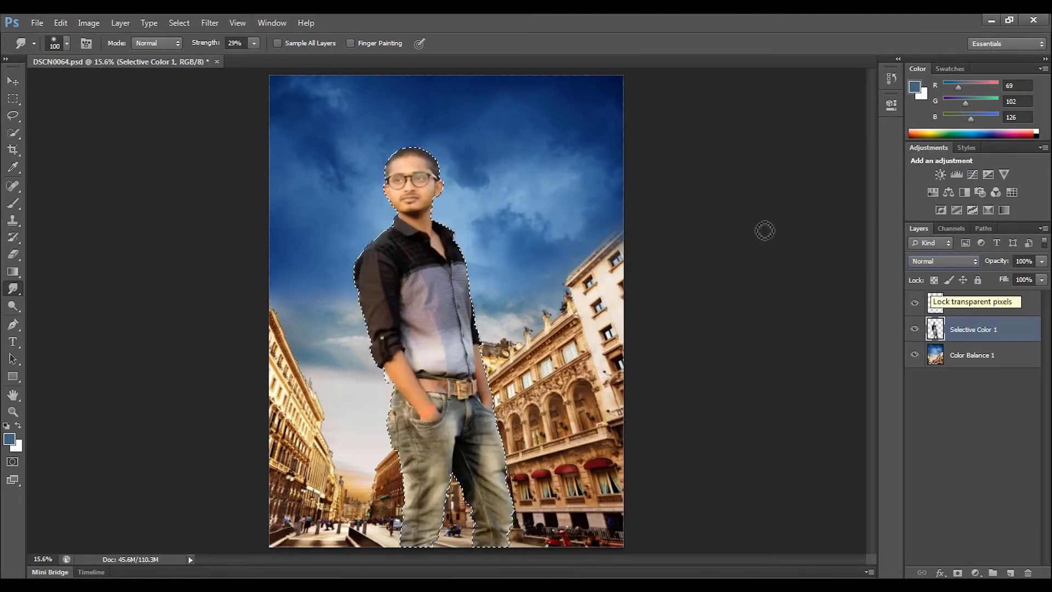
Fill the outline on Layer 1 with 50% gray, reset colours, deselect, and pick the Dodge tool.
left_click(954, 301)
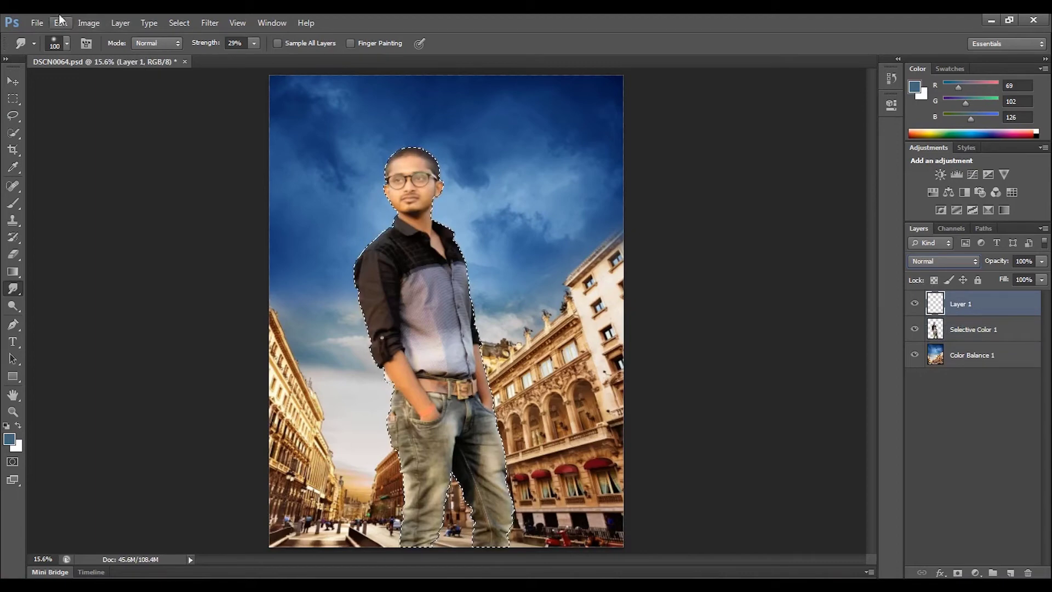
left_click(61, 22)
left_click(83, 215)
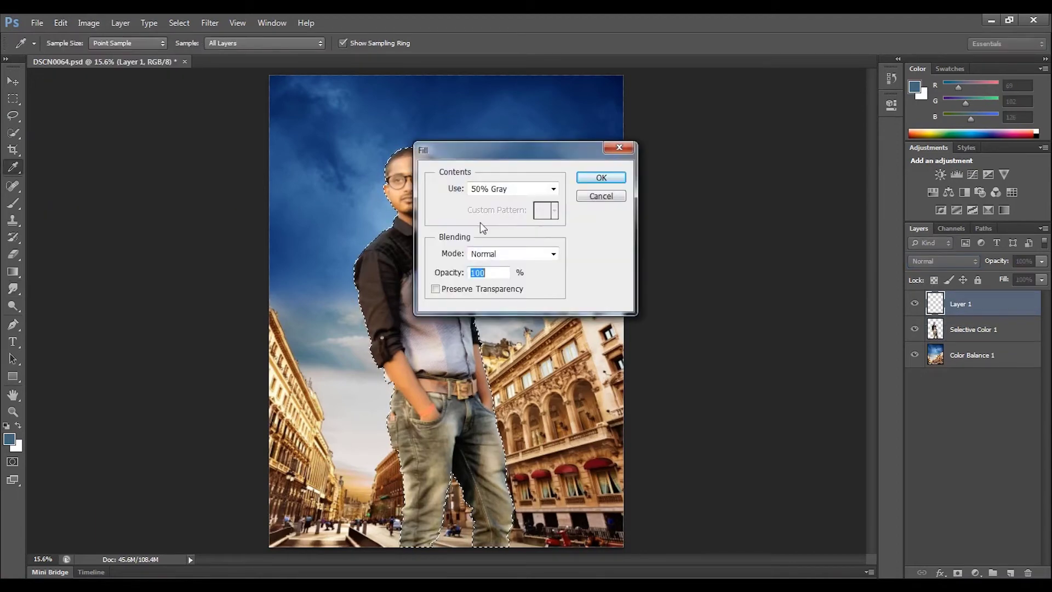
left_click(601, 177)
key("r")
key("d")
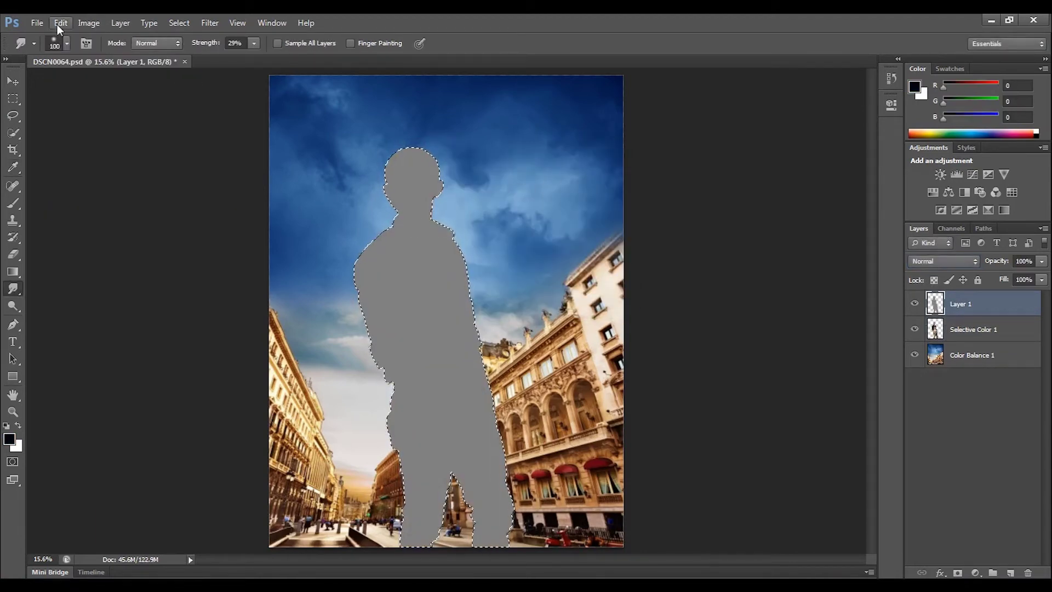
key("ctrl+d")
left_click(13, 305)
left_click(50, 309)
left_click(925, 261)
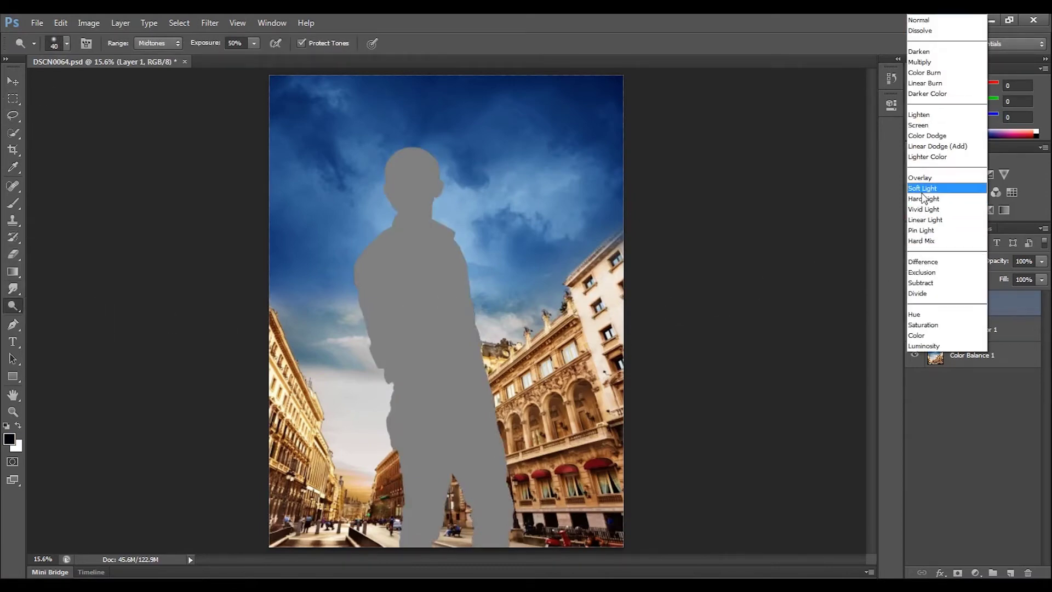
Set Layer 1 to Soft Light and size the Dodge brush to 100 px.
left_click(931, 190)
key("ctrl+plus")
key("ctrl+plus")
key("ctrl+plus")
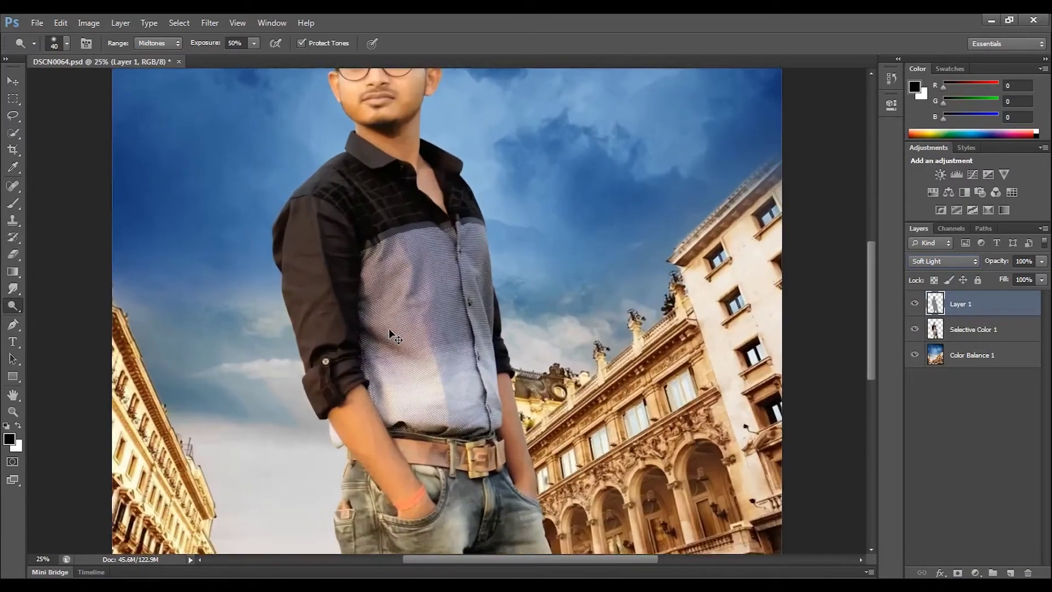
key("ctrl+plus")
right_click(593, 264)
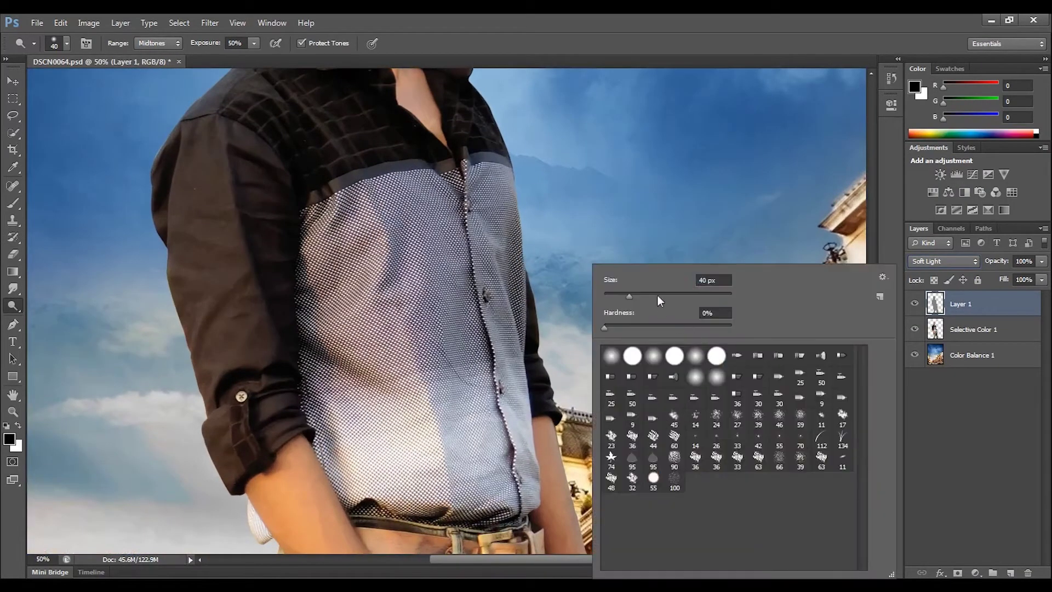
left_click_drag(656, 295, 667, 296)
key("Return")
key("ctrl+plus")
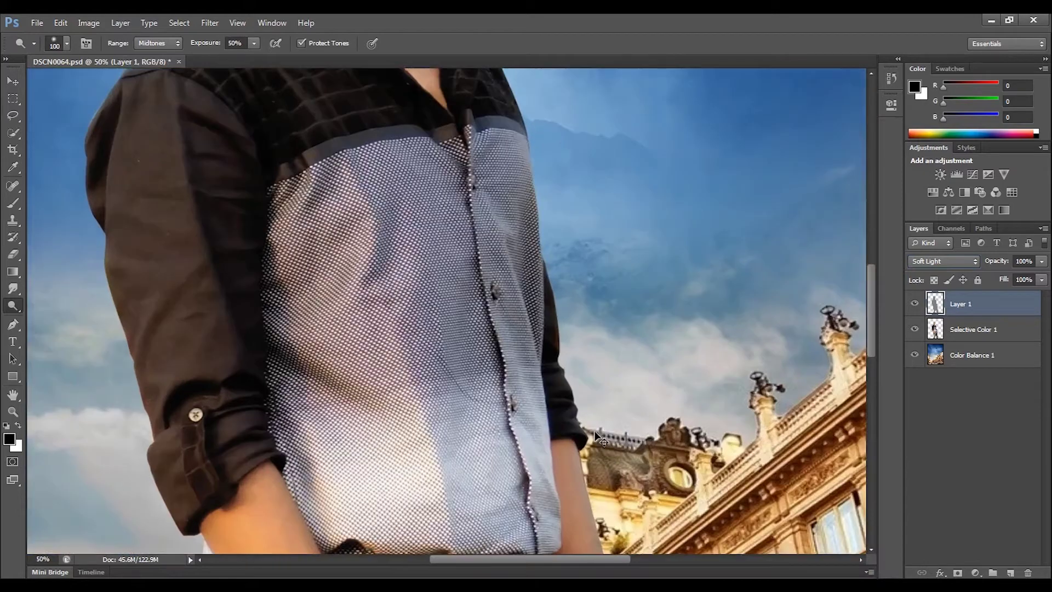
mouse_move(593, 473)
left_mouse_down()
mouse_move(552, 249)
mouse_move(535, 238)
mouse_move(557, 418)
mouse_move(594, 458)
left_mouse_up()
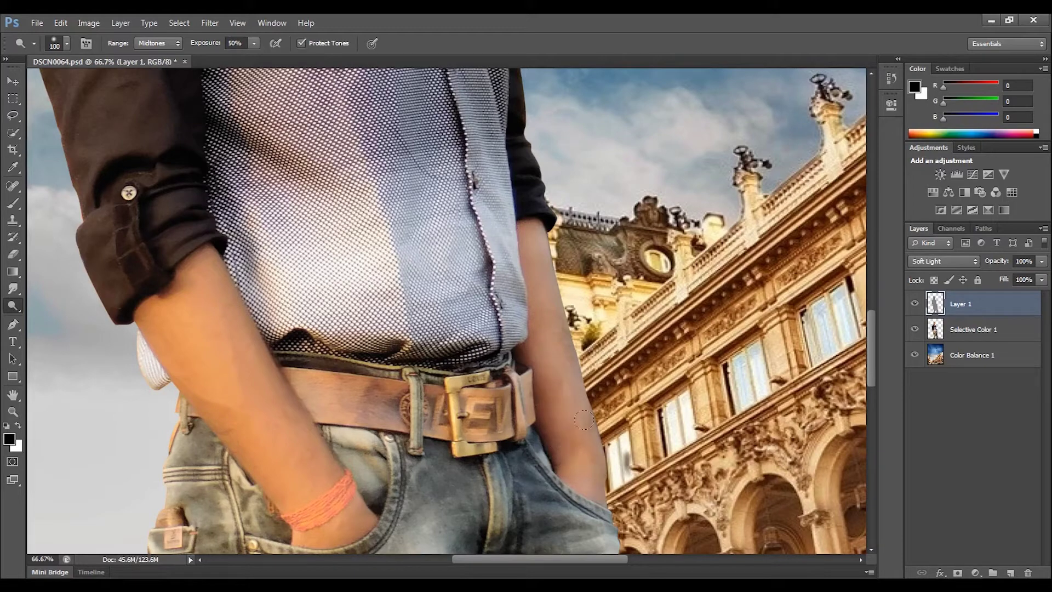
Dodge the forearm from elbow to wrist and the neck below the chin.
left_click_drag(563, 290, 590, 416)
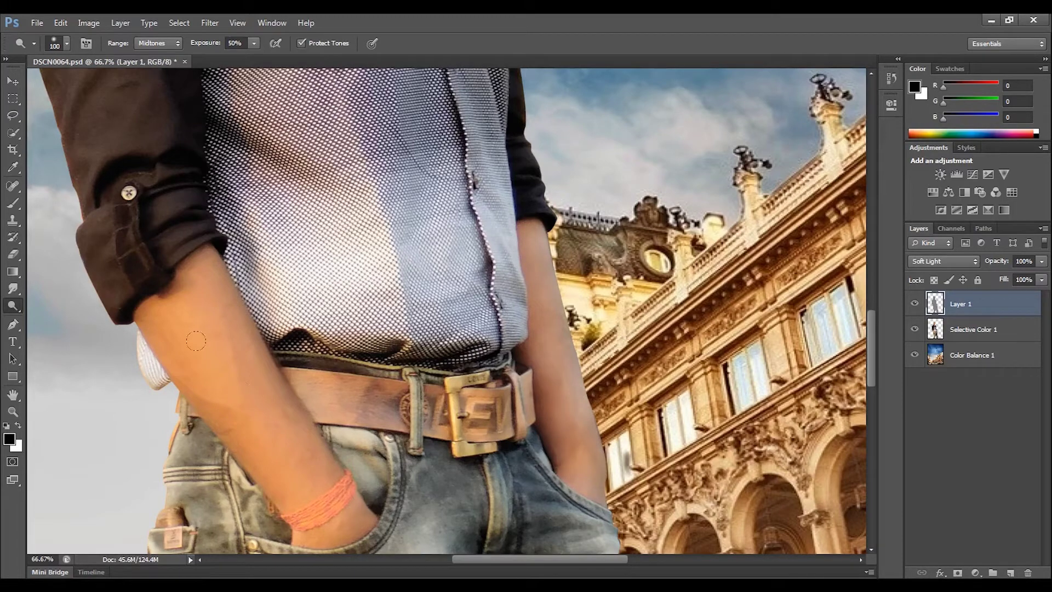
mouse_move(208, 297)
left_mouse_down()
mouse_move(318, 470)
mouse_move(315, 395)
left_mouse_up()
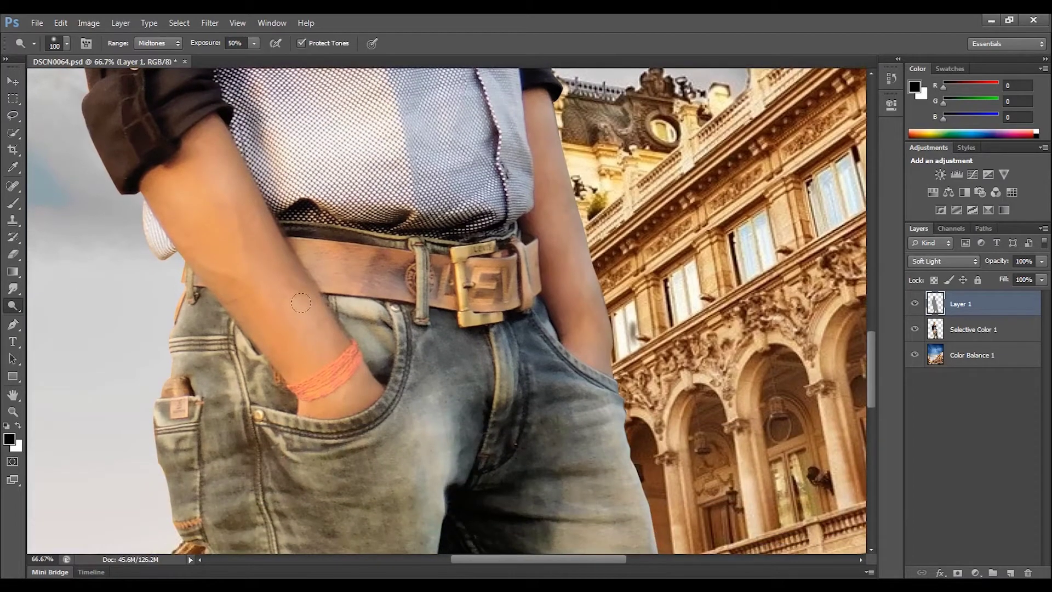
left_click_drag(243, 229, 257, 320)
scroll(247, 270, "up", 5)
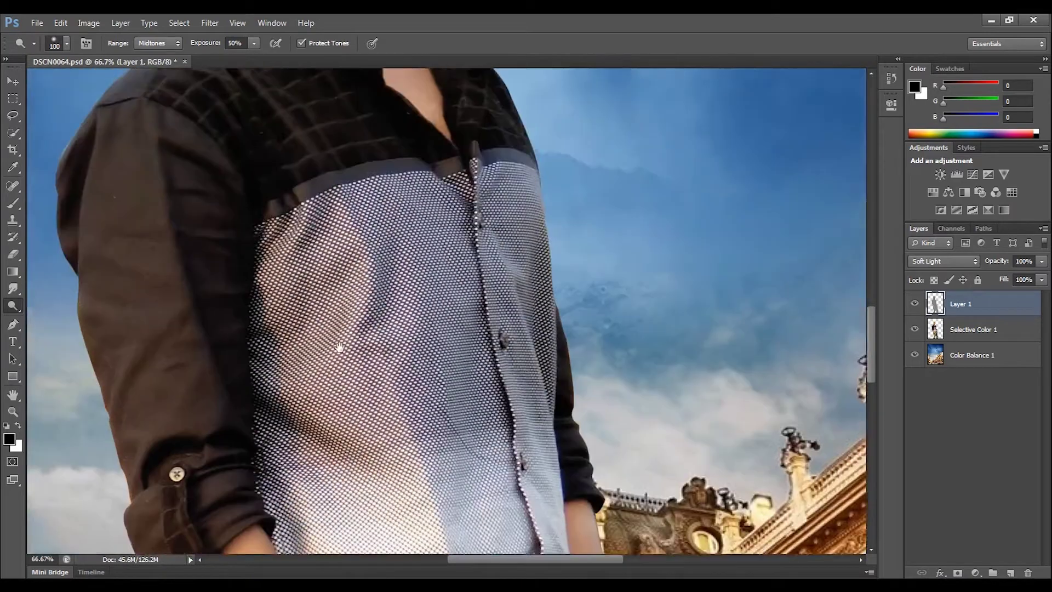
scroll(329, 263, "up", 5)
scroll(361, 250, "up", 3)
left_click_drag(361, 249, 276, 243)
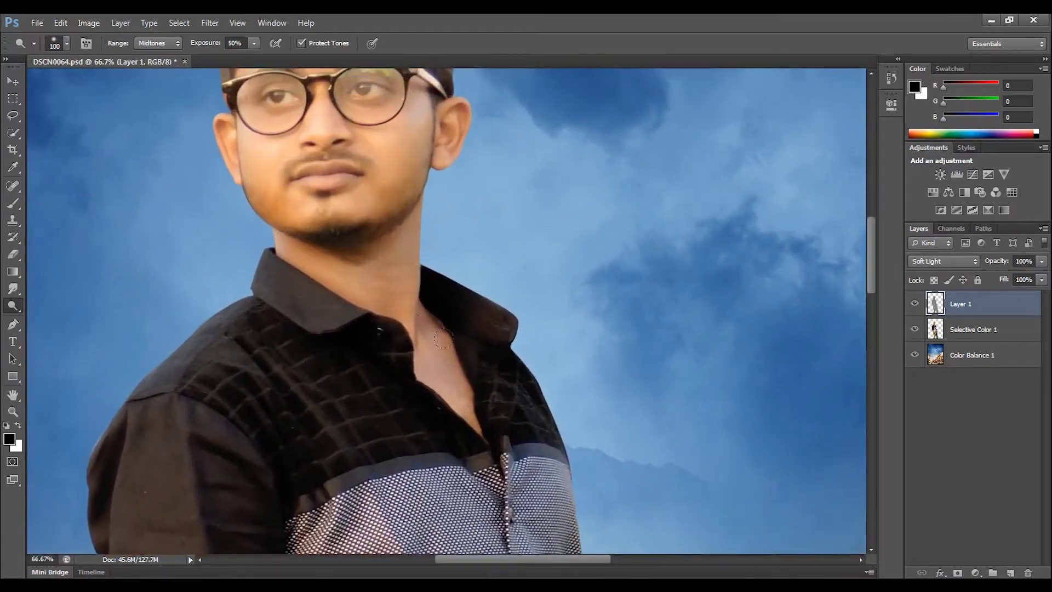
key("ctrl+minus")
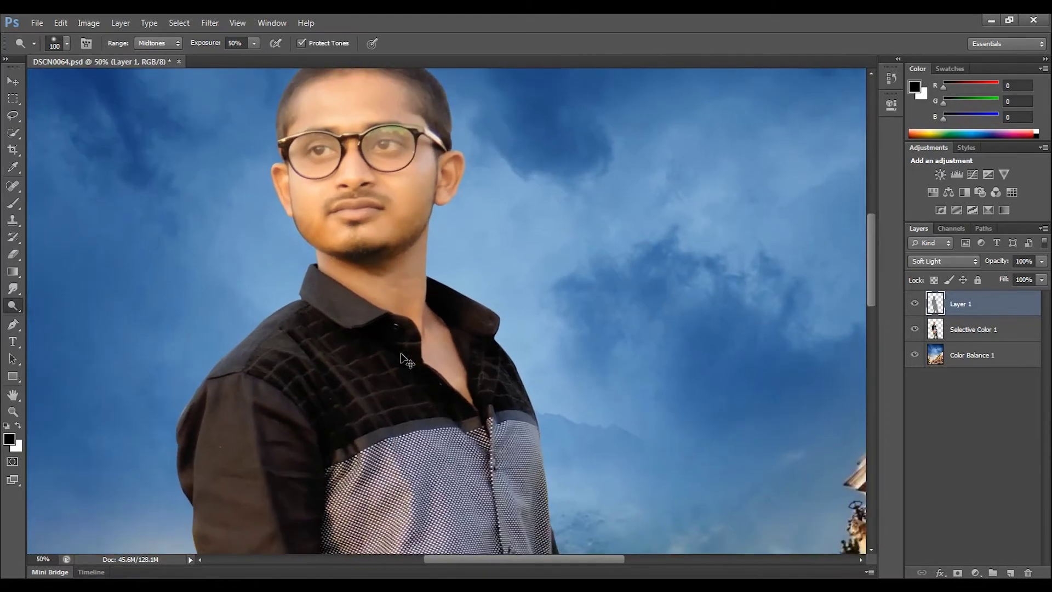
Merge Layer 1 down into Selective Color 1.
left_click(1042, 228)
left_click(959, 449)
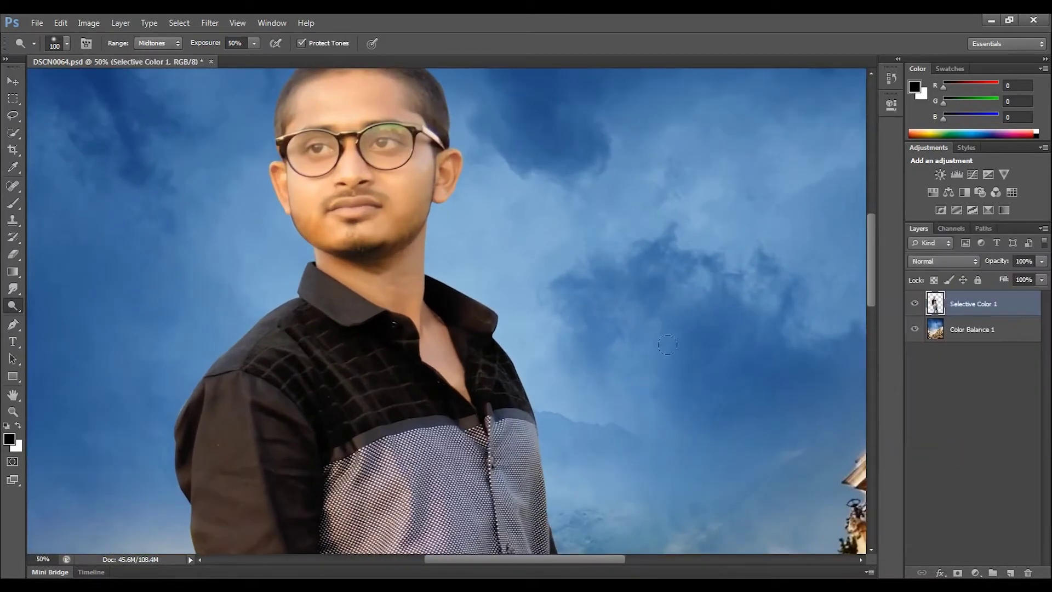
scroll(347, 234, "up", 3)
scroll(348, 329, "up", 3)
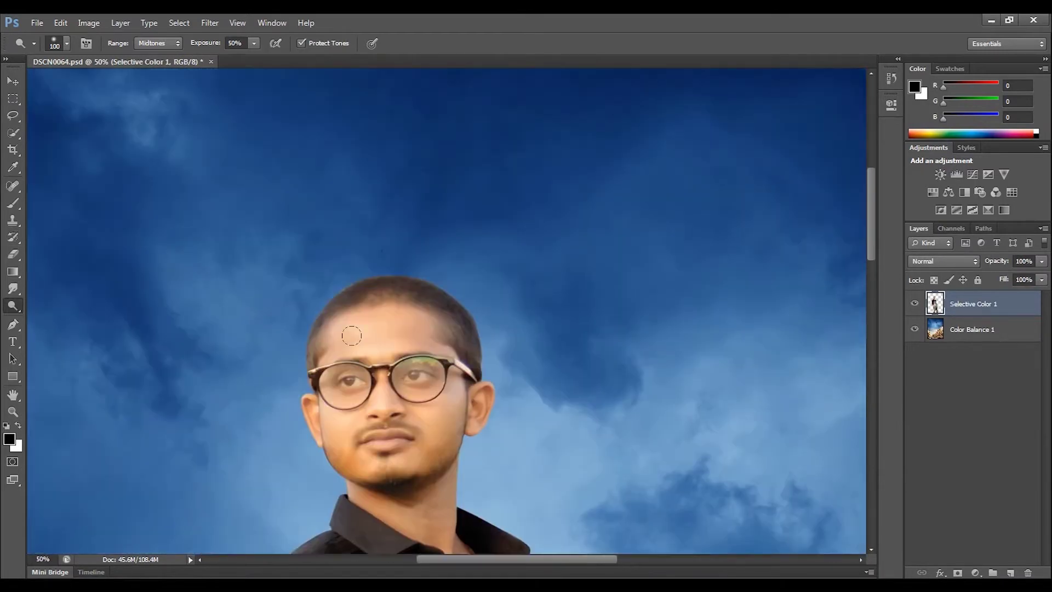
scroll(354, 337, "up", 1)
scroll(354, 338, "up", 1)
Set up the Smudge tool with a 39 px brush.
left_click_drag(195, 248, 351, 204)
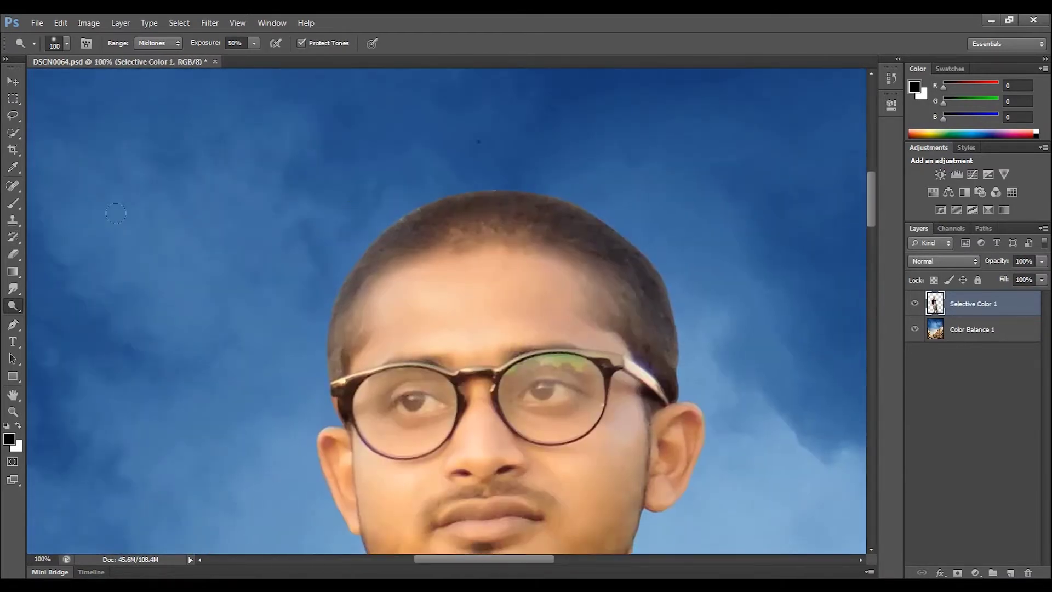
left_click(55, 311)
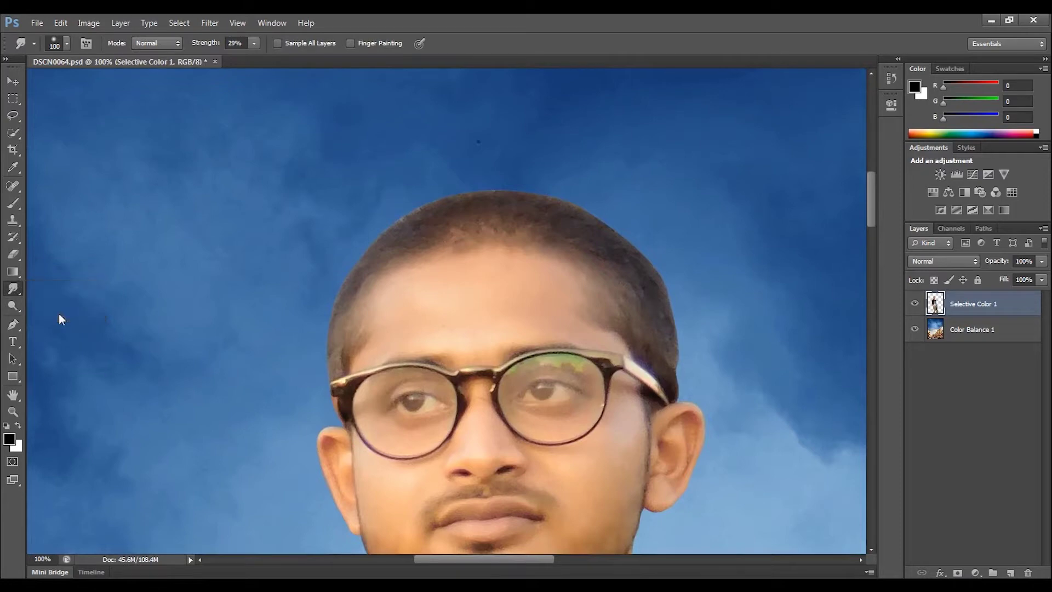
left_click(66, 43)
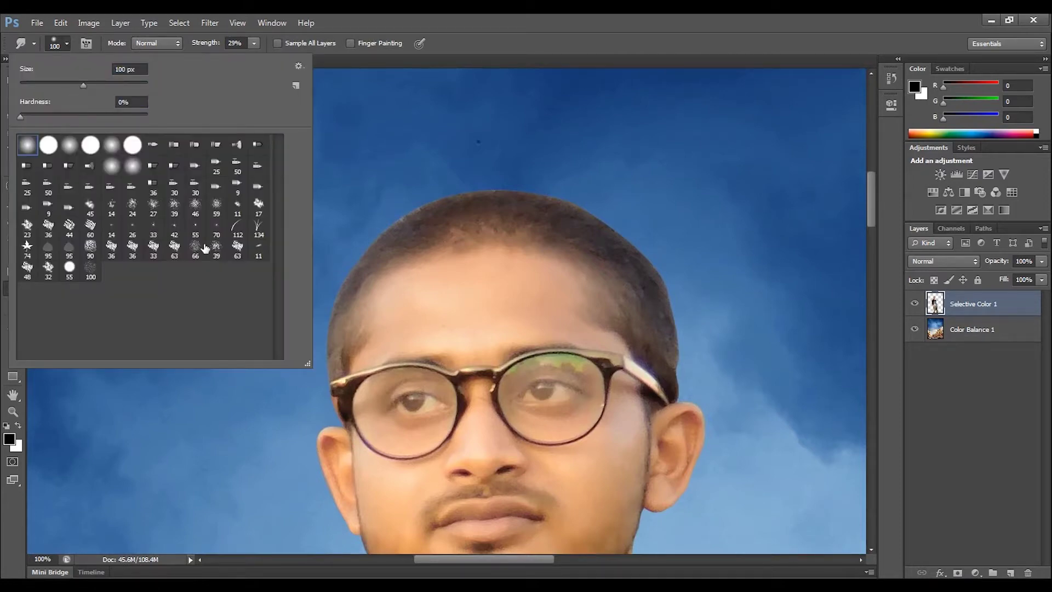
left_click(170, 217)
right_click(170, 218)
key("Escape")
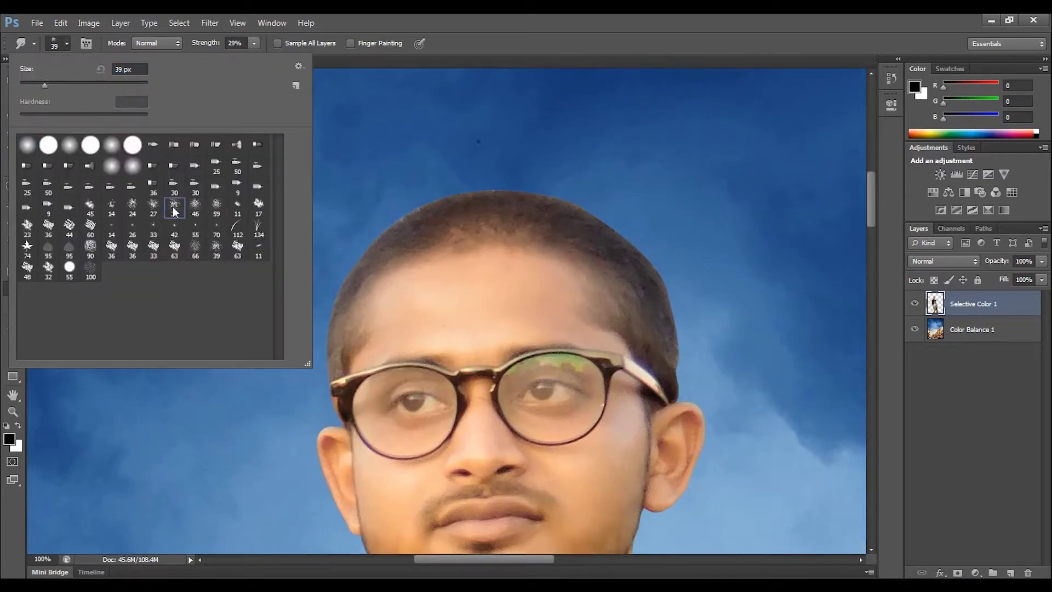
double_click(172, 214)
scroll(463, 202, "up", 3)
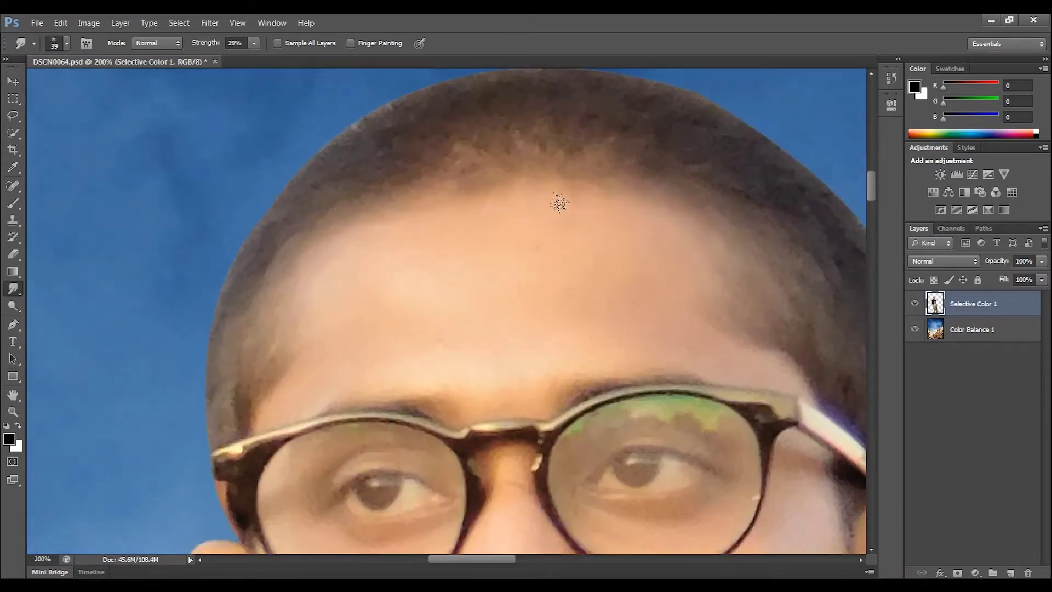
scroll(472, 277, "down", 3)
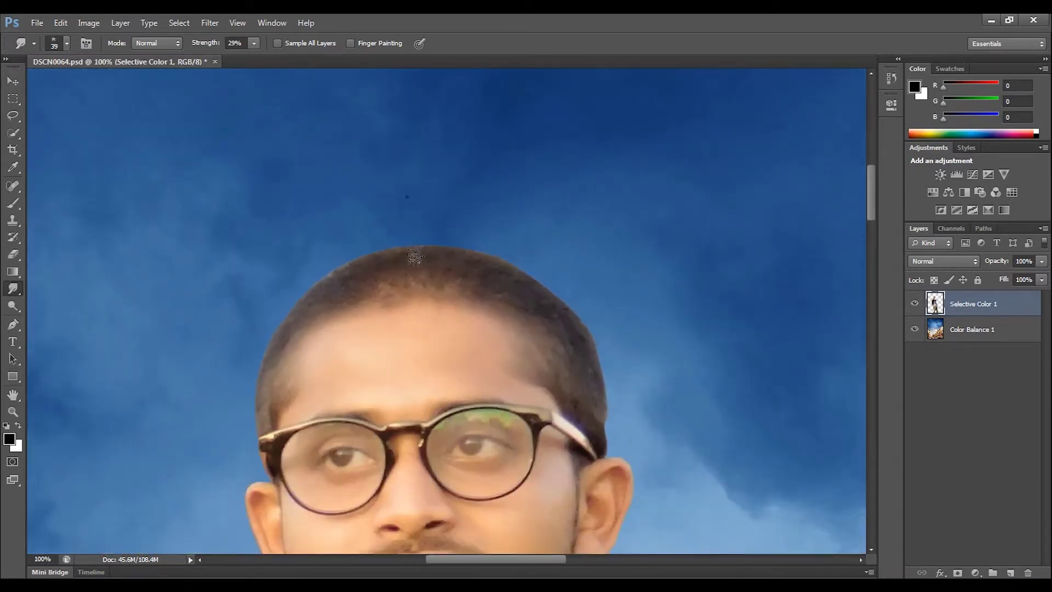
Smudge the first tufts of hair upward into spikes above the head.
left_click_drag(412, 252, 405, 241)
left_click_drag(281, 58, 278, 58)
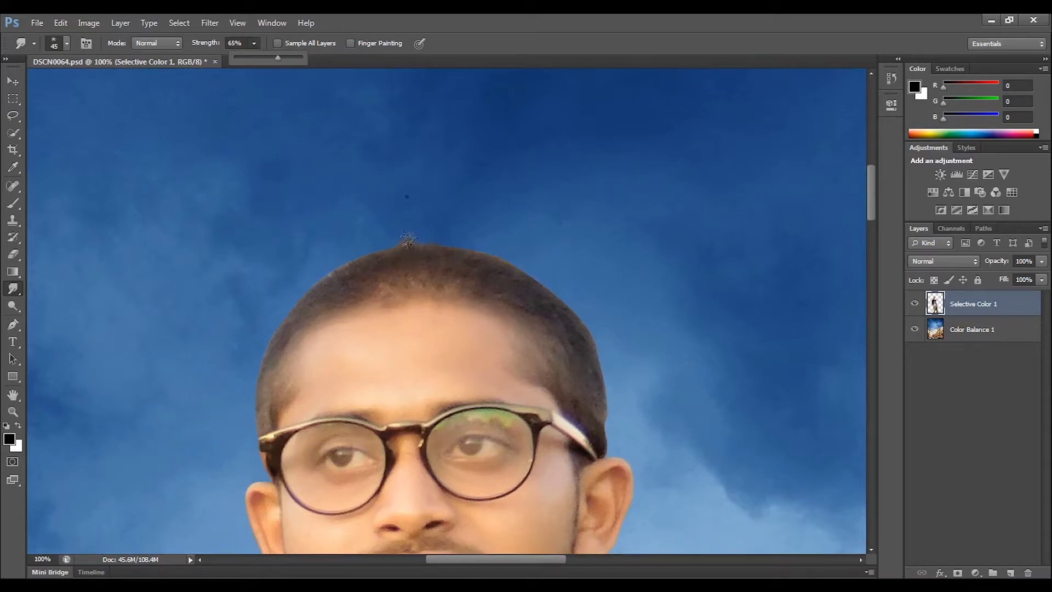
left_click_drag(428, 253, 411, 217)
left_click_drag(385, 250, 381, 215)
mouse_move(368, 257)
left_mouse_down()
mouse_move(370, 207)
mouse_move(345, 221)
left_mouse_up()
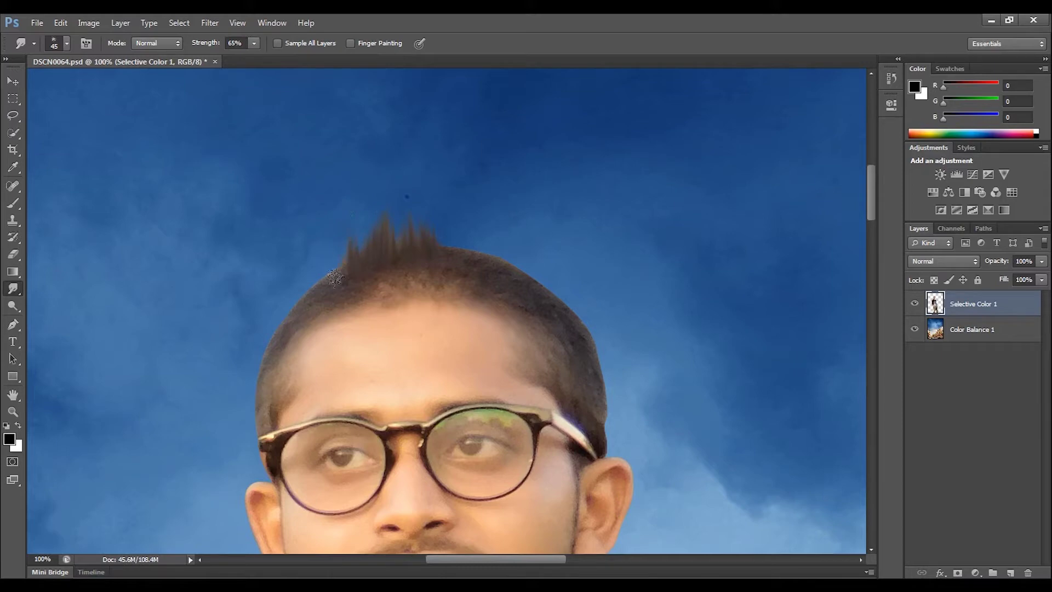
left_click_drag(327, 274, 316, 223)
With a larger brush, pull spikes along the top and right side, raising the middle ones.
key("bracketright")
key("bracketright")
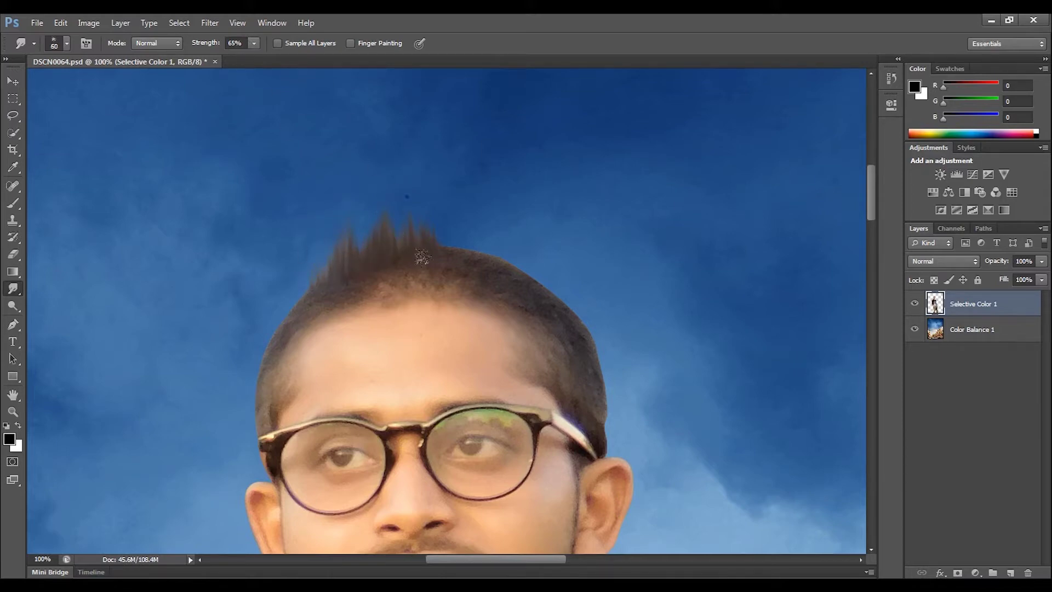
mouse_move(463, 255)
left_mouse_down()
mouse_move(458, 222)
mouse_move(477, 219)
left_mouse_up()
left_click_drag(501, 262, 496, 228)
left_click_drag(531, 280, 529, 224)
left_click_drag(547, 296, 545, 222)
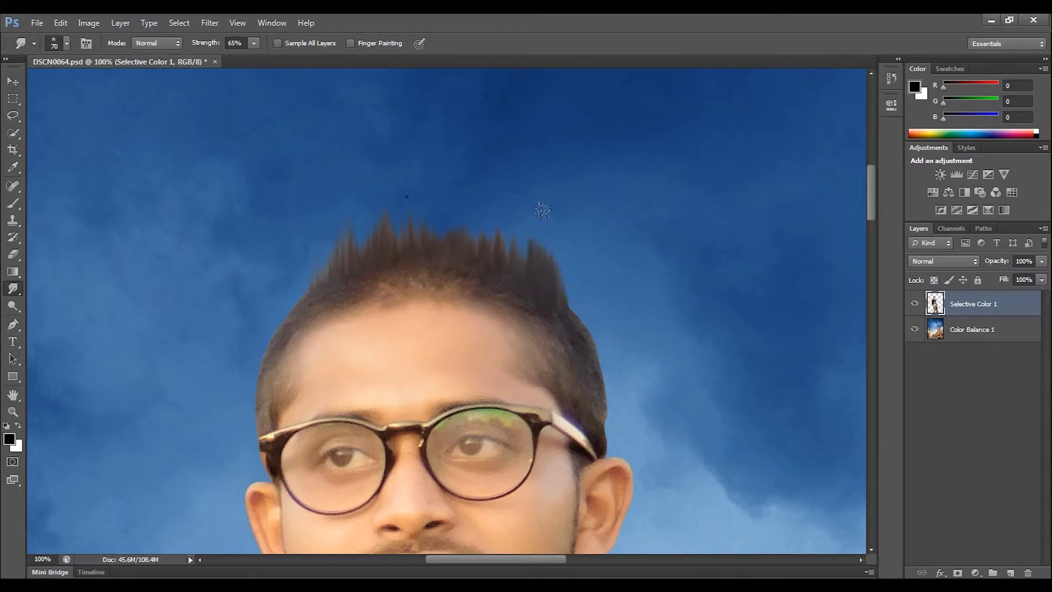
left_click_drag(554, 263, 542, 206)
mouse_move(481, 258)
left_mouse_down()
mouse_move(477, 222)
mouse_move(463, 214)
left_mouse_up()
left_click_drag(433, 257, 406, 203)
Extend taller spikes along the hair's upper left and left edge and across the top.
left_click_drag(372, 252, 359, 199)
mouse_move(348, 268)
left_mouse_down()
mouse_move(329, 220)
mouse_move(315, 222)
left_mouse_up()
mouse_move(302, 296)
left_mouse_down()
mouse_move(299, 219)
mouse_move(291, 233)
left_mouse_up()
left_click_drag(283, 312, 277, 242)
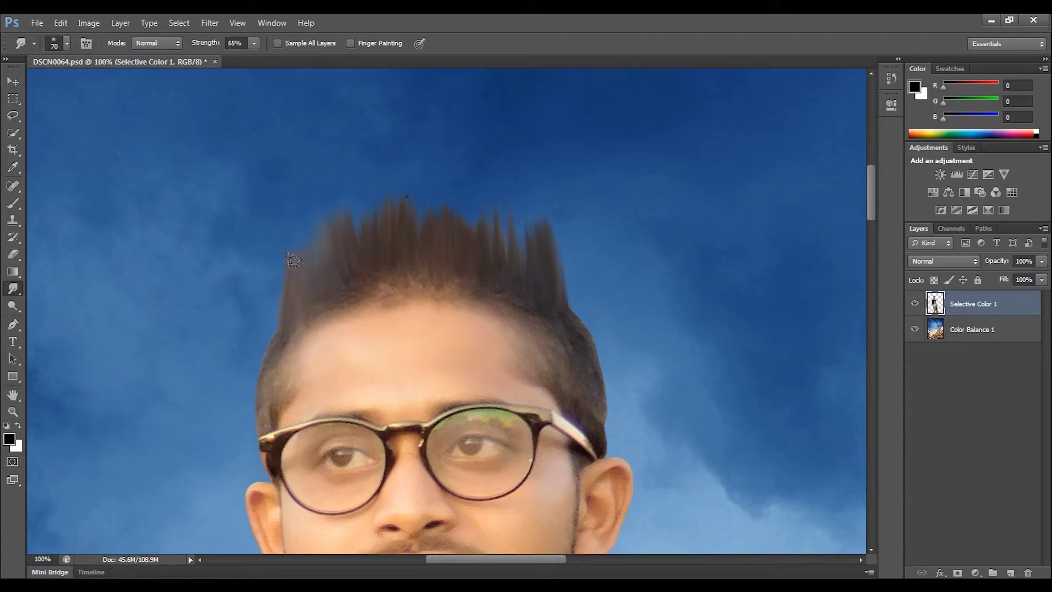
mouse_move(316, 240)
left_mouse_down()
mouse_move(345, 195)
mouse_move(398, 163)
left_mouse_up()
left_click_drag(425, 241, 455, 198)
Lengthen the spikes right of centre and along the right edge, plus one left strand.
left_click_drag(468, 241, 485, 184)
left_click_drag(503, 250, 510, 183)
left_click_drag(515, 232, 540, 205)
mouse_move(529, 260)
left_mouse_down()
mouse_move(545, 217)
mouse_move(504, 202)
left_mouse_up()
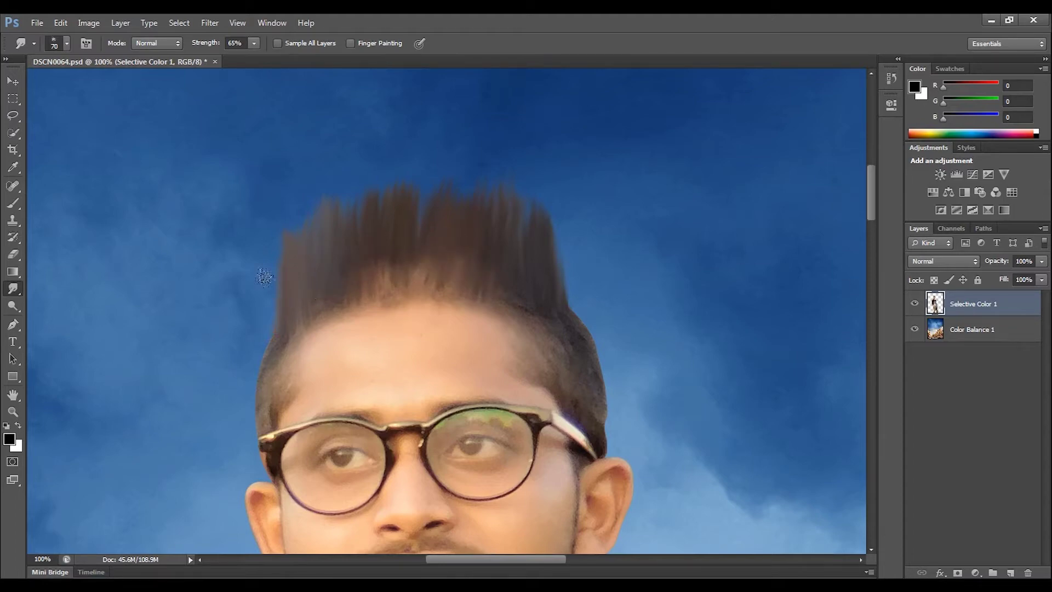
left_click_drag(272, 290, 262, 261)
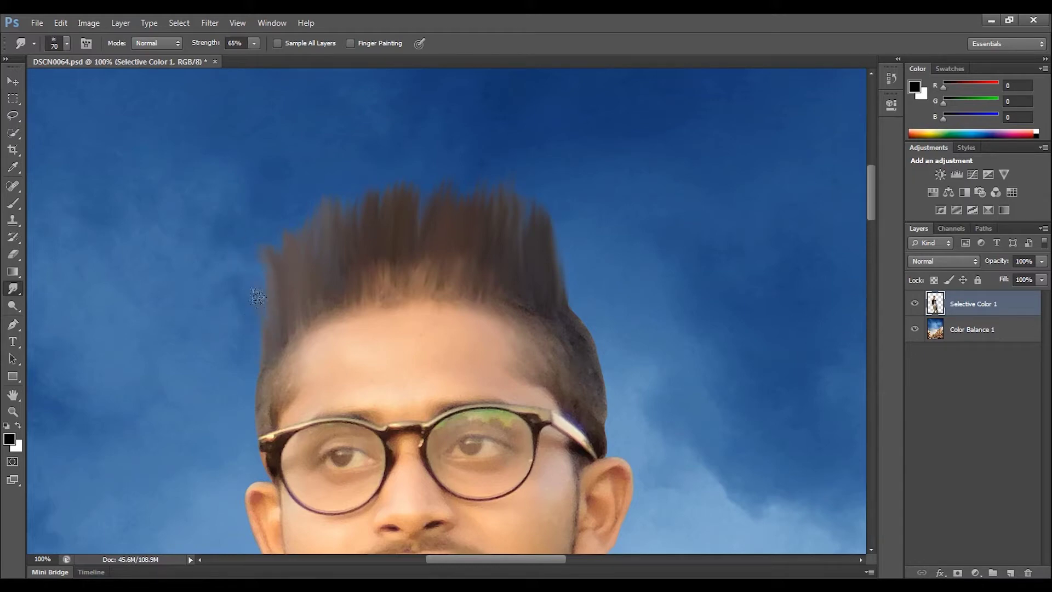
left_click_drag(570, 318, 575, 232)
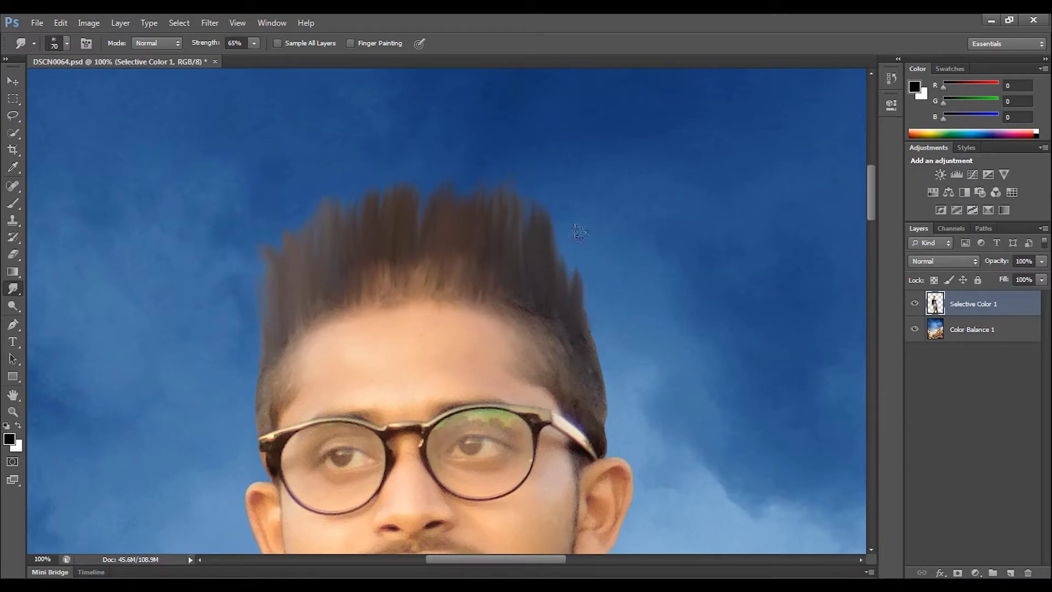
left_click_drag(575, 296, 558, 219)
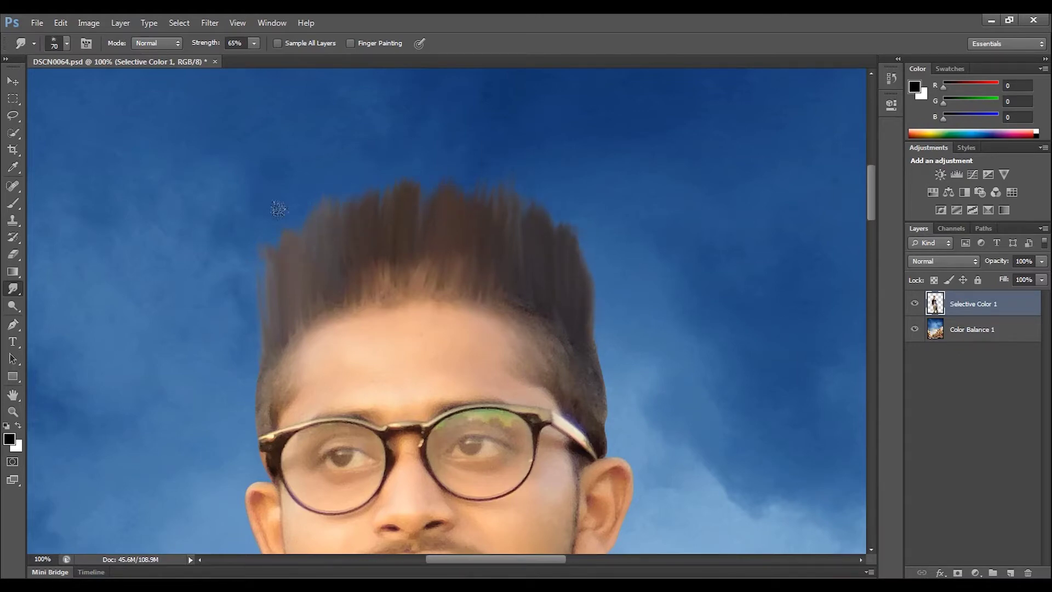
Pull the hair tips up across the top and push the right edge outward.
key("ctrl+minus")
key("ctrl+minus")
key("ctrl+plus")
key("ctrl+plus")
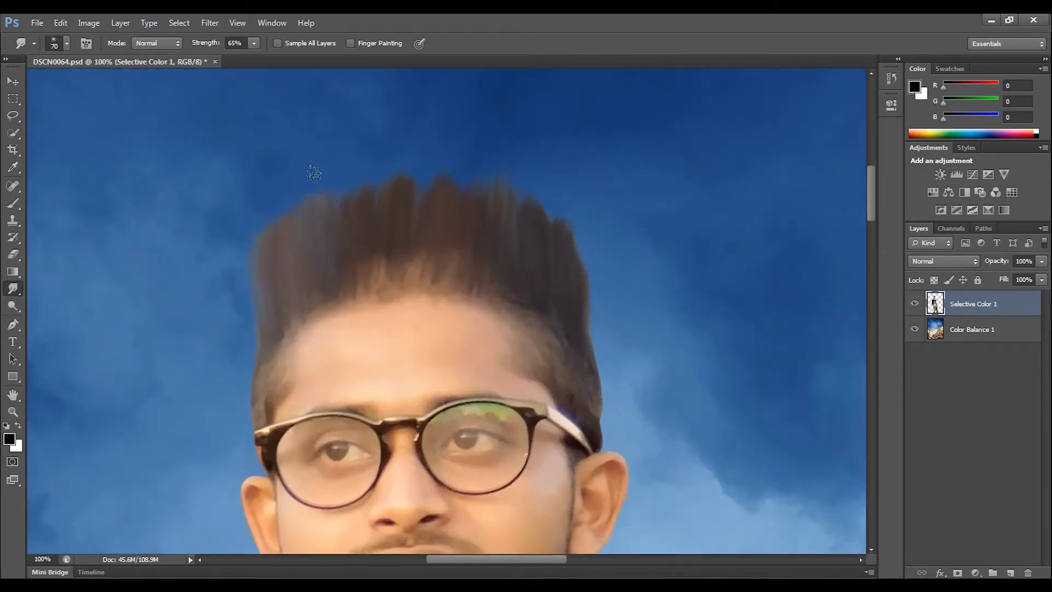
key("ctrl+minus")
key("ctrl+minus")
key("bracketright")
key("bracketright")
key("bracketright")
left_click_drag(427, 244, 491, 226)
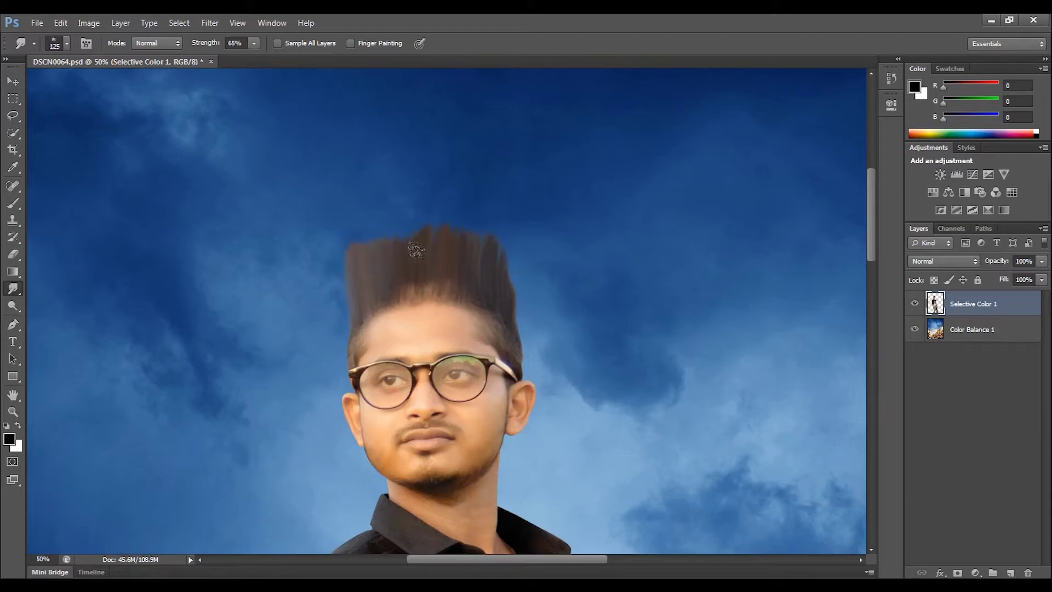
key("ctrl+plus")
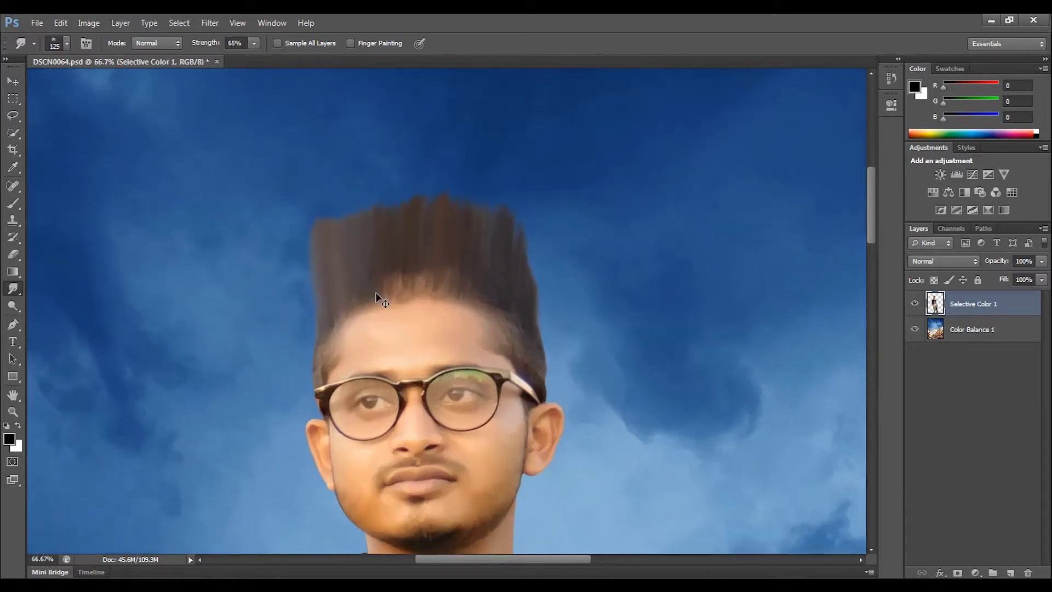
key("ctrl+plus")
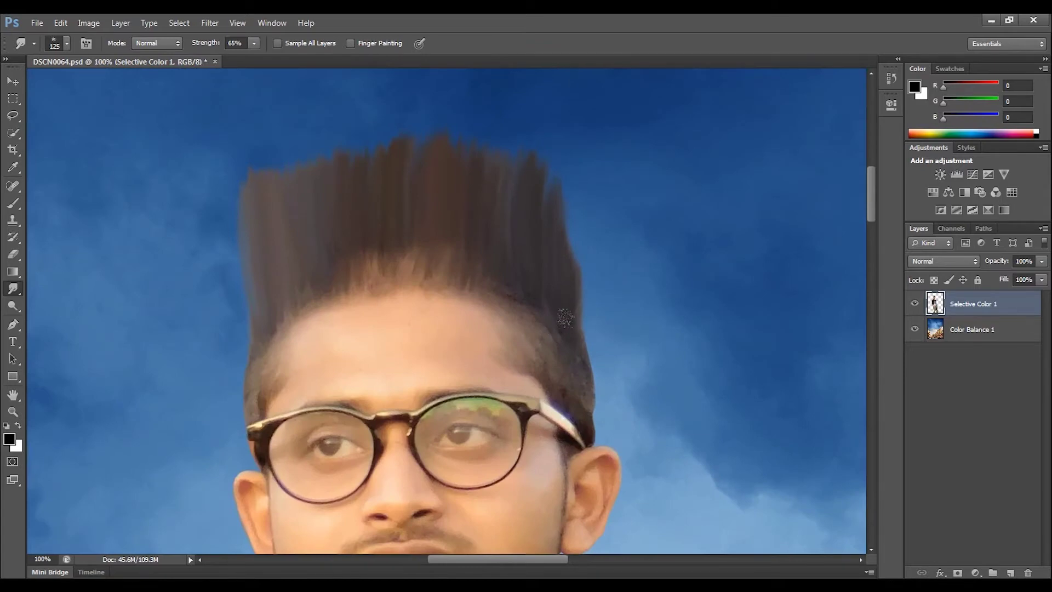
mouse_move(567, 326)
left_mouse_down()
mouse_move(578, 356)
mouse_move(579, 337)
left_mouse_up()
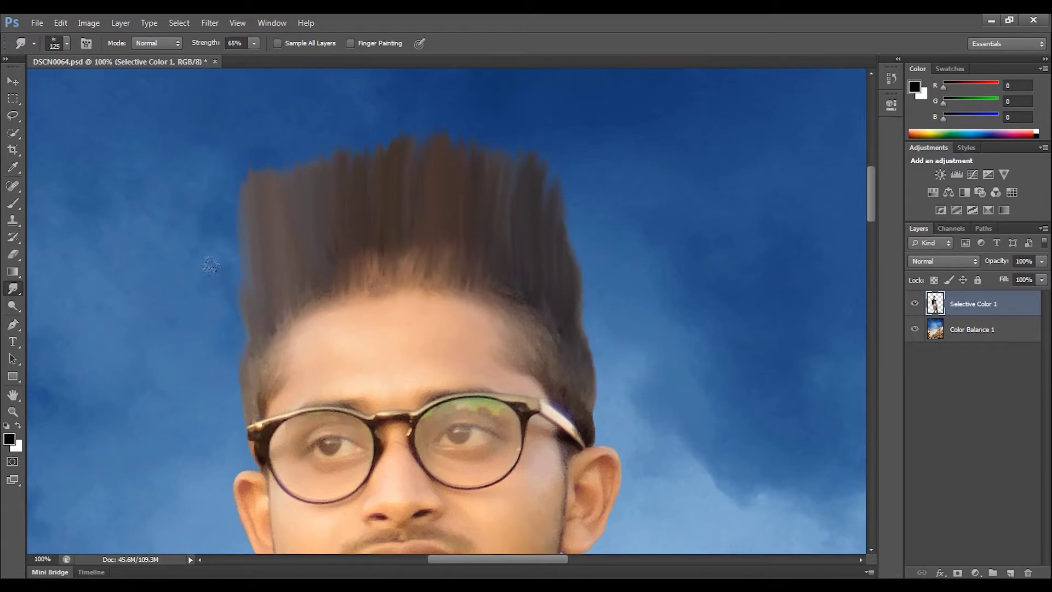
Zoom in on the spiked hair and add a new empty layer on top.
key("ctrl+minus")
key("ctrl+minus")
key("ctrl+minus")
key("ctrl+minus")
key("ctrl+minus")
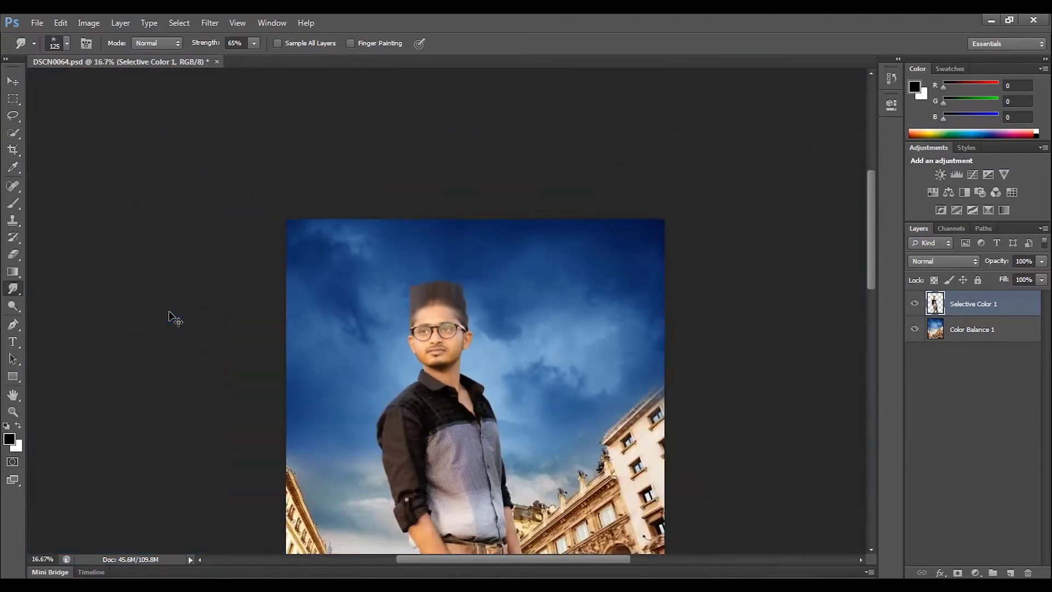
key("ctrl+minus")
key("ctrl+plus")
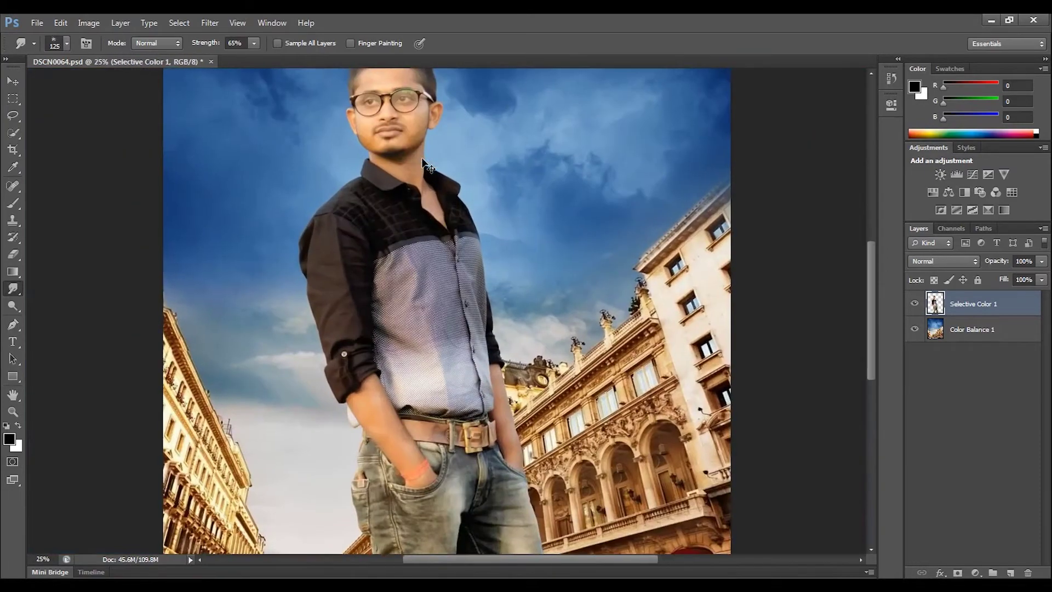
key("ctrl+plus")
scroll(417, 219, "up", 3)
scroll(411, 263, "up", 1)
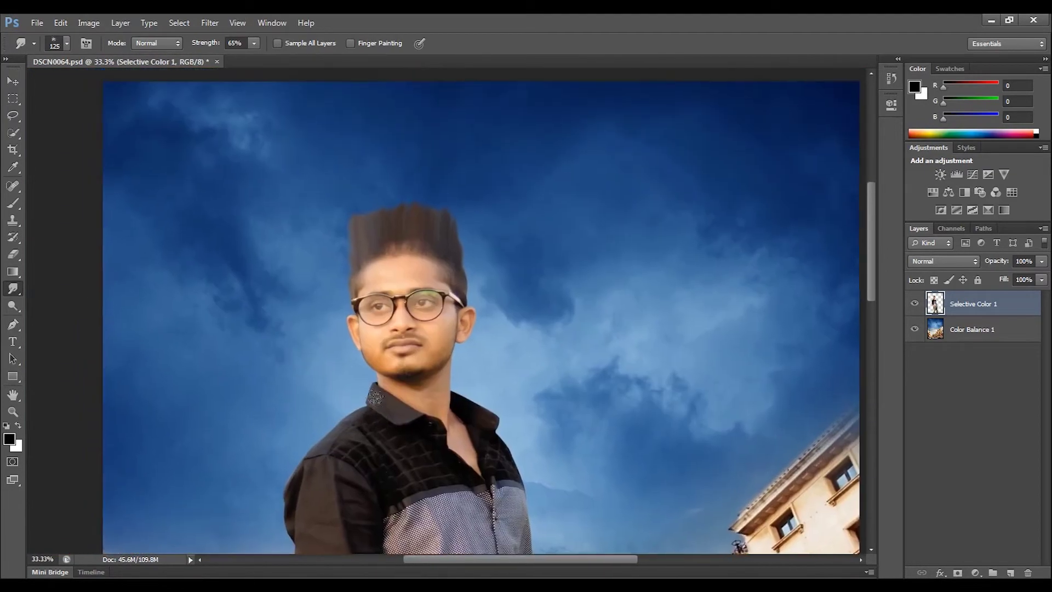
key("ctrl+plus")
left_click(1011, 572)
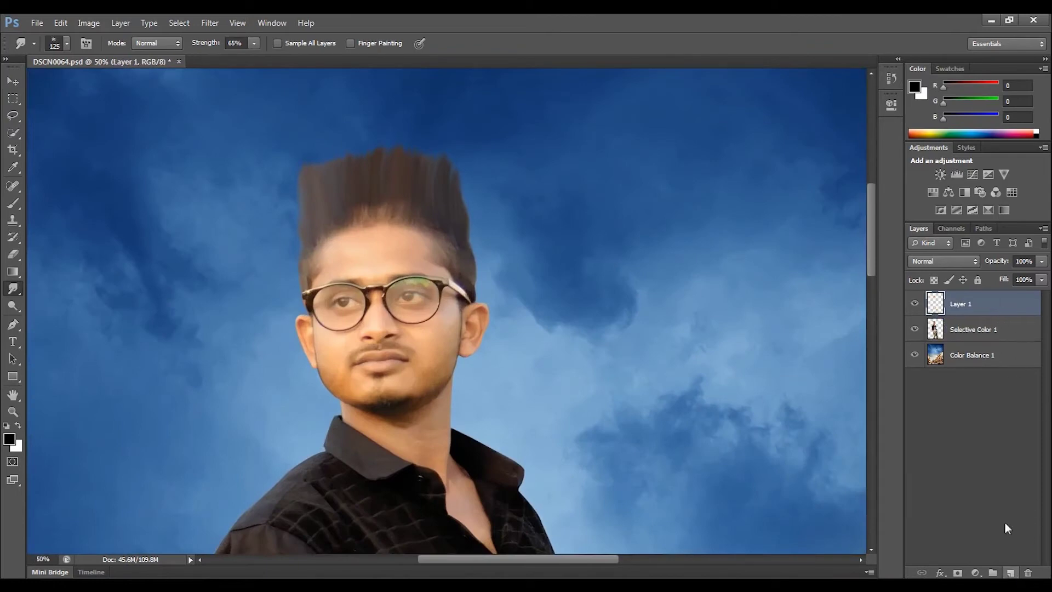
Pick the Brush tool with black and clip the new layer to the man's layer.
left_click(13, 203)
left_click(9, 440)
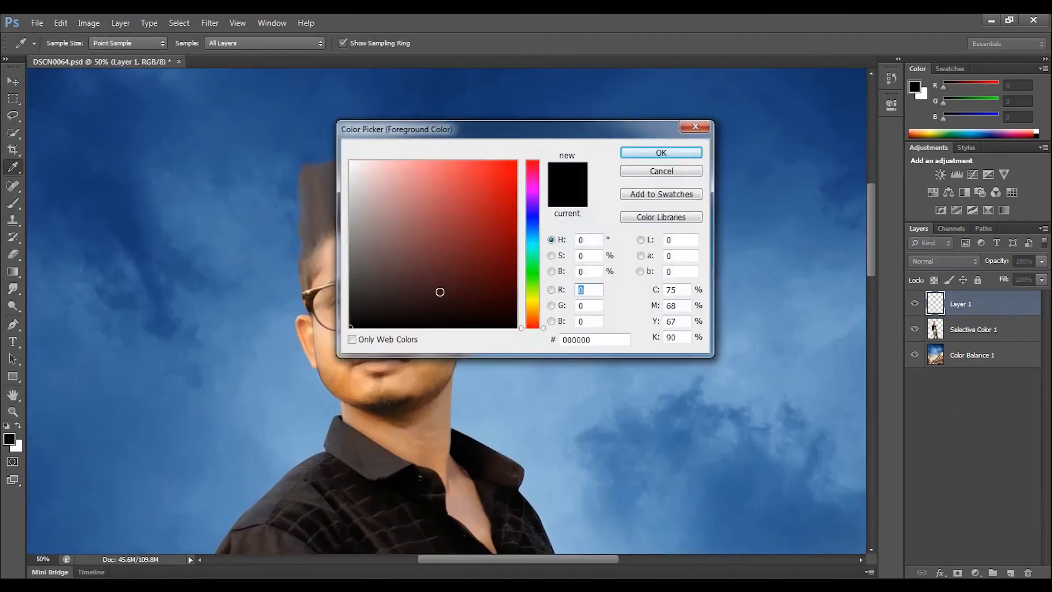
left_click(660, 151)
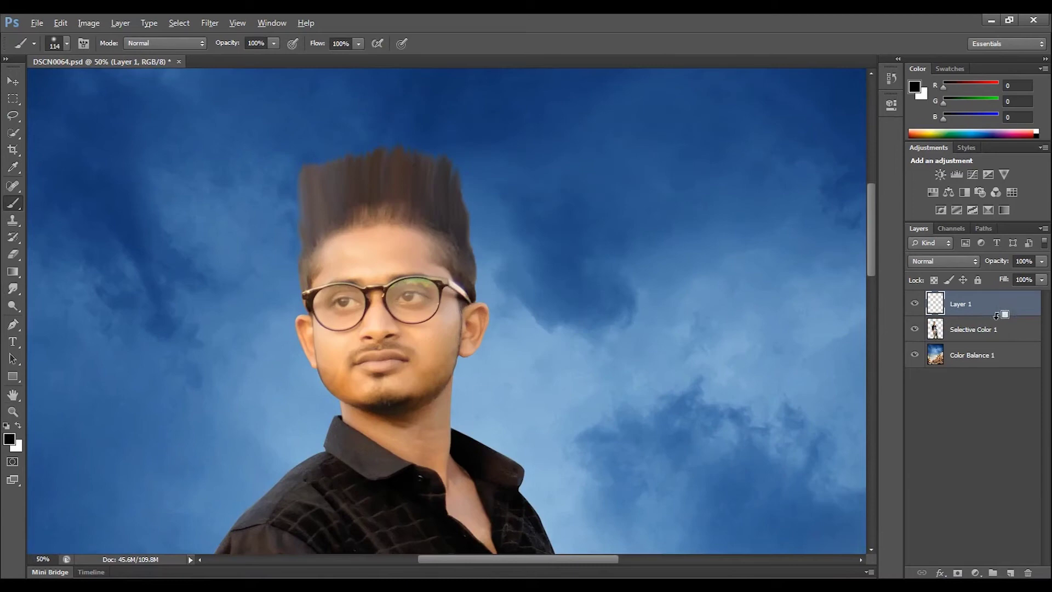
left_click(996, 315, "alt")
Paint black across the top of the hair.
left_click(323, 159)
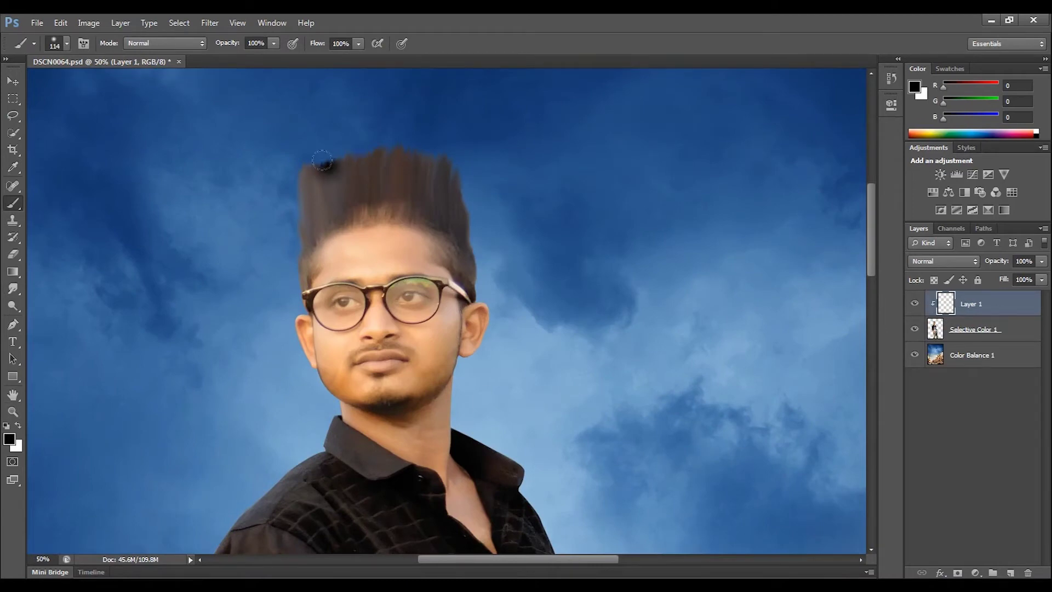
key("bracketright")
mouse_move(309, 157)
left_mouse_down()
mouse_move(315, 181)
mouse_move(405, 159)
mouse_move(455, 198)
mouse_move(465, 280)
left_mouse_up()
left_click_drag(444, 192, 304, 241)
key("bracketleft")
key("ctrl+plus")
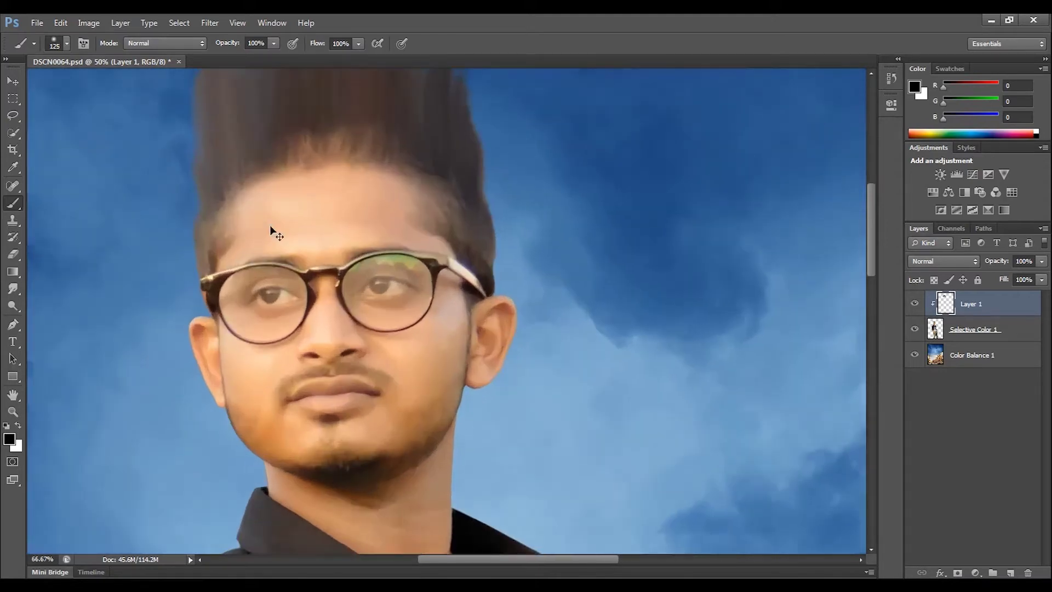
key("ctrl+plus")
Darken the hair edges, hairline and left temple with black paint.
mouse_move(419, 262)
left_mouse_down()
mouse_move(425, 304)
mouse_move(427, 220)
left_mouse_up()
key("bracketright")
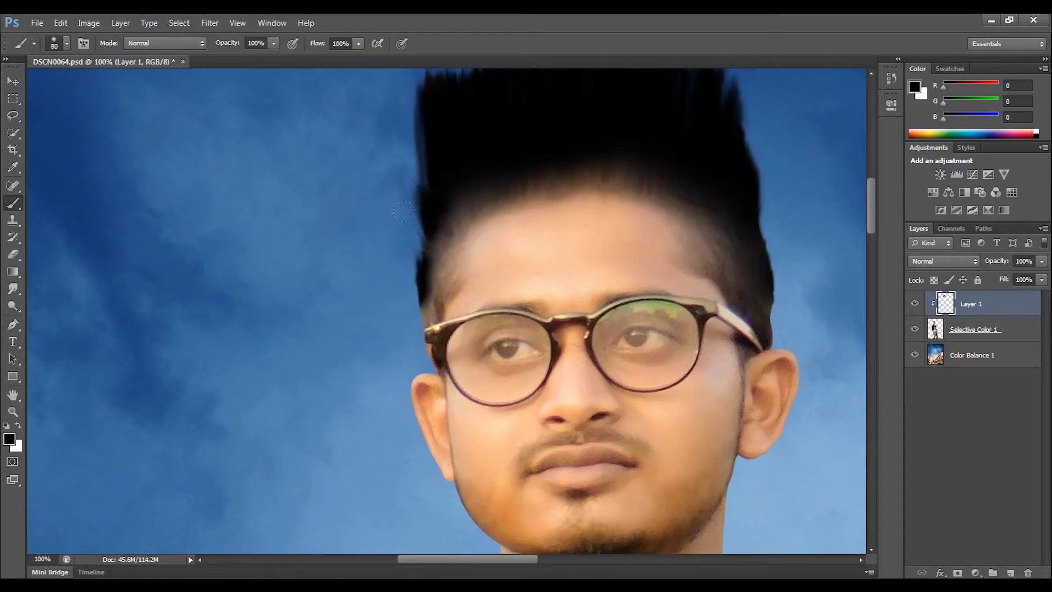
left_click_drag(432, 179, 428, 323)
mouse_move(465, 194)
left_mouse_down()
mouse_move(508, 155)
mouse_move(625, 147)
left_mouse_up()
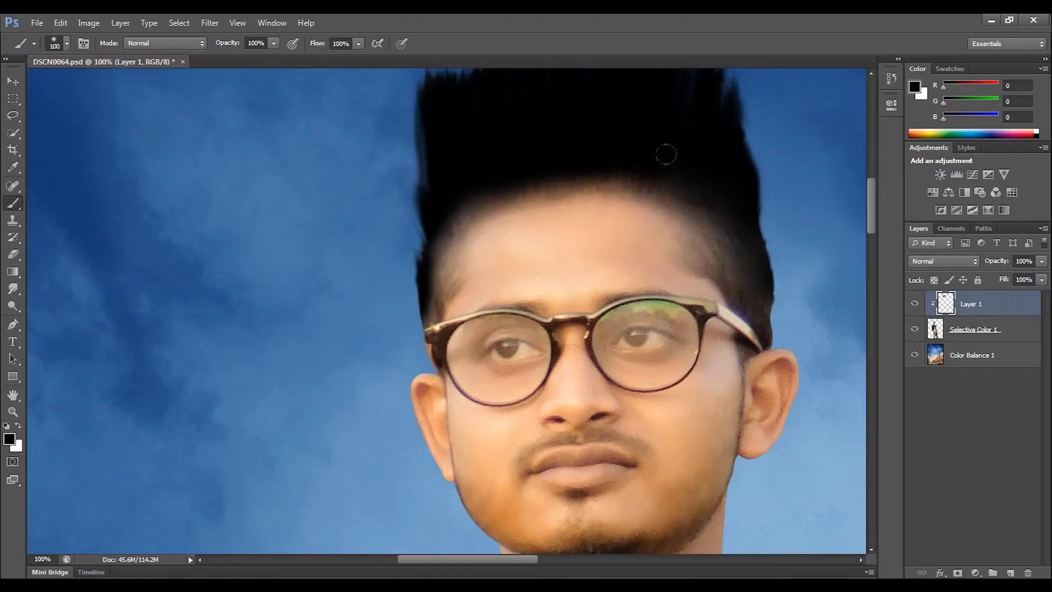
key("bracketright")
key("bracketright")
mouse_move(709, 184)
left_mouse_down()
mouse_move(715, 233)
mouse_move(764, 320)
mouse_move(712, 235)
mouse_move(697, 173)
left_mouse_up()
mouse_move(444, 163)
left_mouse_down()
mouse_move(455, 252)
mouse_move(439, 298)
mouse_move(399, 287)
left_mouse_up()
left_click_drag(429, 325, 431, 352)
Fade the black hair paint layer to about 47% opacity.
left_click_drag(1043, 262, 1012, 278)
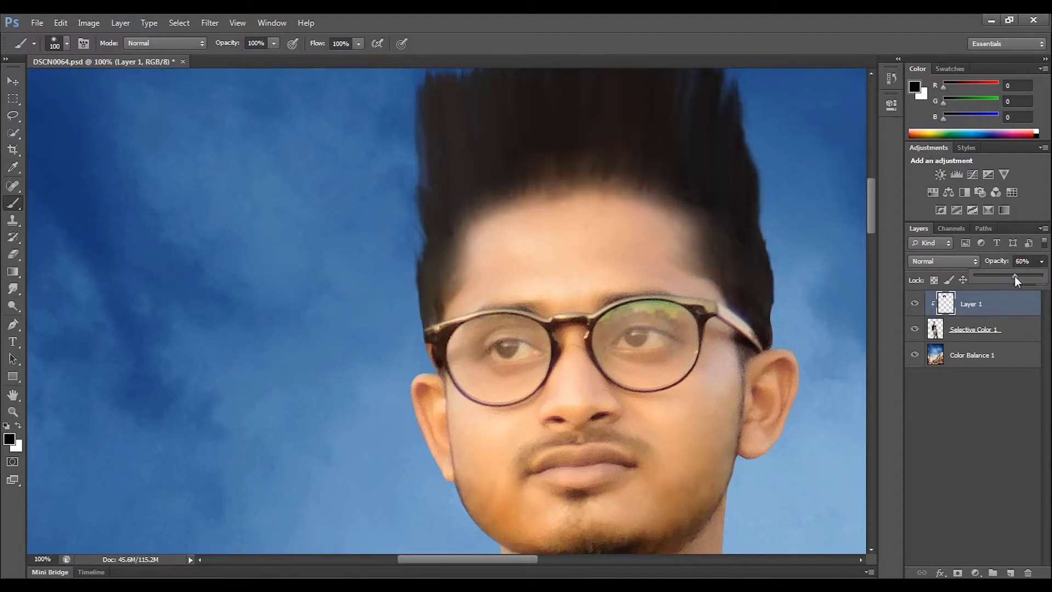
key("ctrl+minus")
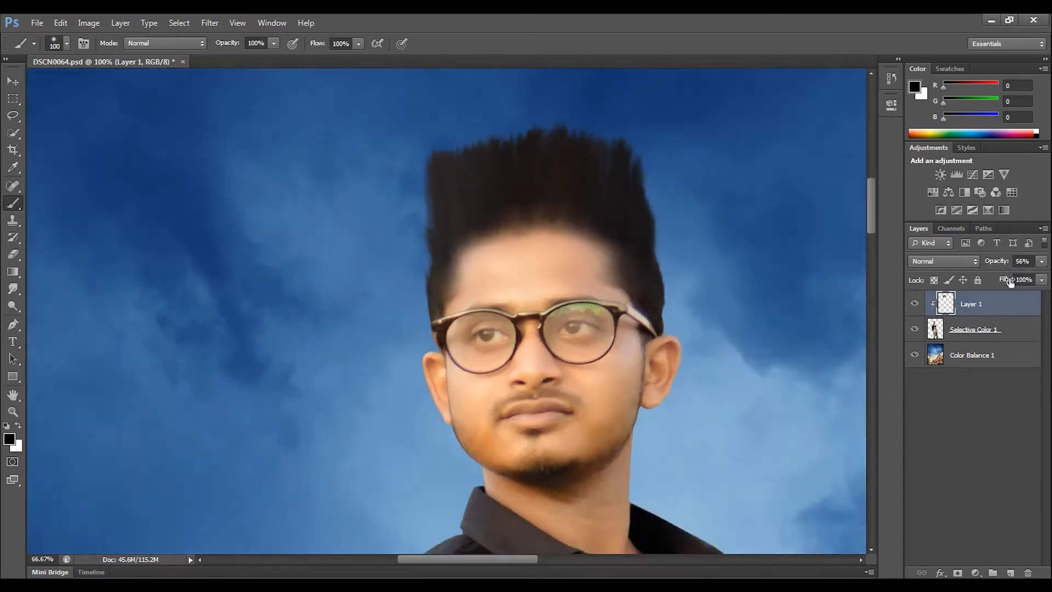
key("ctrl+minus")
key("ctrl+minus")
key("ctrl+minus")
key("ctrl+minus")
key("ctrl+minus")
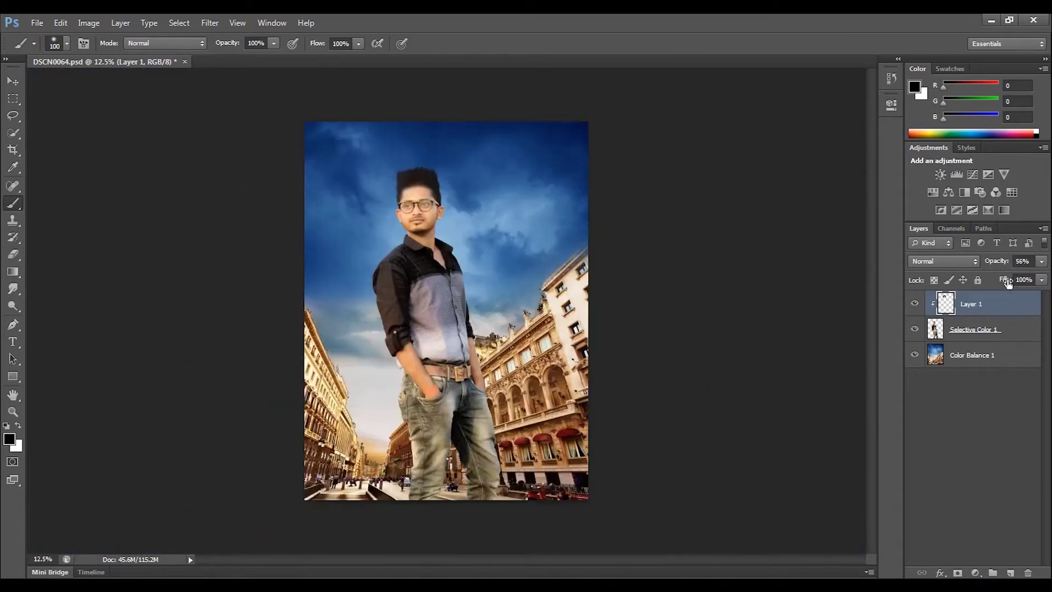
left_click(1042, 264)
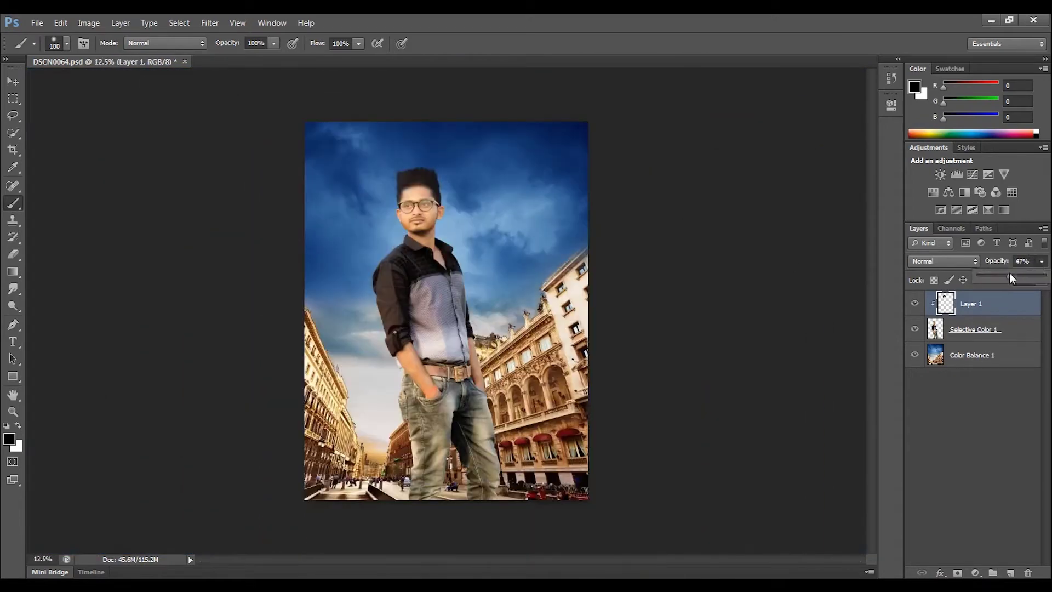
Set Layer 1 opacity to 63%, then select Selective Color 1 and zoom in on the hair.
left_click_drag(1020, 277, 1024, 277)
key("ctrl+plus")
key("ctrl+plus")
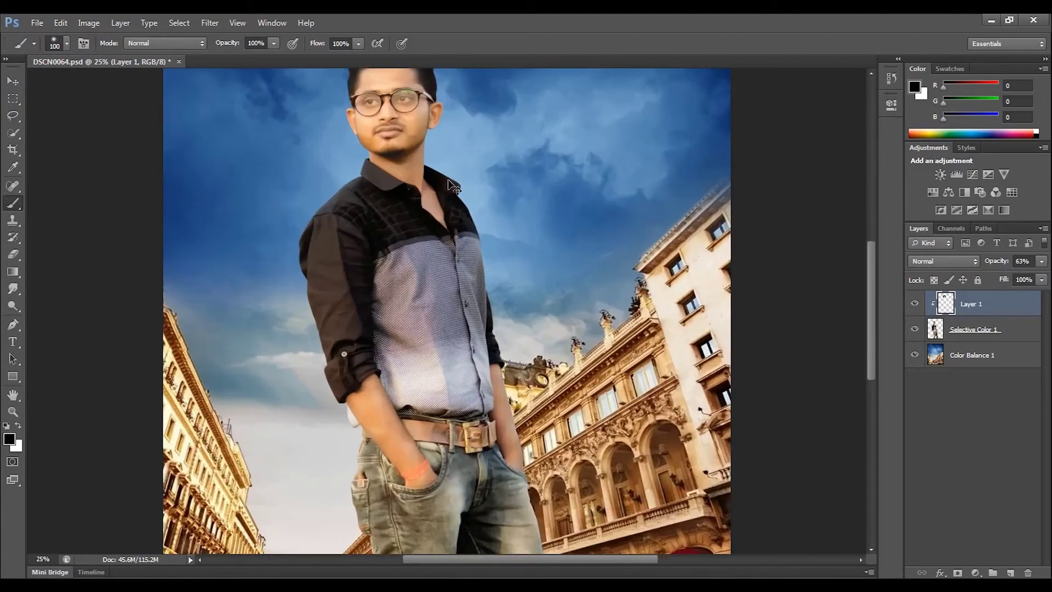
left_click_drag(332, 128, 425, 289)
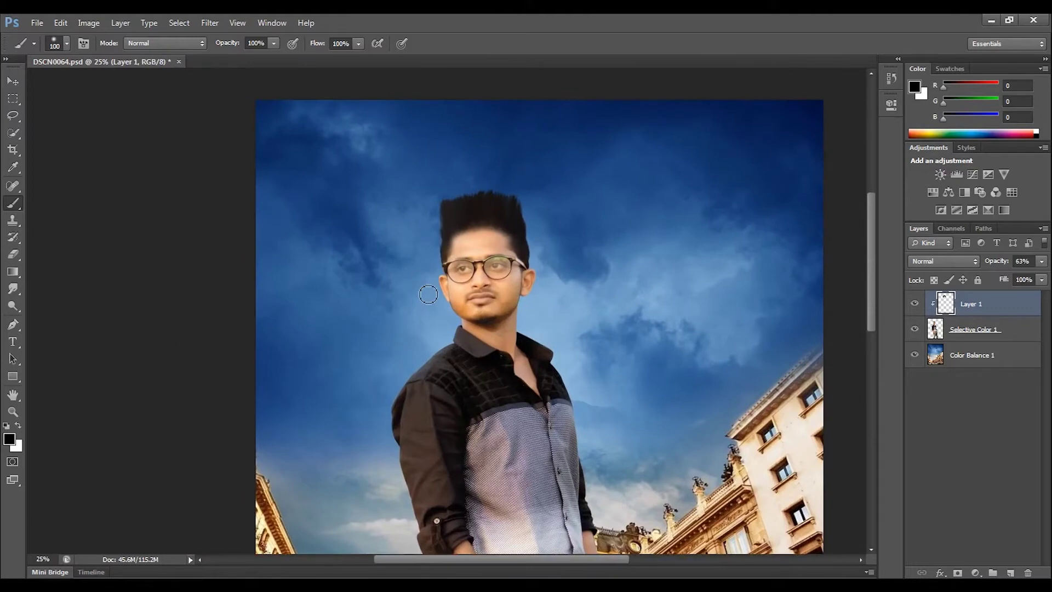
key("ctrl+plus")
key("ctrl+plus")
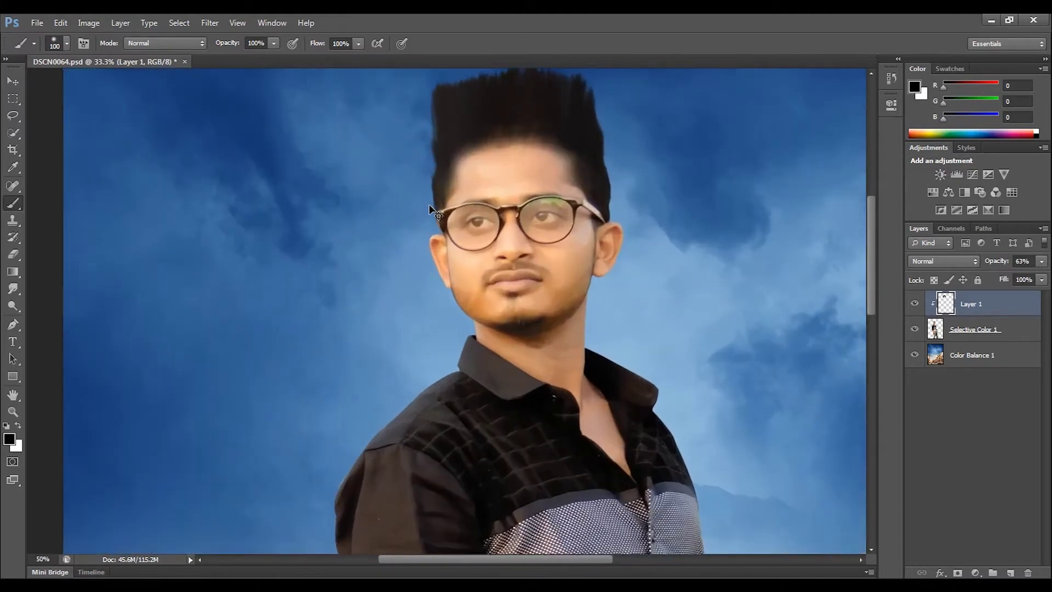
left_click(975, 329)
key("ctrl+plus")
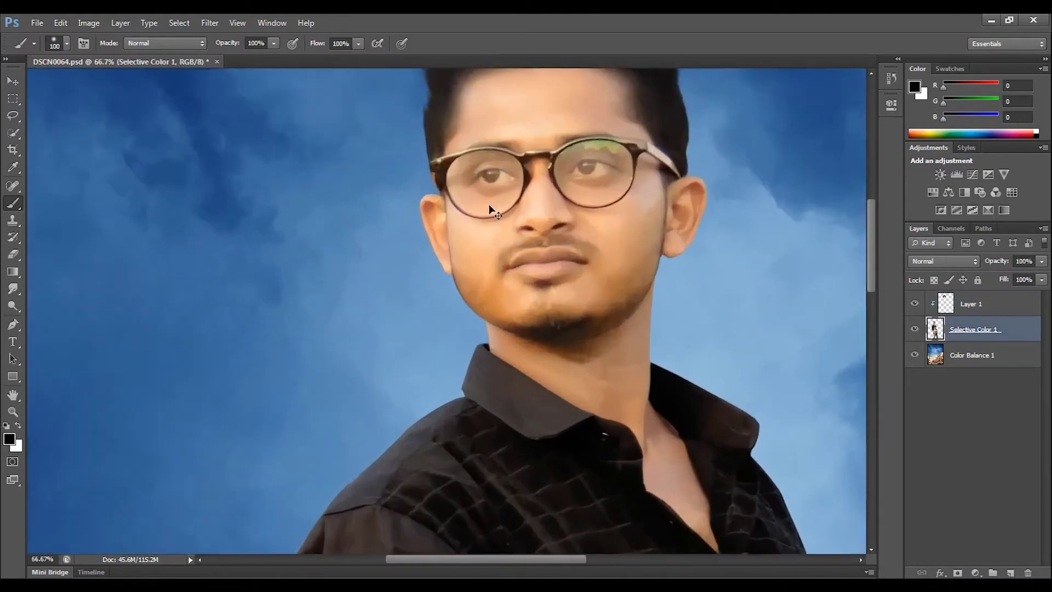
key("ctrl+plus")
left_click_drag(473, 132, 437, 427)
Select the Smudge tool with a 125 px brush.
right_click(475, 353)
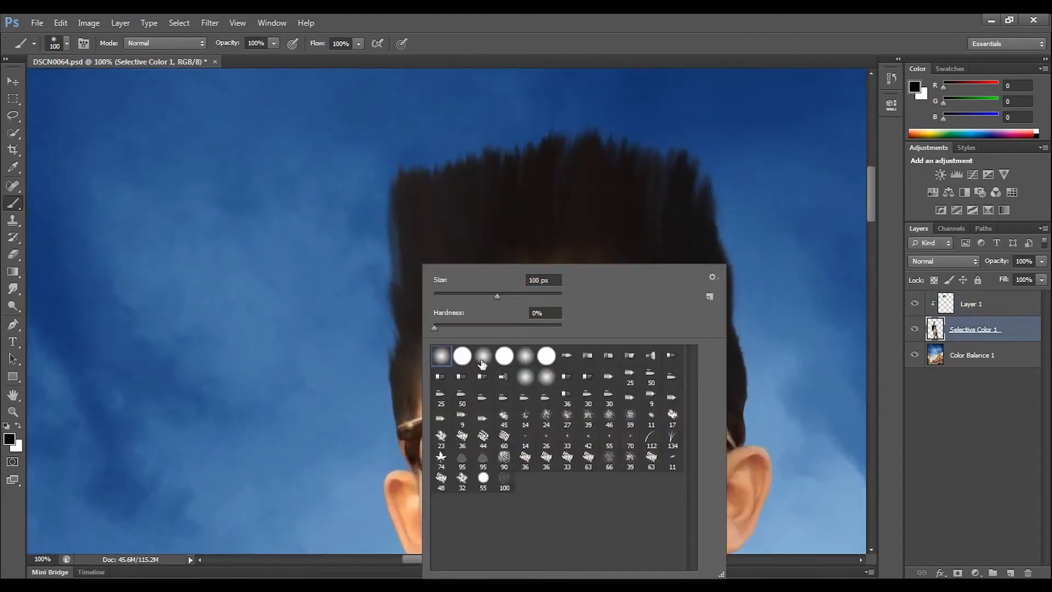
left_click(13, 289)
right_click(342, 336)
key("Return")
Smear dark strands along the hair's left and top edges outward into the sky.
left_click_drag(353, 253, 356, 265)
mouse_move(354, 222)
left_mouse_down()
mouse_move(360, 265)
mouse_move(356, 194)
left_mouse_up()
left_click_drag(356, 239, 353, 256)
mouse_move(359, 218)
left_mouse_down()
mouse_move(378, 195)
mouse_move(388, 236)
left_mouse_up()
left_click_drag(370, 197, 381, 225)
left_click_drag(425, 158, 483, 149)
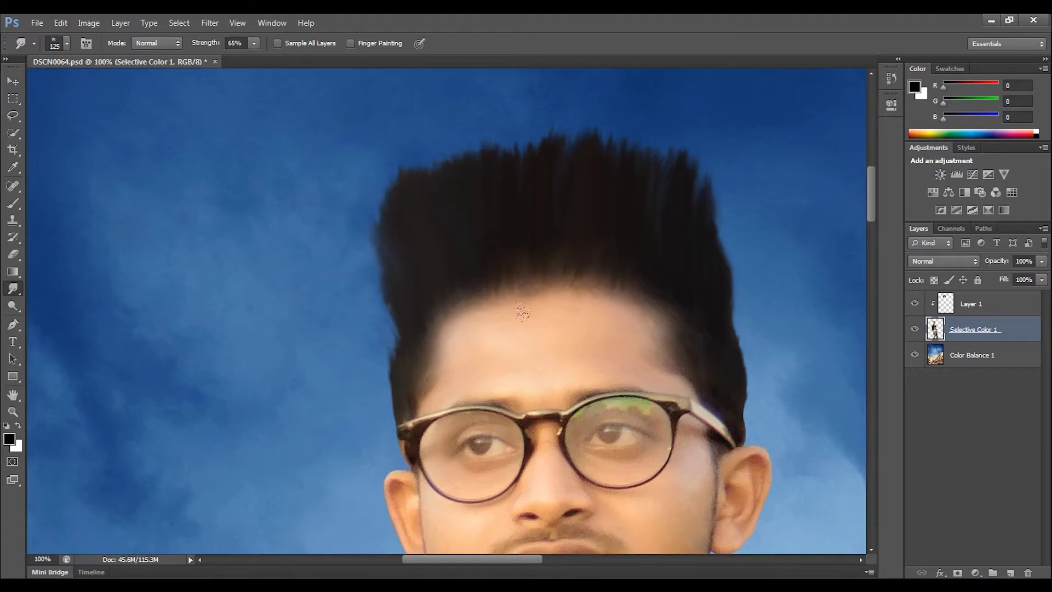
Bring the whole figure into view and select the Layer 1 overlay layer.
scroll(529, 363, "down", 2)
scroll(529, 362, "down", 1)
scroll(530, 362, "down", 2)
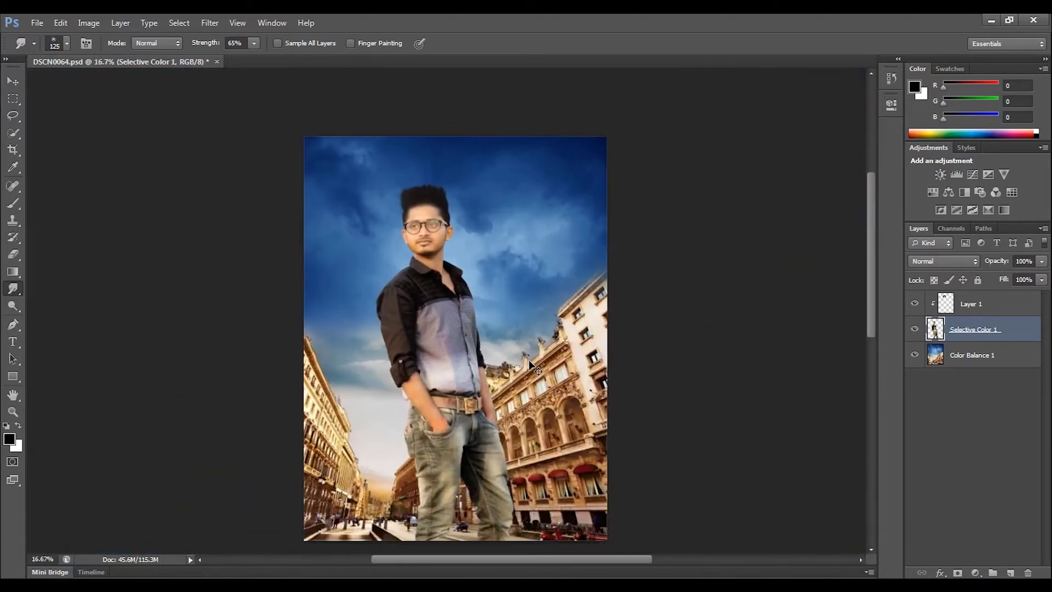
scroll(530, 363, "down", 1)
key("ctrl+plus")
key("ctrl+plus")
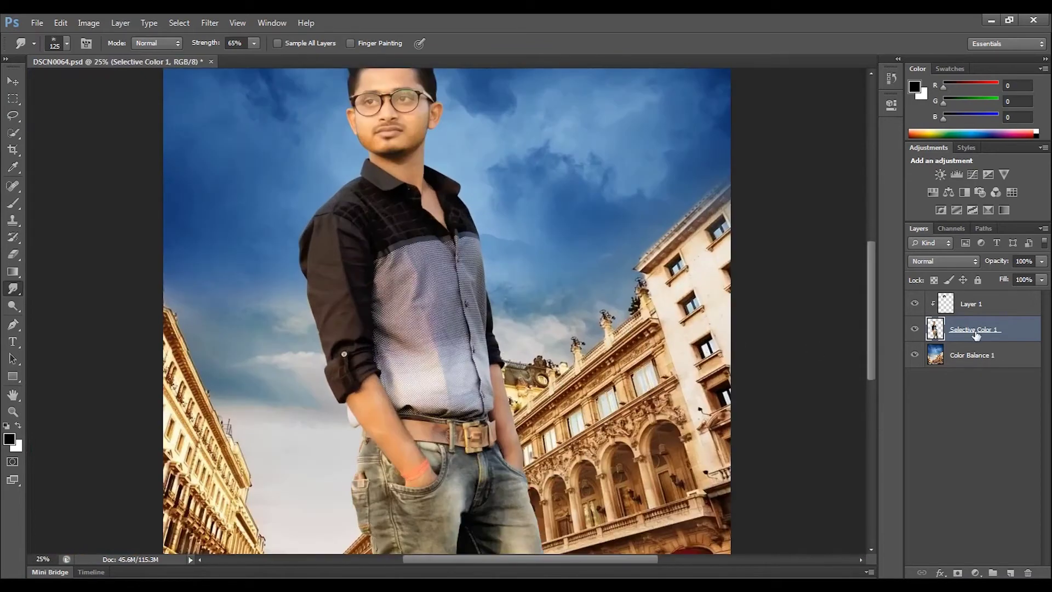
left_click(994, 309)
Merge the overlay layer down into the man's layer and add a new empty layer.
right_click(981, 307)
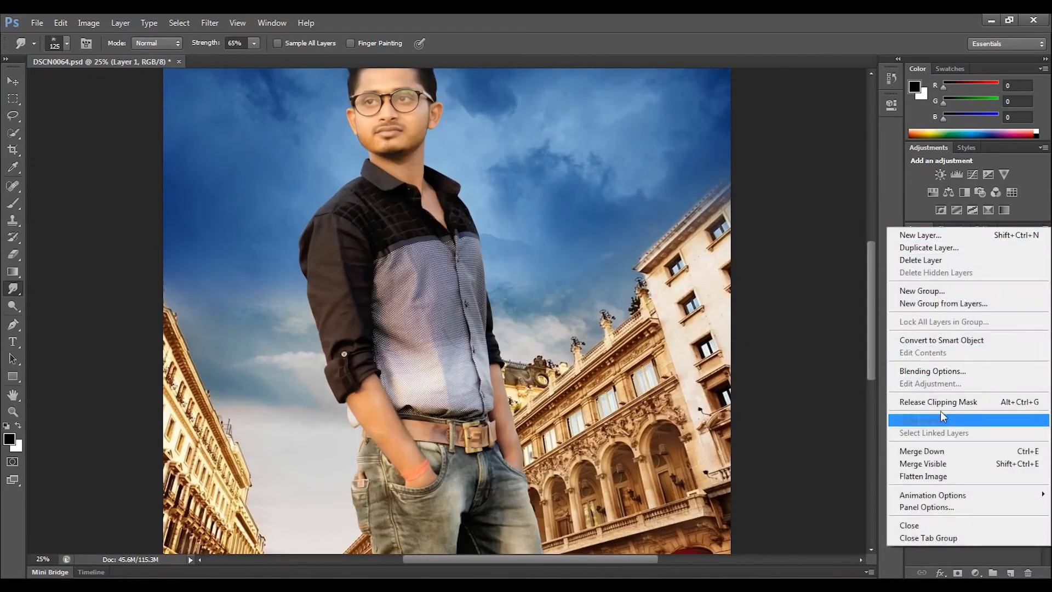
left_click(932, 451)
left_click(1010, 572)
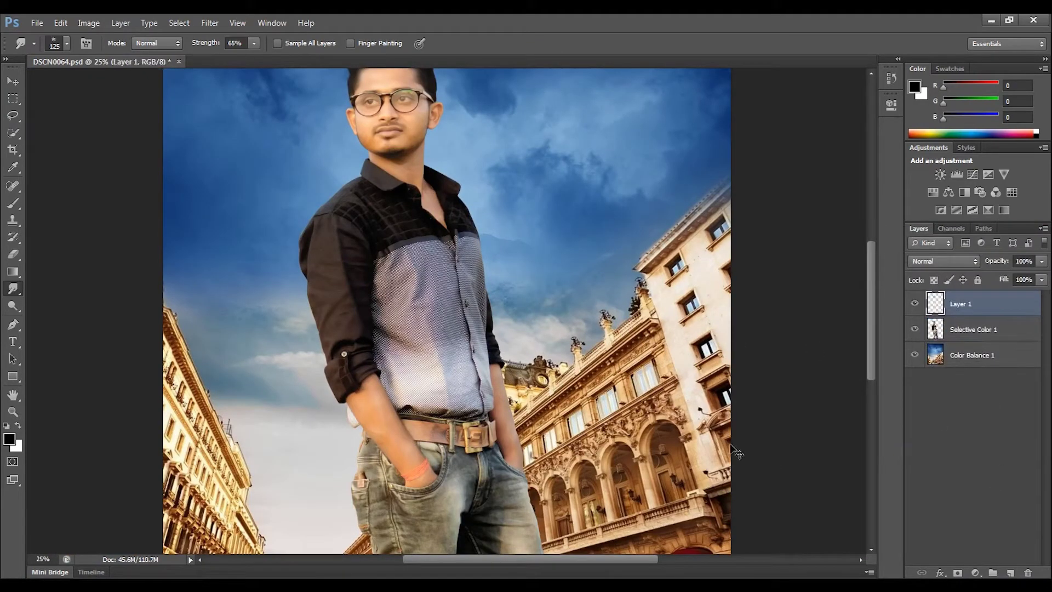
key("ctrl+plus")
key("ctrl+plus")
left_click_drag(282, 134, 291, 282)
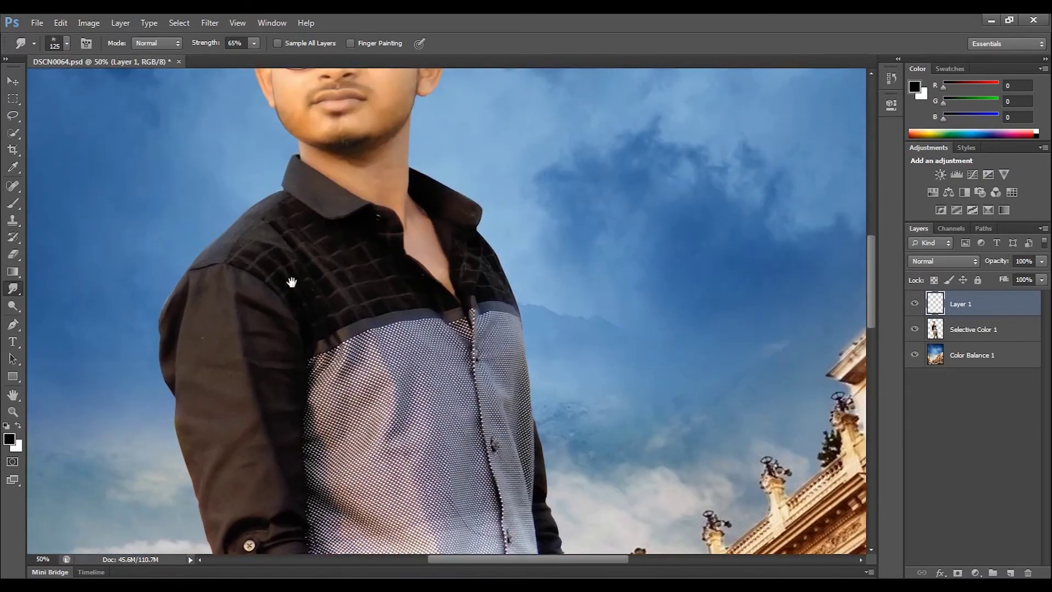
Paint black over the shirt shoulder and left arm, clipped to the man's layer.
left_click(12, 205)
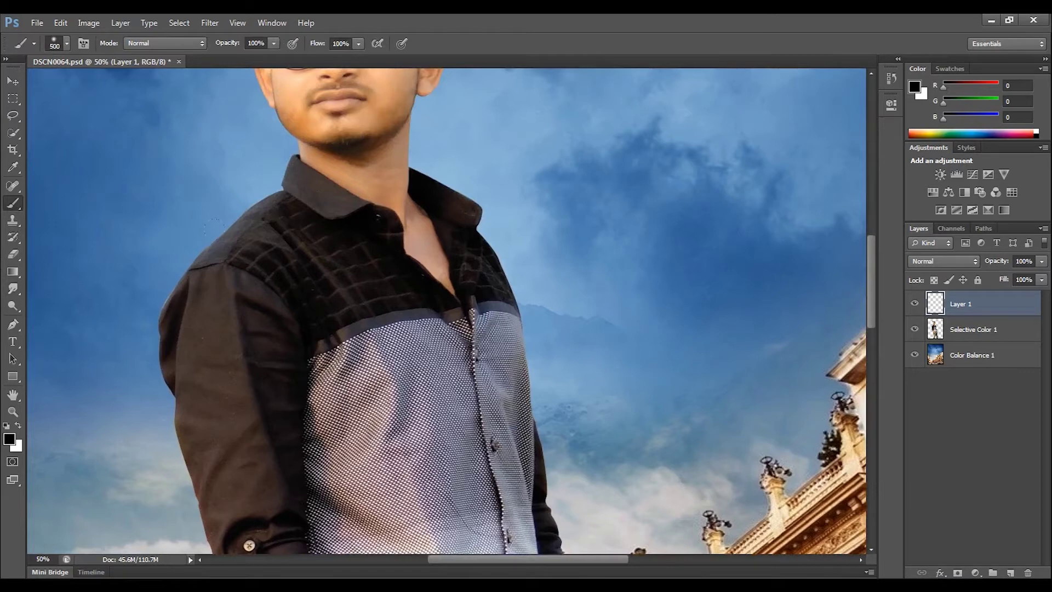
left_click_drag(256, 230, 253, 211)
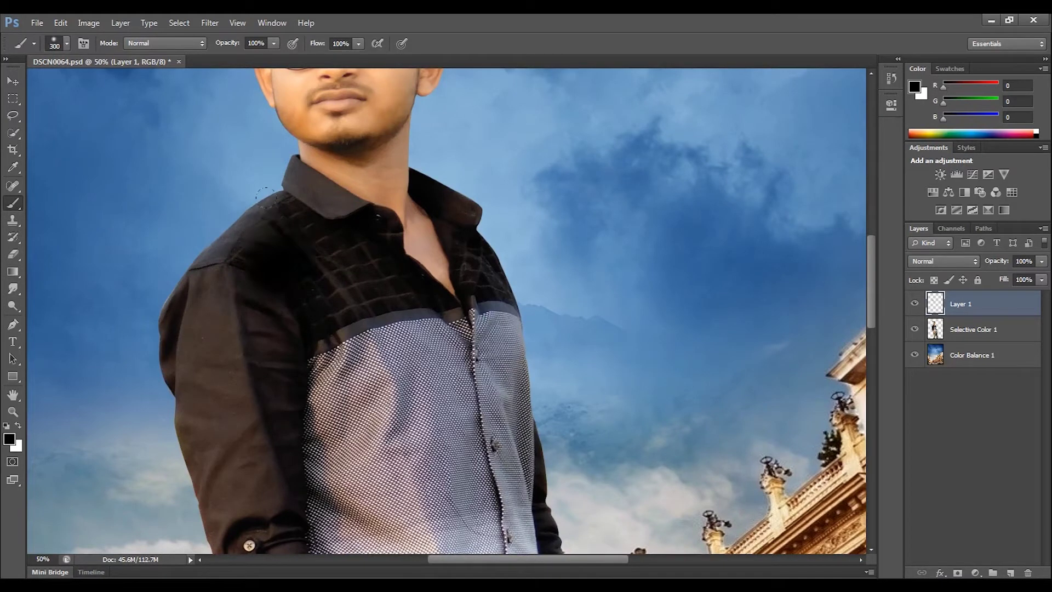
right_click(300, 225)
left_click_drag(214, 241, 186, 526)
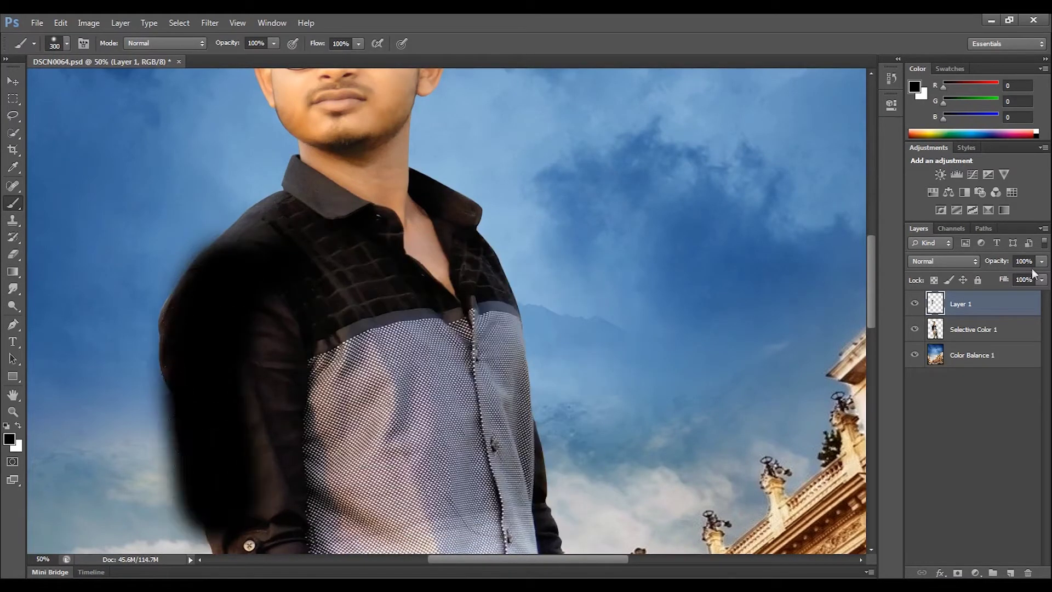
left_click(996, 314, "alt")
left_click_drag(221, 174, 465, 187)
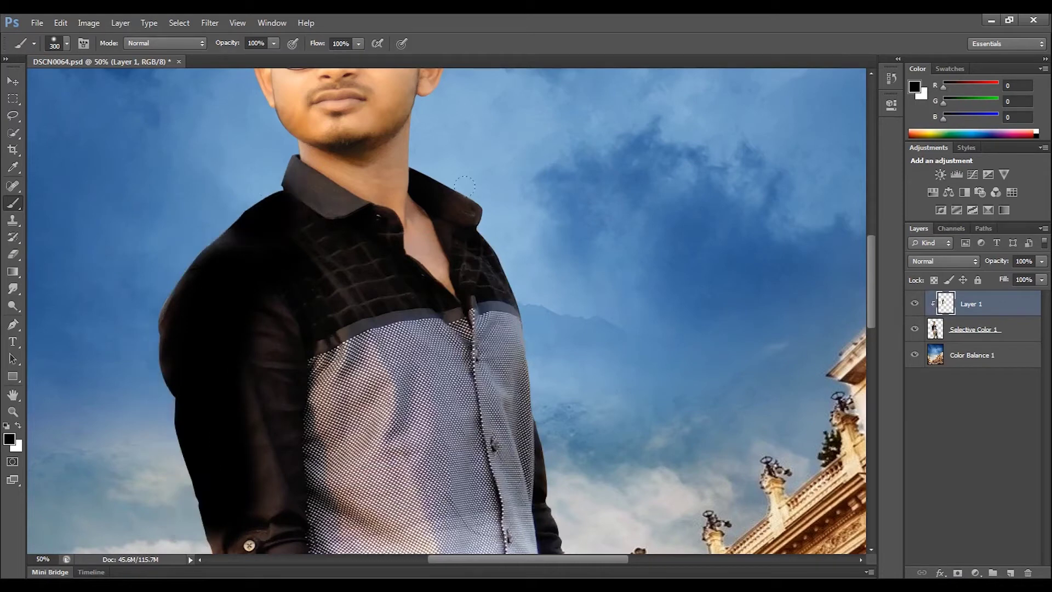
Set the paint layer to Soft Light blending at 75% opacity.
left_click(943, 261)
left_click(933, 187)
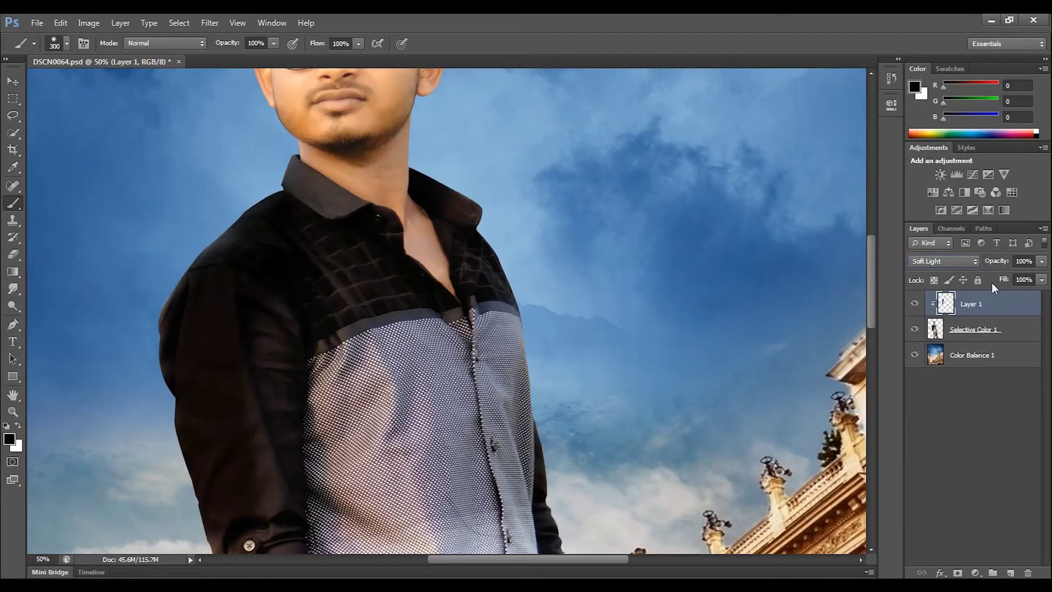
left_click_drag(1040, 266, 1024, 275)
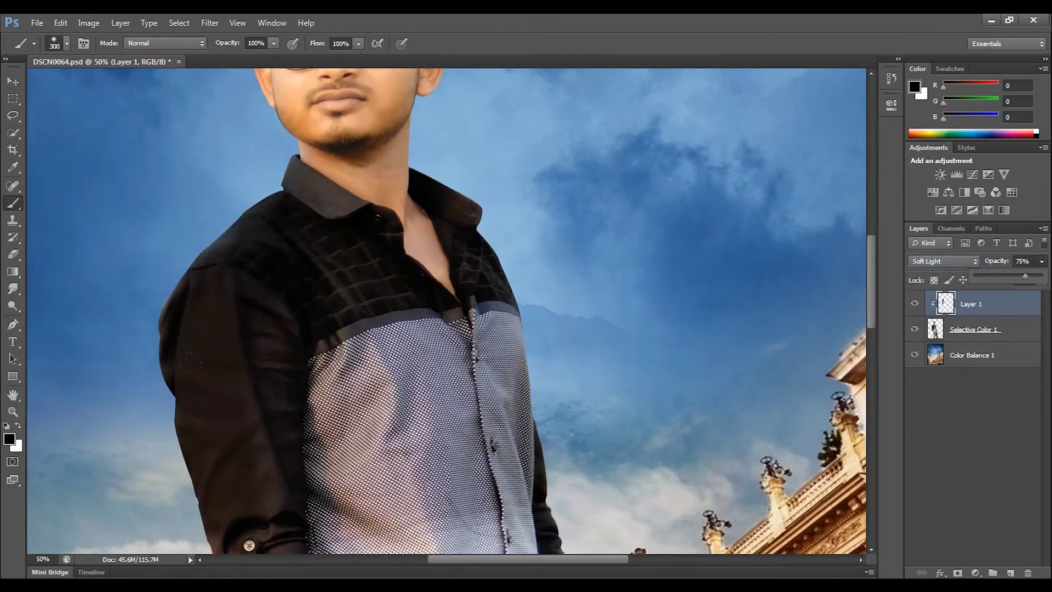
scroll(252, 476, "down", 5)
Darken the sleeves, collar, yoke, chest and placket with a 150 px brush.
left_click_drag(240, 406, 290, 370)
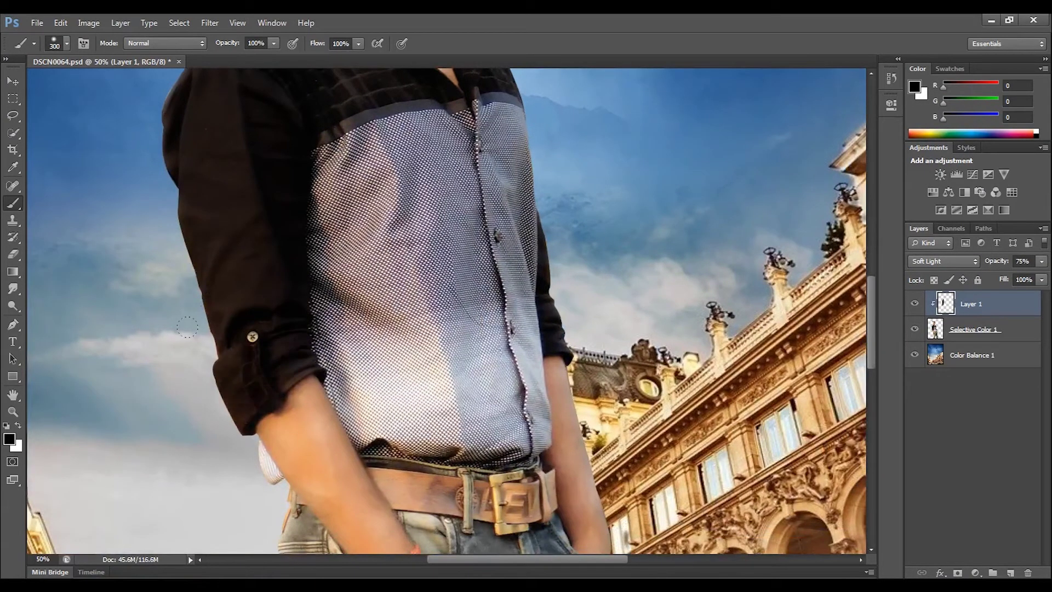
left_click_drag(207, 158, 188, 364)
key("ctrl+plus")
key("bracketleft")
key("bracketleft")
key("bracketleft")
mouse_move(210, 163)
left_mouse_down()
mouse_move(274, 187)
mouse_move(224, 230)
left_mouse_up()
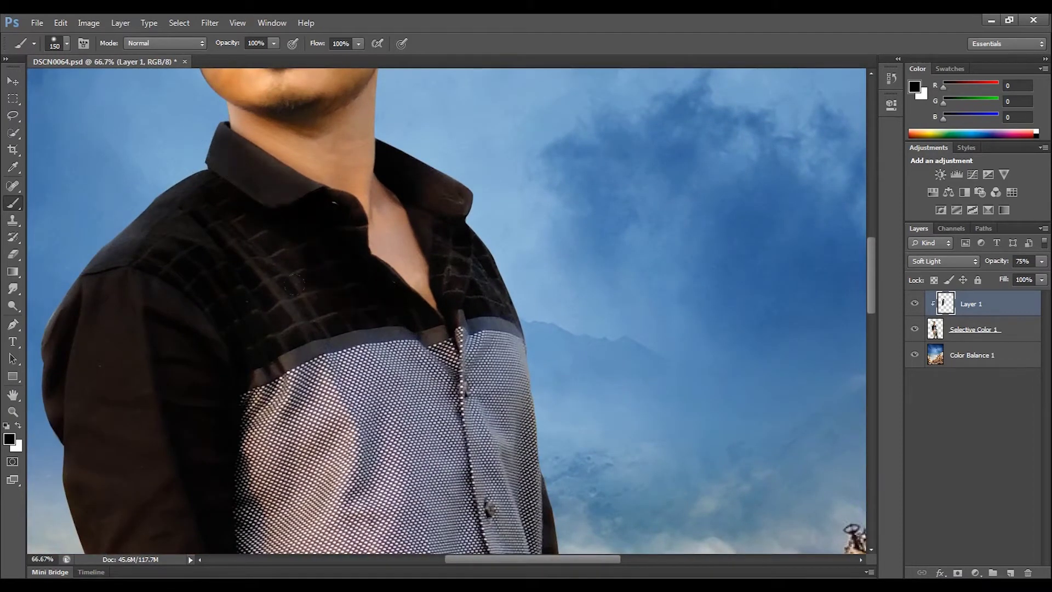
left_click_drag(132, 233, 71, 296)
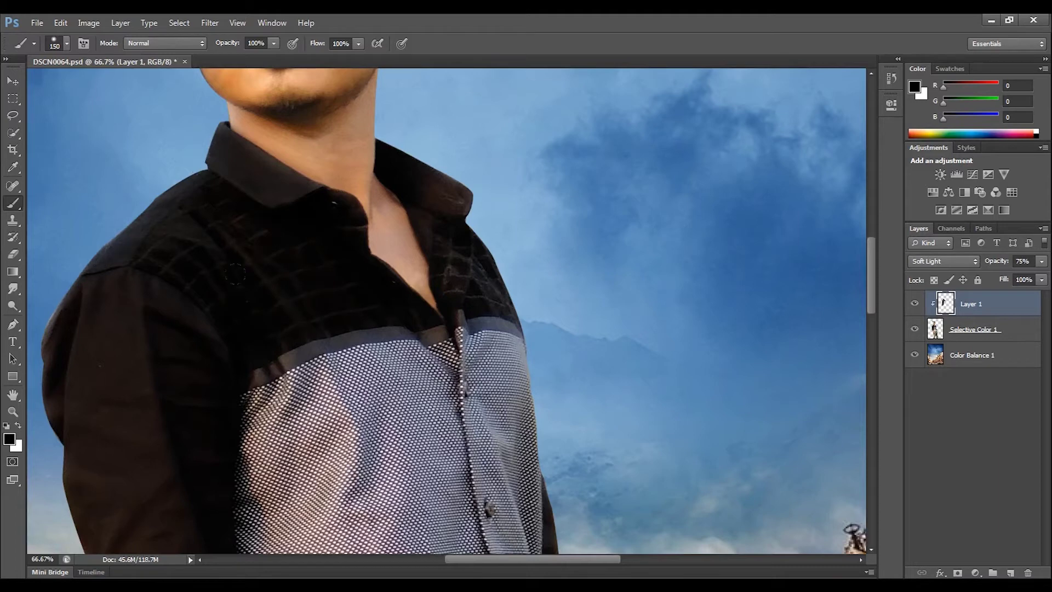
left_click_drag(307, 345, 260, 372)
left_click_drag(383, 331, 368, 292)
key("bracketleft")
key("bracketleft")
key("bracketright")
key("bracketright")
key("bracketright")
mouse_move(428, 186)
left_mouse_down()
mouse_move(460, 312)
mouse_move(468, 265)
mouse_move(509, 279)
left_mouse_up()
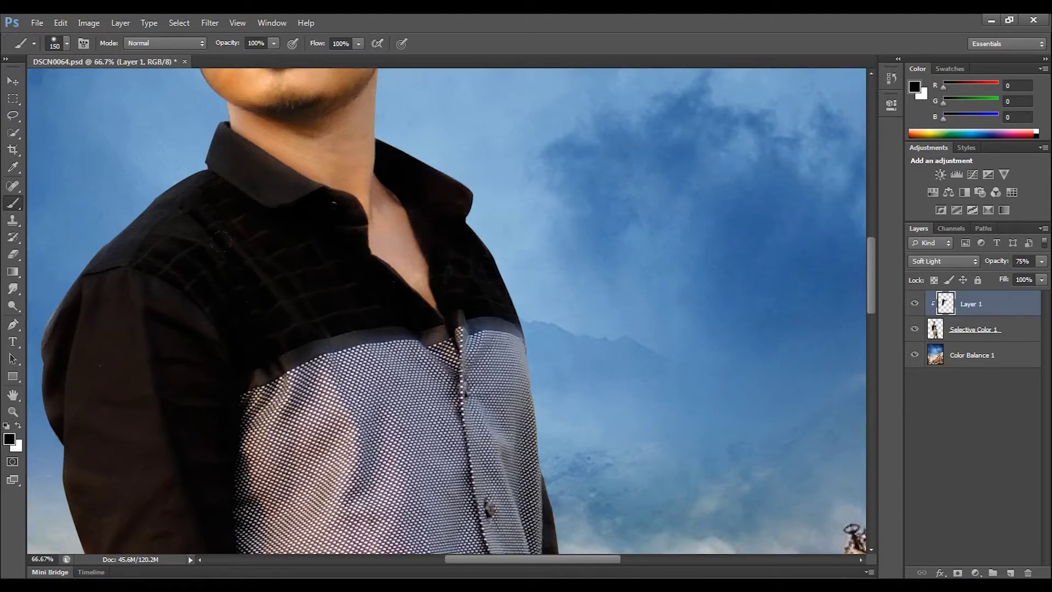
Set the layer to 68% opacity and mask out the paint along the left shirt edge.
left_click(1035, 258)
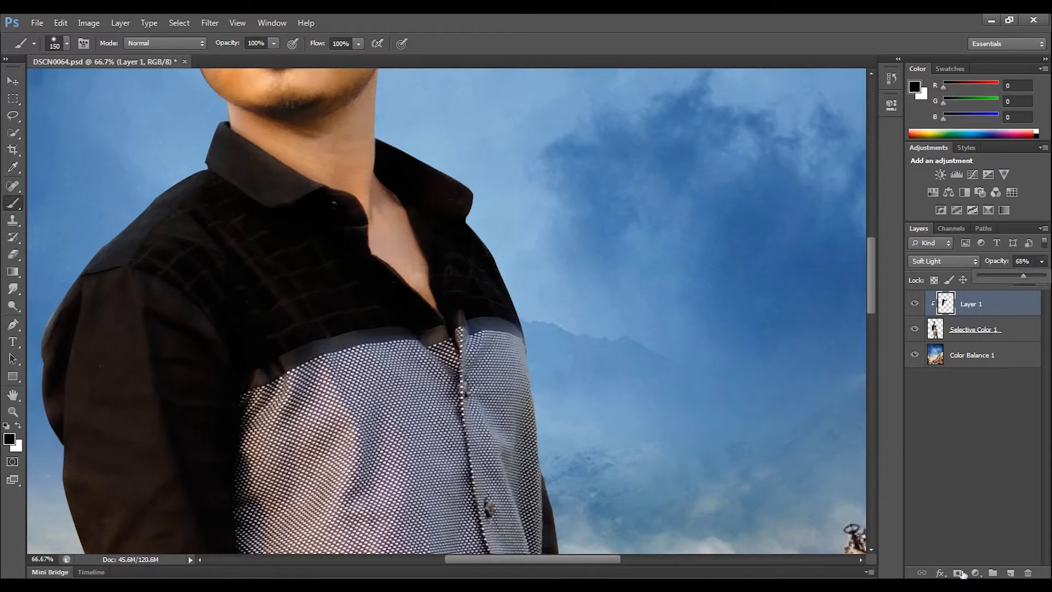
left_click(959, 573)
scroll(256, 191, "left", 5)
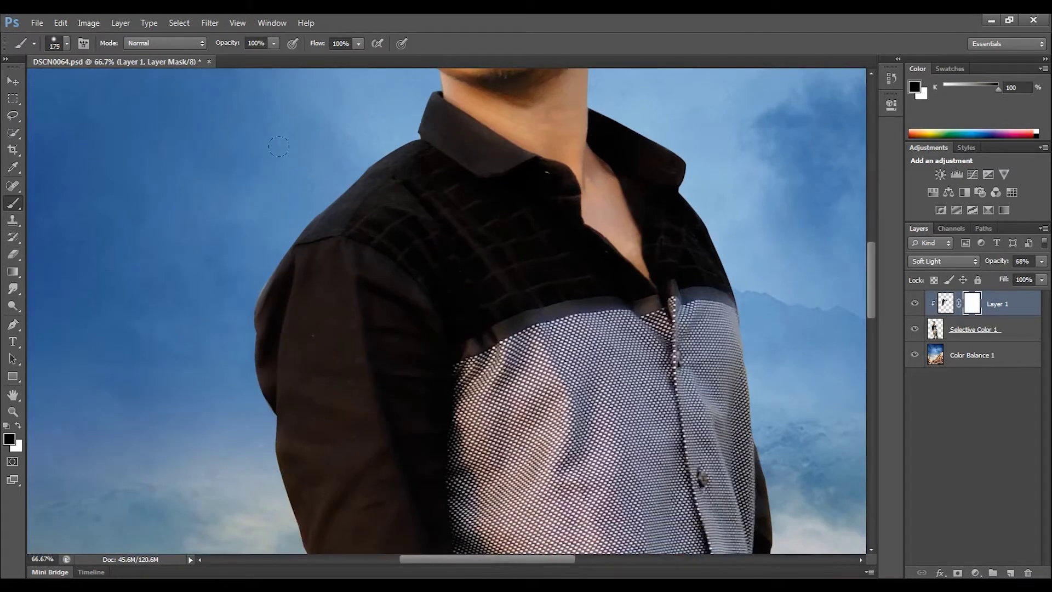
left_click_drag(356, 181, 268, 389)
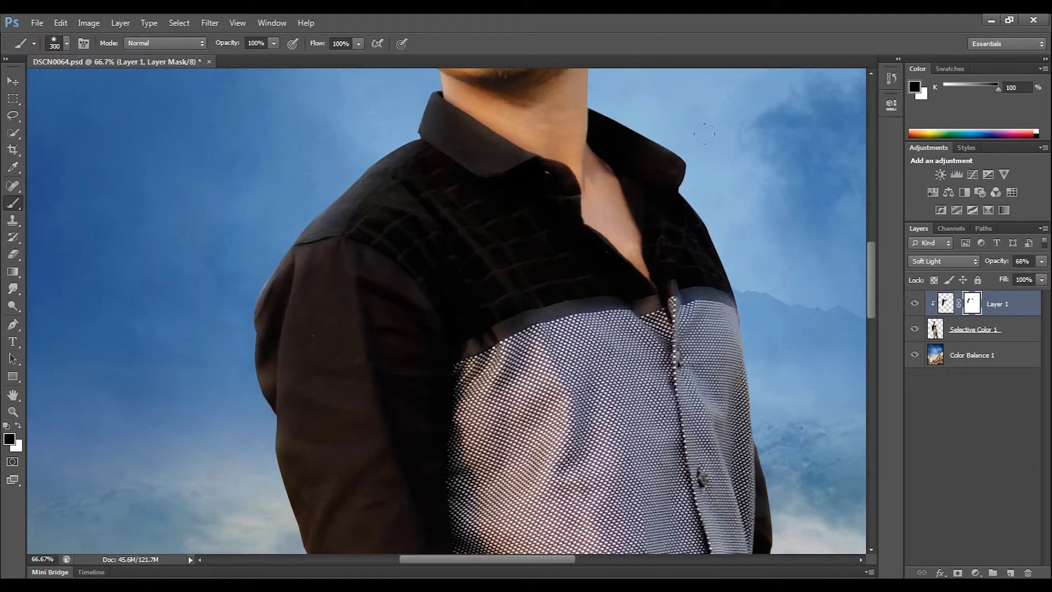
key("ctrl+minus")
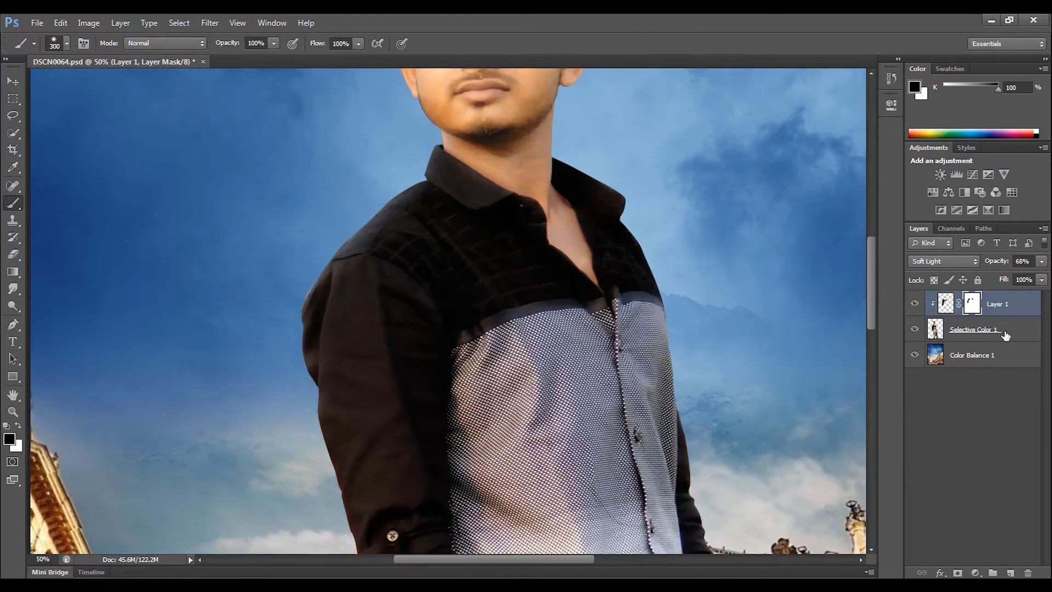
left_click(1005, 335)
Add a new empty layer above the man and set the foreground colour to bright green.
left_click(1009, 573)
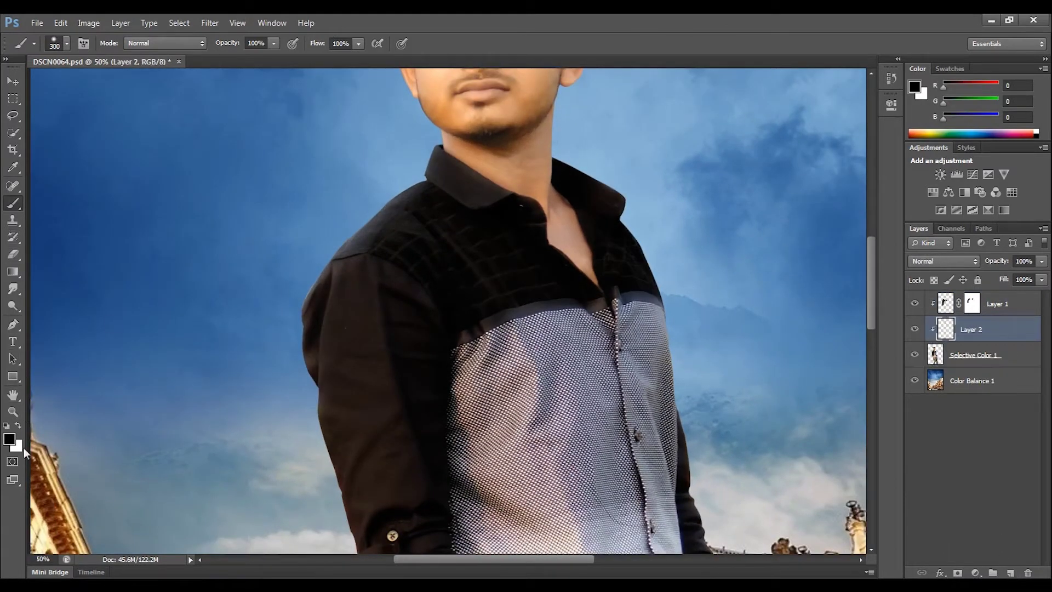
left_click(9, 439)
left_click_drag(542, 303, 533, 258)
left_click(515, 163)
key("Return")
key("ctrl+plus")
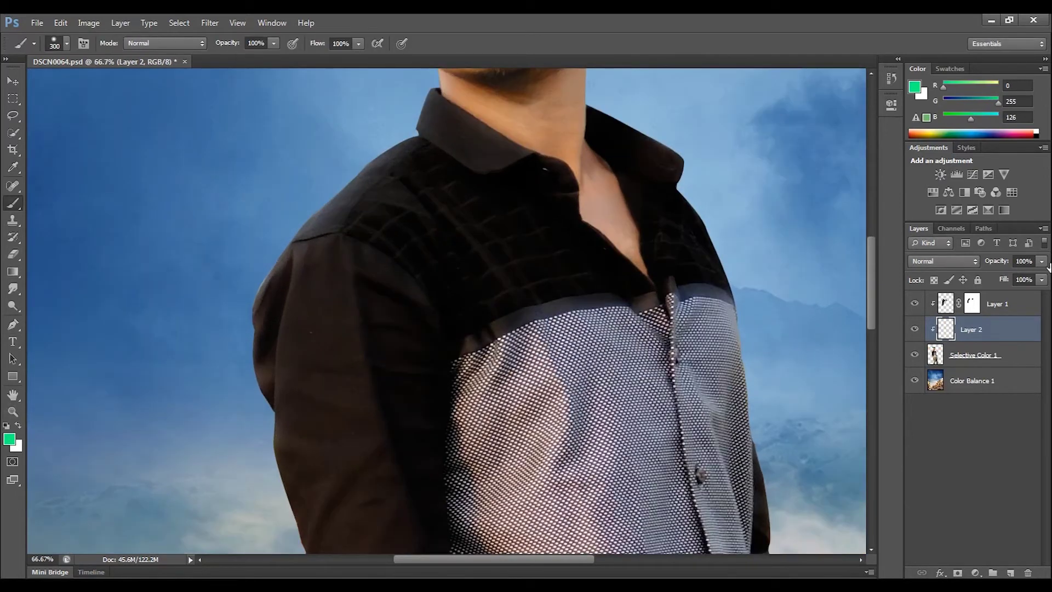
Paint a green test dab, try Soft Light, then keep Normal blending at 54% opacity.
left_click(586, 455)
left_click(946, 264)
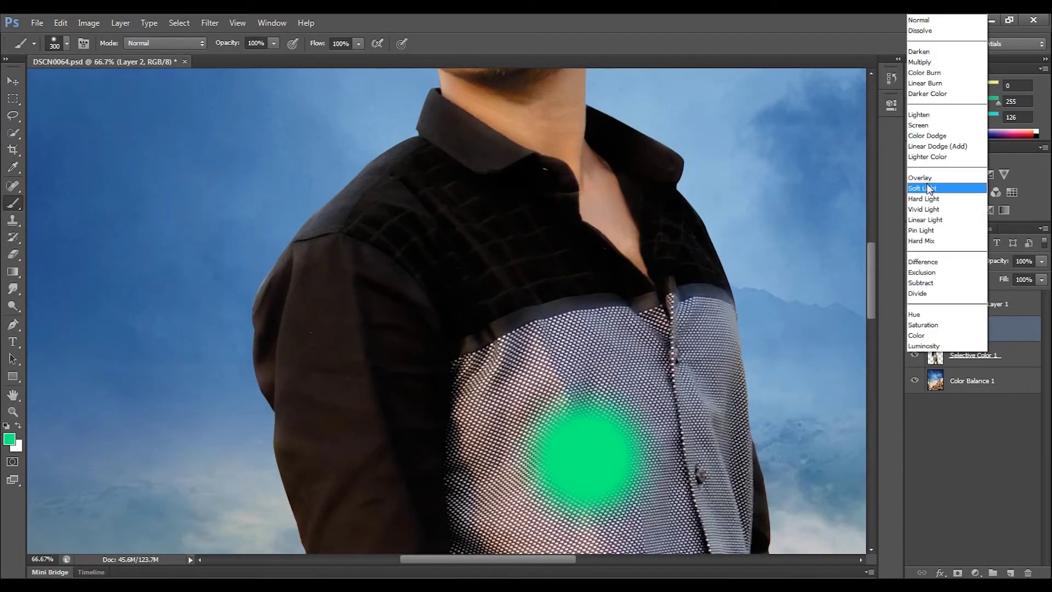
left_click(925, 186)
left_click(945, 262)
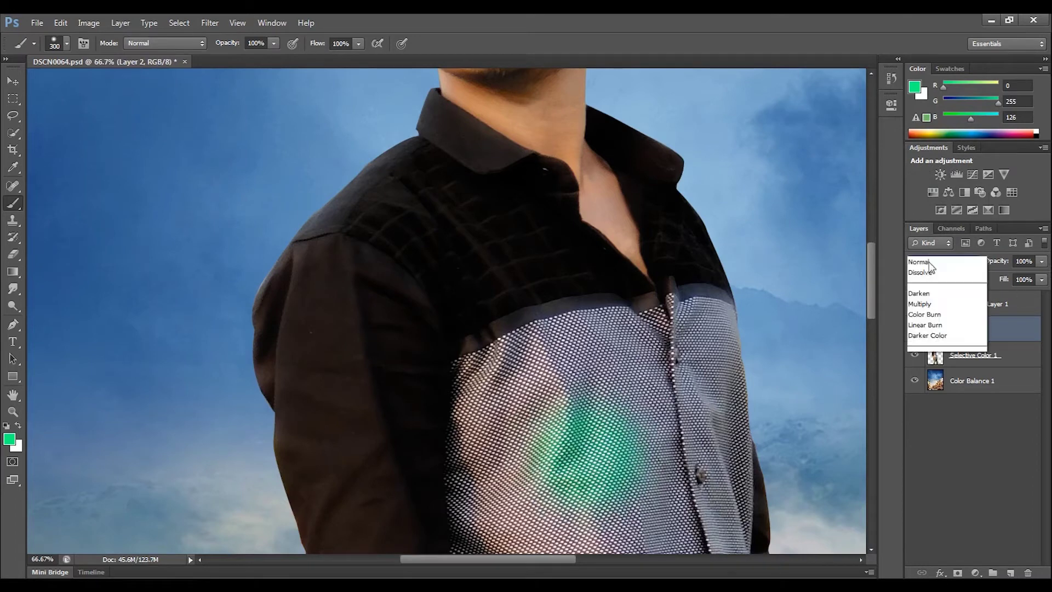
left_click(931, 20)
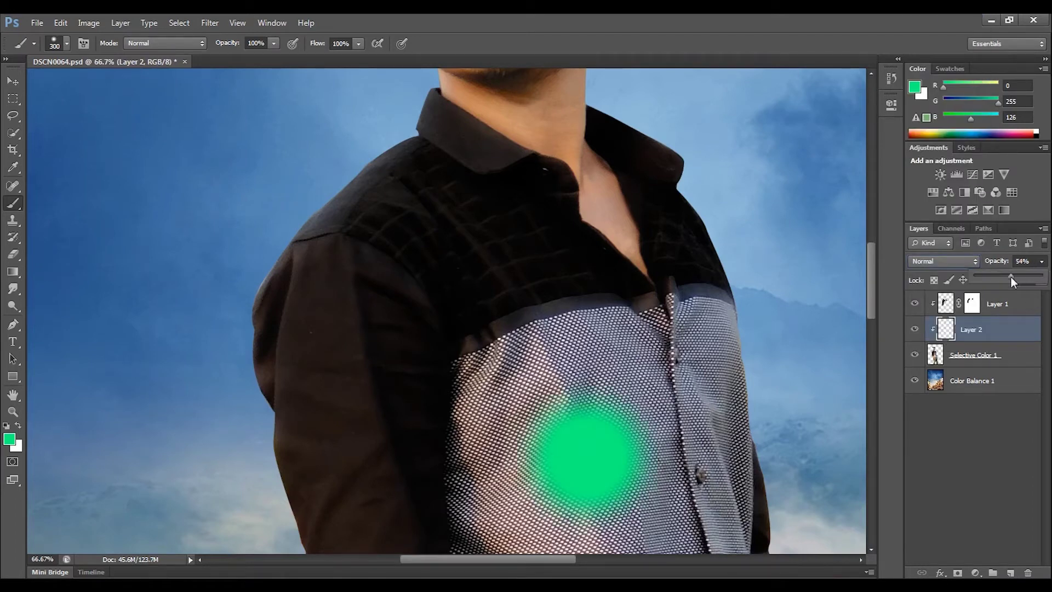
left_click_drag(1010, 278, 1011, 277)
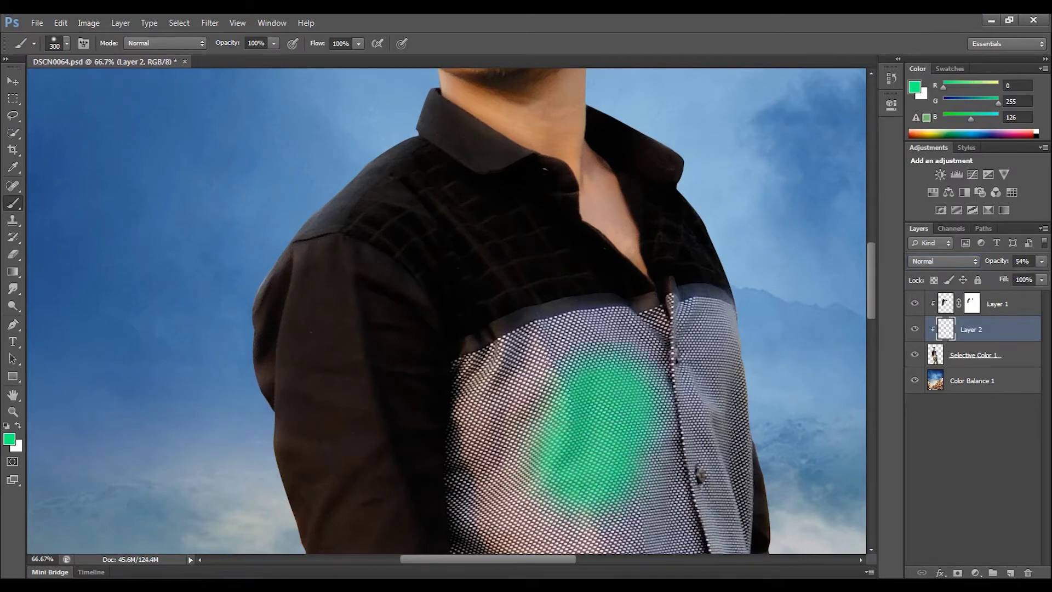
Paint green down the shirt's left edge with the Brush tool.
scroll(606, 406, "down", 2)
scroll(606, 406, "down", 1)
scroll(537, 399, "up", 1)
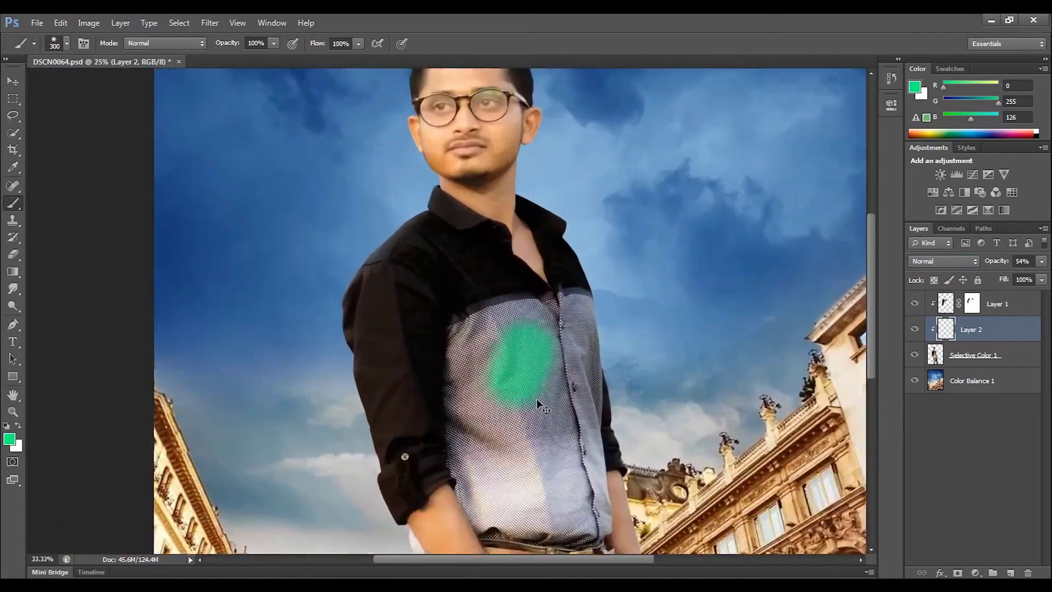
scroll(538, 404, "up", 2)
scroll(537, 399, "up", 2)
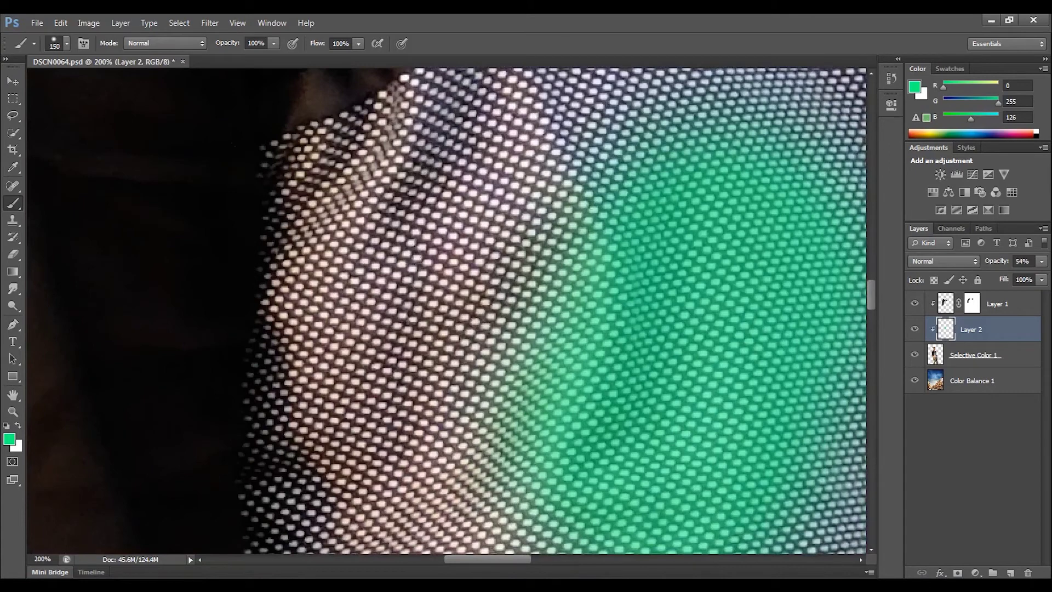
key("p")
key("b")
mouse_move(272, 143)
left_mouse_down()
mouse_move(296, 164)
mouse_move(332, 164)
mouse_move(301, 222)
mouse_move(291, 351)
left_mouse_up()
mouse_move(306, 493)
left_mouse_down()
mouse_move(308, 256)
mouse_move(298, 460)
mouse_move(297, 211)
mouse_move(304, 269)
mouse_move(288, 307)
mouse_move(321, 384)
mouse_move(285, 384)
mouse_move(288, 189)
mouse_move(329, 252)
mouse_move(277, 241)
mouse_move(339, 329)
mouse_move(372, 405)
left_mouse_up()
left_click_drag(372, 405, 373, 263)
mouse_move(329, 230)
left_mouse_down()
mouse_move(384, 285)
mouse_move(343, 285)
mouse_move(395, 351)
mouse_move(400, 335)
mouse_move(482, 394)
mouse_move(789, 416)
left_mouse_up()
Paint green along the fold toward the belt, the lower edge and the right side.
left_click_drag(694, 388, 477, 337)
left_click_drag(558, 326, 724, 384)
mouse_move(493, 395)
left_mouse_down()
mouse_move(630, 395)
mouse_move(698, 346)
mouse_move(778, 395)
mouse_move(576, 376)
mouse_move(674, 296)
mouse_move(652, 279)
mouse_move(674, 219)
mouse_move(656, 201)
mouse_move(669, 263)
mouse_move(657, 349)
left_mouse_up()
mouse_move(644, 131)
left_mouse_down()
mouse_move(623, 190)
mouse_move(641, 273)
left_mouse_up()
scroll(613, 162, "up", 3)
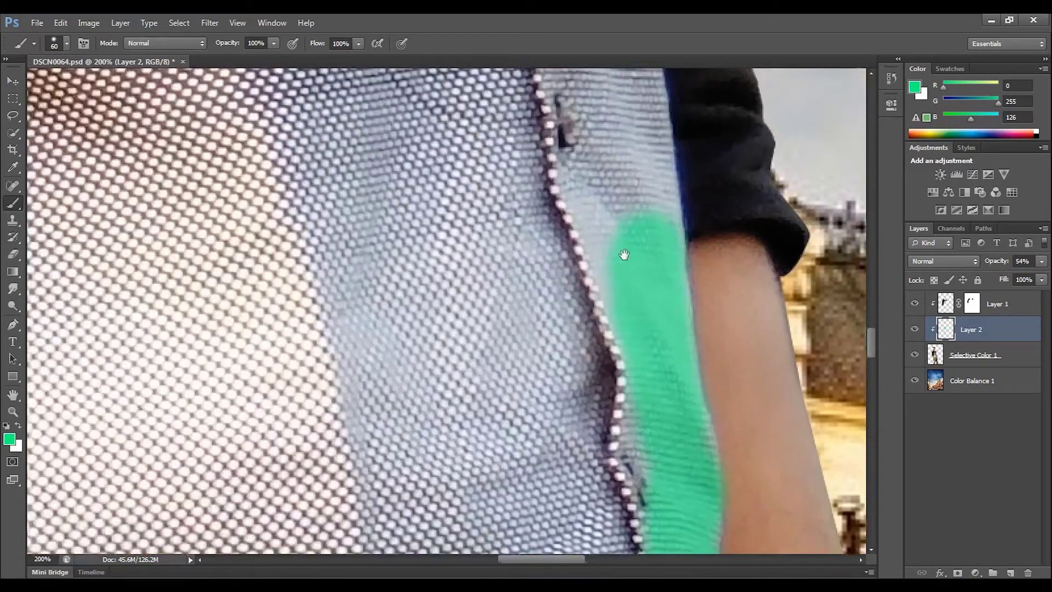
scroll(559, 176, "up", 4)
left_click_drag(560, 172, 600, 362)
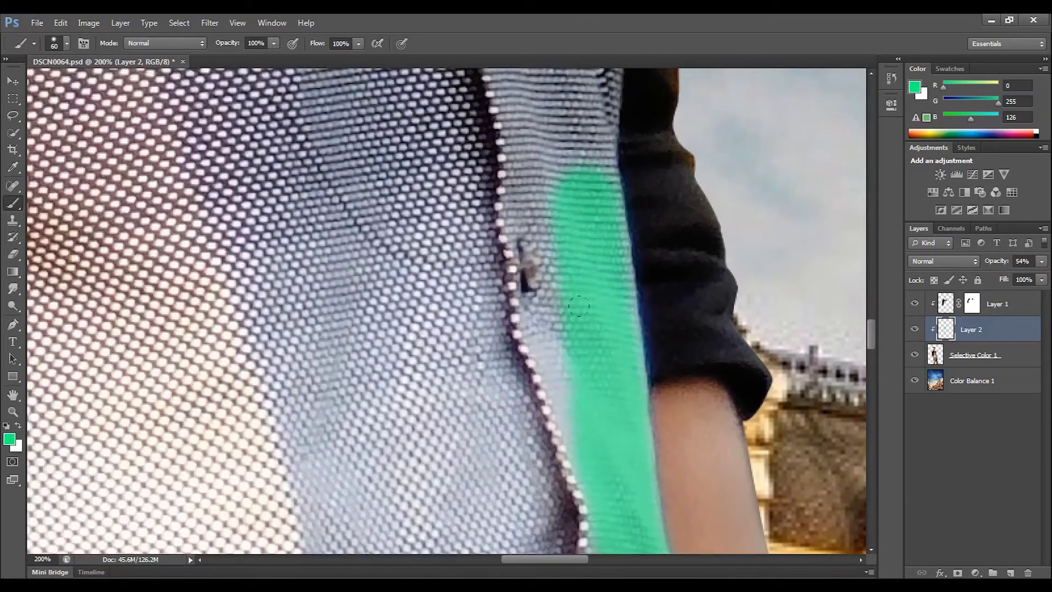
left_click_drag(574, 221, 584, 350)
mouse_move(565, 277)
left_mouse_down()
mouse_move(575, 165)
mouse_move(591, 140)
left_mouse_up()
Change the brush hardness and paint green up the shirt's right edge toward the top.
right_click(600, 170)
left_click_drag(650, 226, 629, 225)
left_click(518, 200)
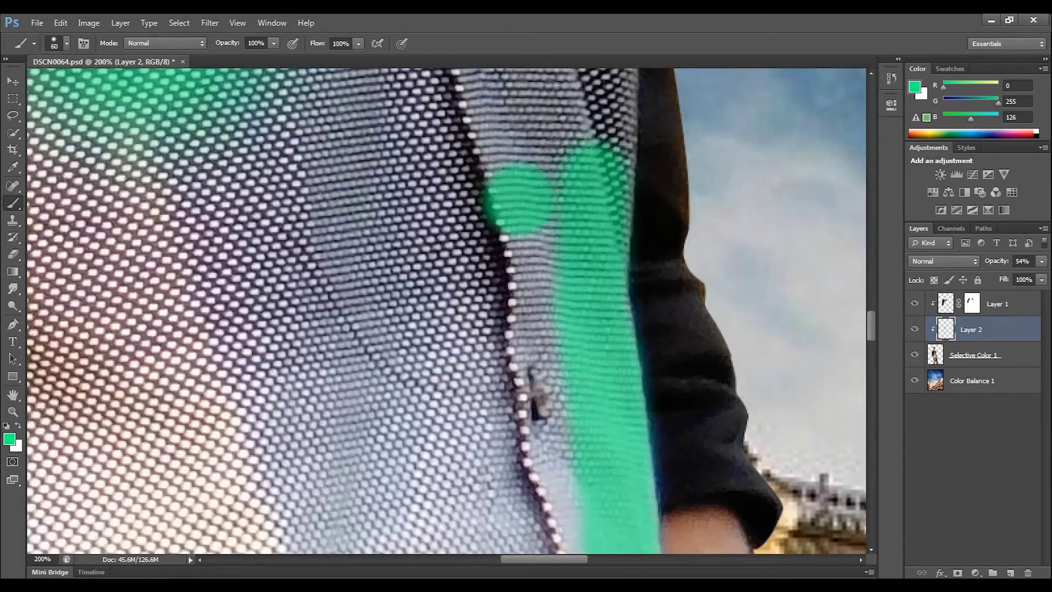
left_click_drag(570, 165, 609, 101)
left_click_drag(560, 162, 530, 299)
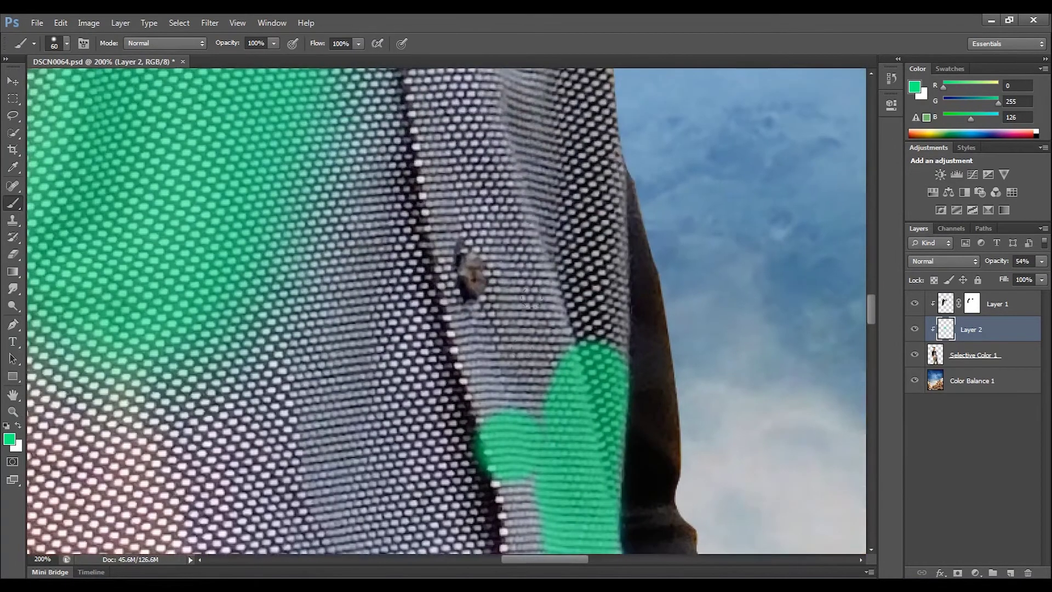
mouse_move(550, 132)
left_mouse_down()
mouse_move(581, 230)
mouse_move(581, 329)
mouse_move(613, 346)
mouse_move(628, 285)
left_mouse_up()
left_click_drag(558, 331, 537, 493)
left_click_drag(554, 313, 523, 109)
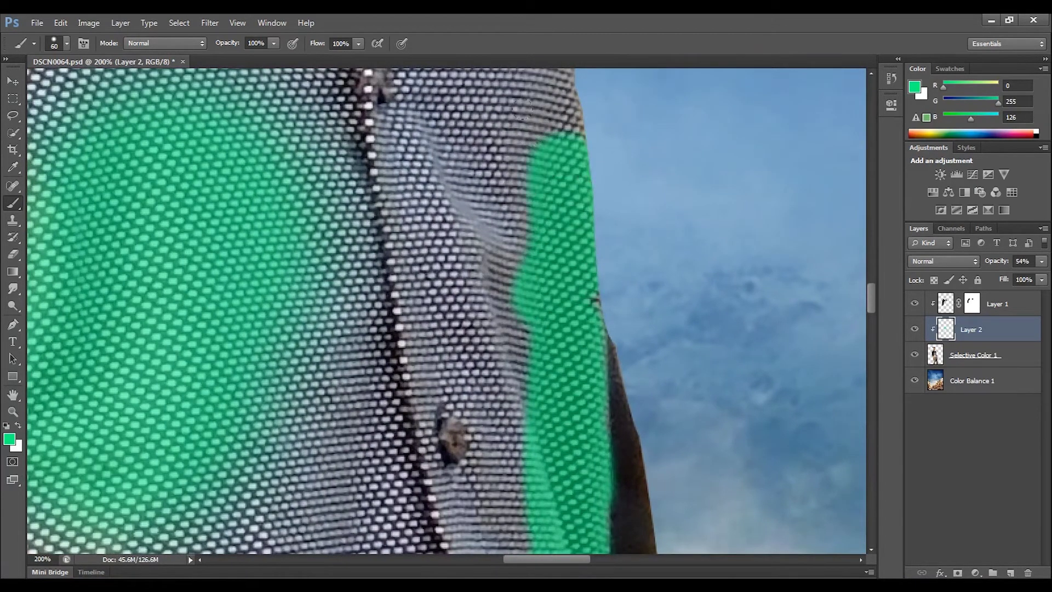
Paint green across the upper shirt and shoulder, filling the gap at the collar edge.
scroll(524, 164, "up", 2)
scroll(523, 164, "up", 1)
scroll(455, 208, "up", 1)
scroll(455, 208, "up", 1)
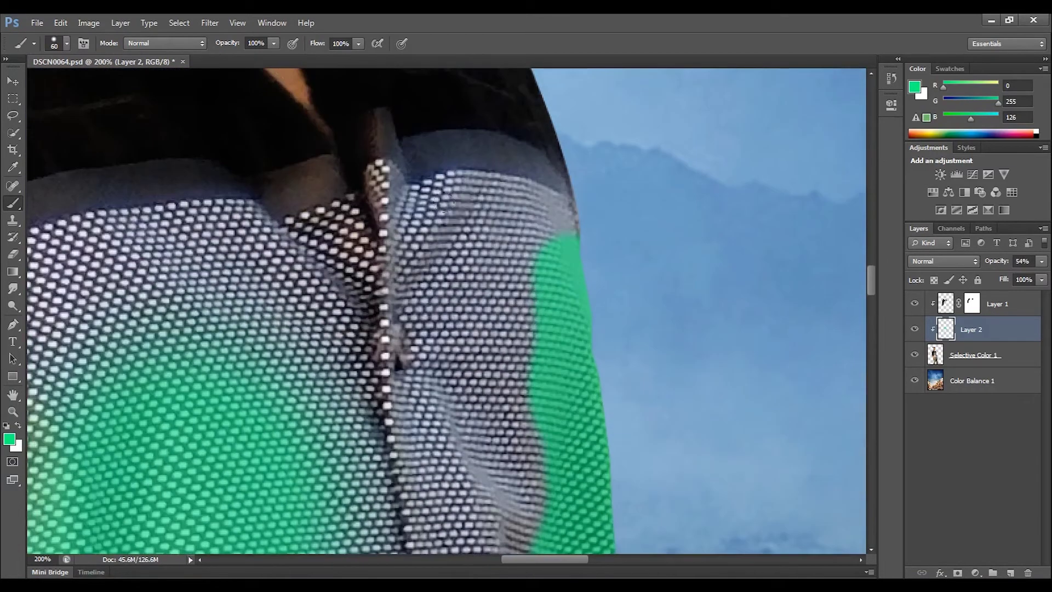
mouse_move(405, 189)
left_mouse_down()
mouse_move(449, 214)
mouse_move(489, 192)
left_mouse_up()
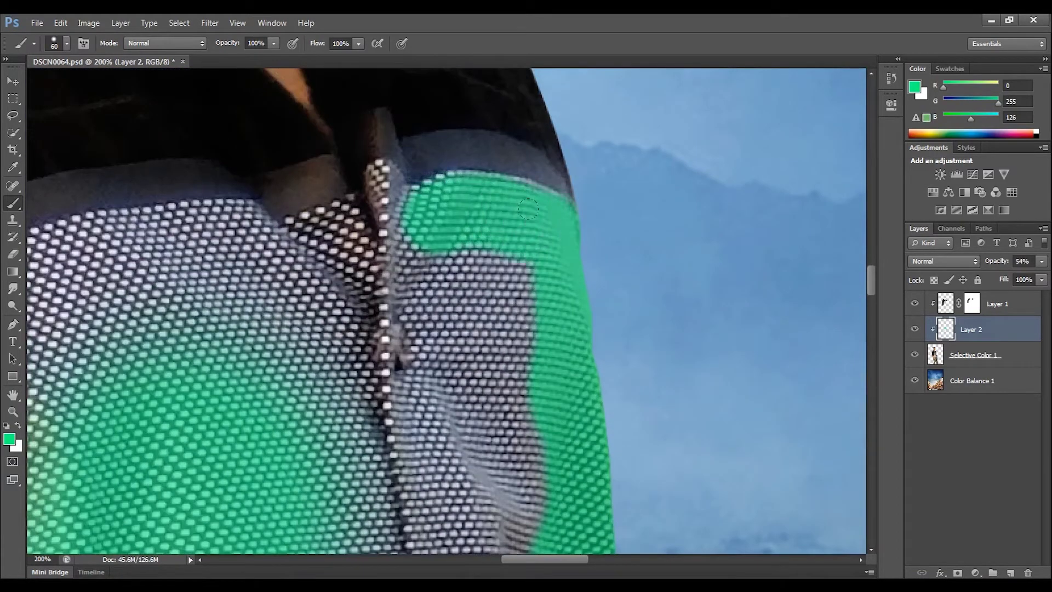
left_click_drag(438, 255, 457, 236)
mouse_move(394, 203)
left_mouse_down()
mouse_move(282, 255)
mouse_move(594, 235)
left_mouse_up()
mouse_move(118, 305)
left_mouse_down()
mouse_move(159, 307)
mouse_move(361, 222)
mouse_move(592, 189)
left_mouse_up()
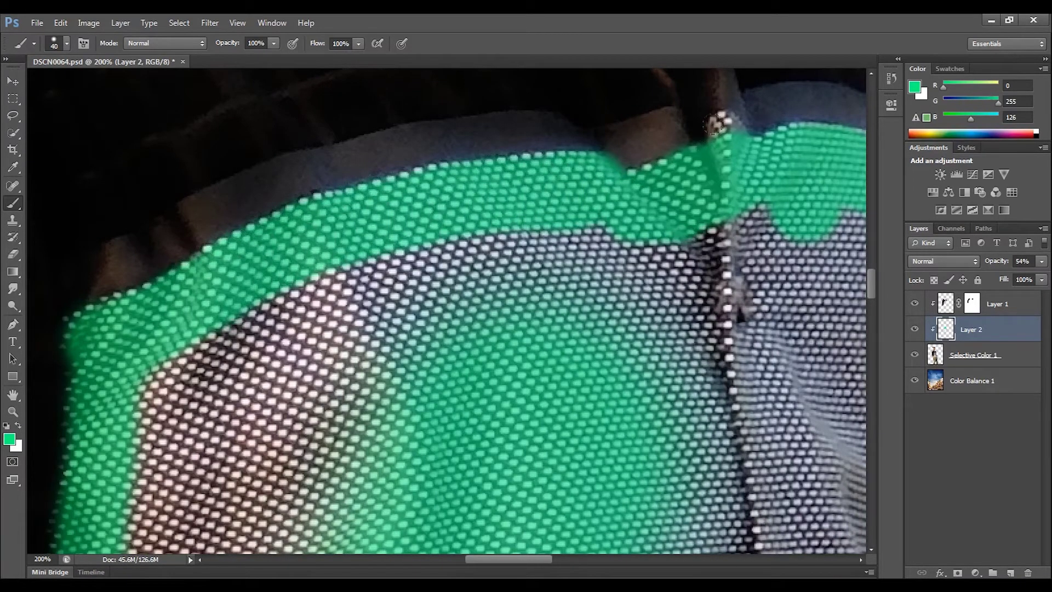
left_click_drag(715, 125, 714, 134)
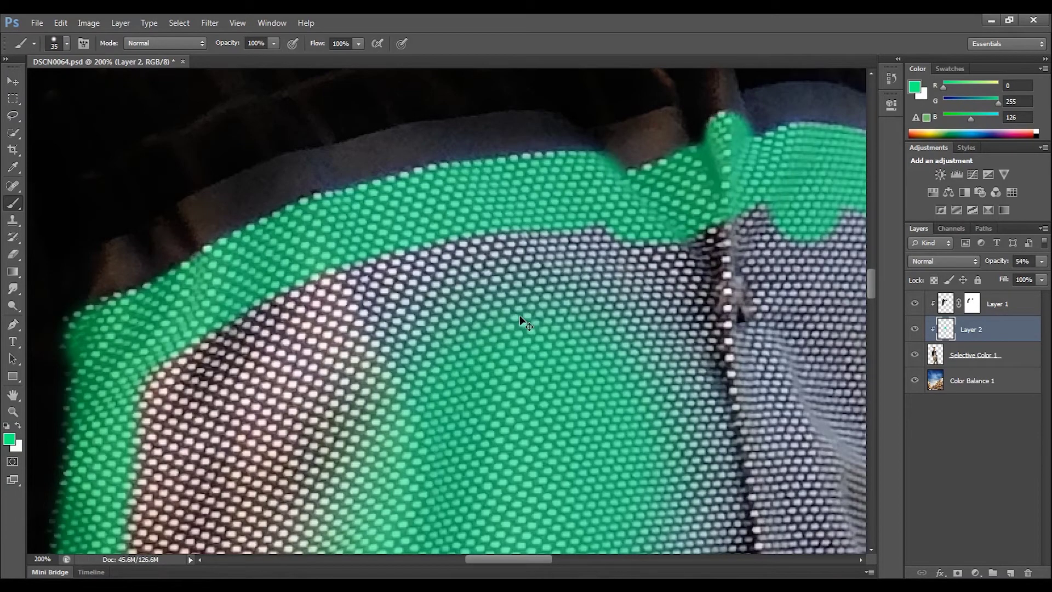
scroll(519, 318, "down", 2)
scroll(483, 329, "down", 3)
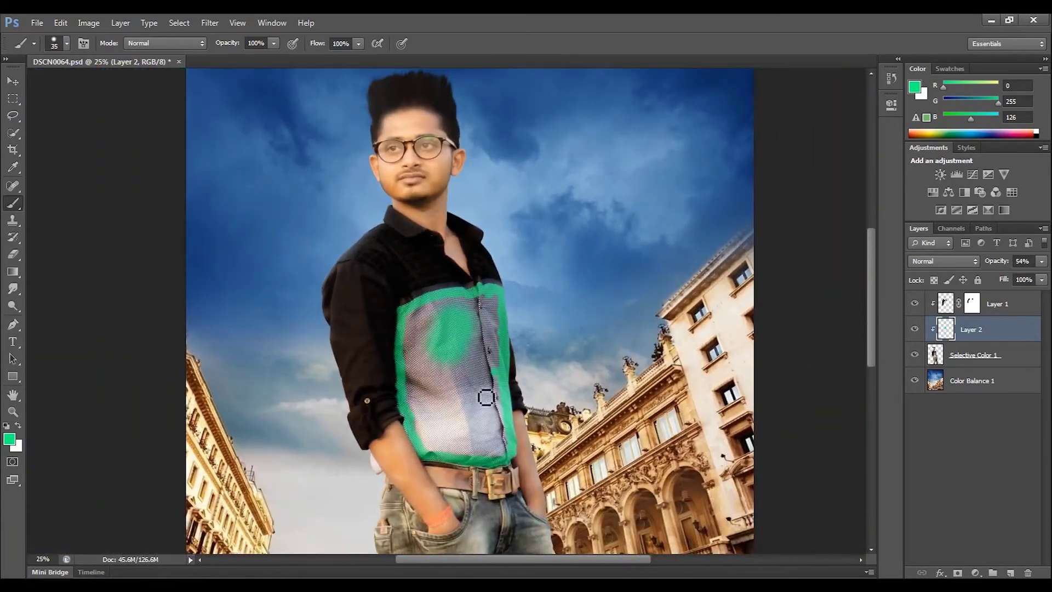
Set the brush size to 185 and paint green over the shirt's remaining grey centre.
right_click(486, 397)
double_click(584, 295)
type("185")
key("Return")
mouse_move(422, 335)
left_mouse_down()
mouse_move(494, 442)
mouse_move(488, 329)
mouse_move(476, 311)
left_mouse_up()
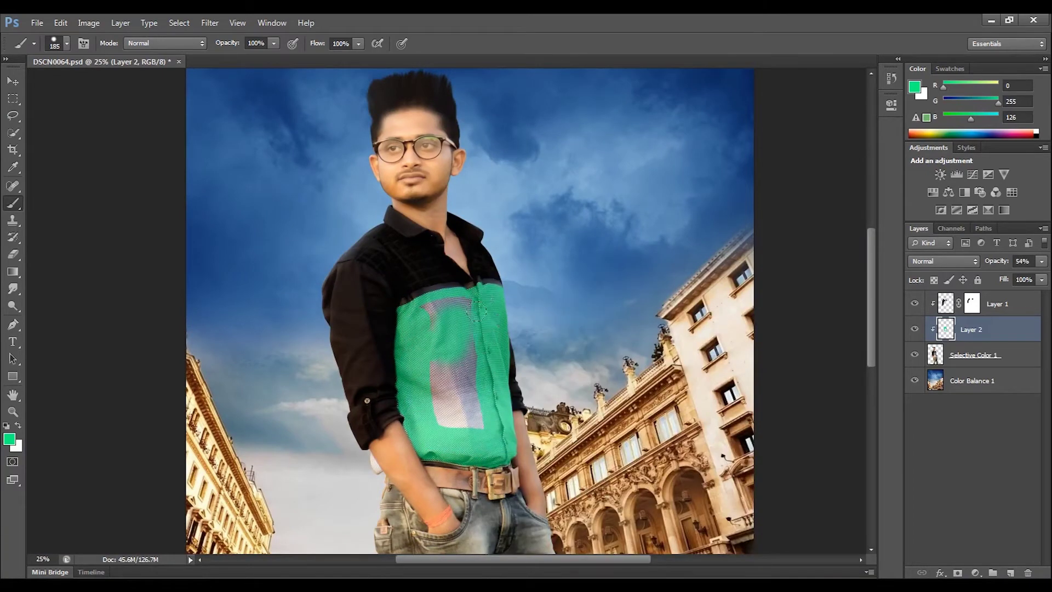
mouse_move(430, 363)
left_mouse_down()
mouse_move(447, 408)
mouse_move(463, 419)
mouse_move(467, 391)
left_mouse_up()
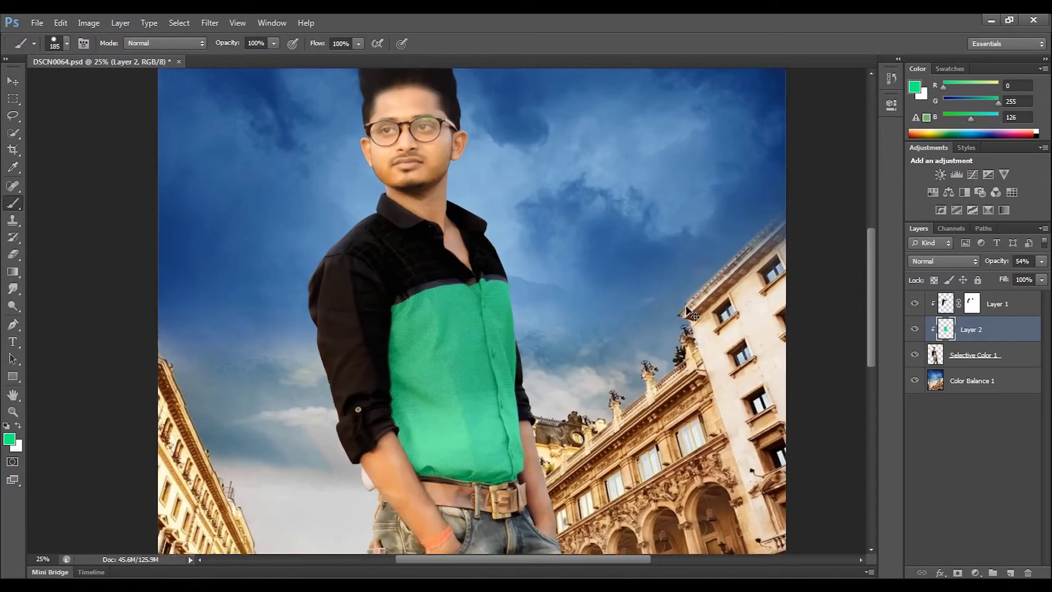
Lower the green layer's opacity to 50% and check the shirt at full and close view.
key("ctrl+plus")
left_click(1041, 261)
left_click_drag(1007, 277, 1007, 278)
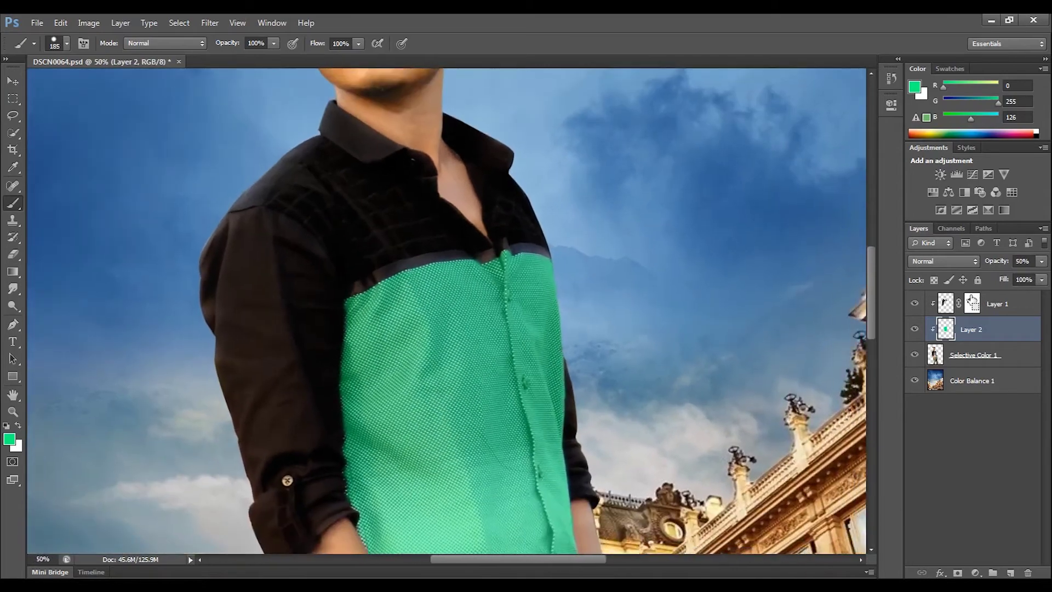
key("ctrl+minus")
key("ctrl+minus")
key("ctrl+minus")
key("ctrl+plus")
key("ctrl+plus")
key("ctrl+plus")
left_click_drag(436, 396, 499, 166)
left_click(972, 355)
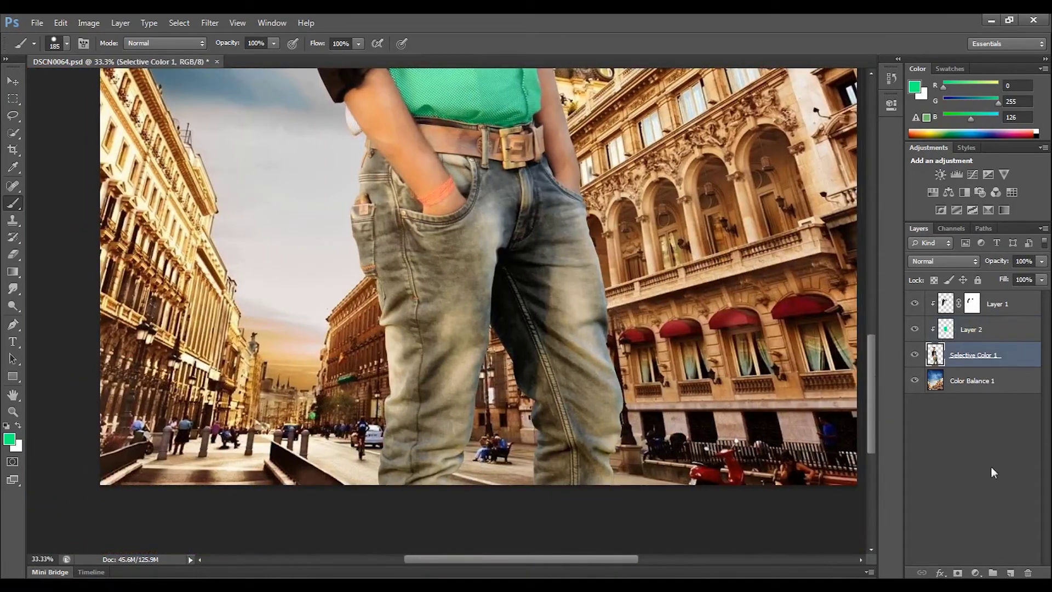
Add a clipped layer above Selective Color 1 and paint a light tan test dab on the jeans.
left_click(1010, 573)
key("ctrl+plus")
key("ctrl+plus")
left_click(462, 342, "alt")
left_click(8, 438)
left_click(423, 189)
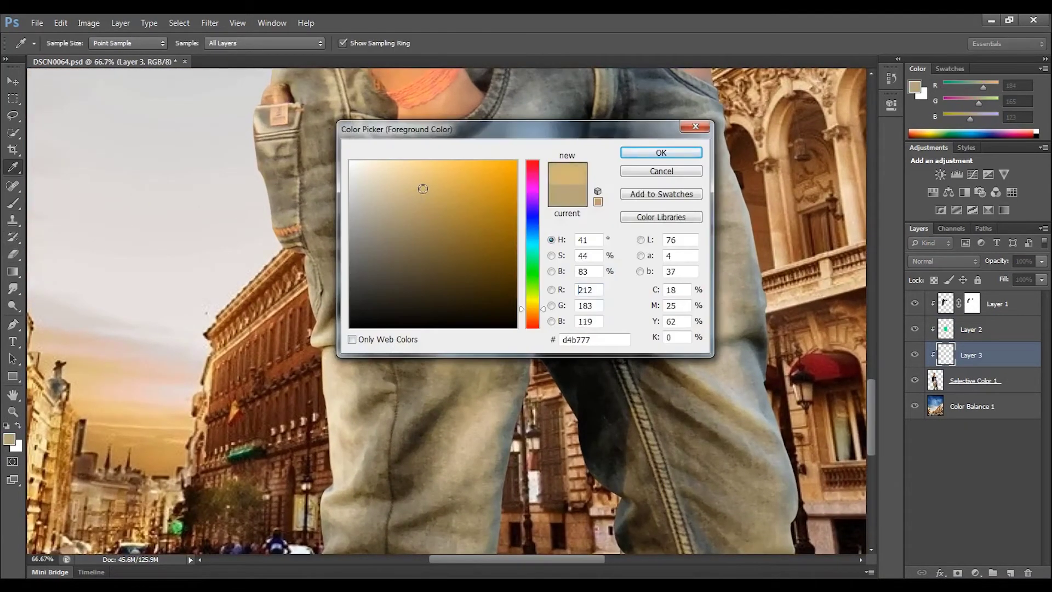
left_click(661, 153)
key("b")
left_click(396, 414)
Try Soft Light, Screen and Normal blending on the tan dab, then step back once.
left_click(942, 261)
left_click(928, 221)
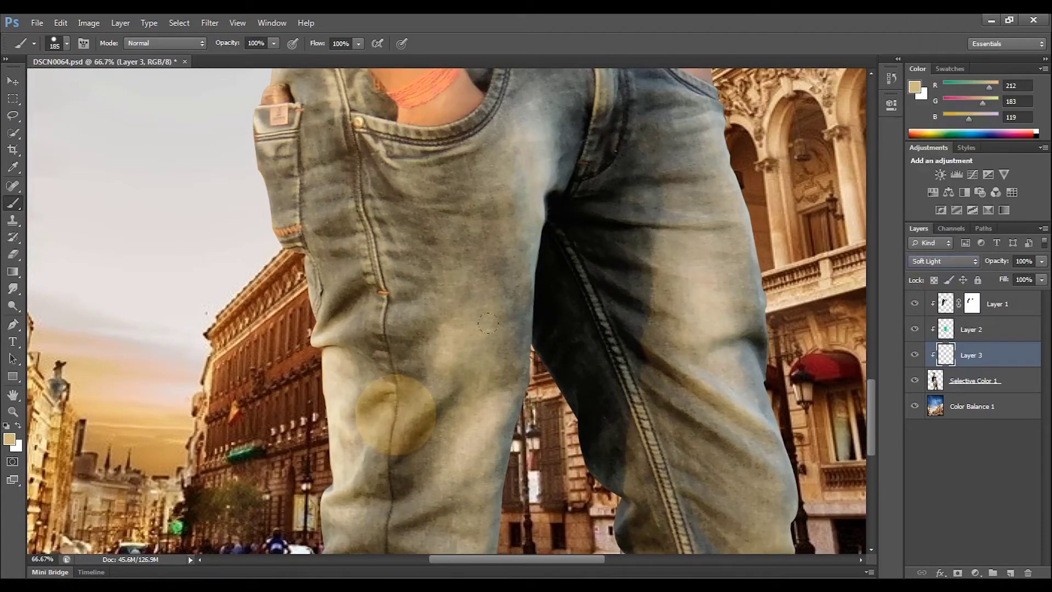
left_click(934, 266)
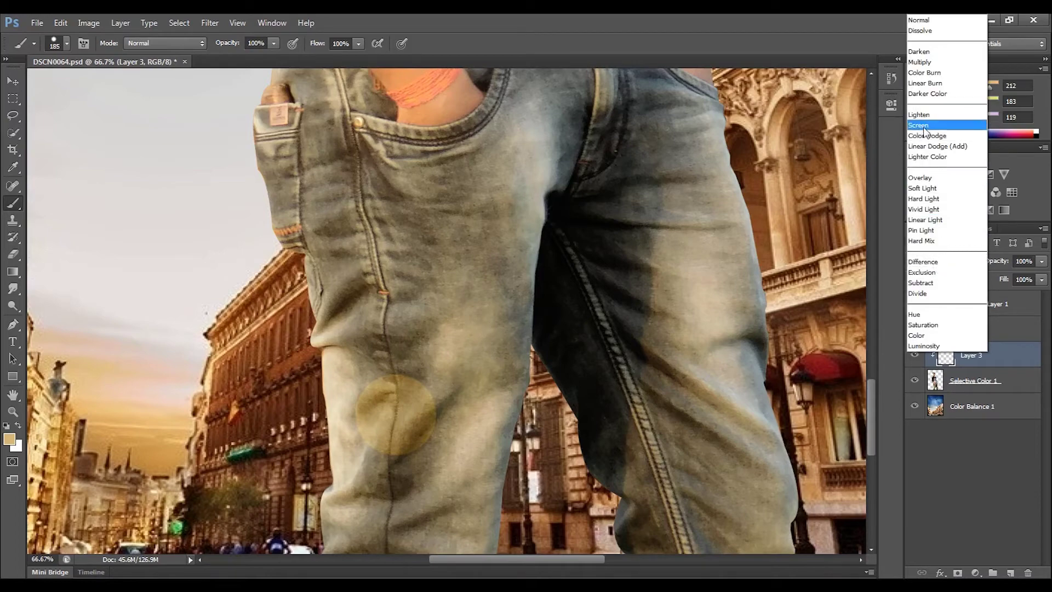
left_click(925, 130)
left_click(940, 260)
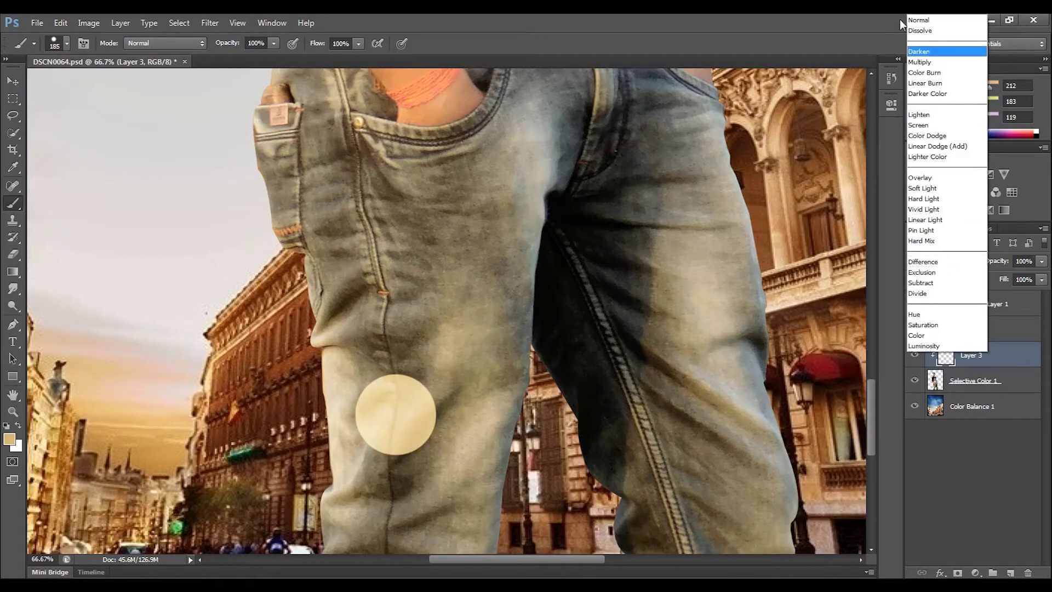
left_click(926, 19)
left_click(60, 23)
left_click(77, 65)
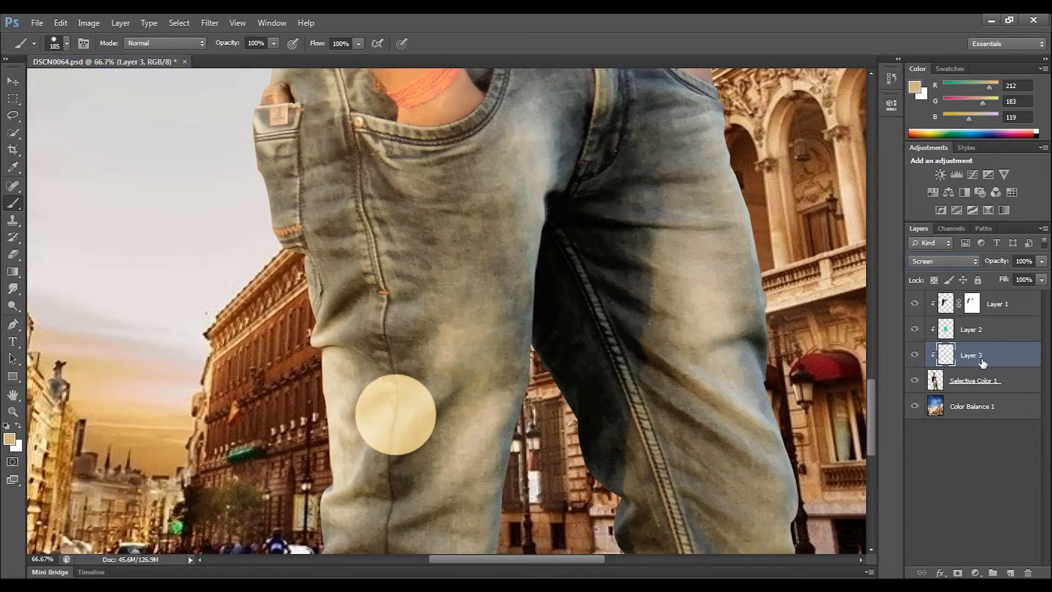
Replace the tan layer with a new Layer 4 and paint a dark brown dab, testing then undoing Soft Light.
left_click(998, 571)
left_click(967, 391)
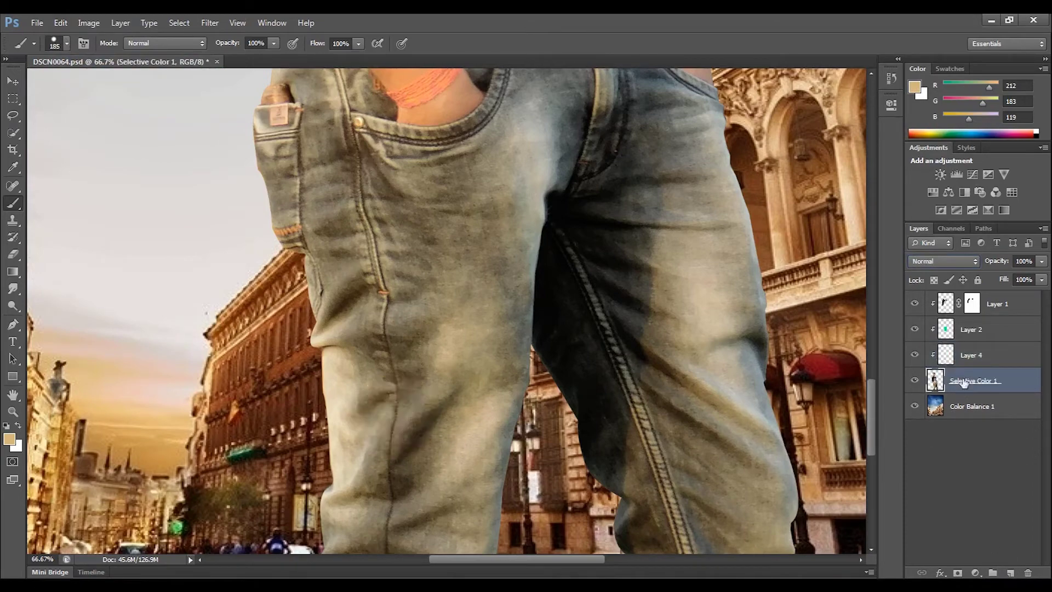
left_click(9, 438)
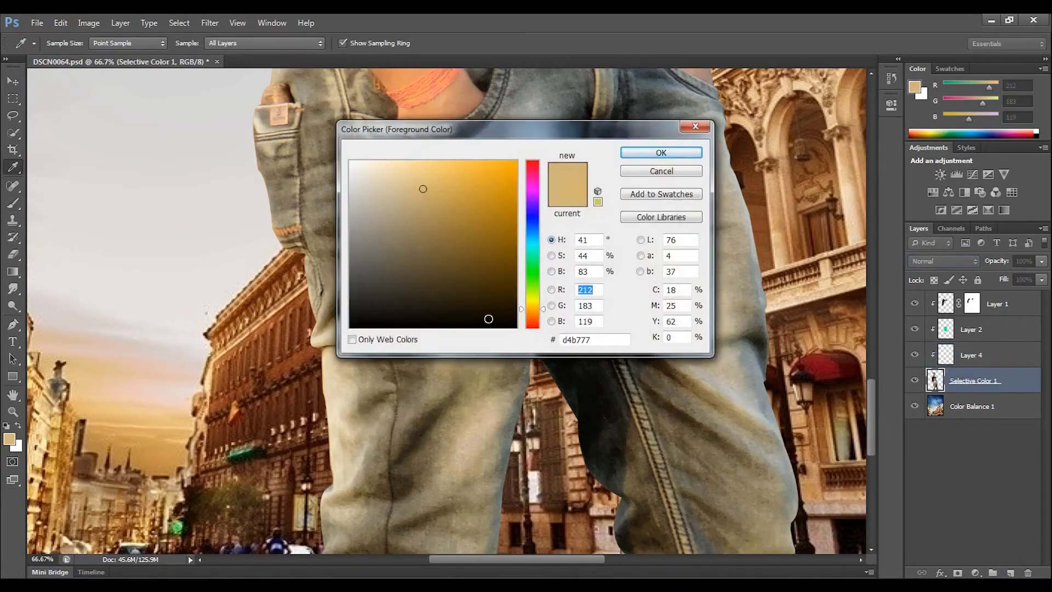
left_click(464, 265)
left_click(661, 153)
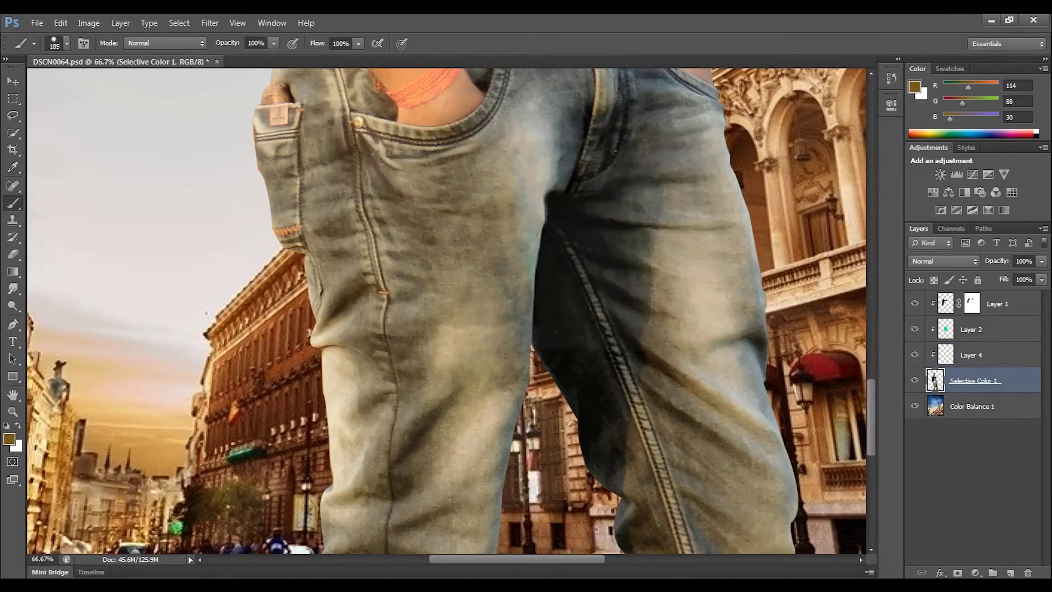
left_click(413, 346)
left_click(944, 261)
left_click(940, 202)
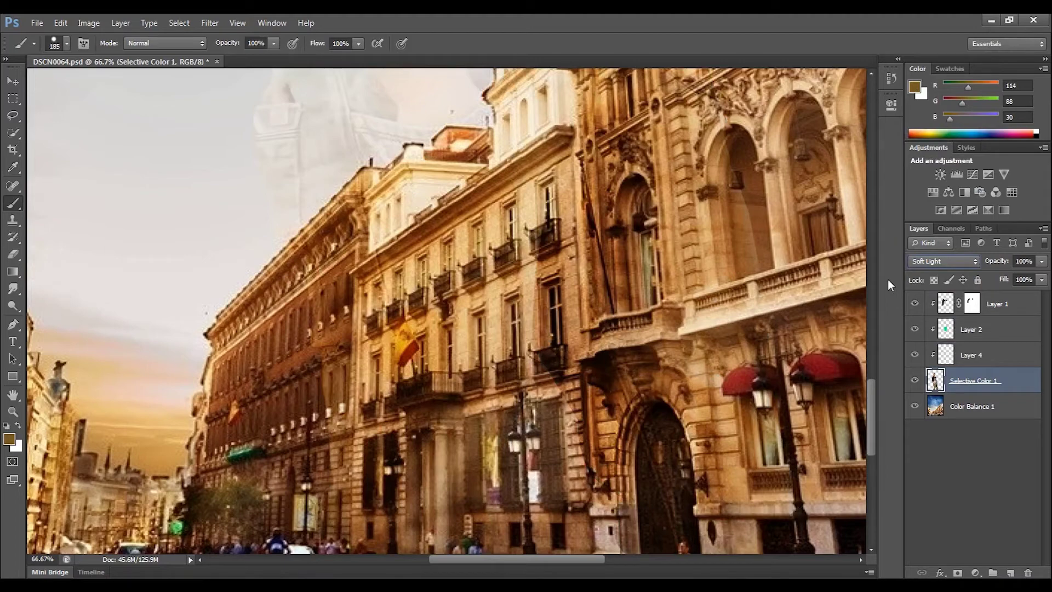
left_click(60, 22)
left_click(82, 64)
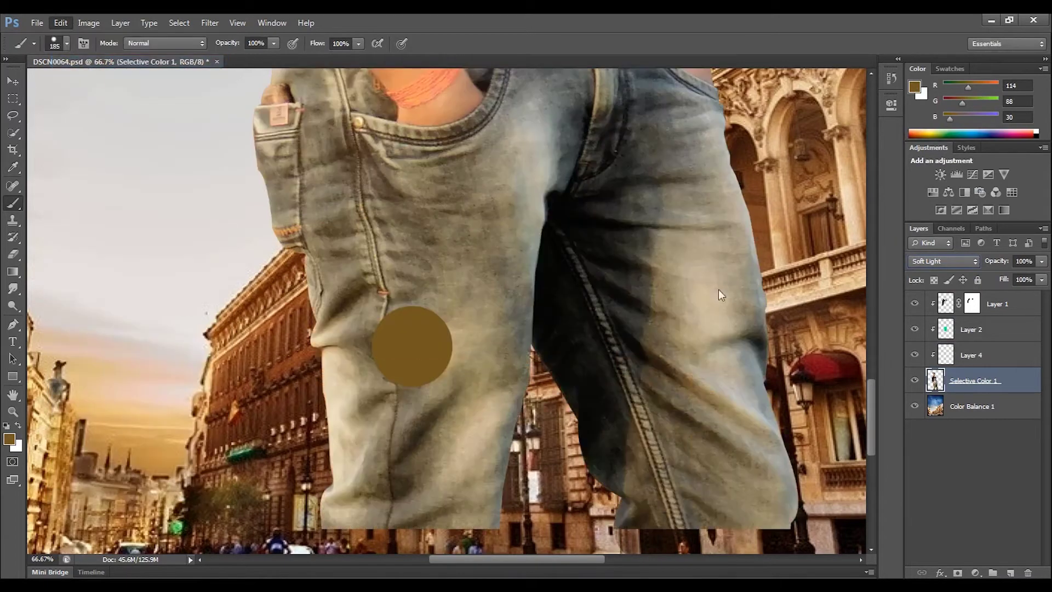
Restore the brown dab on Layer 4 and set that layer to Soft Light.
left_click(60, 22)
left_click(82, 64)
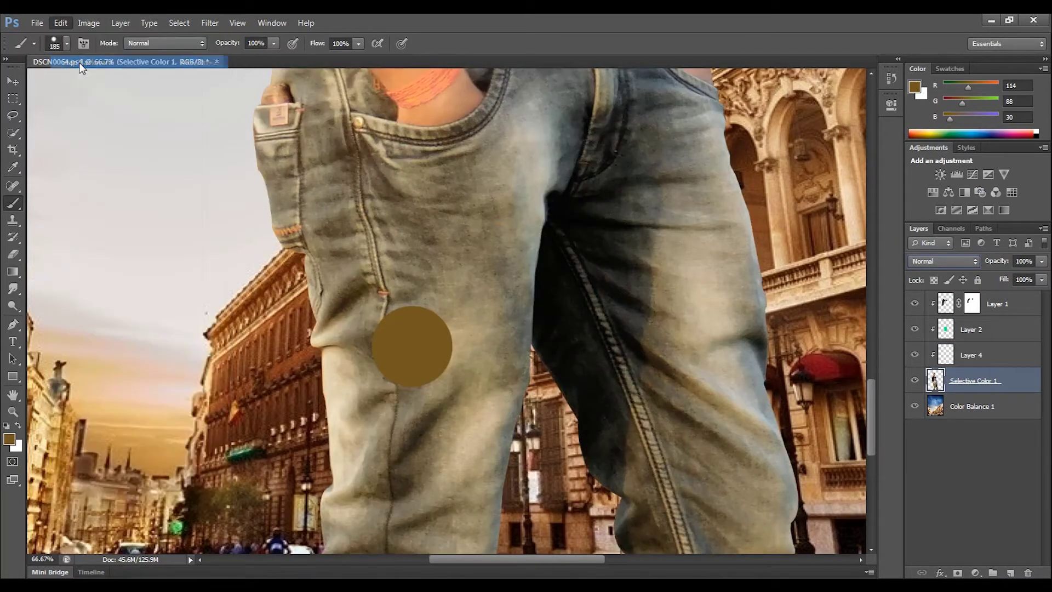
left_click(1007, 362)
key("ctrl+shift+z")
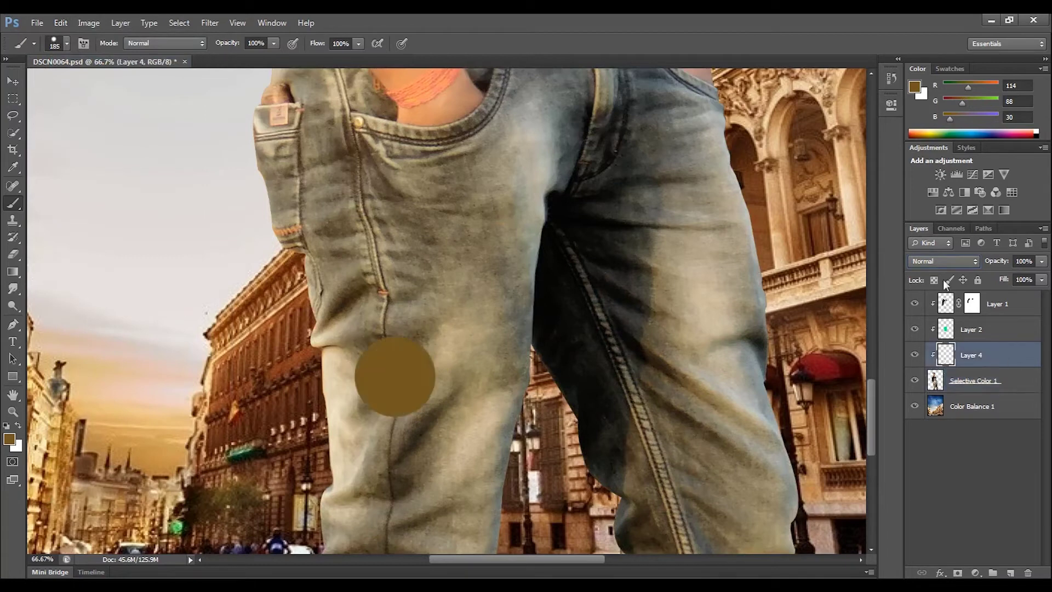
left_click(942, 262)
left_click(923, 189)
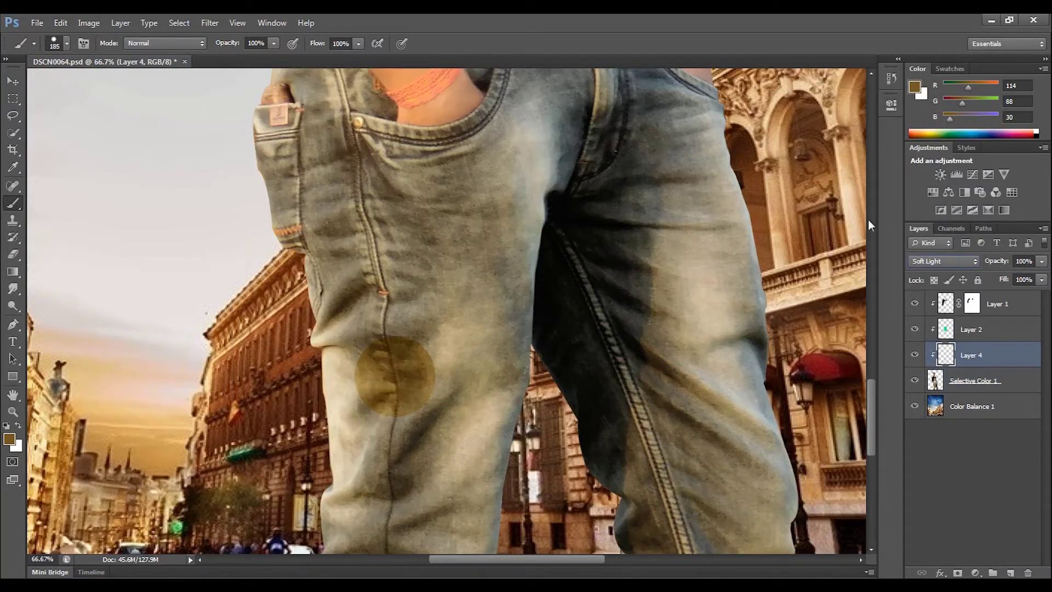
Enlarge the brush to 300 and paint olive-brown over the left leg and right leg.
key("bracketright")
key("bracketright")
mouse_move(339, 285)
left_mouse_down()
mouse_move(362, 482)
mouse_move(471, 395)
left_mouse_up()
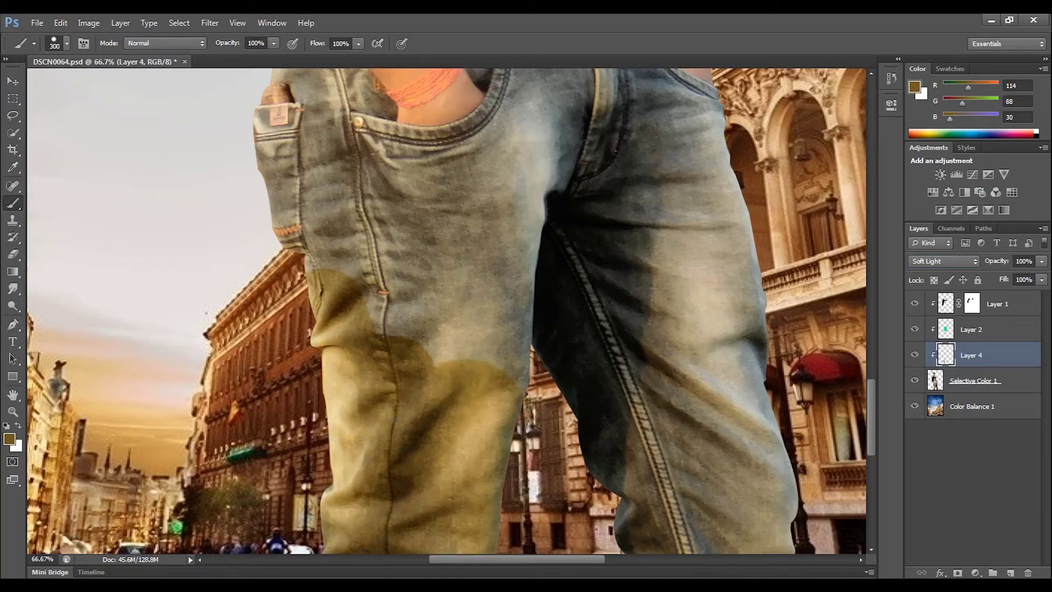
scroll(416, 328, "down", 5)
left_click_drag(455, 439, 324, 430)
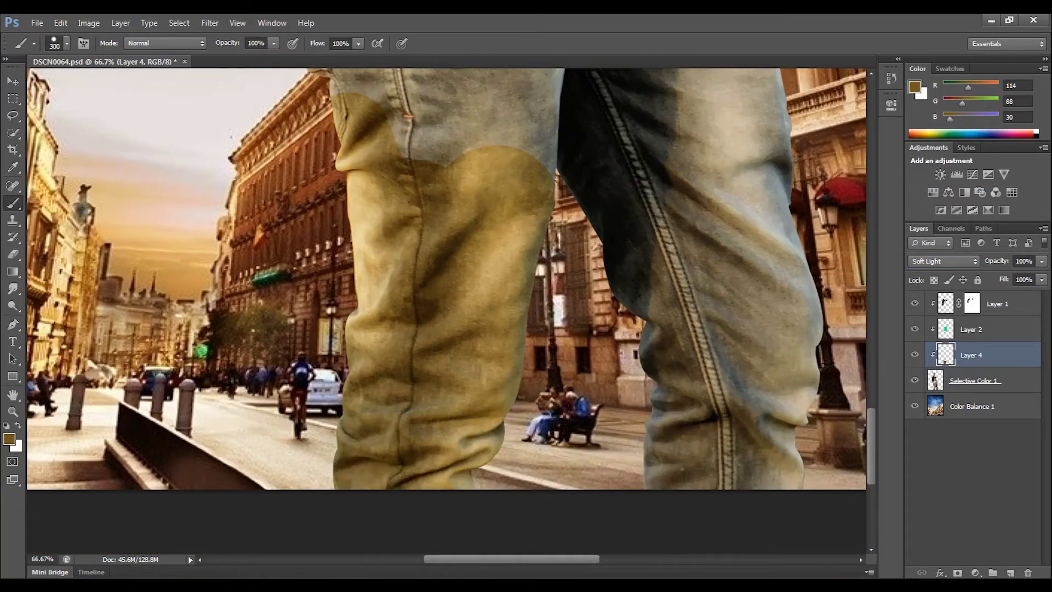
left_click_drag(658, 258, 800, 471)
left_click_drag(800, 351, 756, 247)
Extend the olive tint across the right leg and upper thighs, then zoom in on the left hip pocket.
scroll(712, 246, "up", 4)
mouse_move(767, 389)
left_mouse_down()
mouse_move(704, 189)
mouse_move(767, 241)
left_mouse_up()
left_click_drag(719, 287, 591, 340)
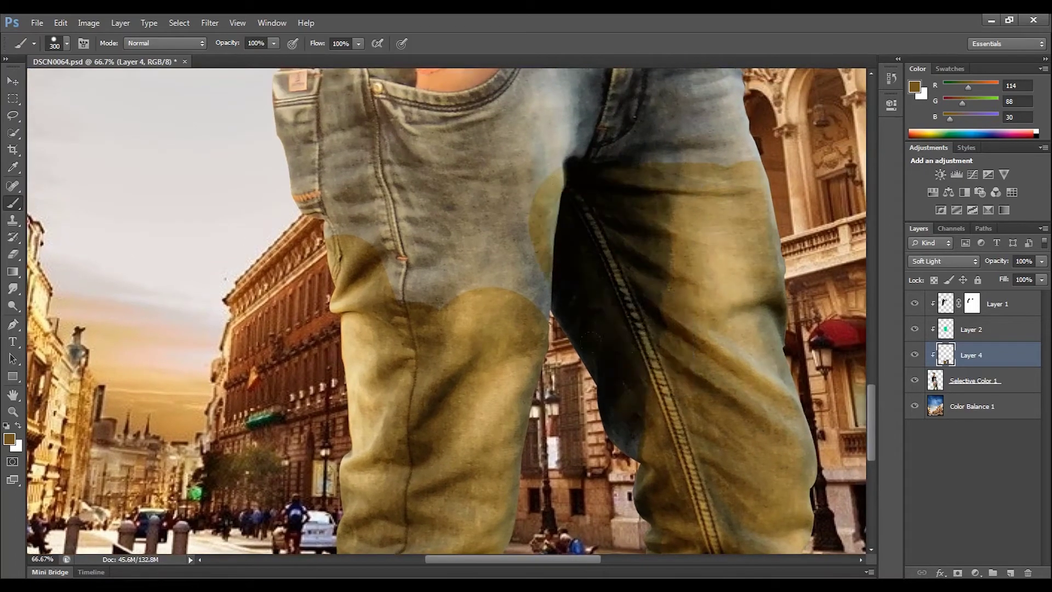
left_click_drag(683, 233, 697, 363)
mouse_move(581, 285)
left_mouse_down()
mouse_move(450, 307)
mouse_move(318, 298)
left_mouse_up()
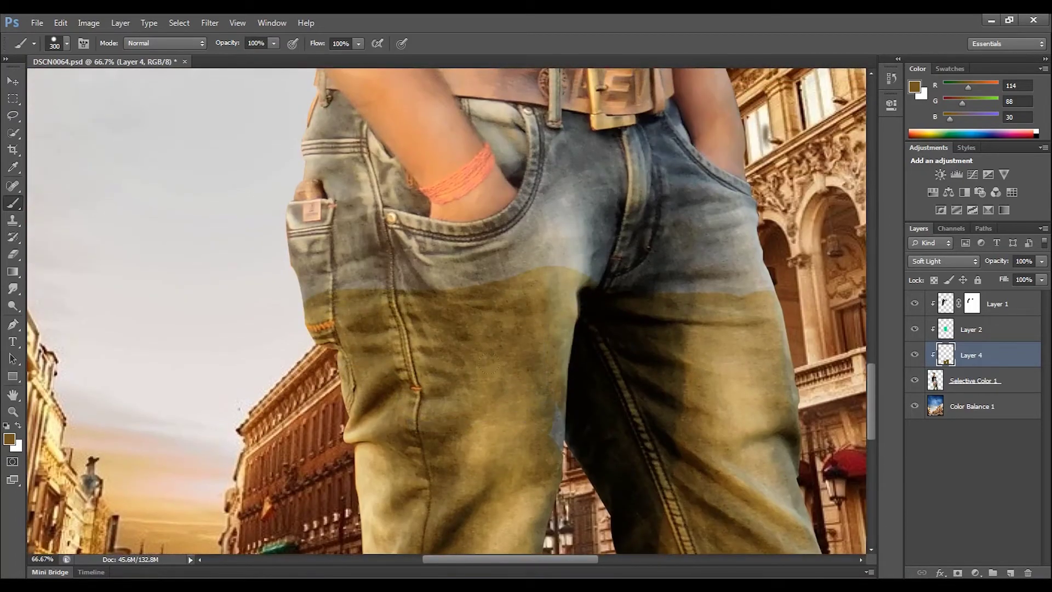
scroll(282, 219, "up", 2)
mouse_move(272, 223)
left_mouse_down()
mouse_move(416, 348)
mouse_move(406, 341)
left_mouse_up()
Lower the brush hardness to 85% and tint the upper pocket and waistband brown.
key("p")
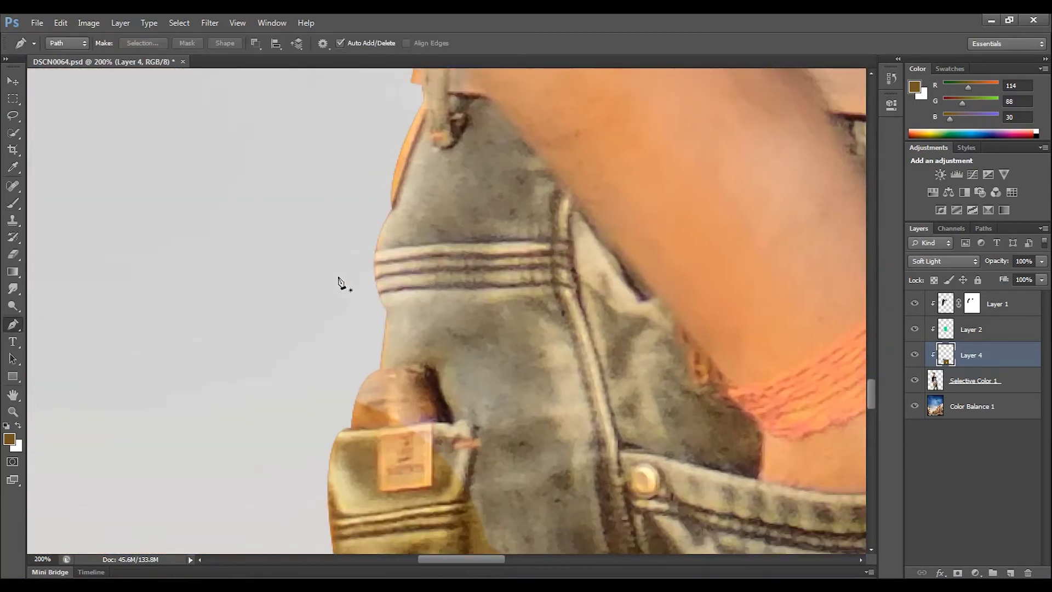
left_click(14, 204)
key("bracketleft")
left_click_drag(432, 148, 477, 175)
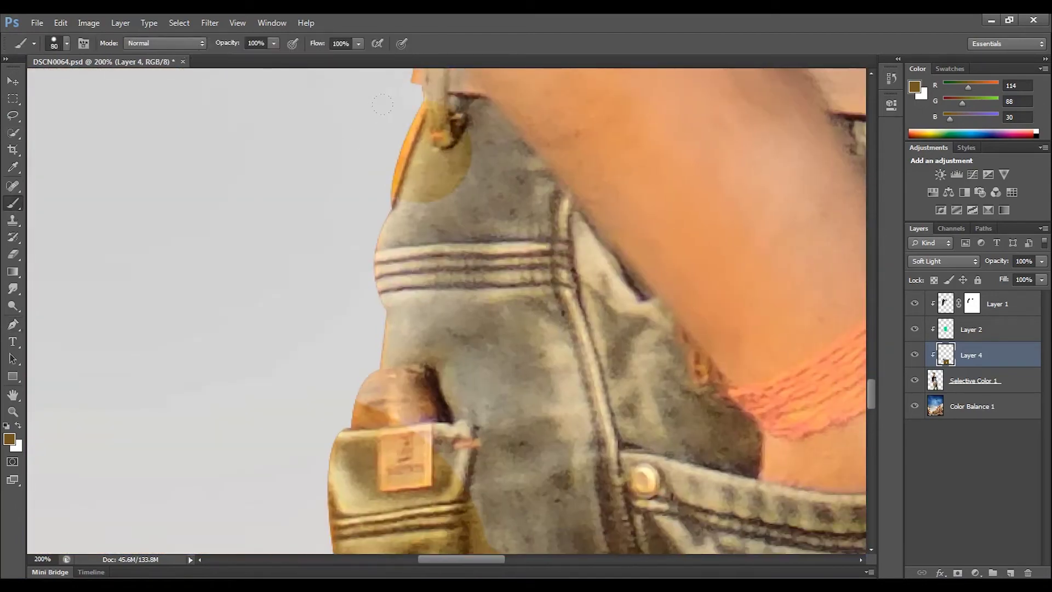
right_click(586, 248)
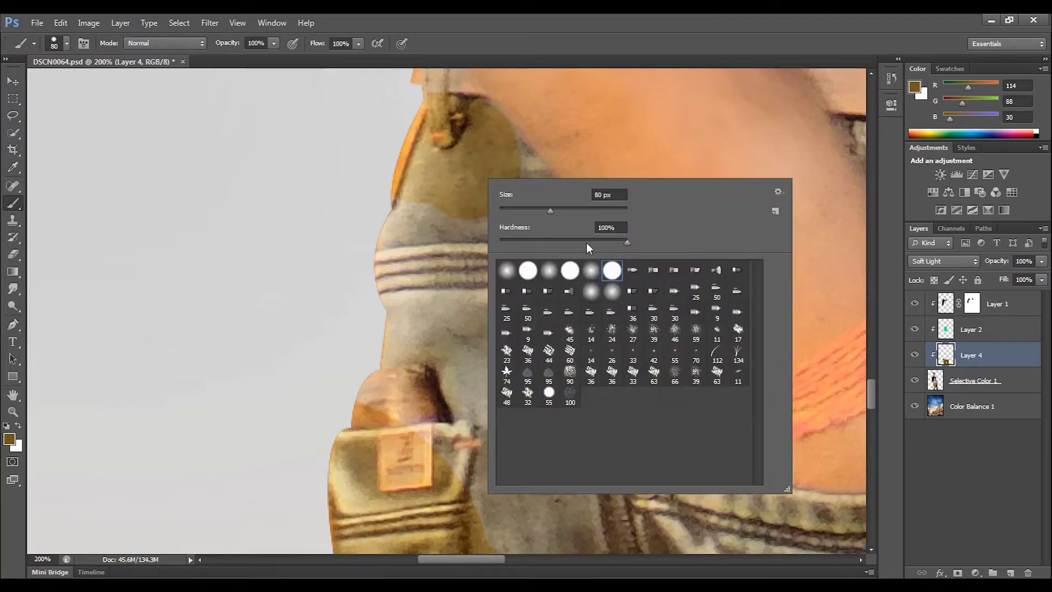
key("Return")
left_click_drag(418, 246, 418, 239)
mouse_move(471, 154)
left_mouse_down()
mouse_move(484, 189)
mouse_move(643, 386)
left_mouse_up()
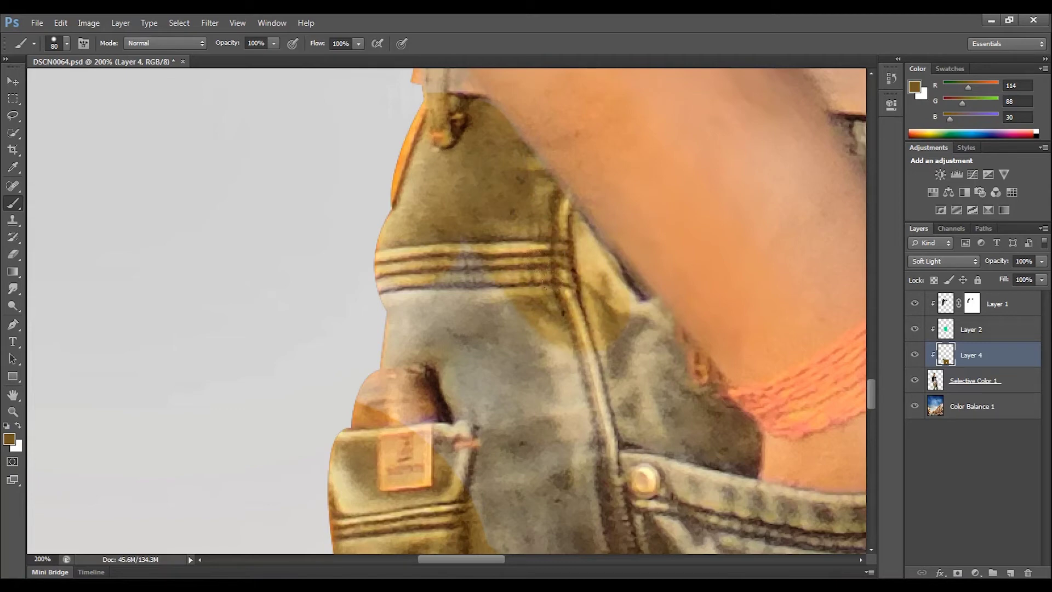
Paint brown over the remaining grey denim around the pocket and the pocket lining.
mouse_move(652, 400)
left_mouse_down()
mouse_move(630, 482)
mouse_move(548, 483)
mouse_move(455, 372)
mouse_move(355, 303)
left_mouse_up()
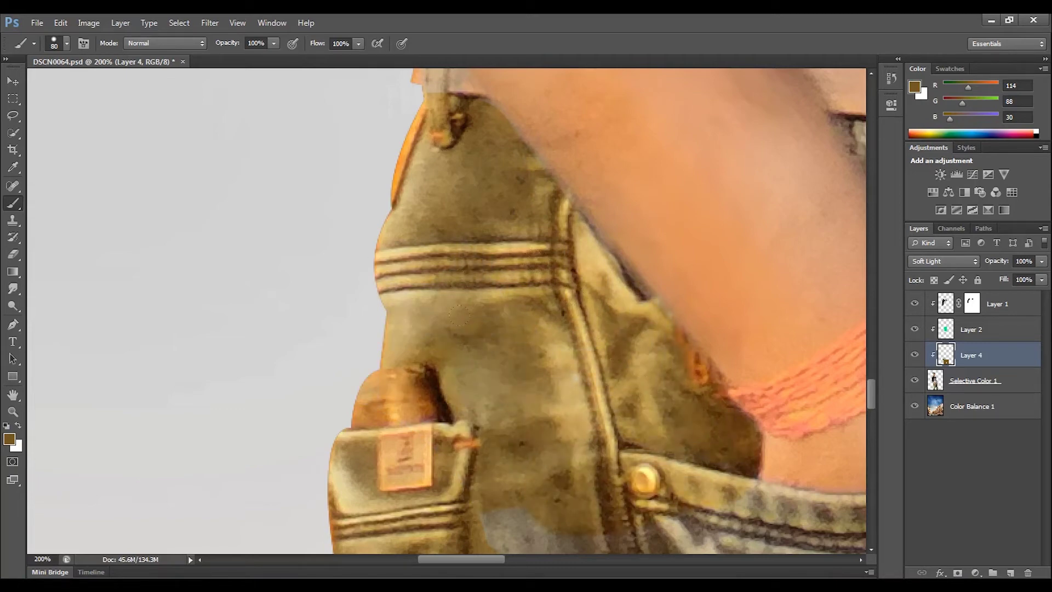
scroll(340, 278, "down", 5)
scroll(383, 307, "right", 2)
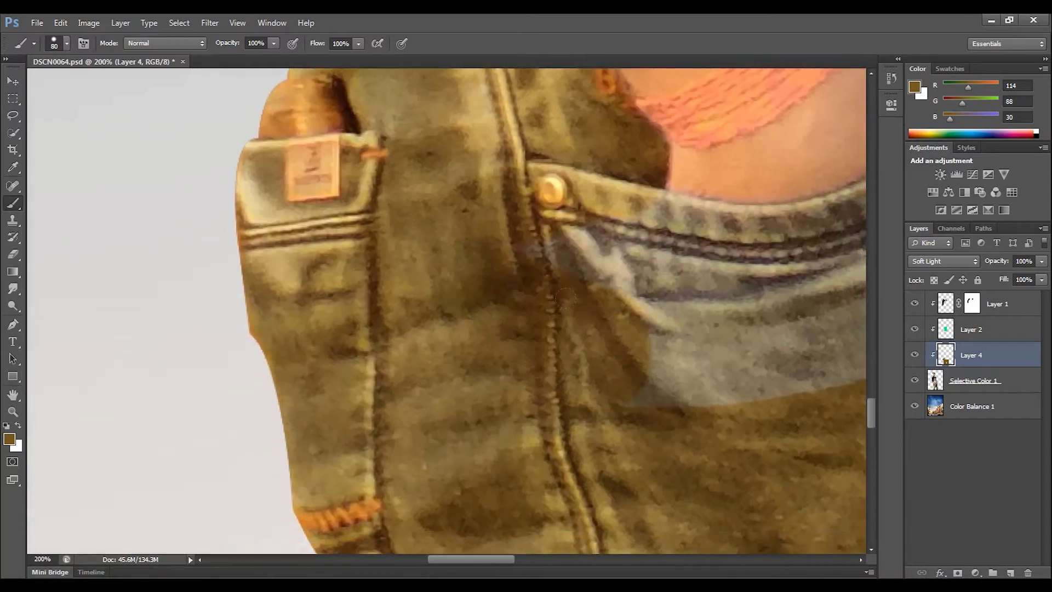
mouse_move(547, 187)
left_mouse_down()
mouse_move(723, 285)
mouse_move(810, 351)
mouse_move(658, 394)
mouse_move(274, 378)
left_mouse_up()
left_click_drag(486, 150, 386, 195)
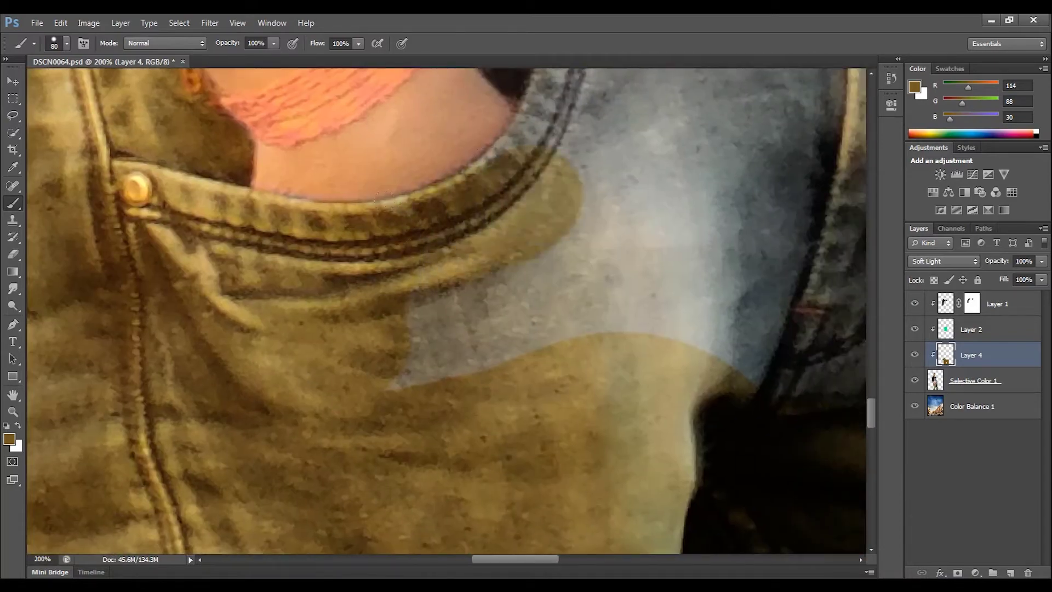
left_click_drag(756, 290, 425, 372)
left_click_drag(690, 198, 520, 263)
left_click_drag(647, 180, 537, 456)
mouse_move(311, 139)
left_mouse_down()
mouse_move(433, 291)
mouse_move(493, 406)
mouse_move(406, 384)
left_mouse_up()
left_click_drag(399, 195, 492, 323)
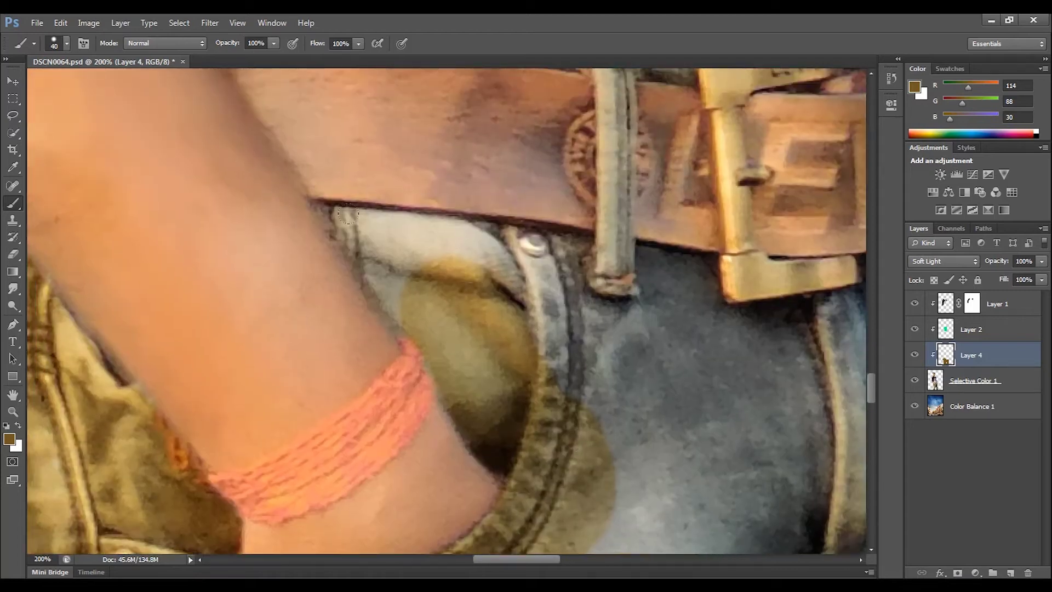
With a slightly larger brush, tint the pocket edge, rivet area and belt loop.
key("bracketright")
left_click_drag(336, 213, 403, 310)
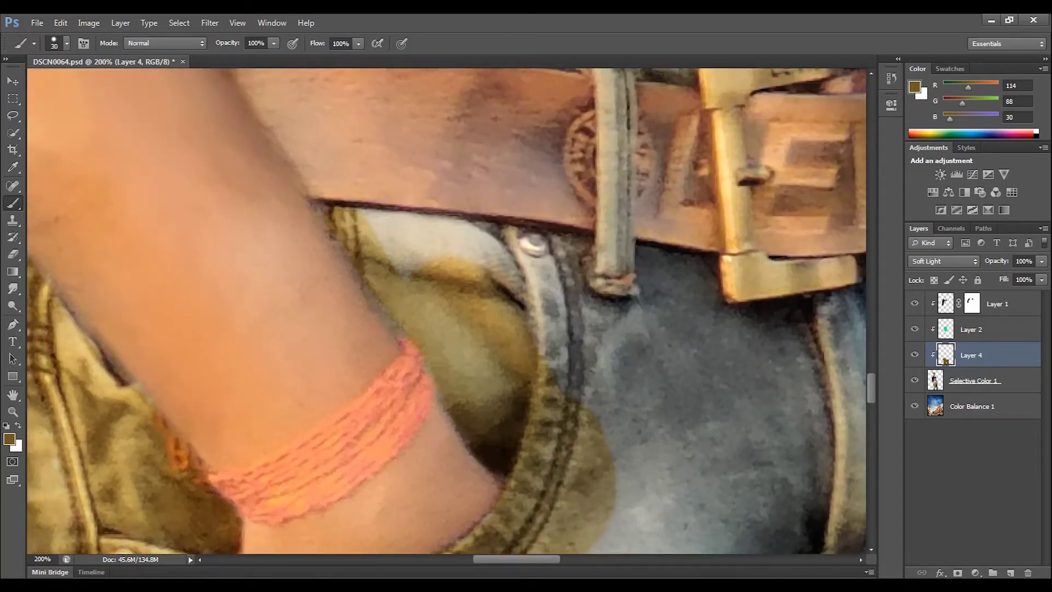
mouse_move(361, 218)
left_mouse_down()
mouse_move(543, 253)
mouse_move(576, 279)
mouse_move(606, 253)
mouse_move(672, 259)
left_mouse_up()
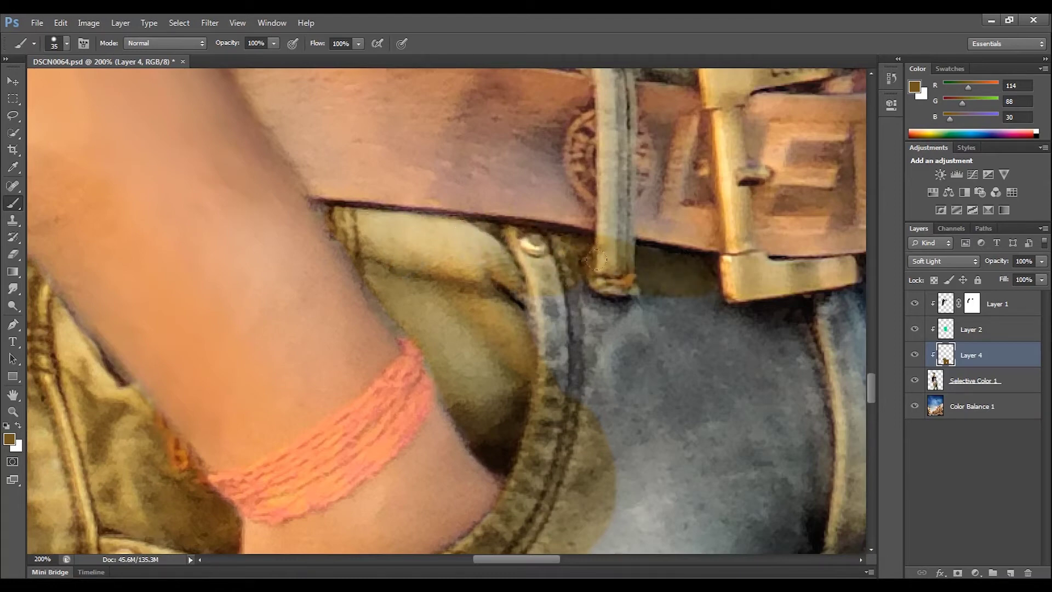
left_click_drag(610, 119, 614, 151)
left_click_drag(609, 153, 605, 238)
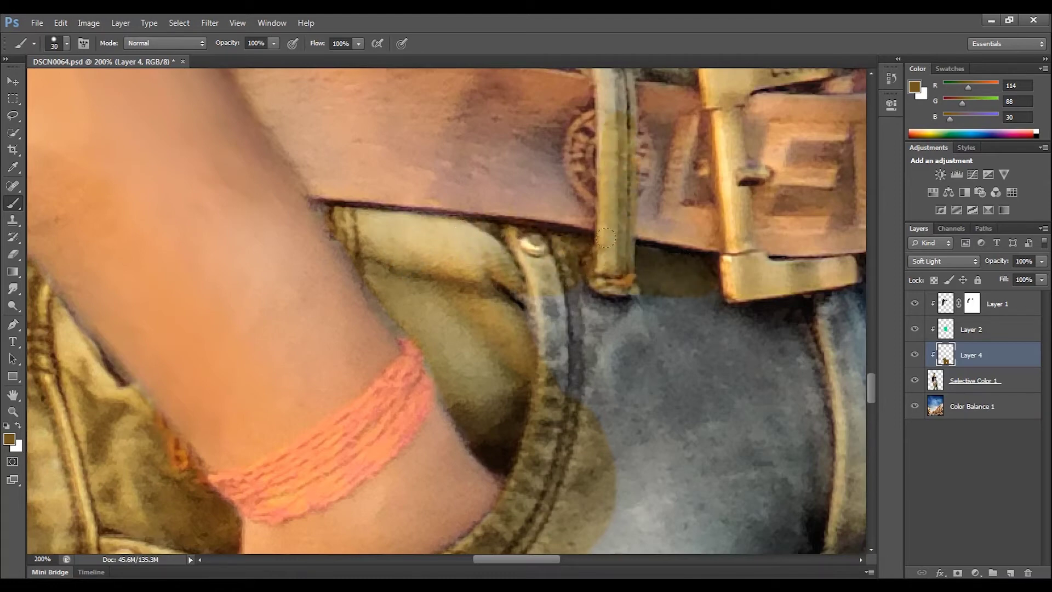
left_click_drag(615, 136, 611, 290)
left_click_drag(603, 214, 607, 236)
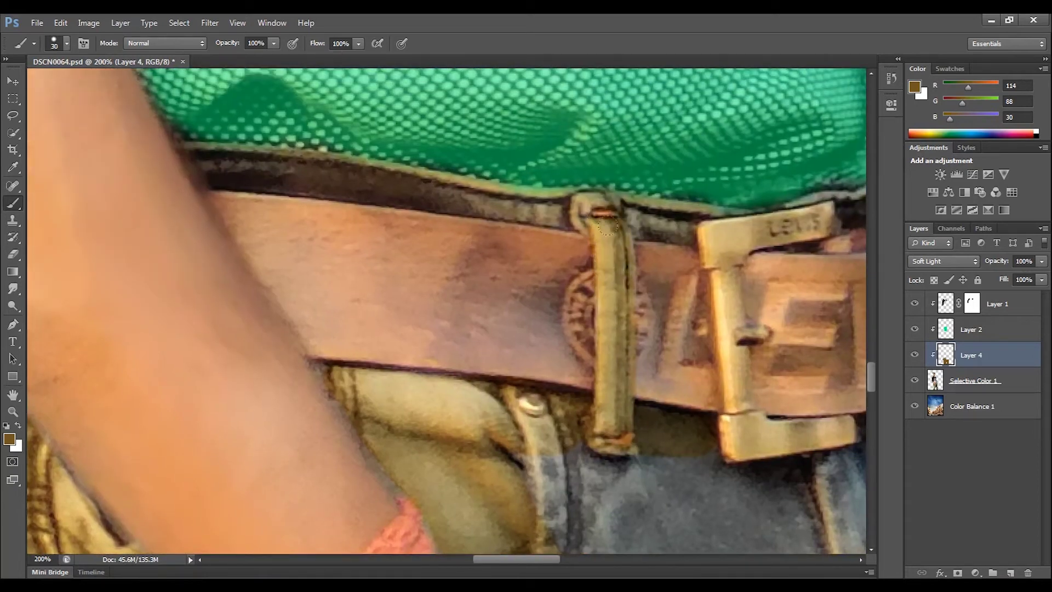
With a smaller brush, darken the belt's top edge and the jeans below it.
key("bracketleft")
left_click_drag(207, 155, 655, 216)
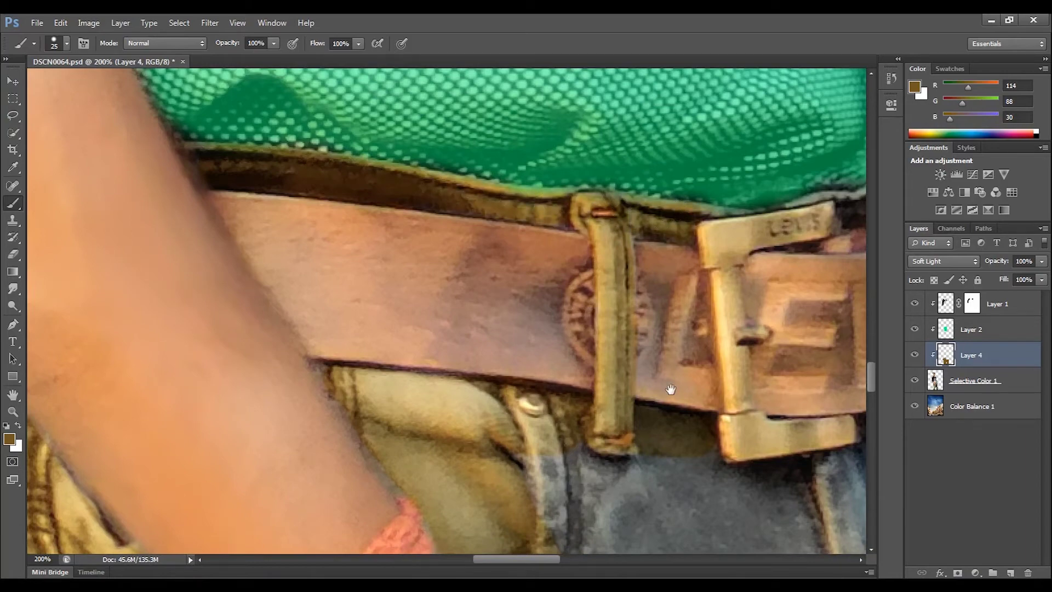
left_click_drag(671, 380, 632, 170)
left_click_drag(478, 259, 821, 237)
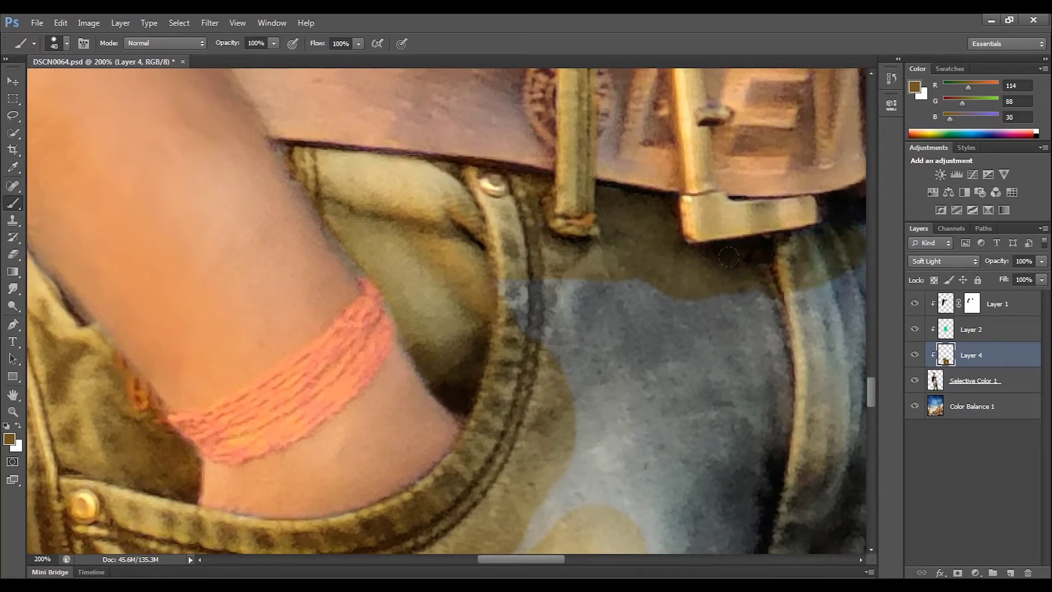
left_click_drag(822, 238, 520, 307)
mouse_move(788, 235)
left_mouse_down()
mouse_move(350, 233)
mouse_move(466, 181)
mouse_move(486, 259)
left_mouse_up()
Tint the belt edge, pocket seam and blue denim beside the lower pocket.
key("bracketleft")
left_click_drag(476, 174, 477, 157)
mouse_move(514, 284)
left_mouse_down()
mouse_move(553, 327)
mouse_move(721, 441)
left_mouse_up()
mouse_move(419, 286)
left_mouse_down()
mouse_move(471, 315)
mouse_move(592, 433)
left_mouse_up()
left_click_drag(564, 400, 723, 493)
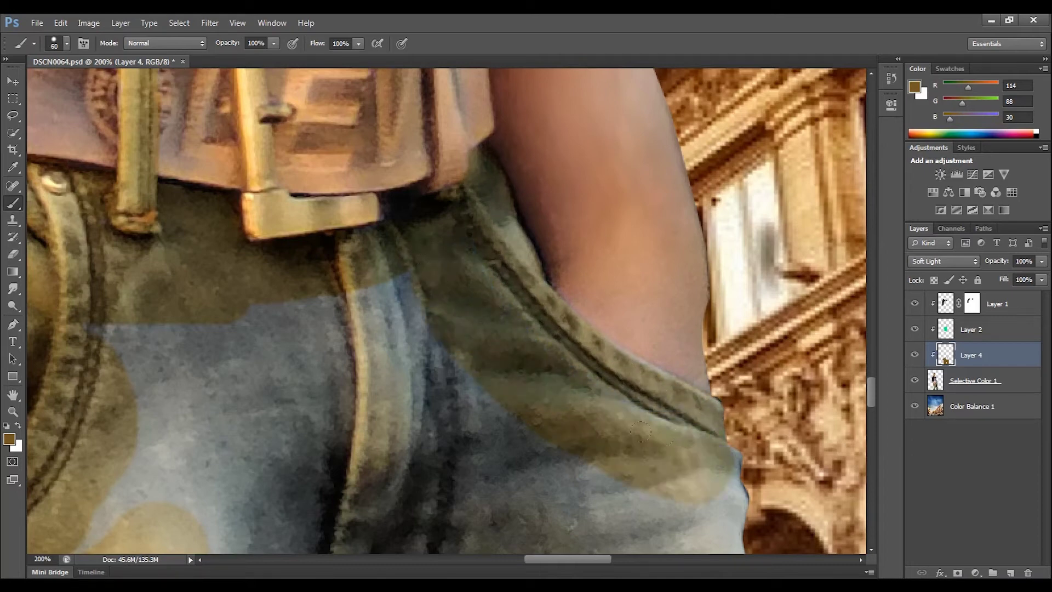
left_click_drag(680, 461, 630, 512)
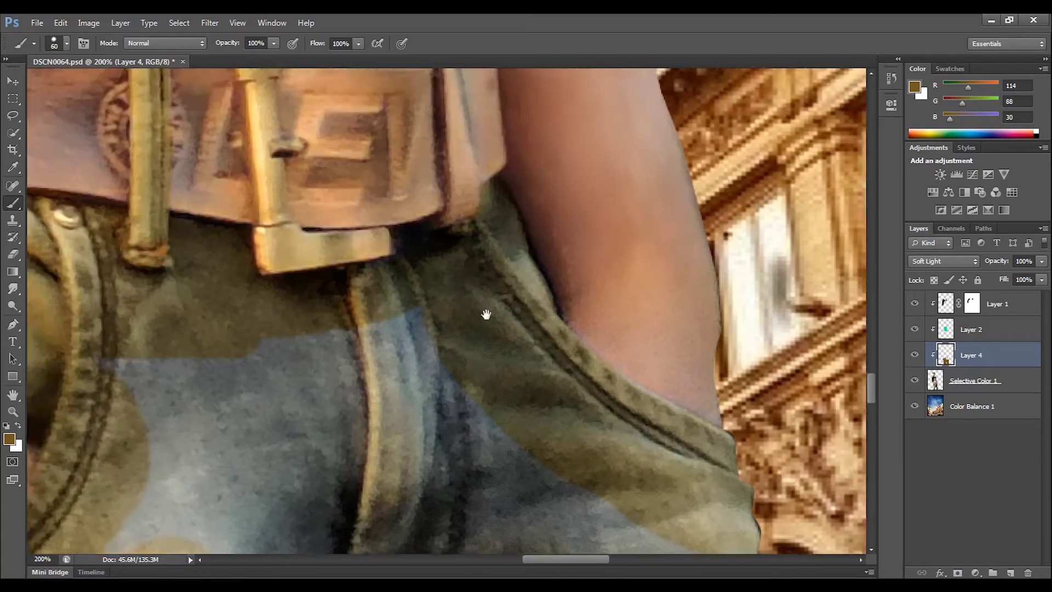
left_click_drag(486, 312, 557, 458)
Zoom in on the buckle, tint the top of the belt loop, then zoom back out.
key("ctrl+plus")
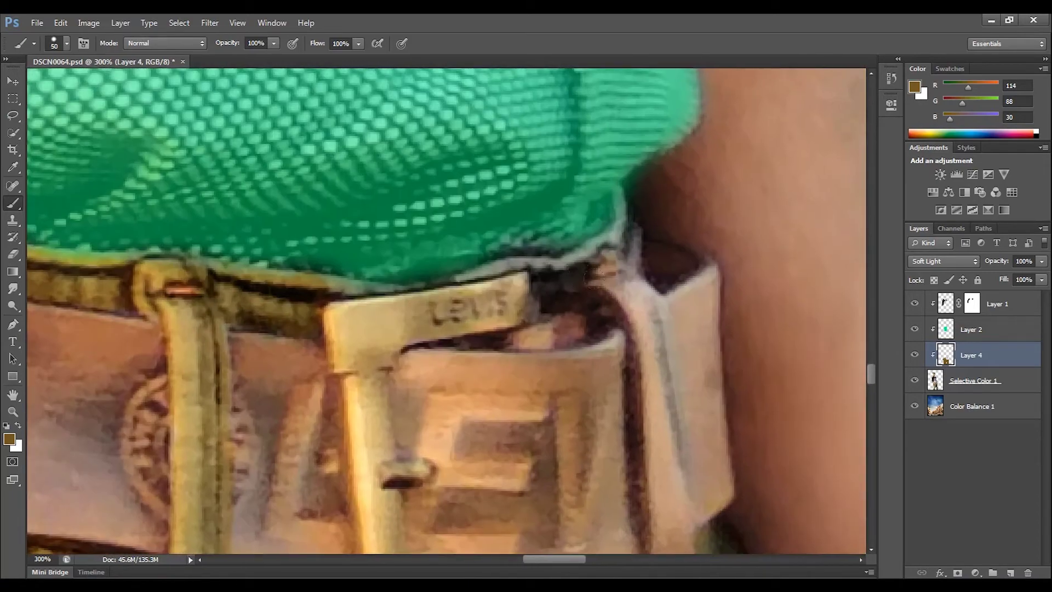
mouse_move(631, 247)
left_mouse_down()
mouse_move(628, 233)
mouse_move(529, 267)
left_mouse_up()
key("bracketright")
key("bracketleft")
key("bracketleft")
key("bracketleft")
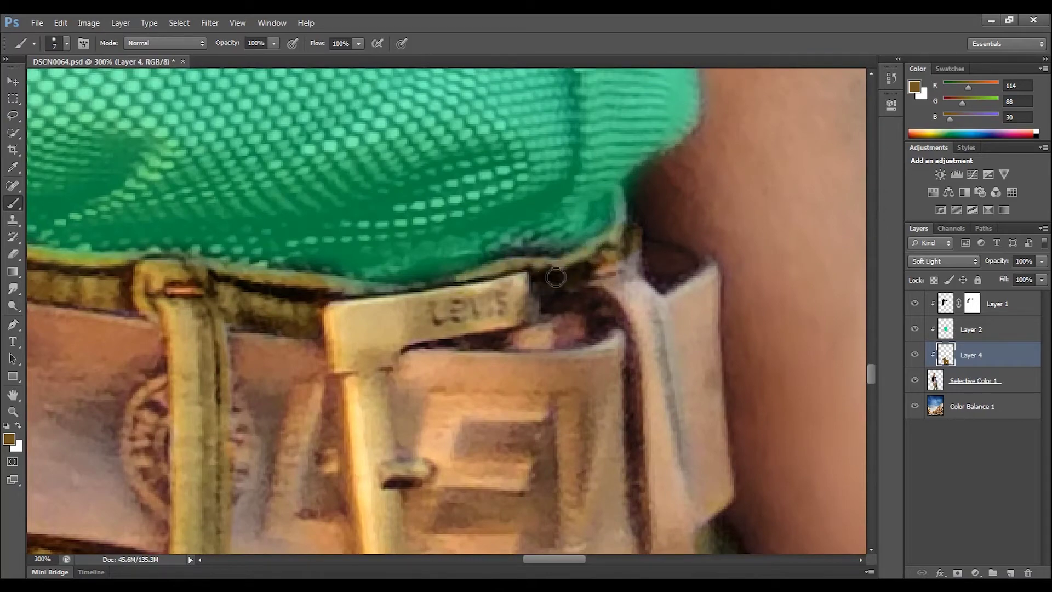
key("ctrl+minus")
key("ctrl+minus")
key("ctrl+minus")
key("ctrl+minus")
key("ctrl+minus")
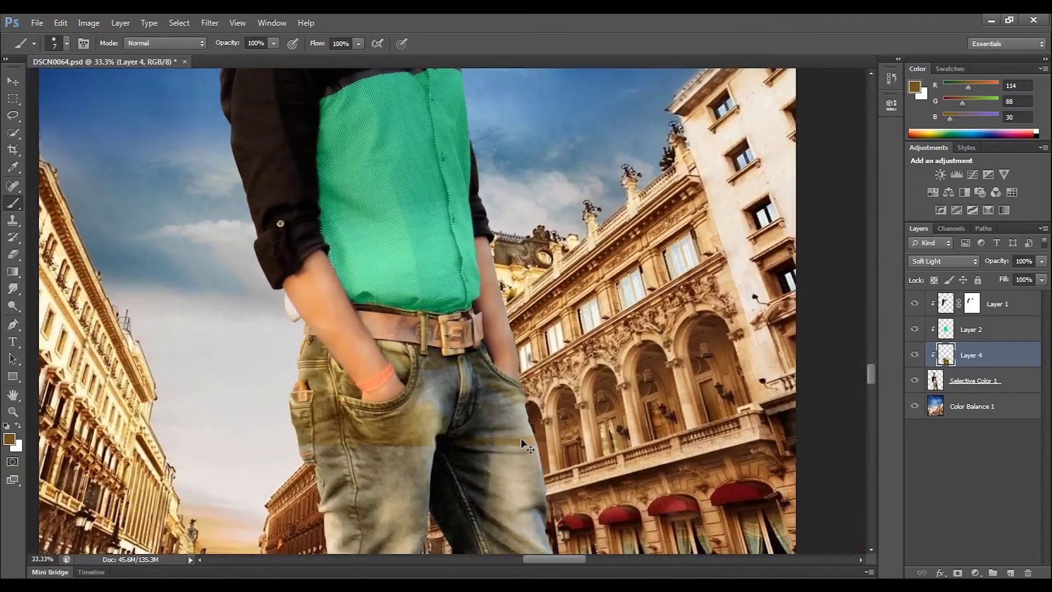
Enlarge the brush to about 298 px and darken the bluish patch on the right leg.
key("bracketright")
key("bracketright")
key("bracketright")
right_click(523, 438)
left_click_drag(603, 298, 632, 297)
key("Return")
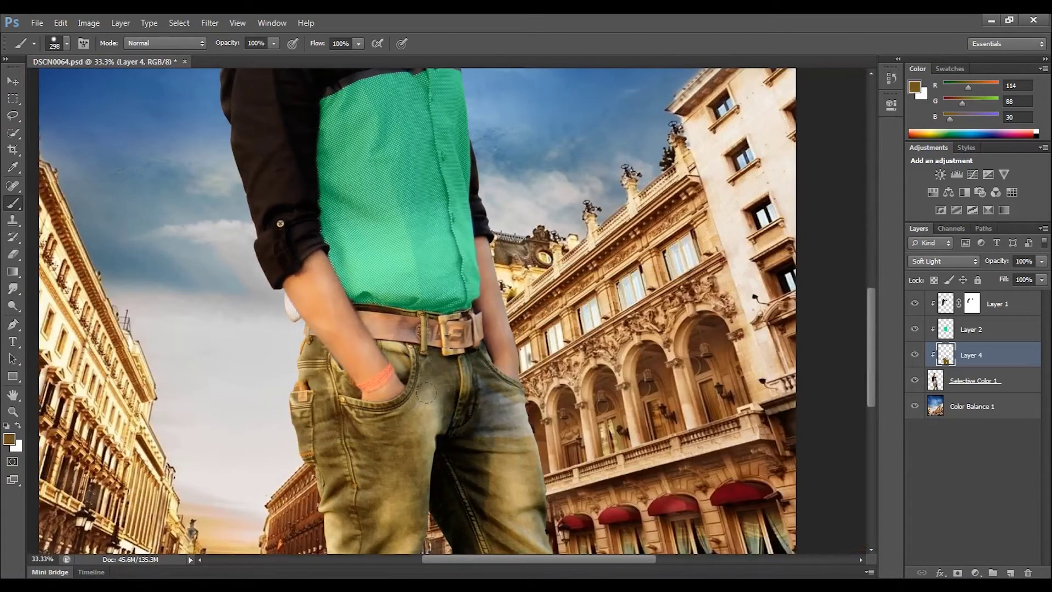
mouse_move(422, 396)
left_mouse_down()
mouse_move(507, 416)
mouse_move(536, 486)
left_mouse_up()
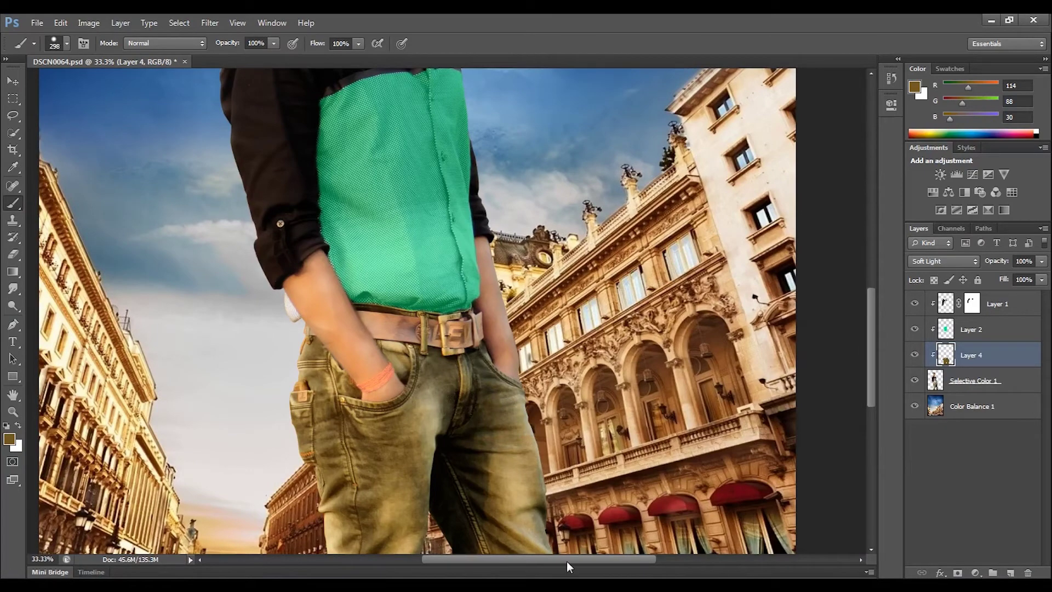
key("ctrl+minus")
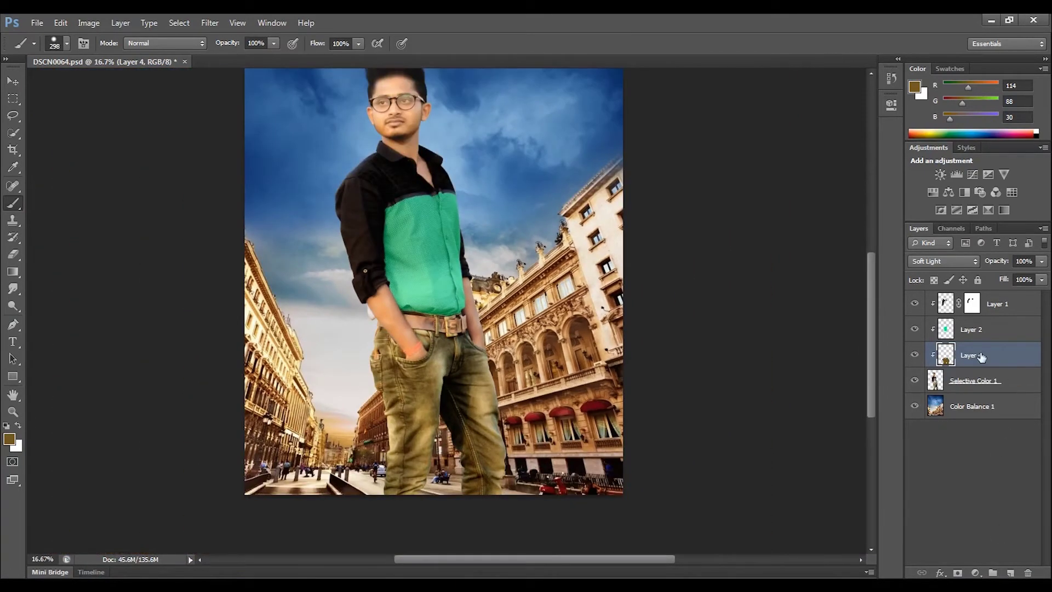
Duplicate the brown jeans tint layer twice, lowering the first copy's opacity.
left_click_drag(991, 360, 1011, 573)
left_click(1043, 261)
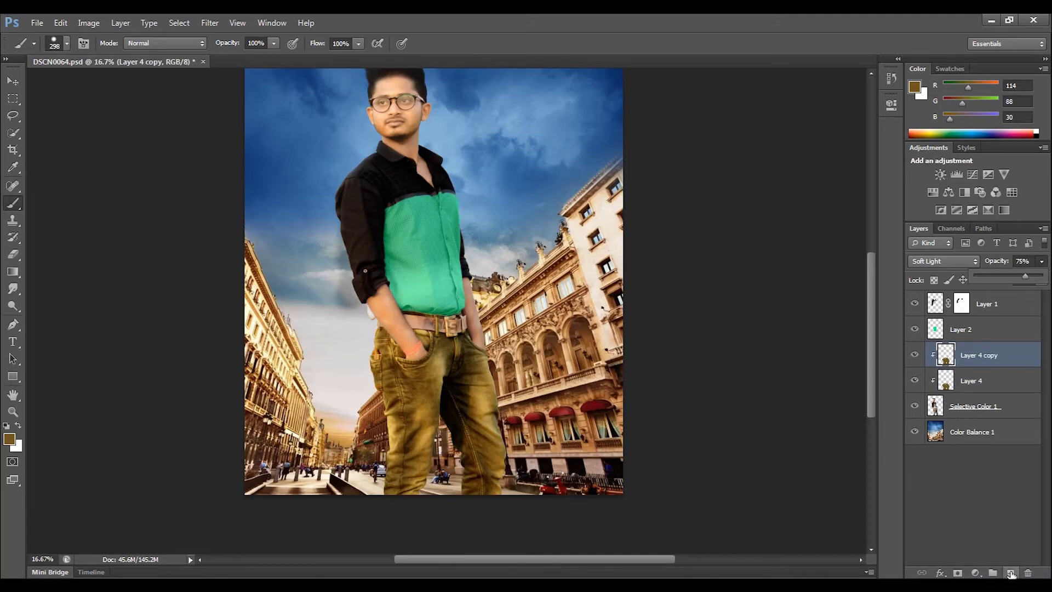
left_click_drag(984, 363, 1011, 573)
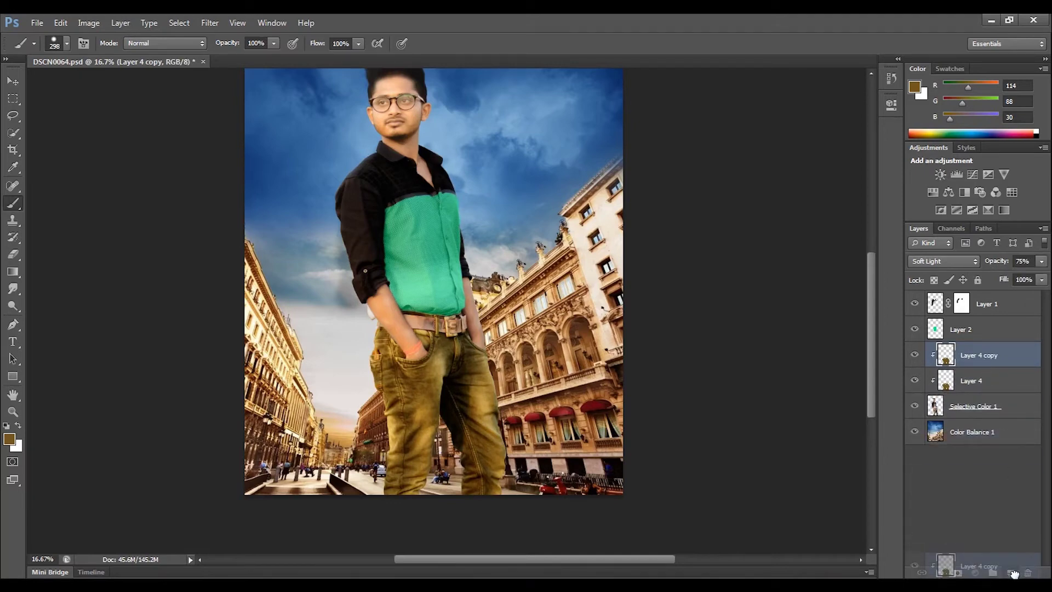
Fill the jeans selection with black via Edit > Fill, then deselect.
left_click(948, 357, "ctrl")
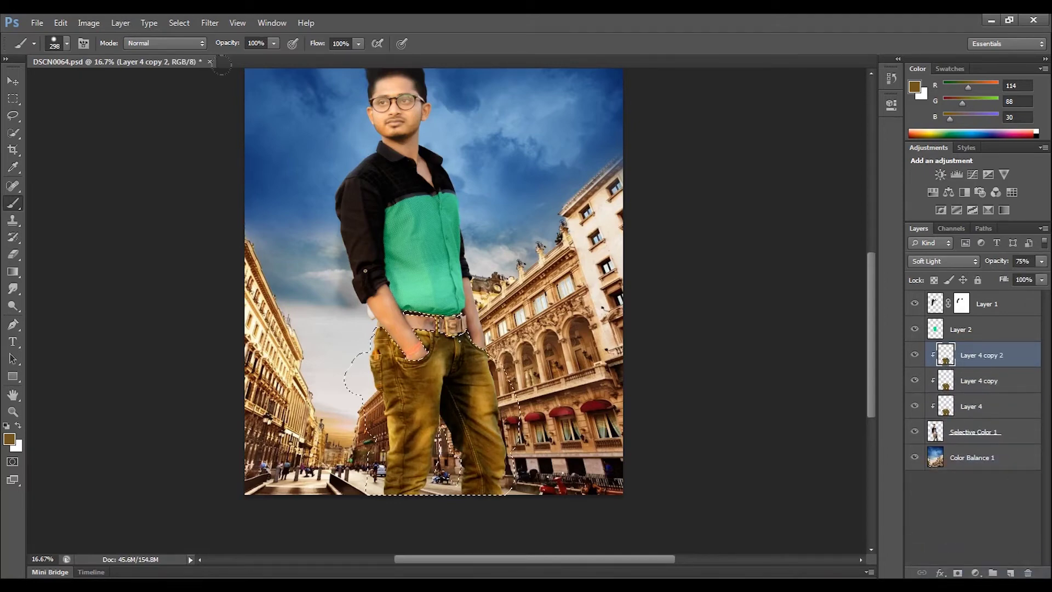
left_click(69, 24)
left_click(88, 211)
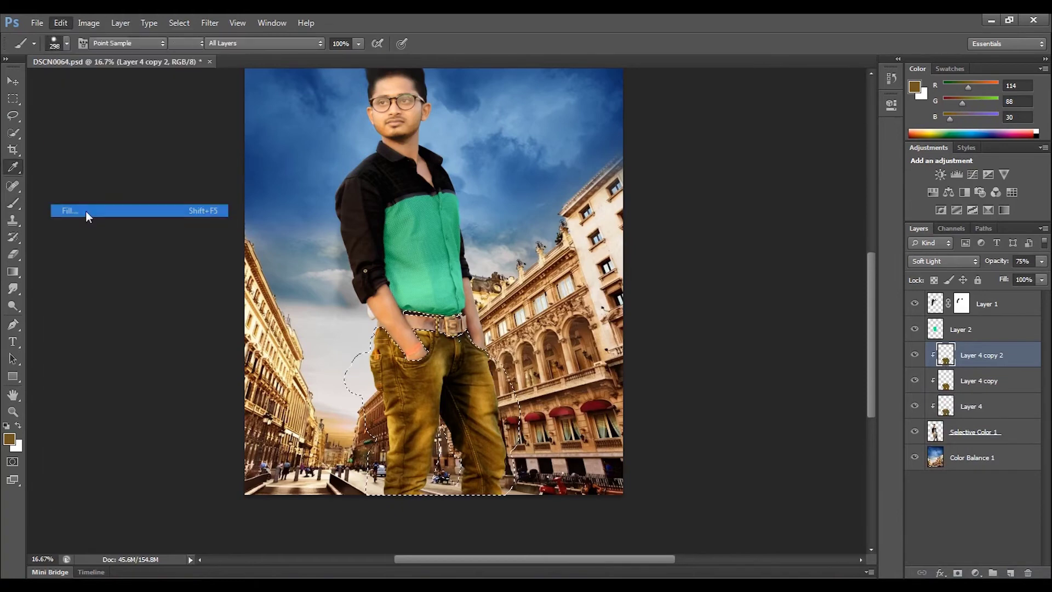
left_click(509, 189)
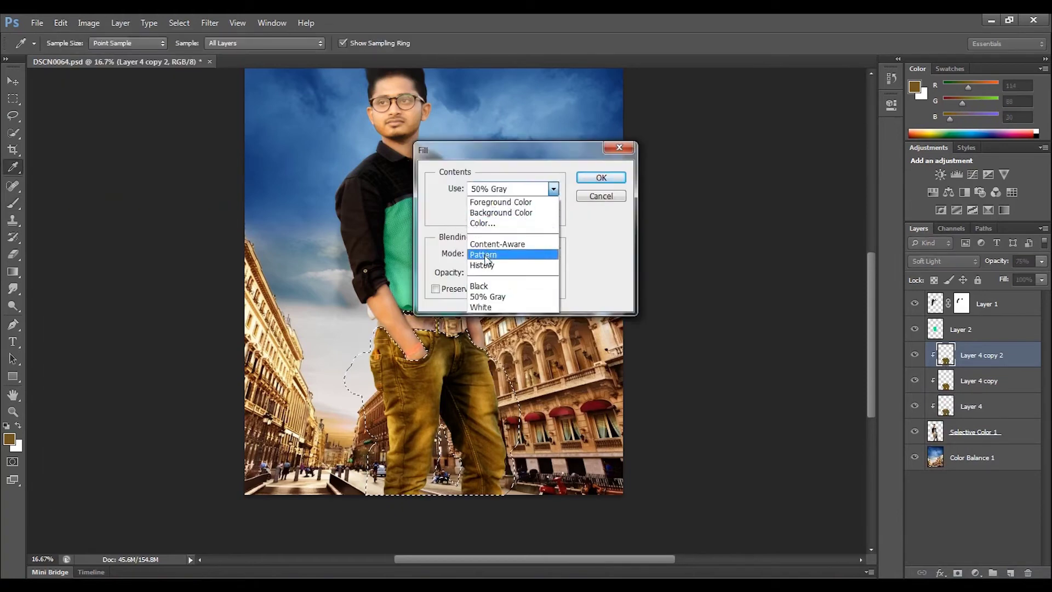
left_click(480, 286)
left_click(601, 177)
key("ctrl+d")
Lower Layer 4 copy 2's opacity to about 39%.
key("b")
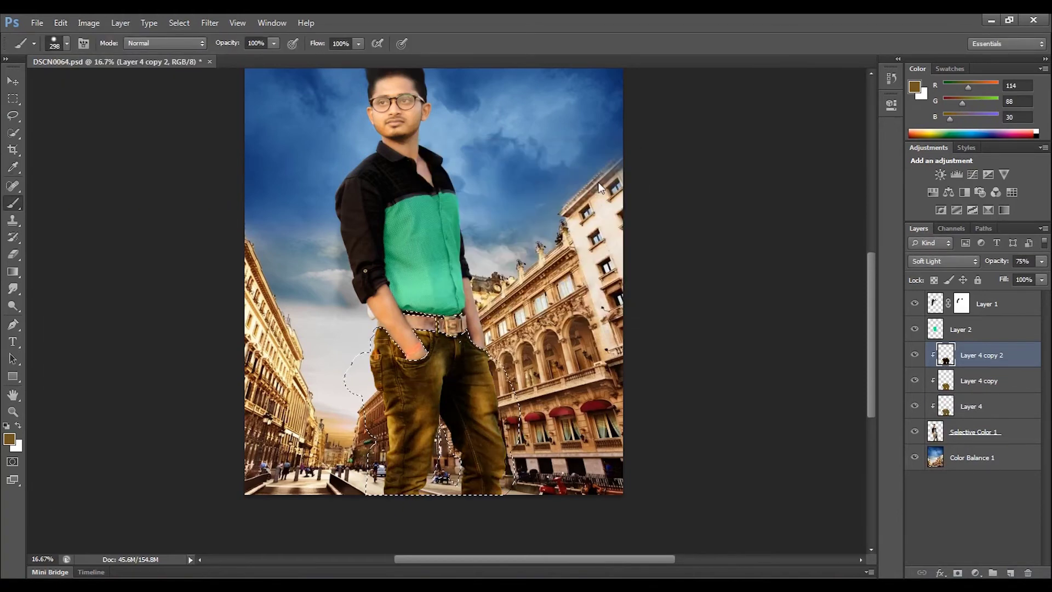
left_click(1041, 262)
left_click(1005, 276)
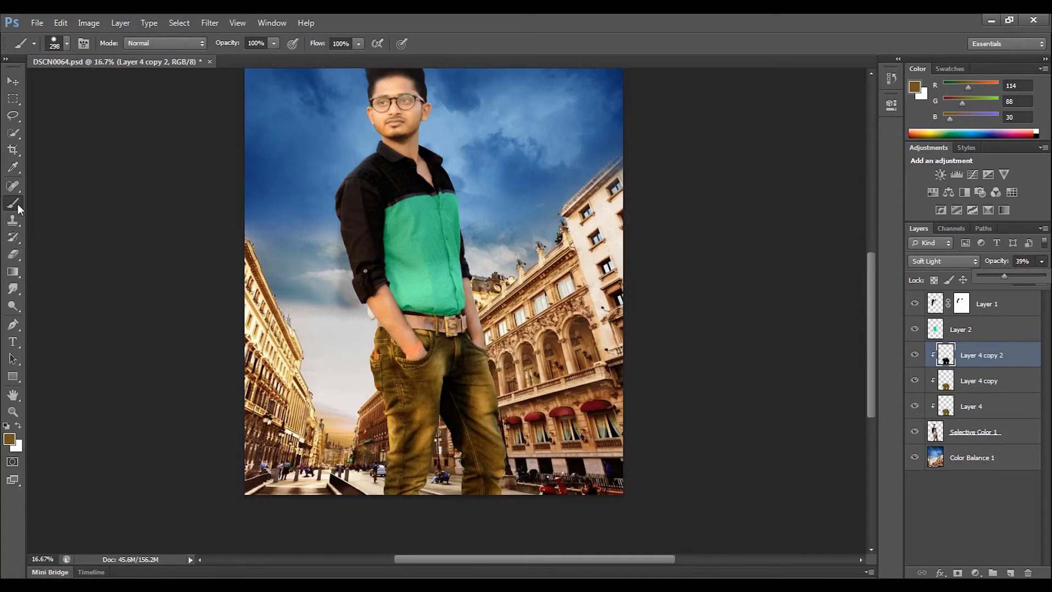
Add a layer mask to Layer 4 copy 2 and paint black on it with a large brush.
right_click(490, 308)
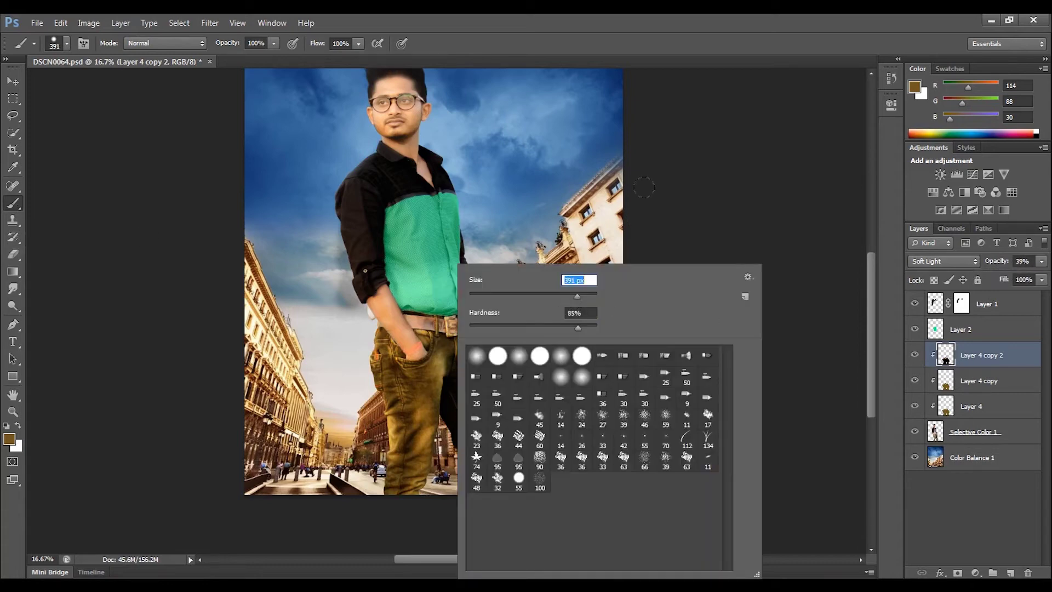
key("d")
left_click(958, 573)
right_click(596, 296)
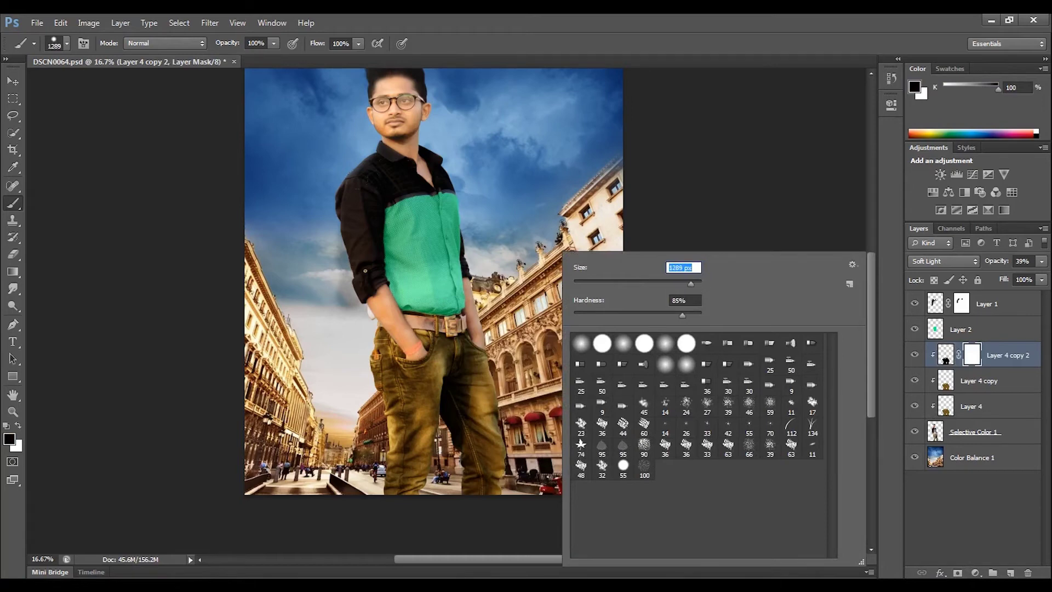
key("Return")
mouse_move(378, 221)
left_mouse_down()
mouse_move(400, 258)
mouse_move(472, 321)
left_mouse_up()
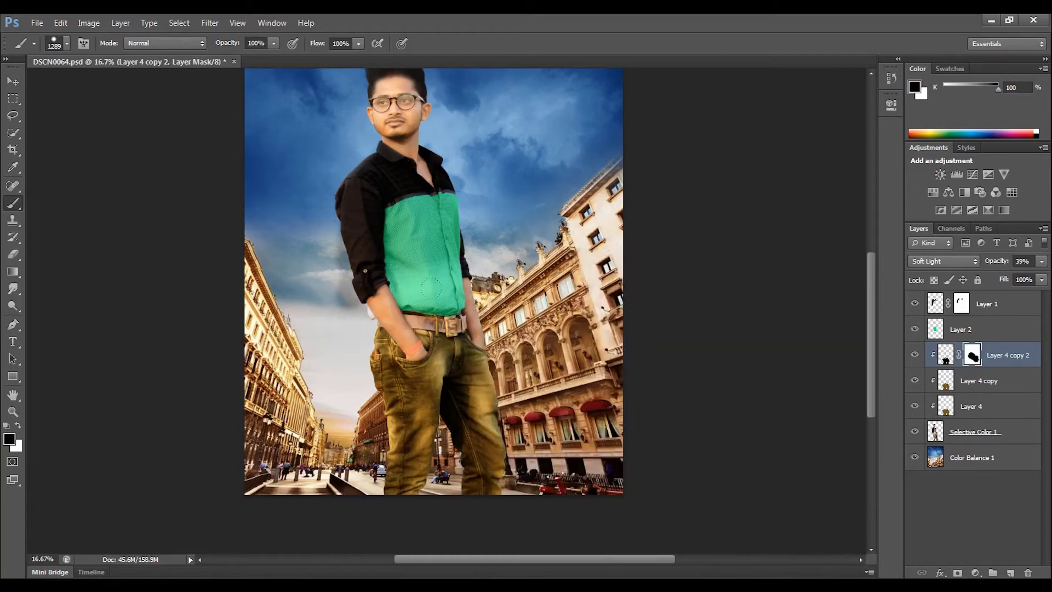
Adjust the brush hardness, check the zoom, and select the Color Balance 1 background layer.
right_click(548, 239)
key("Tab")
key("Return")
key("ctrl+minus")
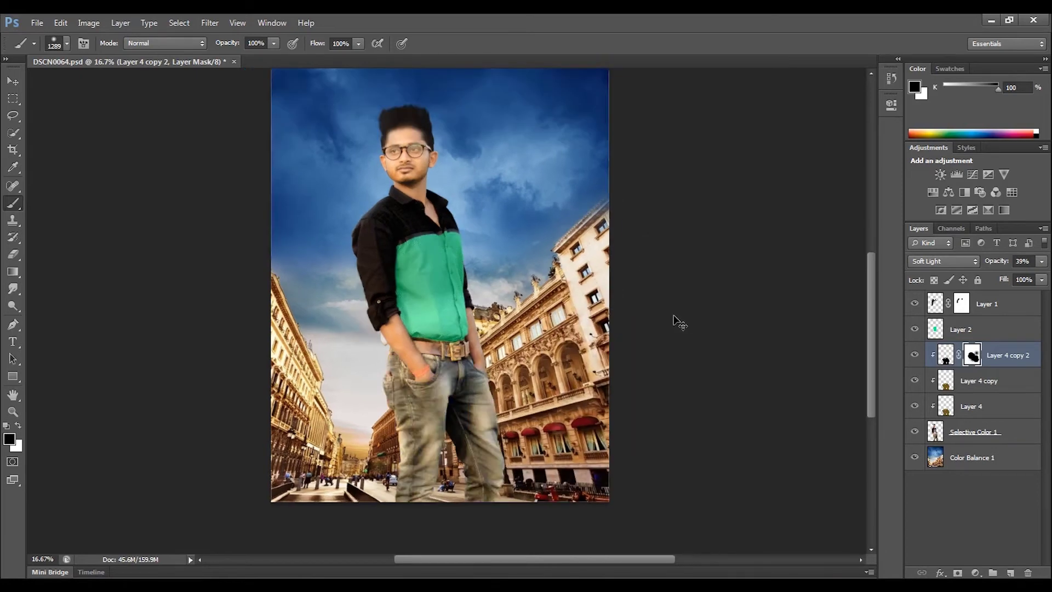
key("ctrl+plus")
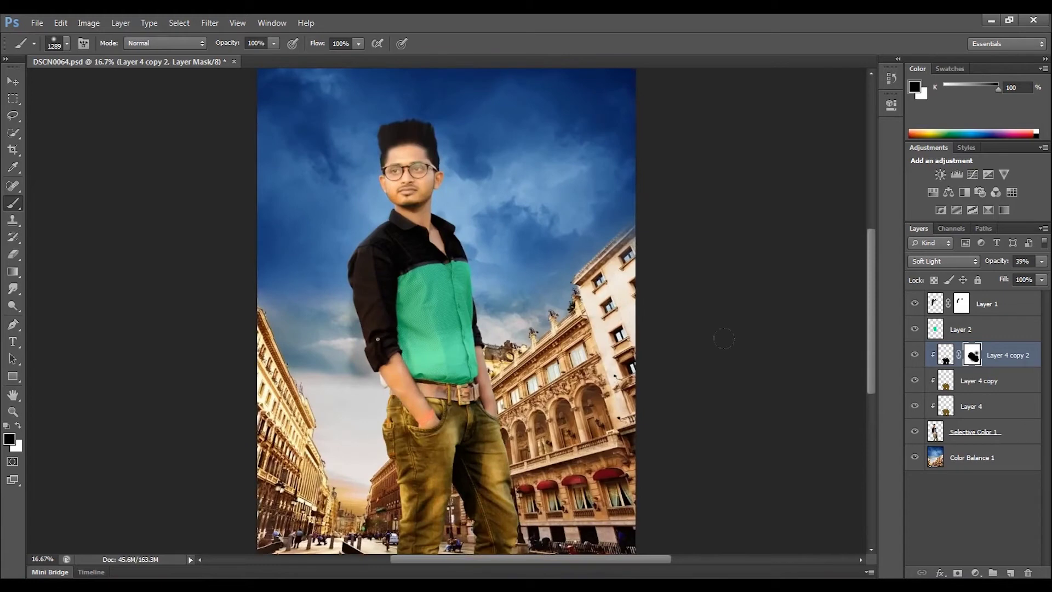
key("alt+shift+bracketleft")
left_click(210, 22)
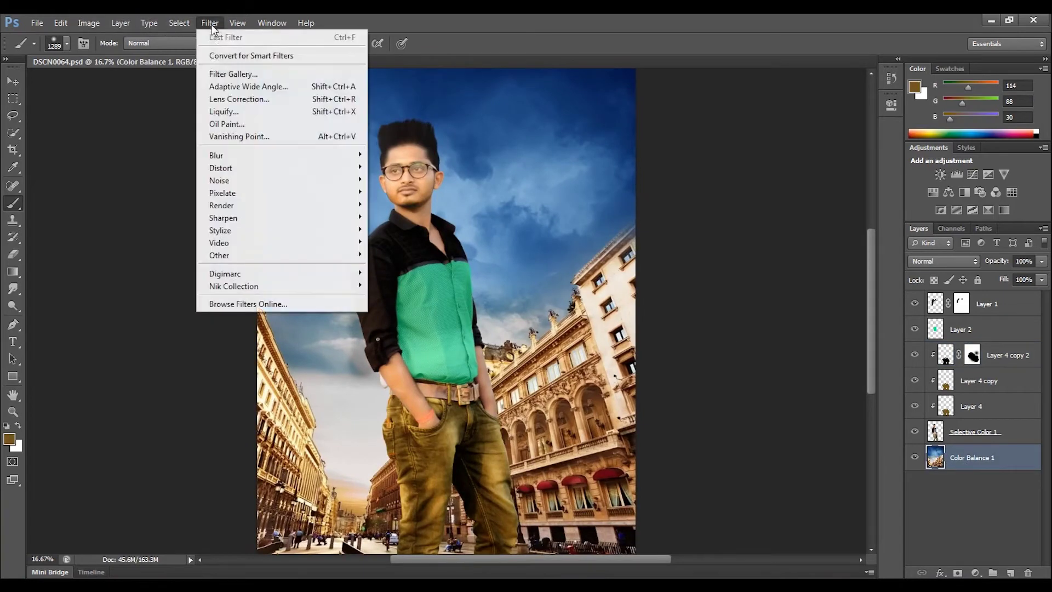
Blur the Color Balance 1 background with a Gaussian Blur of about 16.8 pixels.
left_click(406, 250)
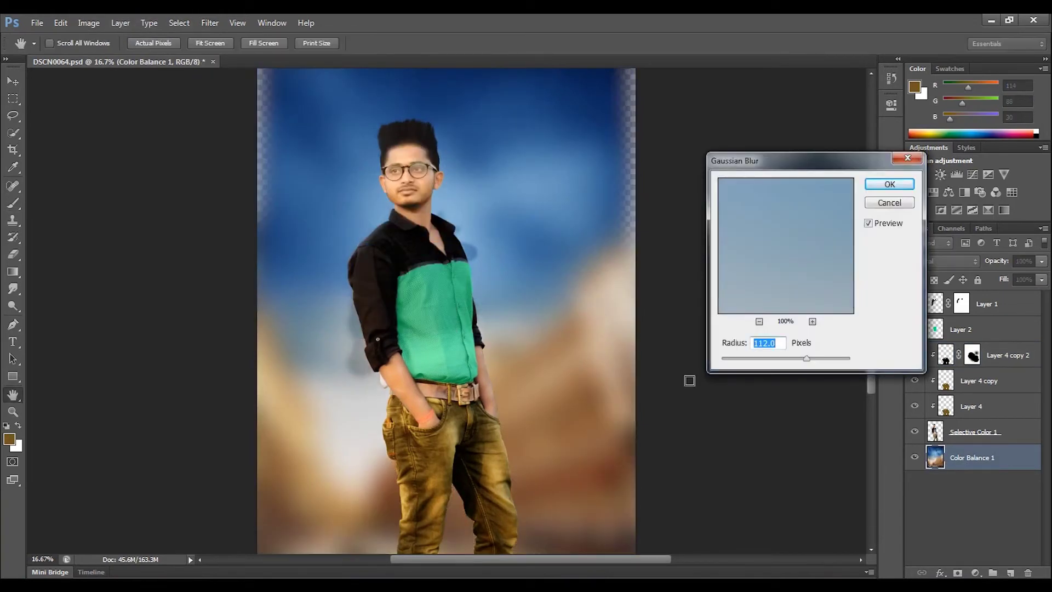
left_click(745, 360)
left_click_drag(751, 358, 761, 359)
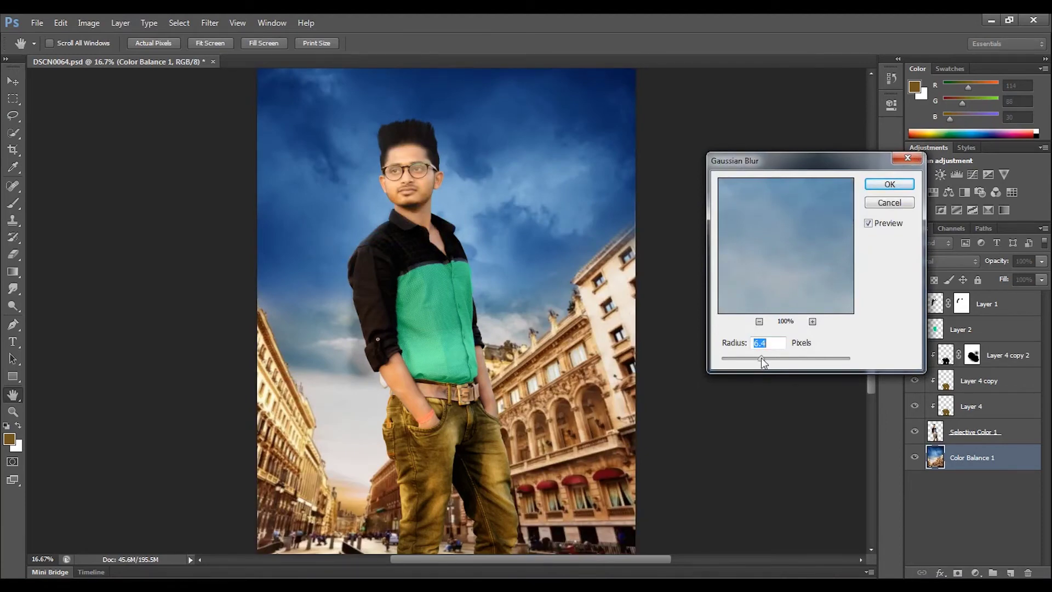
left_click_drag(761, 359, 777, 360)
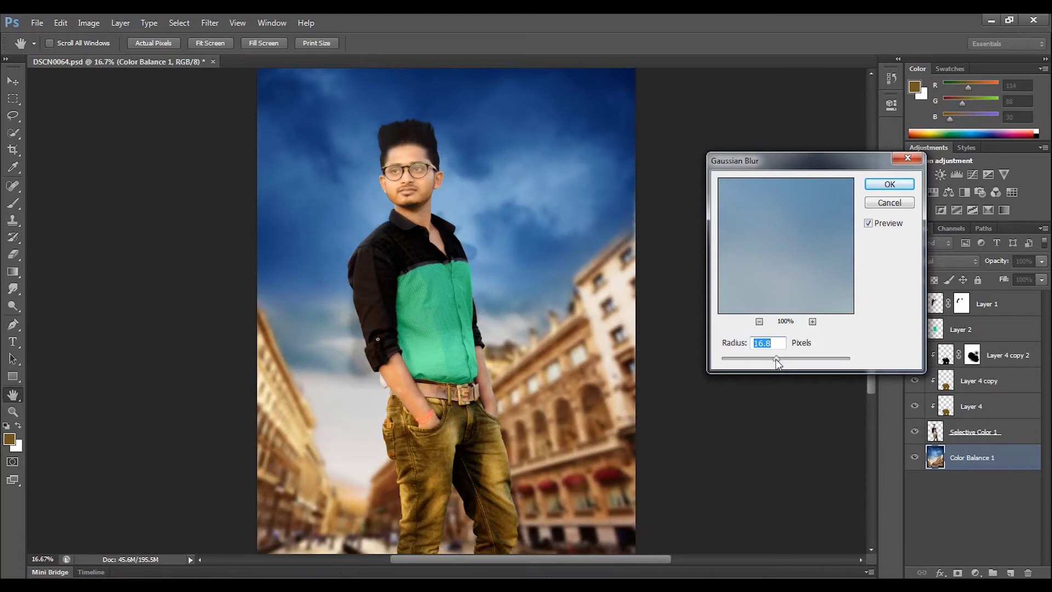
left_click(888, 184)
key("b")
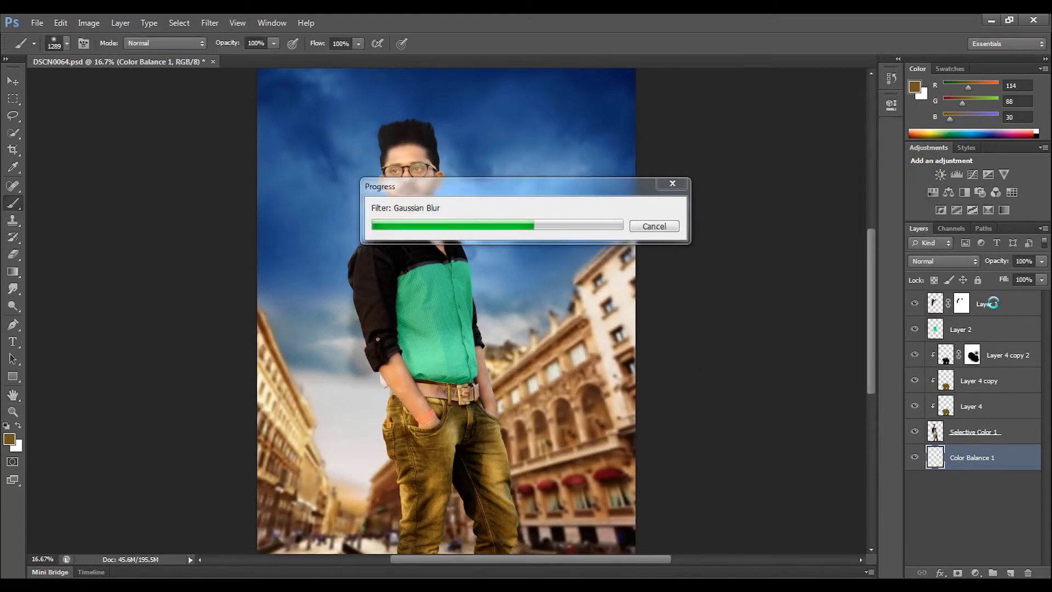
left_click(994, 306)
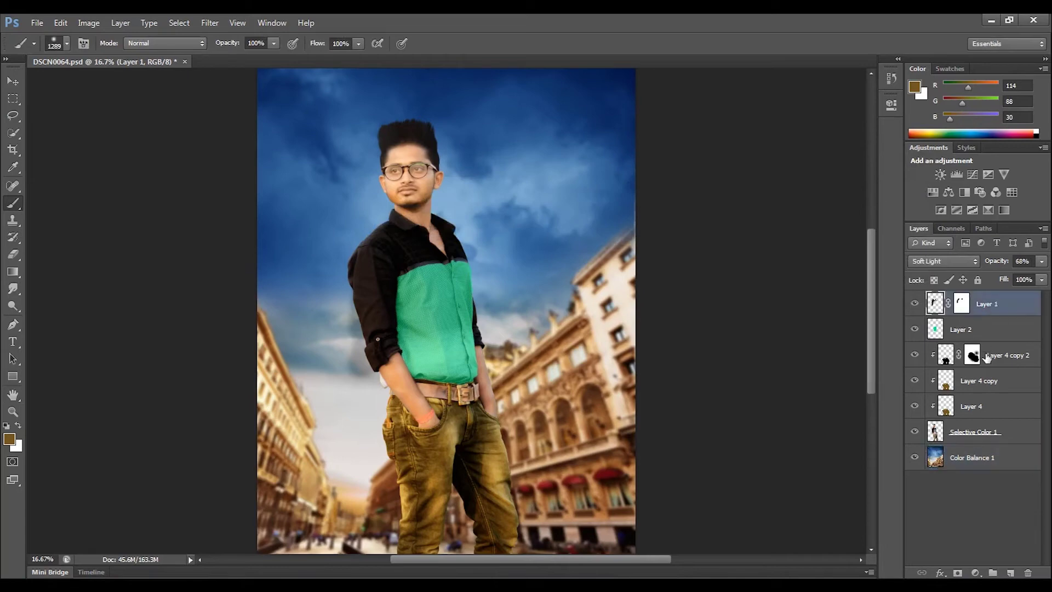
Merge Layer 1 down through Selective Color 1, then undo the merge.
left_click(975, 433, "shift")
left_click(1043, 228)
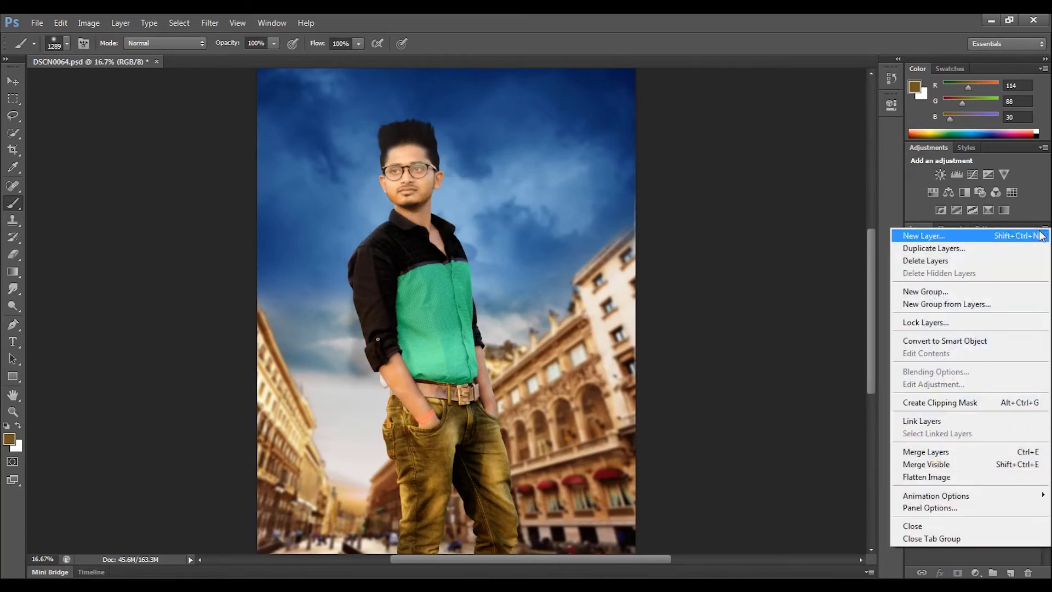
left_click(927, 453)
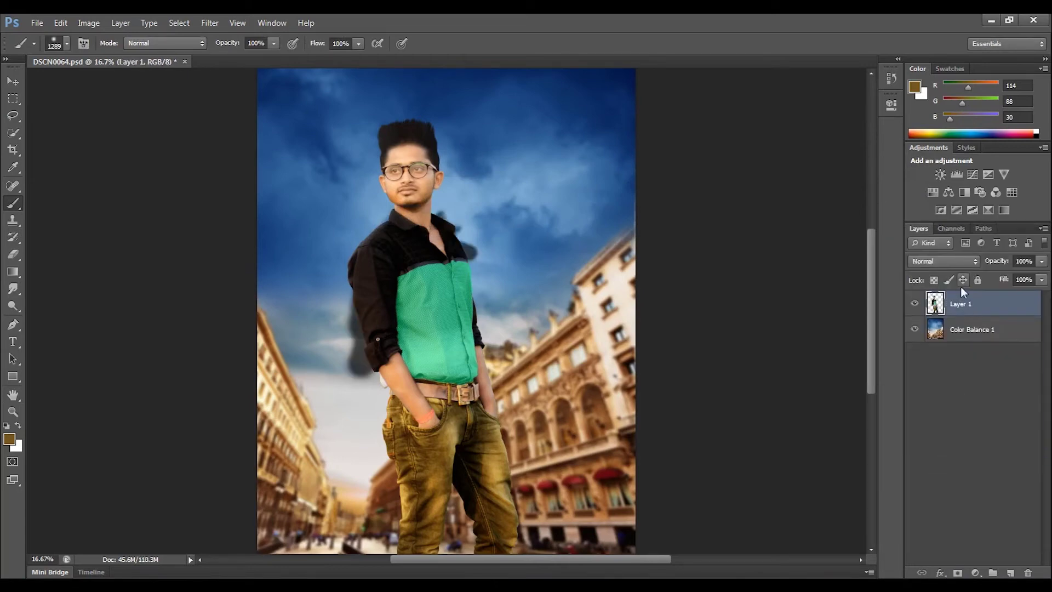
left_click(61, 23)
left_click(74, 62)
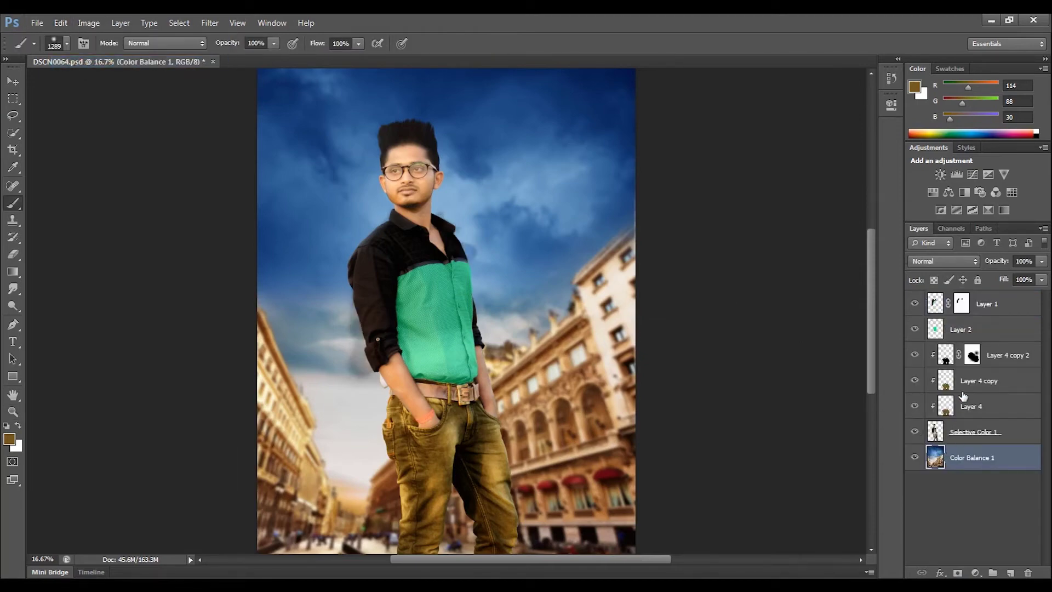
Reselect Layer 1 through Selective Color 1 and toggle Layer 1's visibility to compare the shirt.
left_click(979, 306)
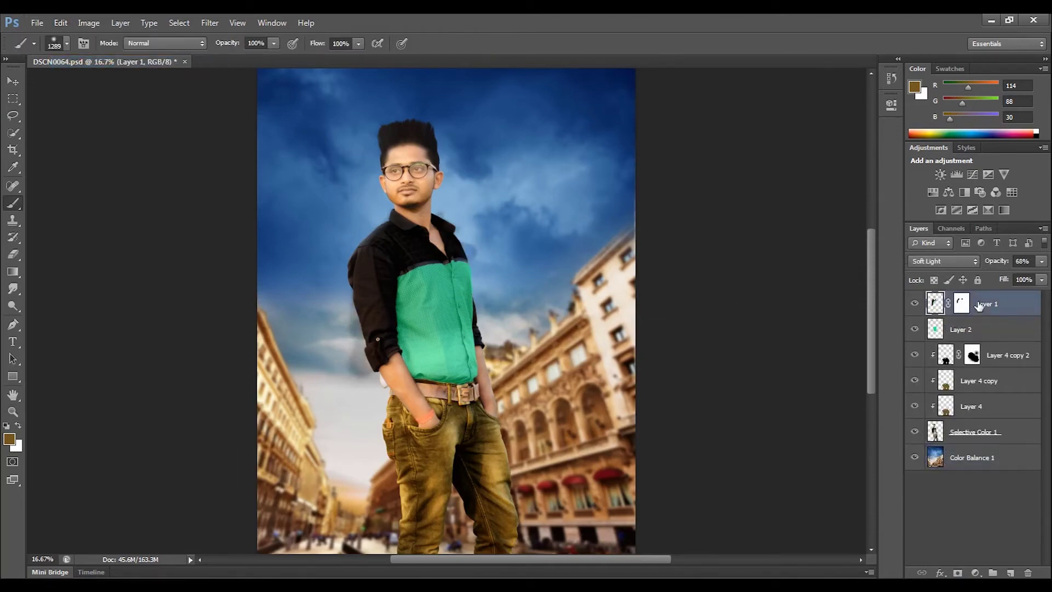
left_click(964, 433, "shift")
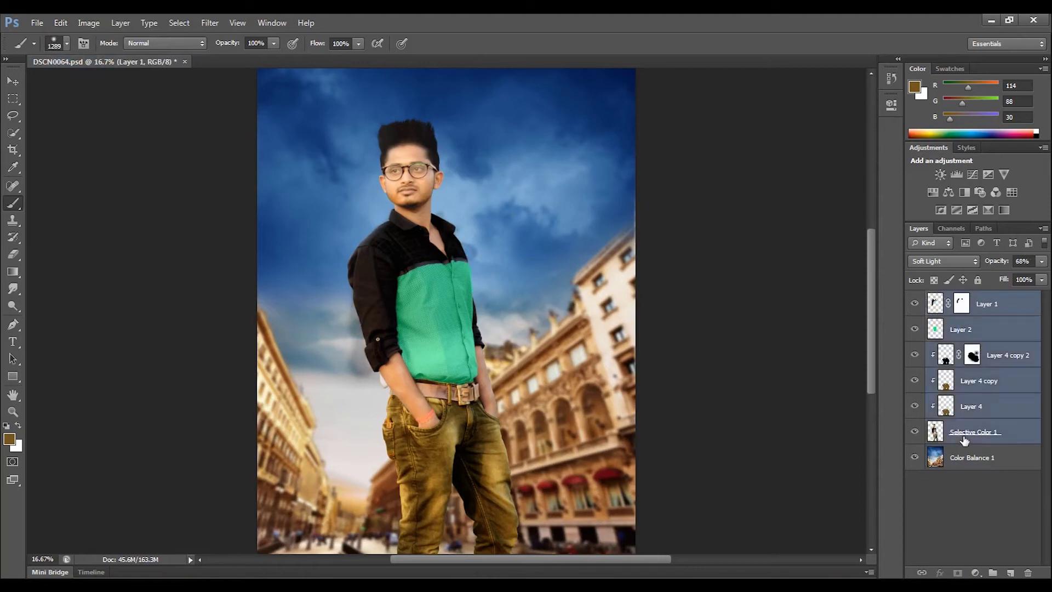
left_click(914, 304)
left_click(914, 304)
left_click(914, 304)
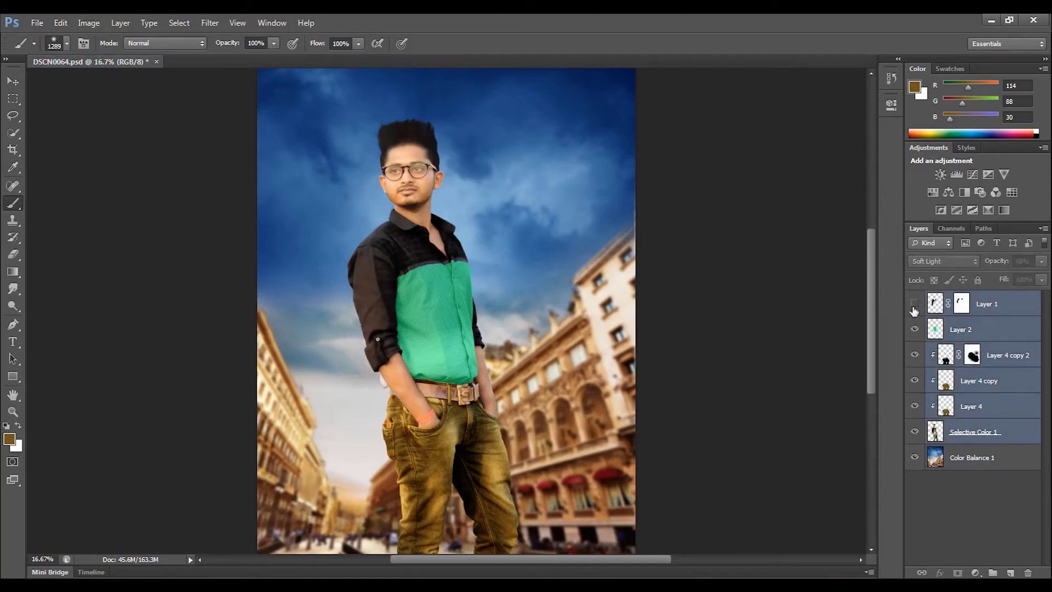
Clip Layer 2 and Layer 1 to the layers below and merge the selection into Layer 1.
left_click(991, 341, "alt")
left_click(989, 317, "alt")
left_click(1043, 228)
left_click(932, 454)
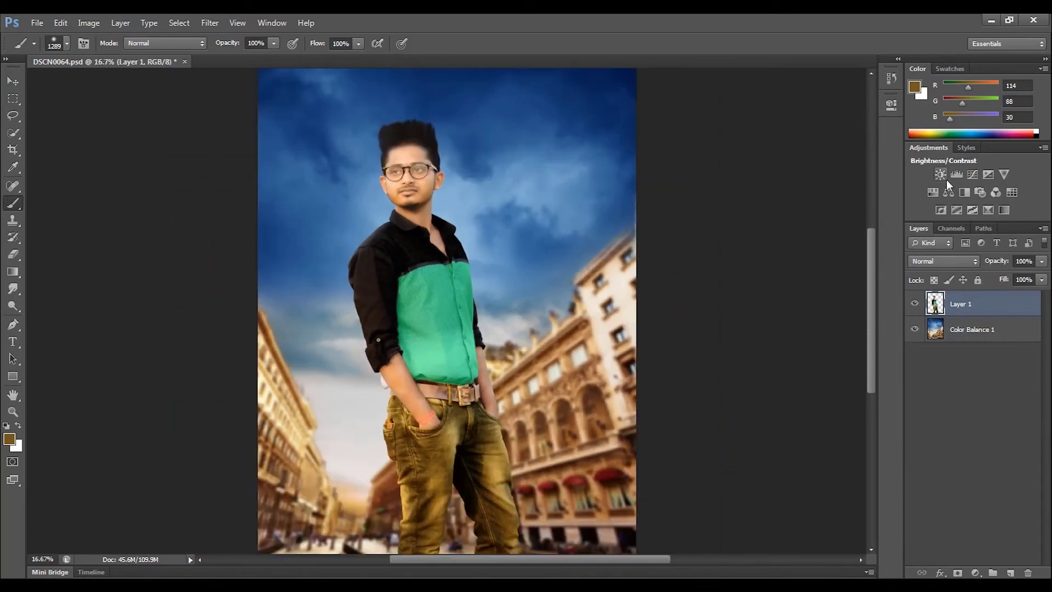
left_click(948, 192)
Clip Color Balance 2 to Layer 1 with midtones +19 toward blue and +11 toward red.
left_click_drag(761, 212, 769, 213)
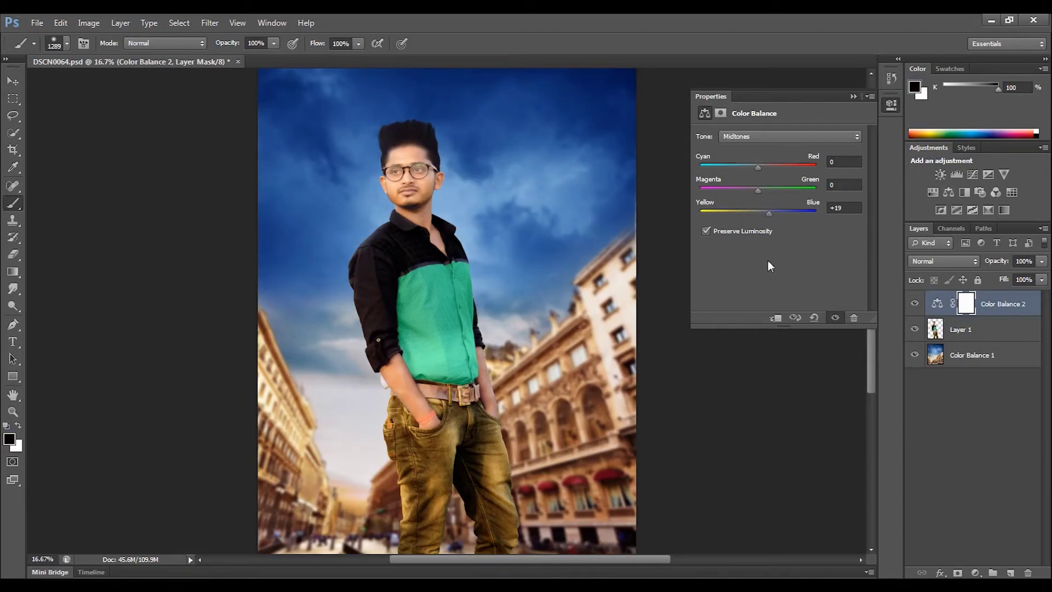
left_click(775, 318)
left_click_drag(756, 165, 765, 166)
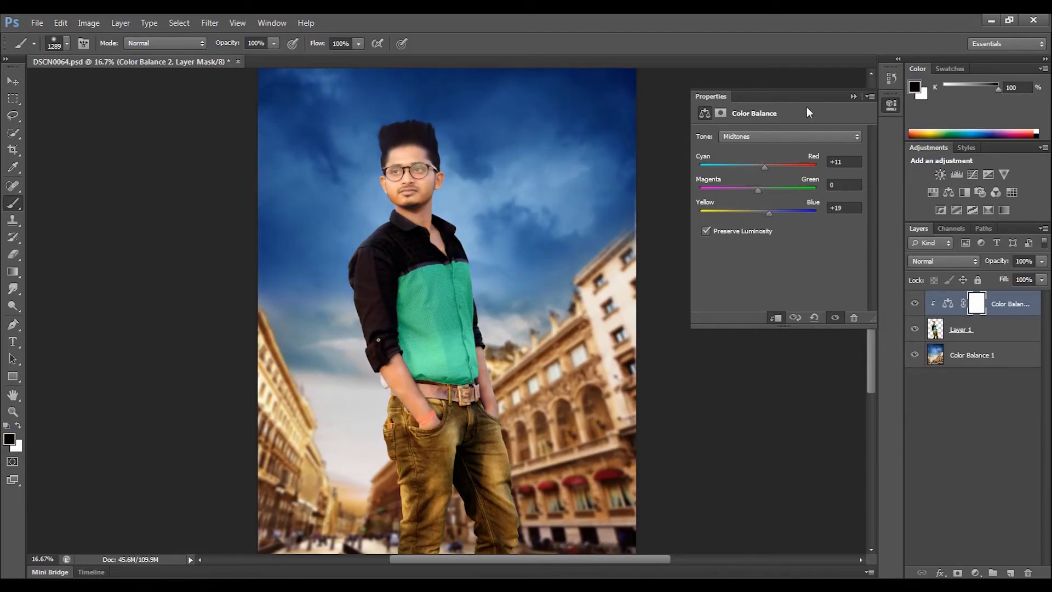
left_click(853, 96)
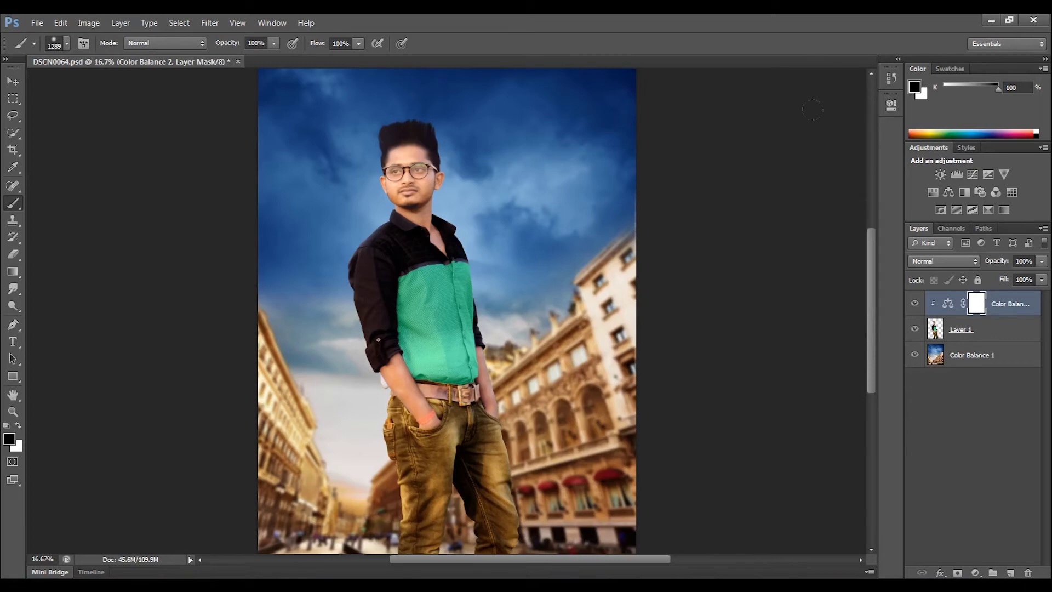
left_click(964, 332)
left_click(210, 23)
mouse_move(233, 286)
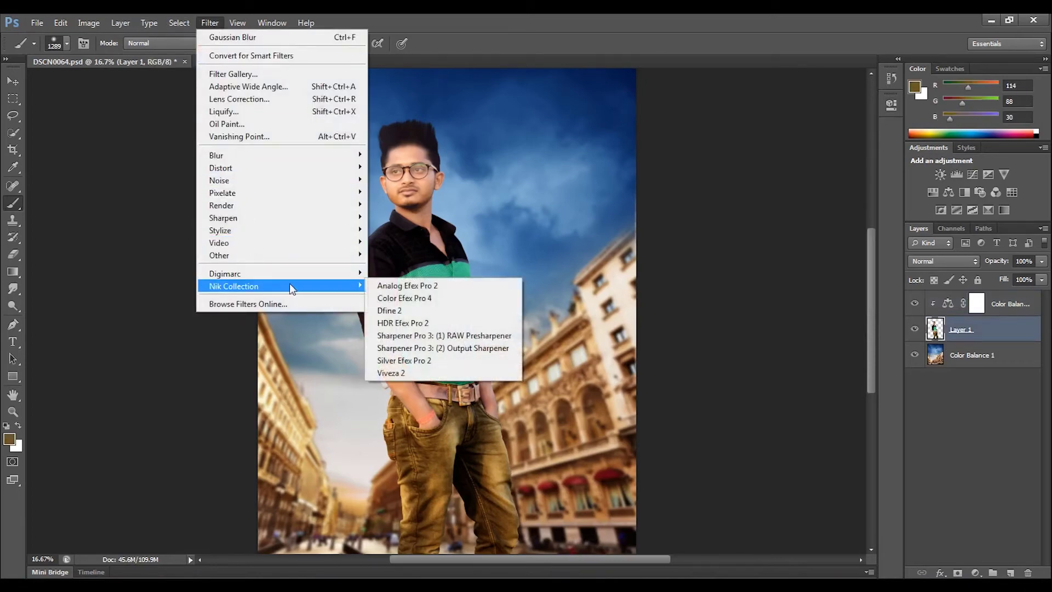
Apply Color Efex Pro 4's Detail Extractor to Layer 1 at about 14% detail and 16% contrast.
left_click(409, 297)
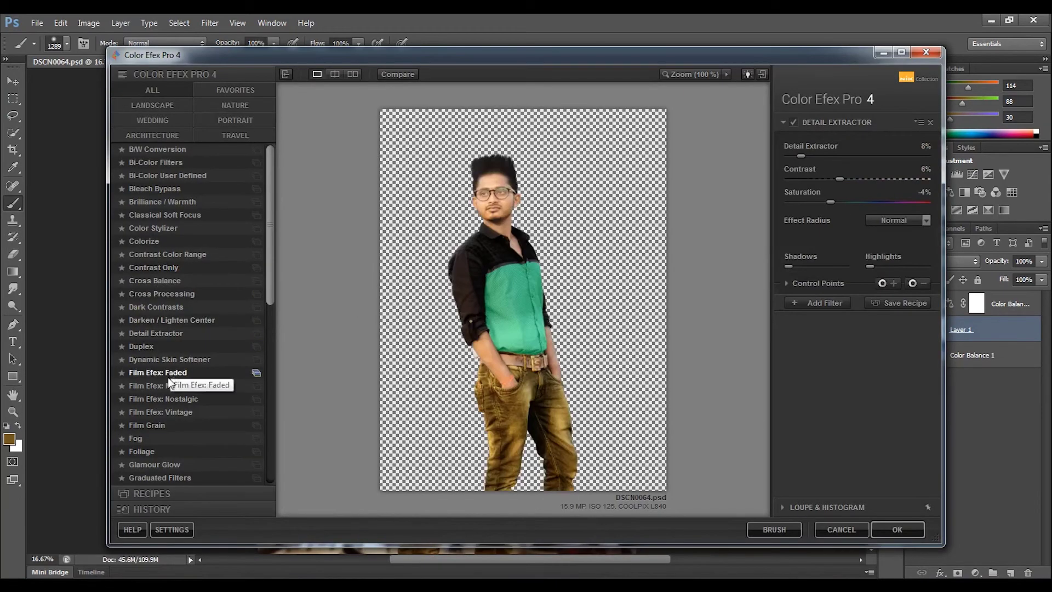
left_click(160, 333)
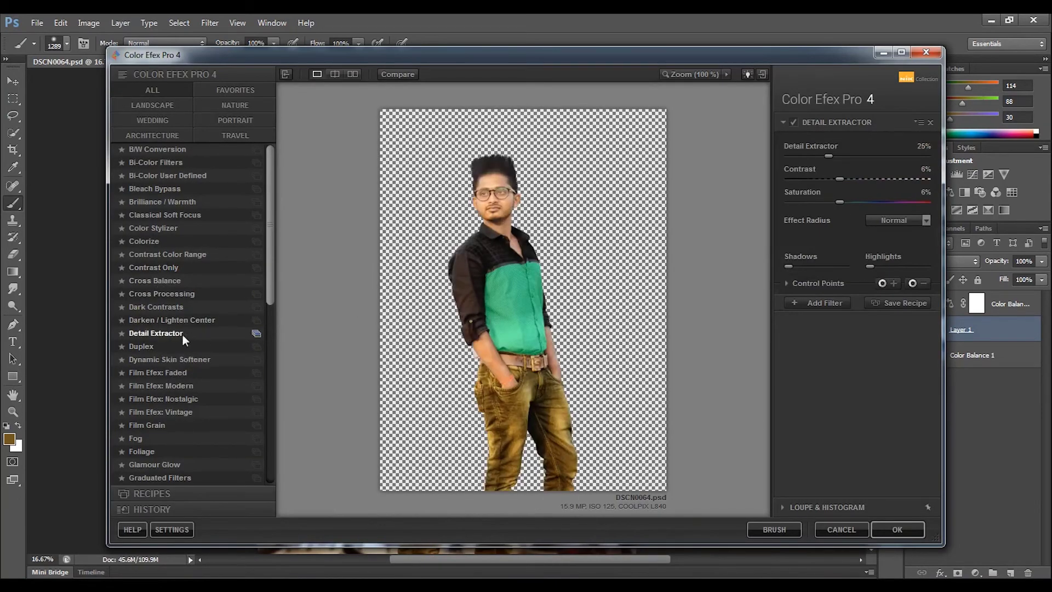
left_click(255, 334)
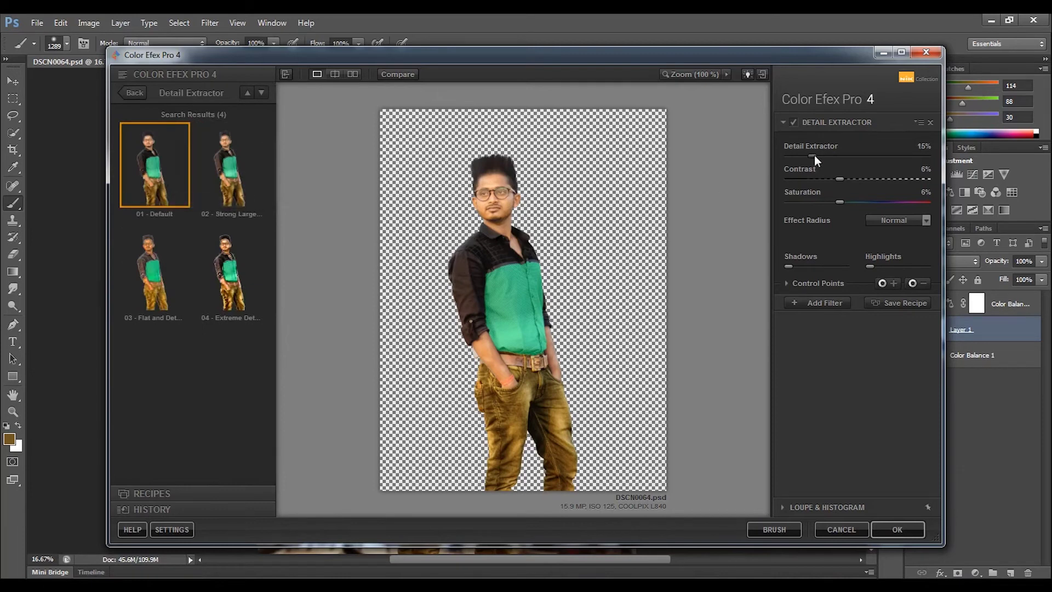
left_click_drag(815, 156, 812, 157)
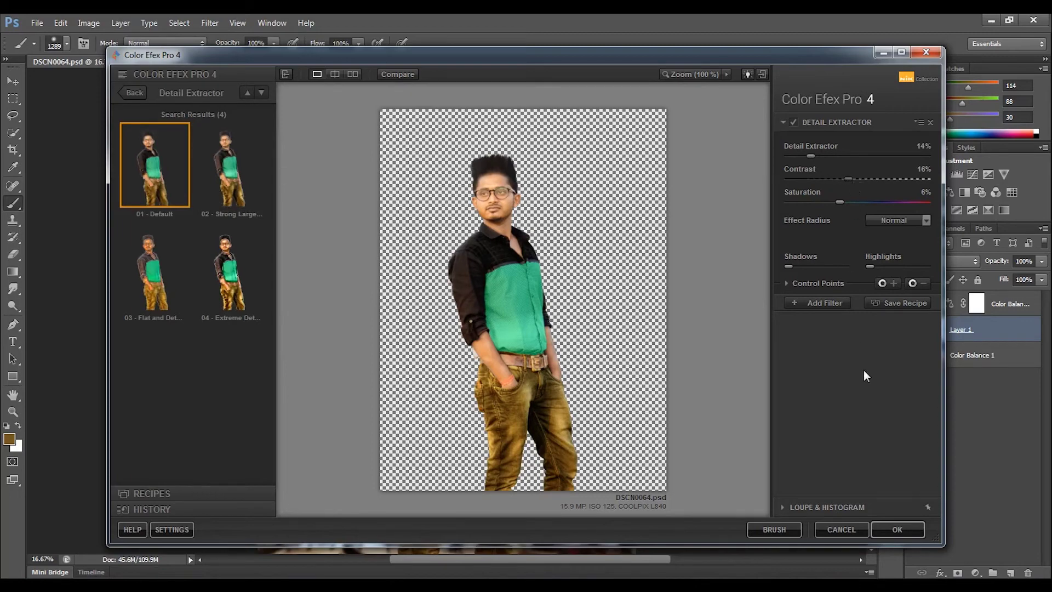
left_click(895, 527)
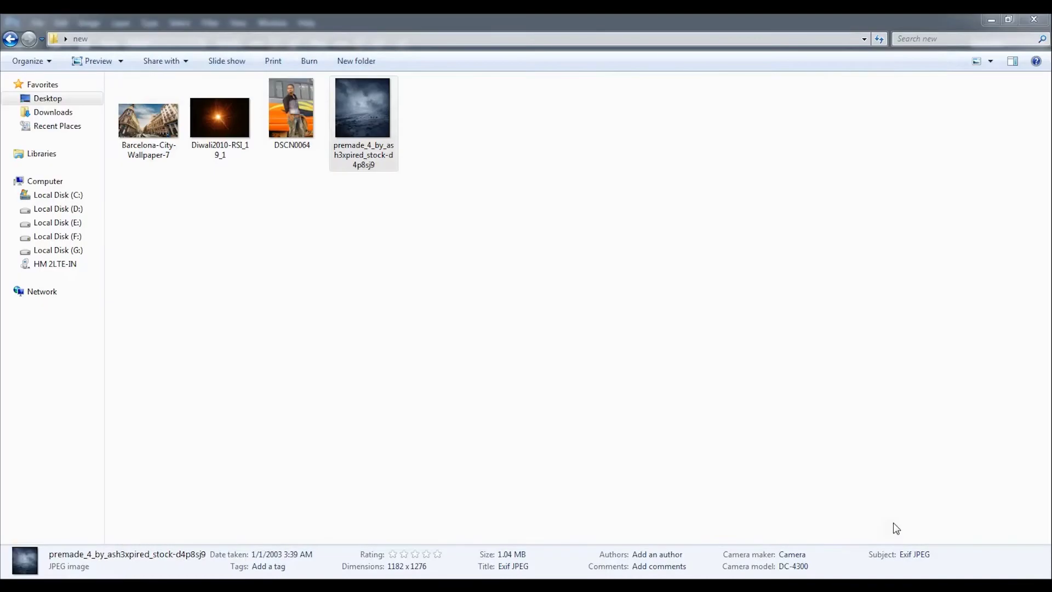
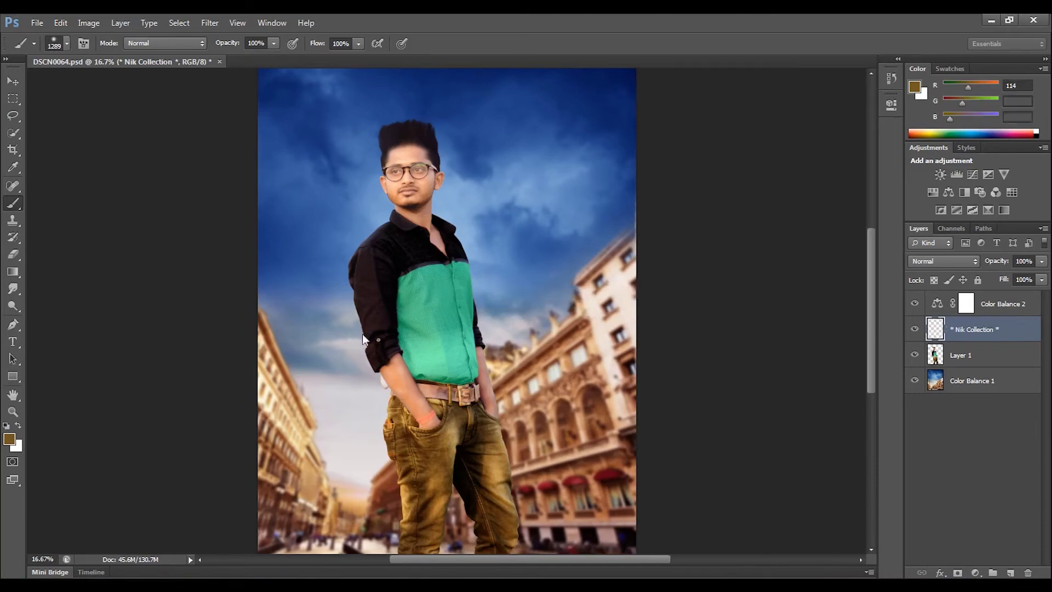
Save the composite PSD, zoom to full size on the arm, and delete Layer 1.
left_click(37, 23)
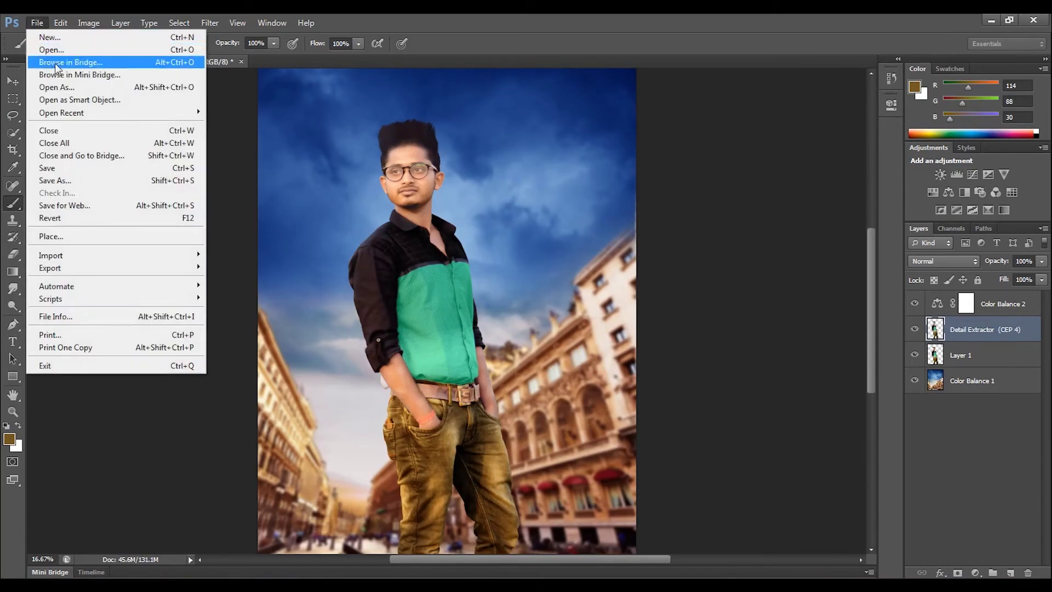
left_click(66, 169)
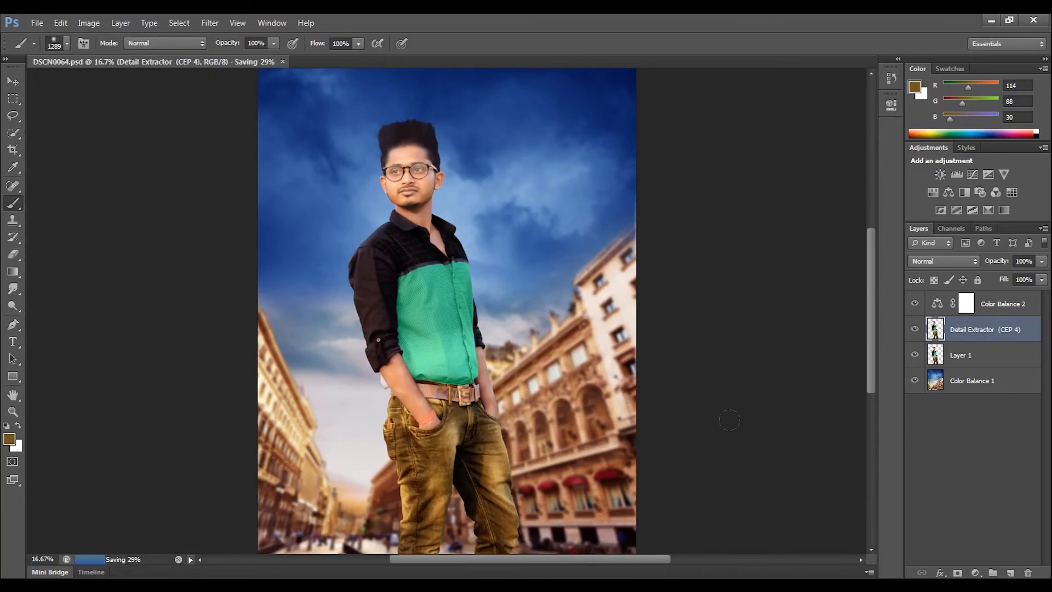
key("ctrl+plus")
key("ctrl+plus")
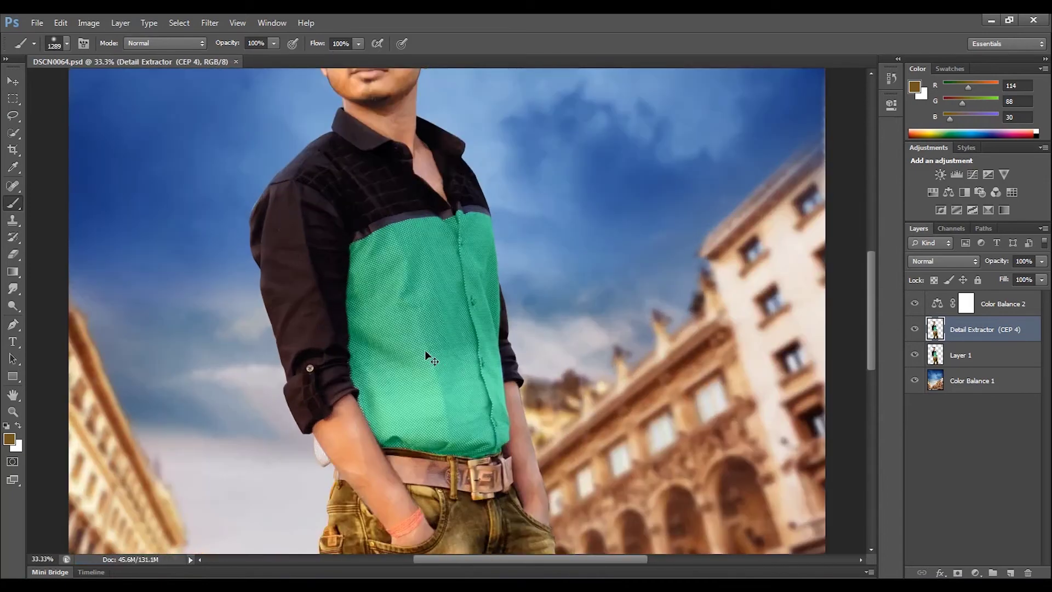
key("ctrl+plus")
scroll(451, 310, "down", 3)
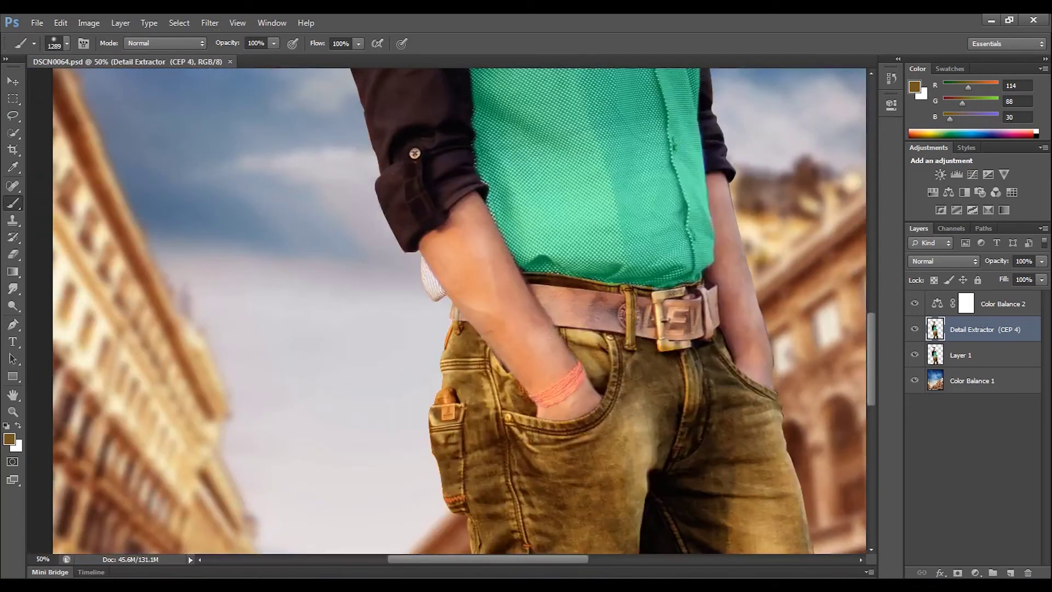
key("ctrl+plus")
key("ctrl+plus")
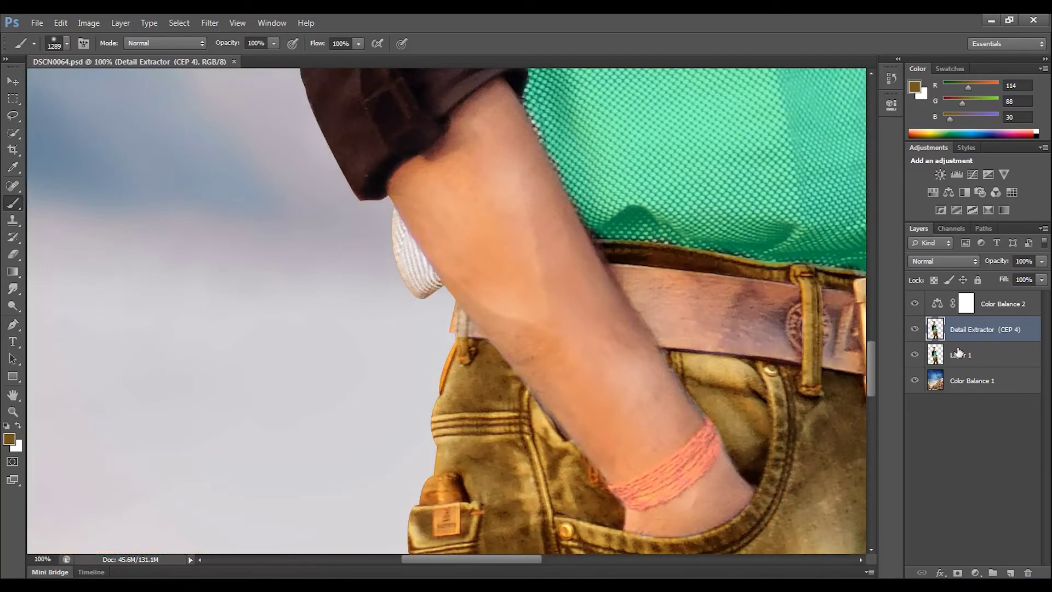
left_click(959, 355)
key("Delete")
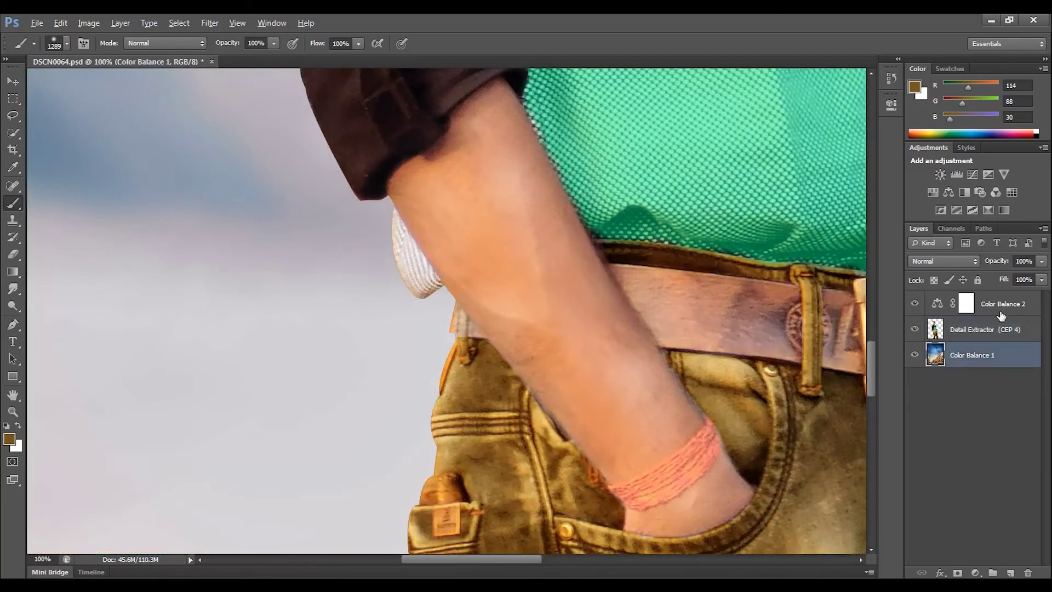
Clip Color Balance 2 to Detail Extractor and select the white cap with a Pen path.
left_click(1002, 316, "alt")
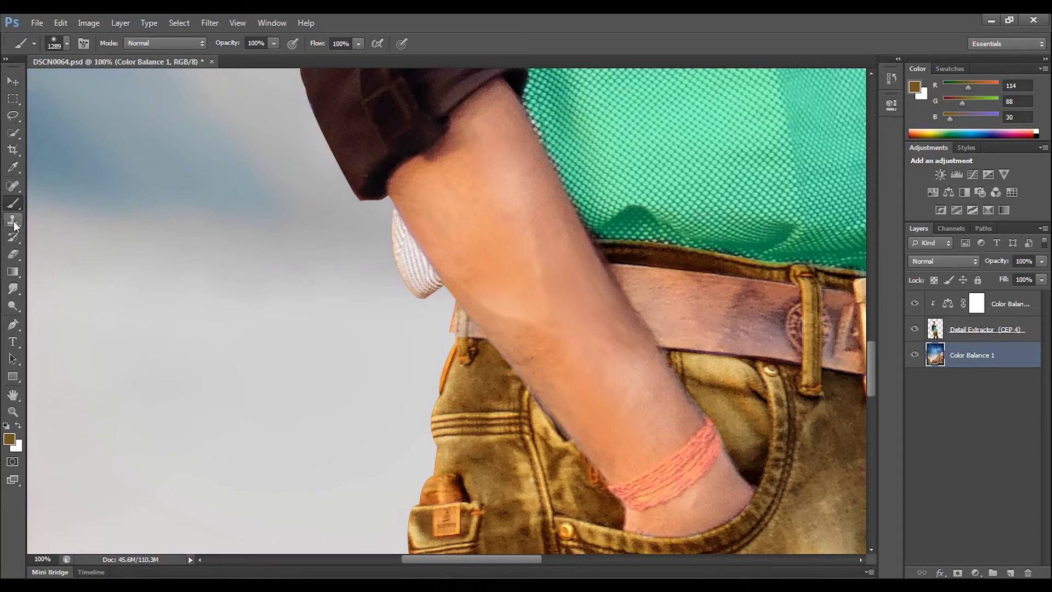
key("p")
left_click(389, 198)
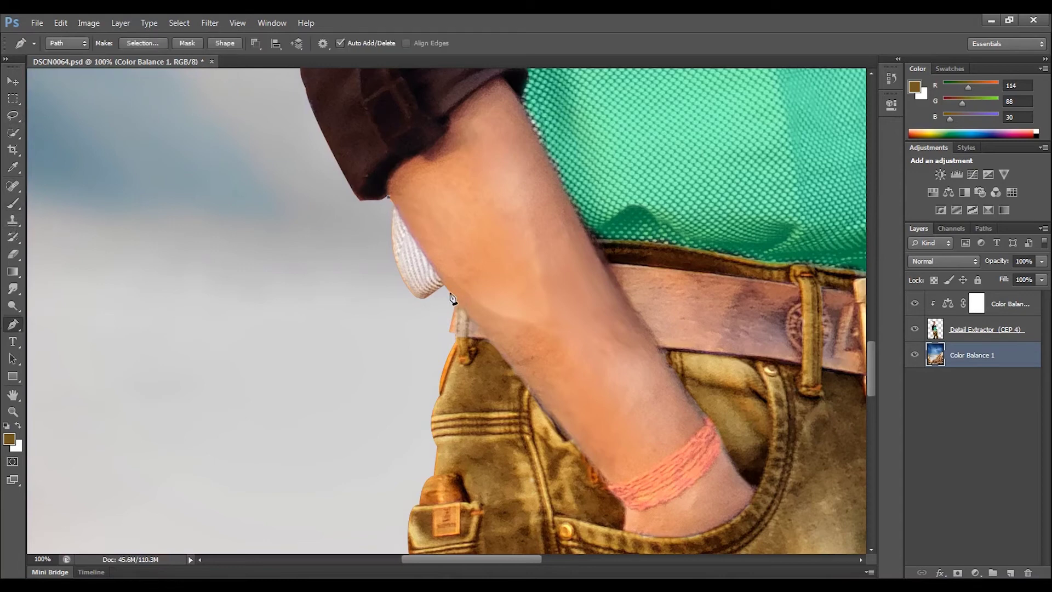
left_click(417, 316)
left_click(366, 265)
left_click(389, 199)
right_click(389, 221)
left_click(439, 282)
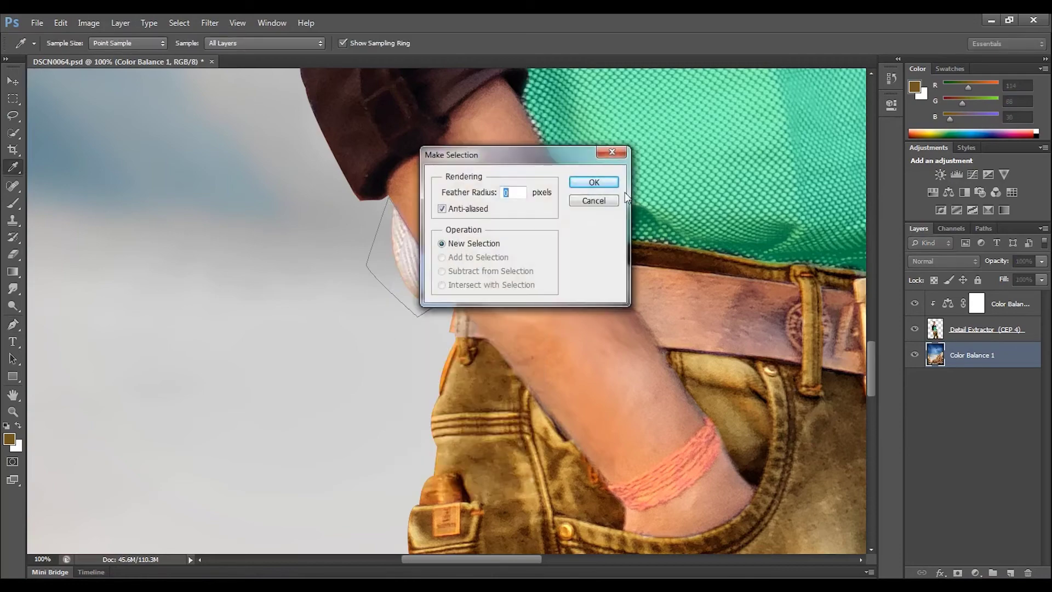
key("Return")
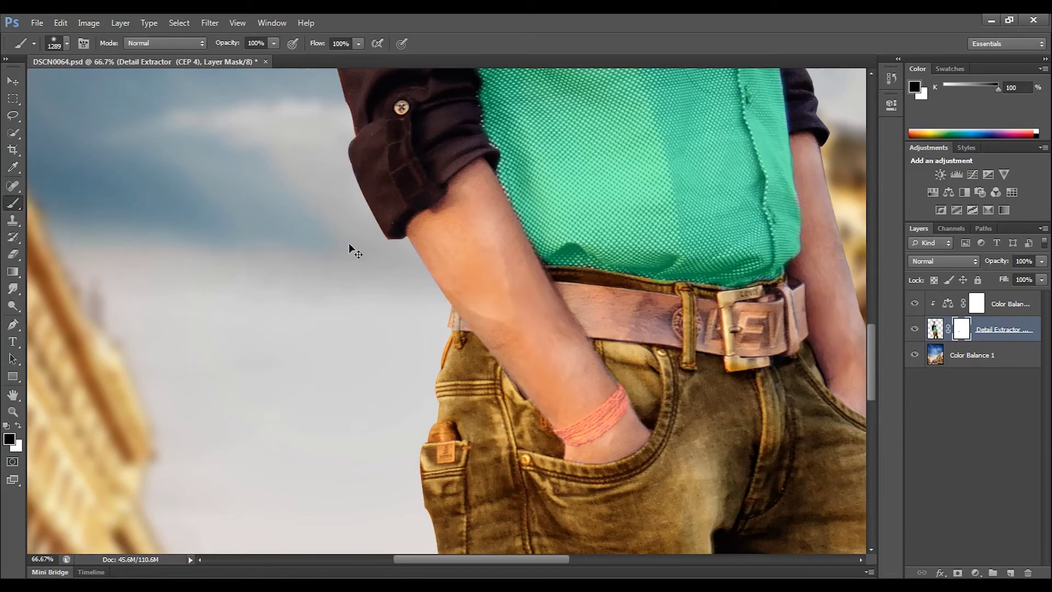
Zoom to fit the image and select the Detail Extractor layer for masking.
key("ctrl+0")
left_click(1006, 304)
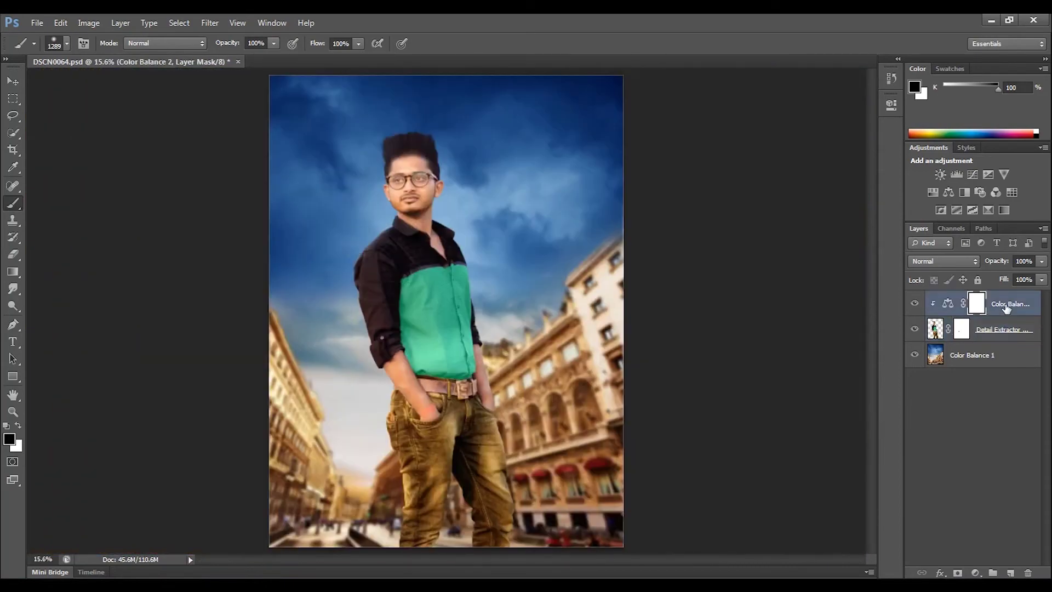
left_click(936, 328)
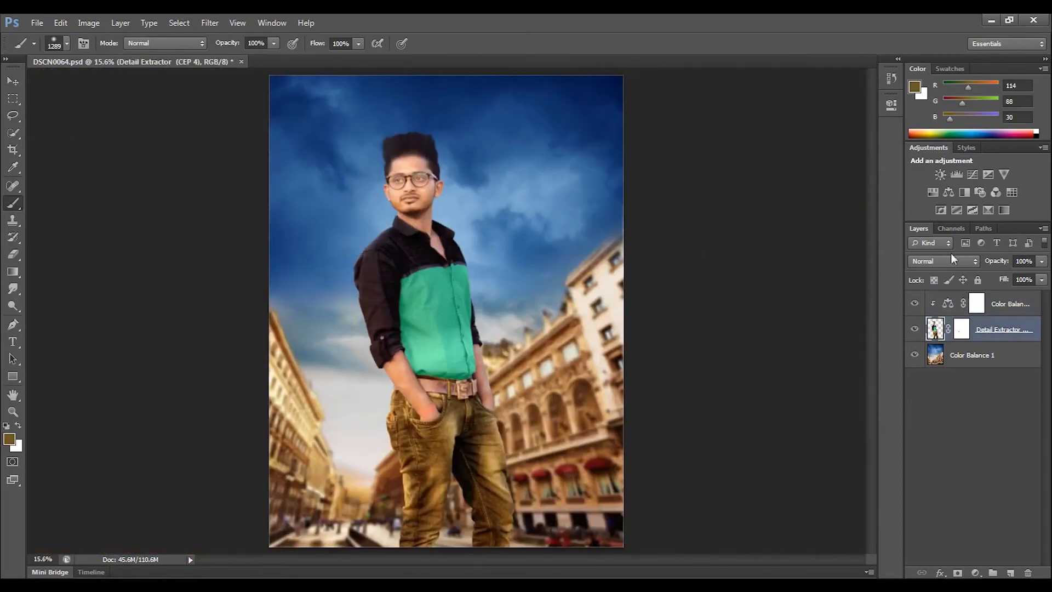
Add a Hue/Saturation layer with slightly raised saturation above Detail Extractor.
left_click(933, 193)
left_click_drag(780, 213, 785, 213)
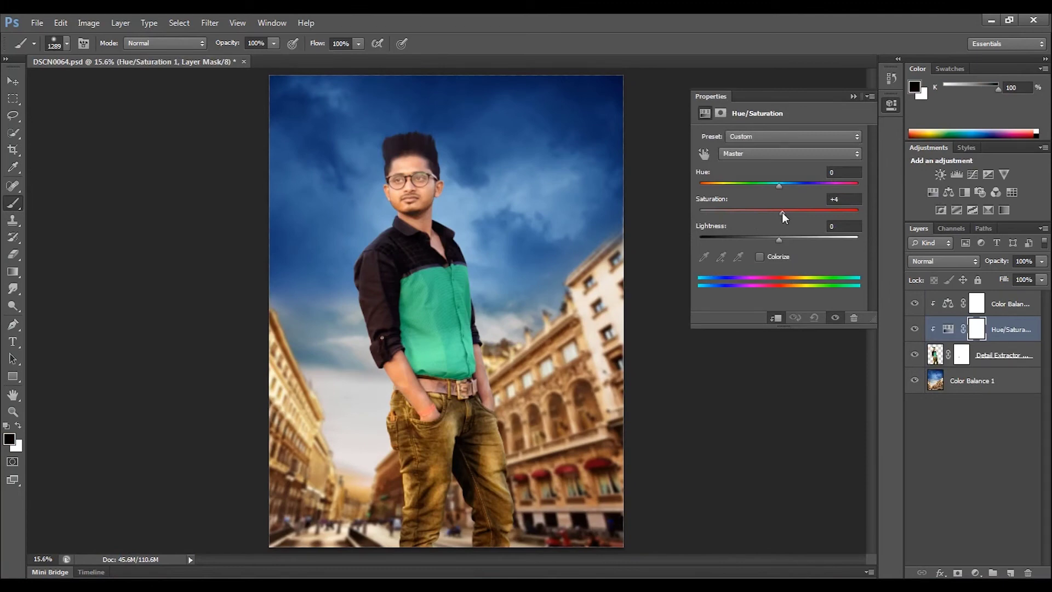
left_click(853, 97)
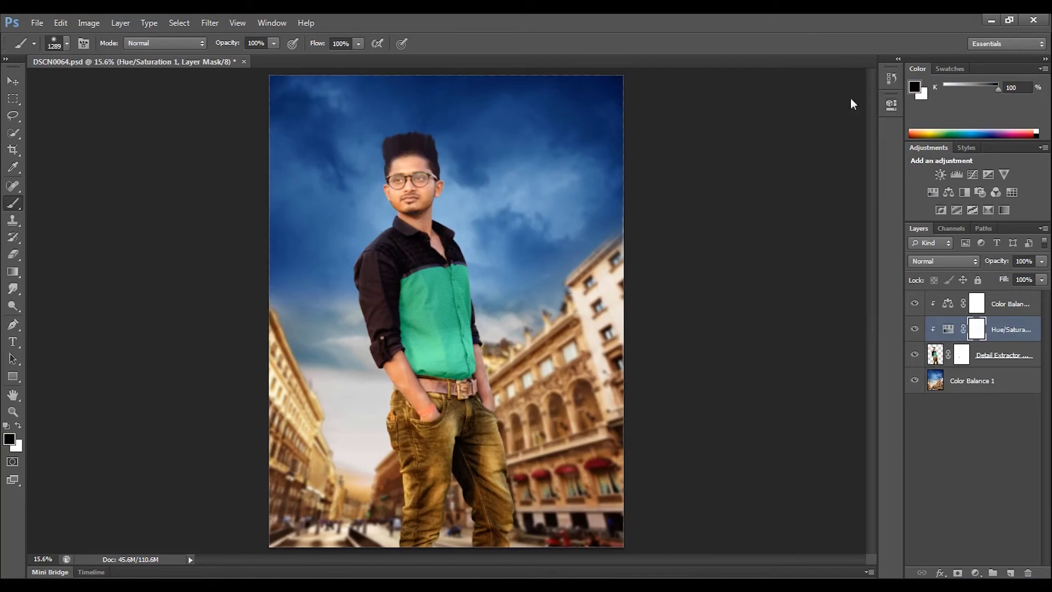
Add a brown Gradient Fill 1 above Color Balance 1 in Soft Light mode.
left_click(968, 383)
left_click(976, 572)
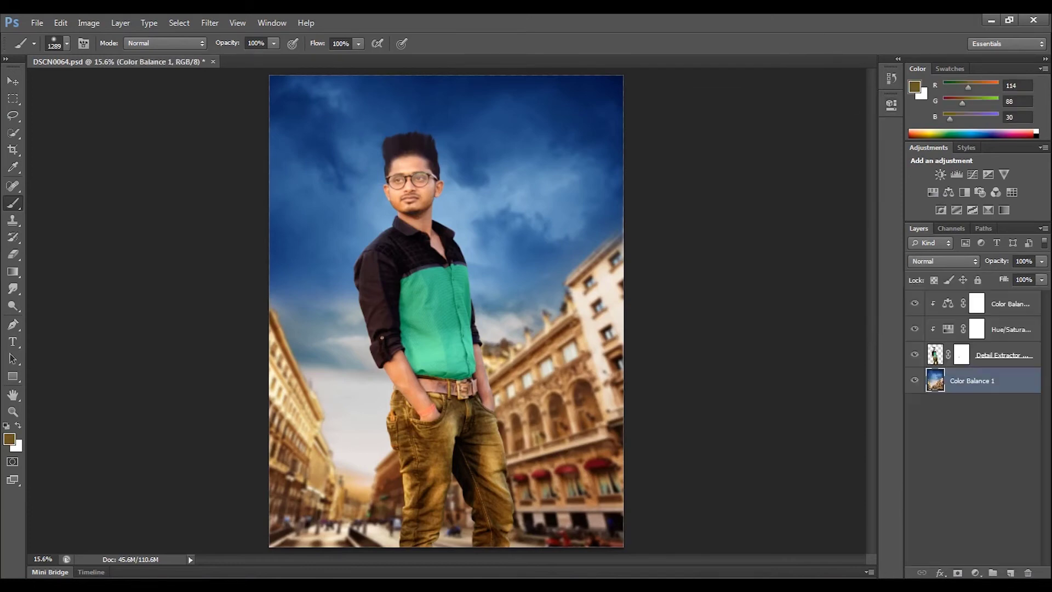
left_click(1011, 573)
left_click(975, 573)
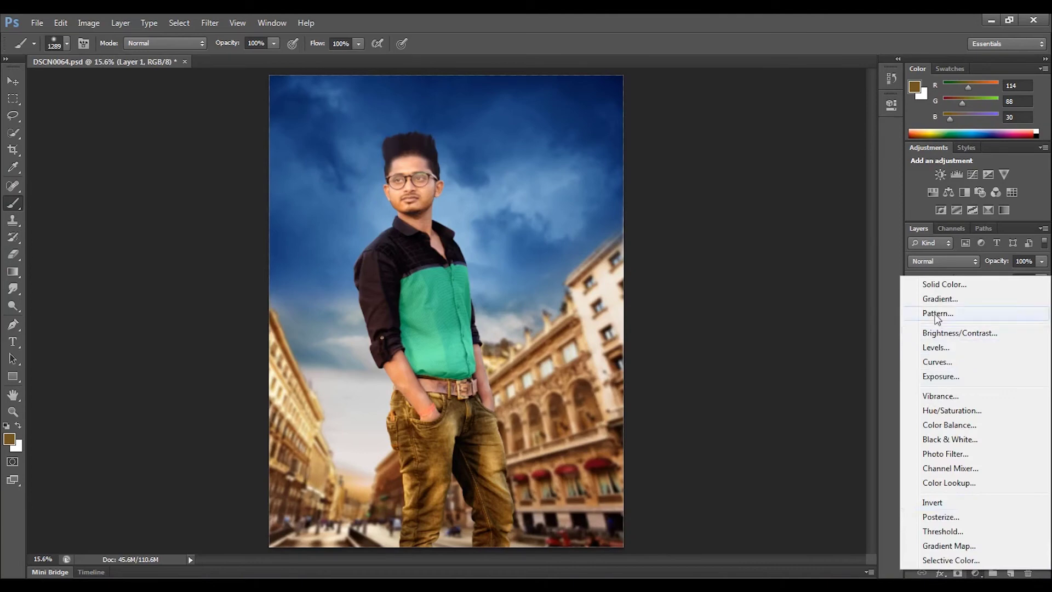
left_click(940, 299)
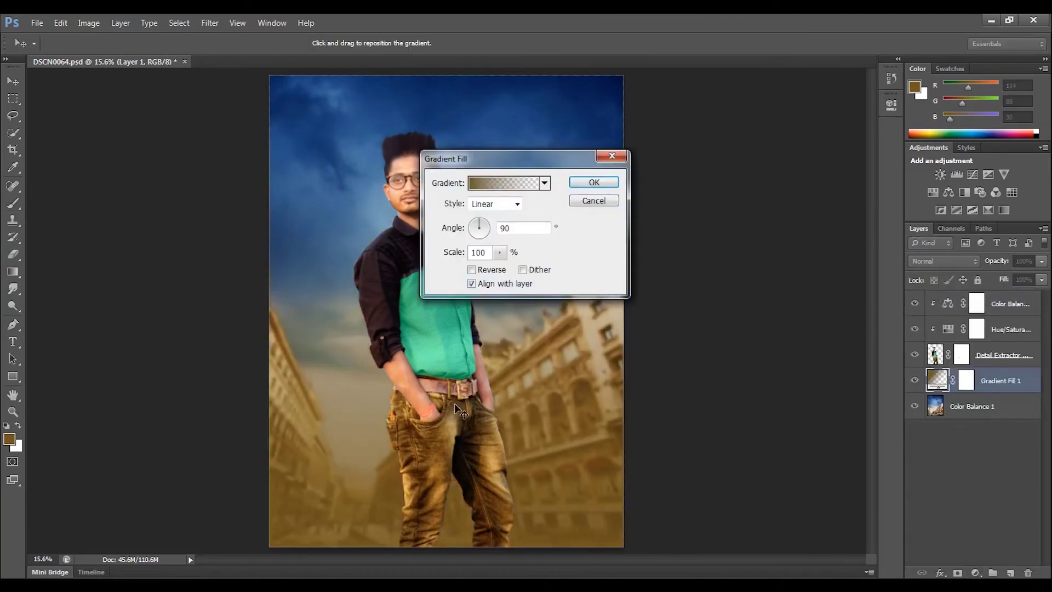
left_click(594, 182)
left_click(942, 261)
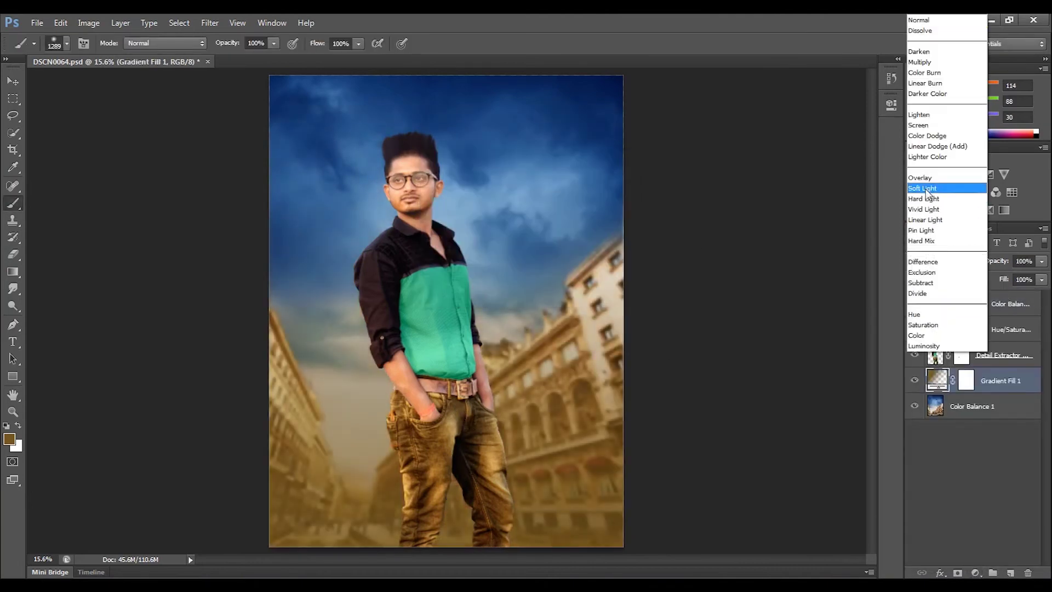
left_click(926, 189)
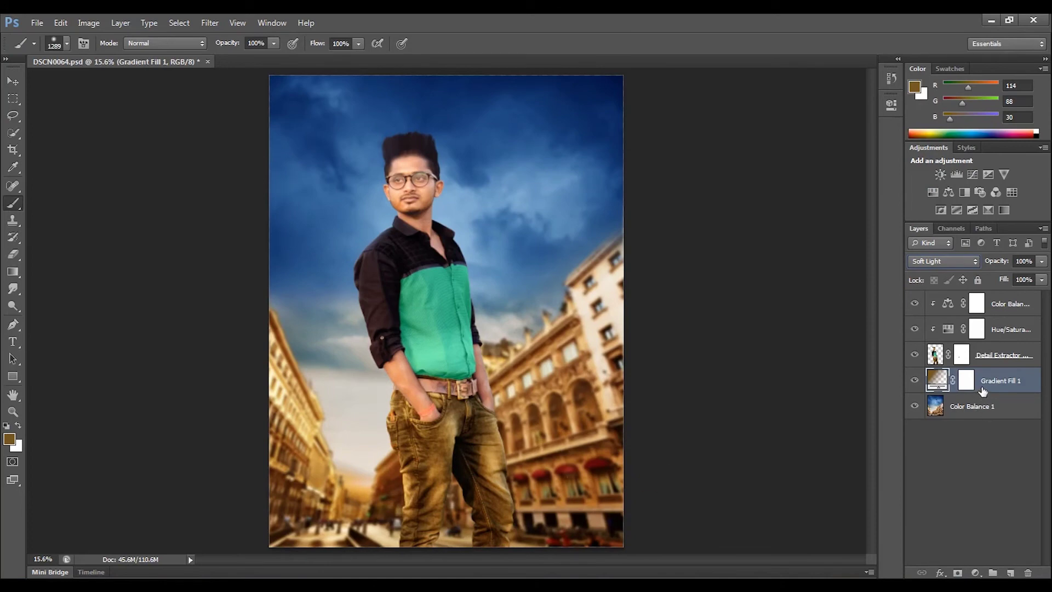
left_click(978, 409)
Add Gradient Fill 2 with a reversed saturated sky-blue gradient shifted over the buildings.
left_click(975, 572)
left_click(940, 301)
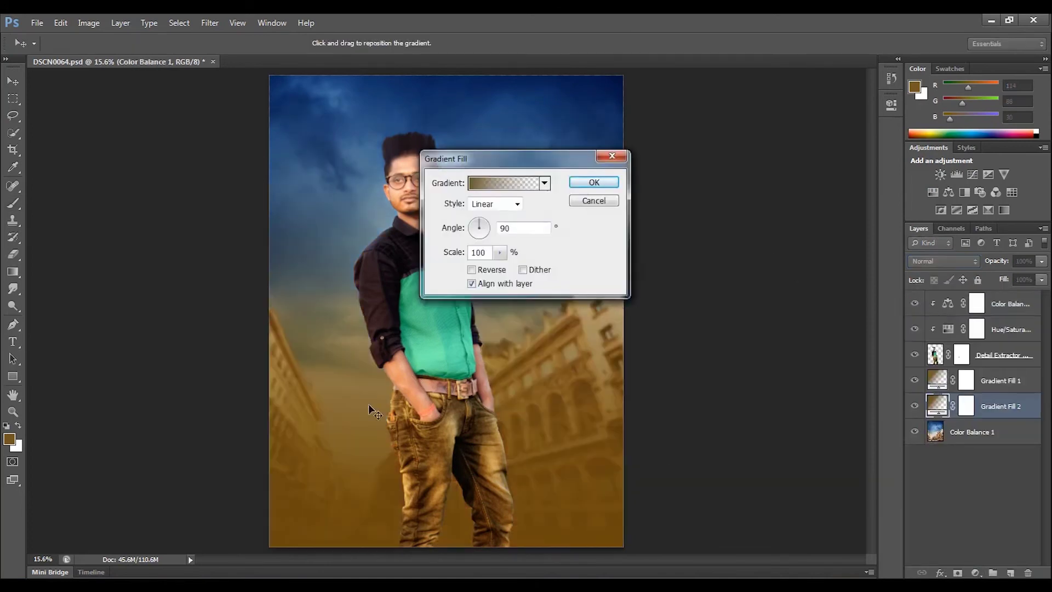
left_click(503, 183)
left_click(399, 333)
left_click(462, 377)
left_click(301, 121)
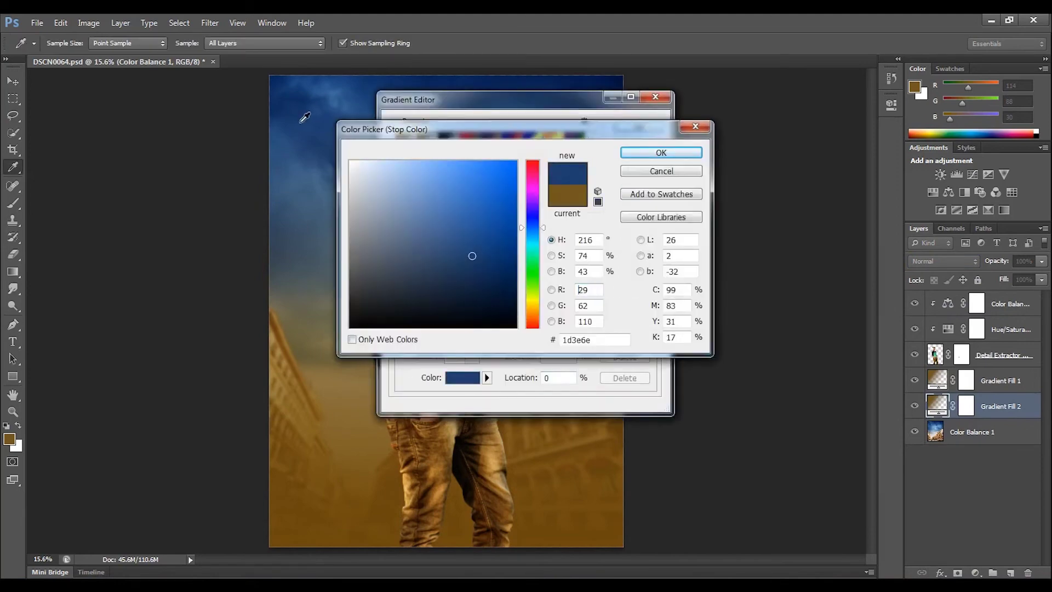
left_click_drag(497, 241, 508, 225)
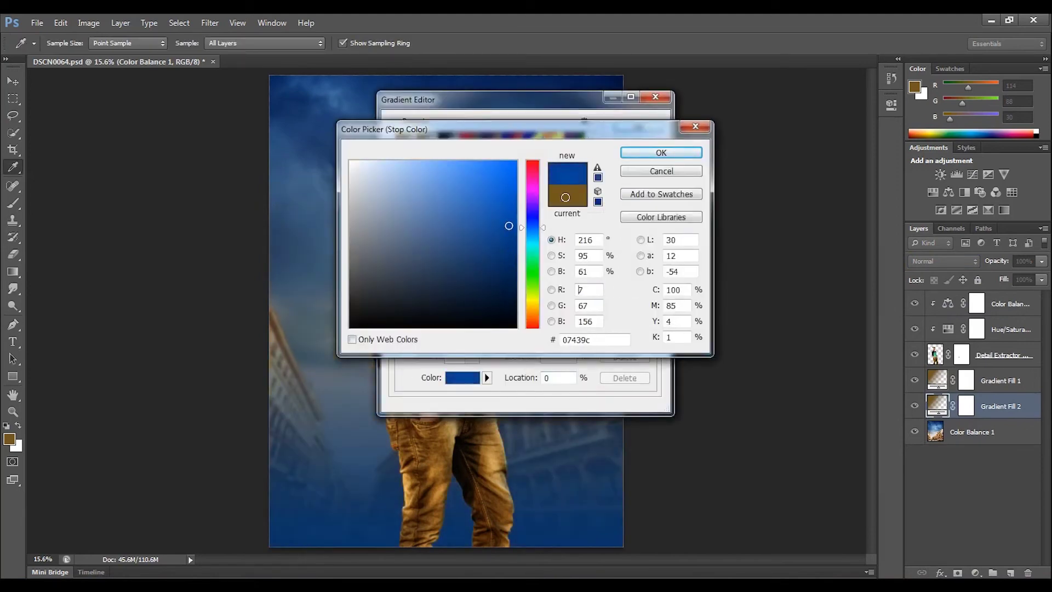
left_click(636, 153)
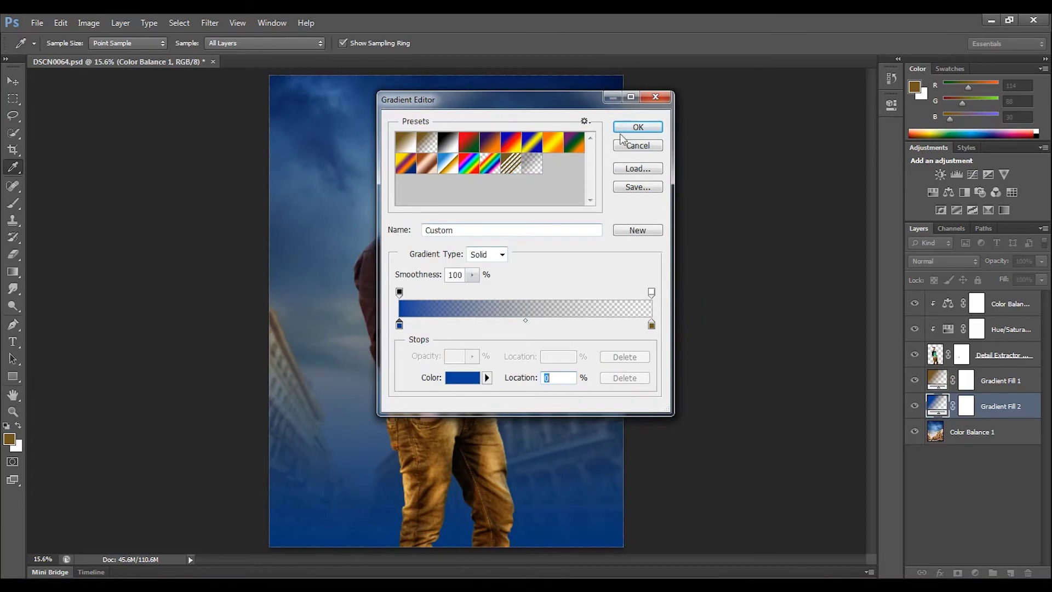
key("Return")
left_click(492, 270)
left_click_drag(381, 258, 380, 375)
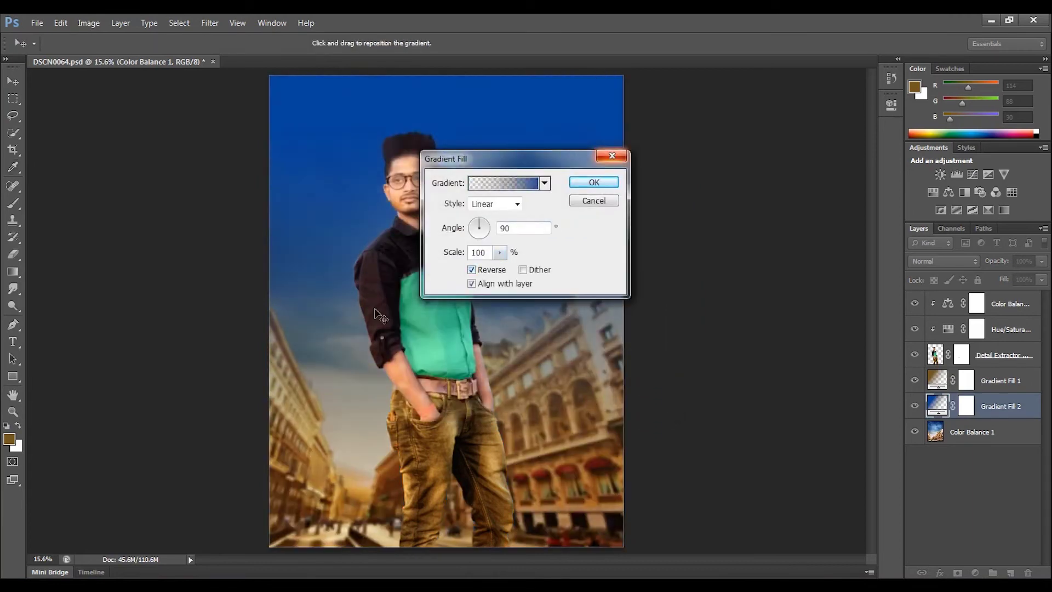
left_click(591, 202)
Set Gradient Fill 2 to Soft Light at 49% opacity and add an empty Layer 1.
key("b")
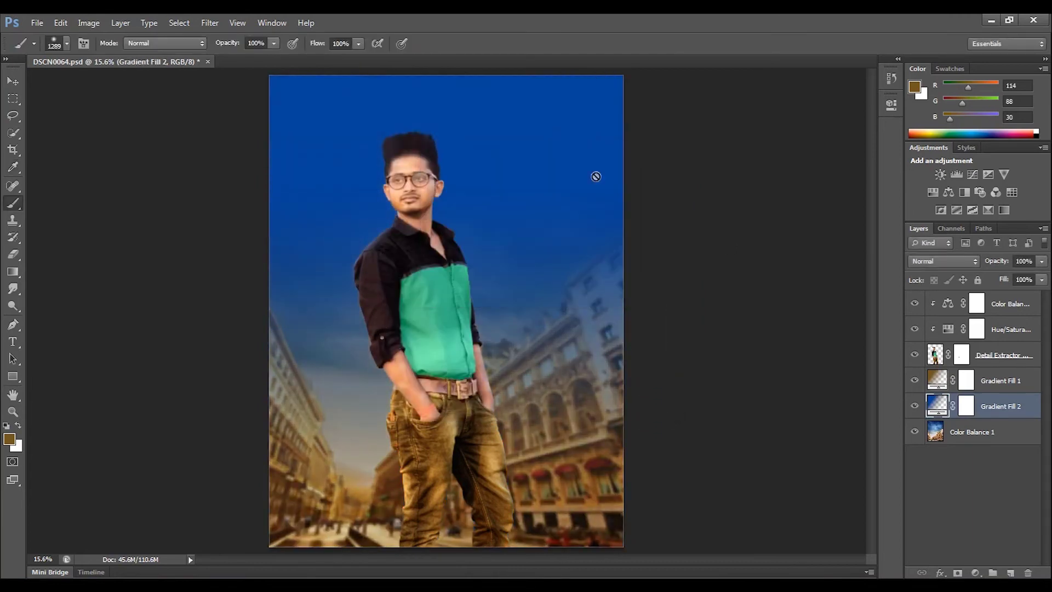
left_click(944, 261)
left_click(927, 183)
left_click(1041, 262)
left_click_drag(1039, 277, 1013, 277)
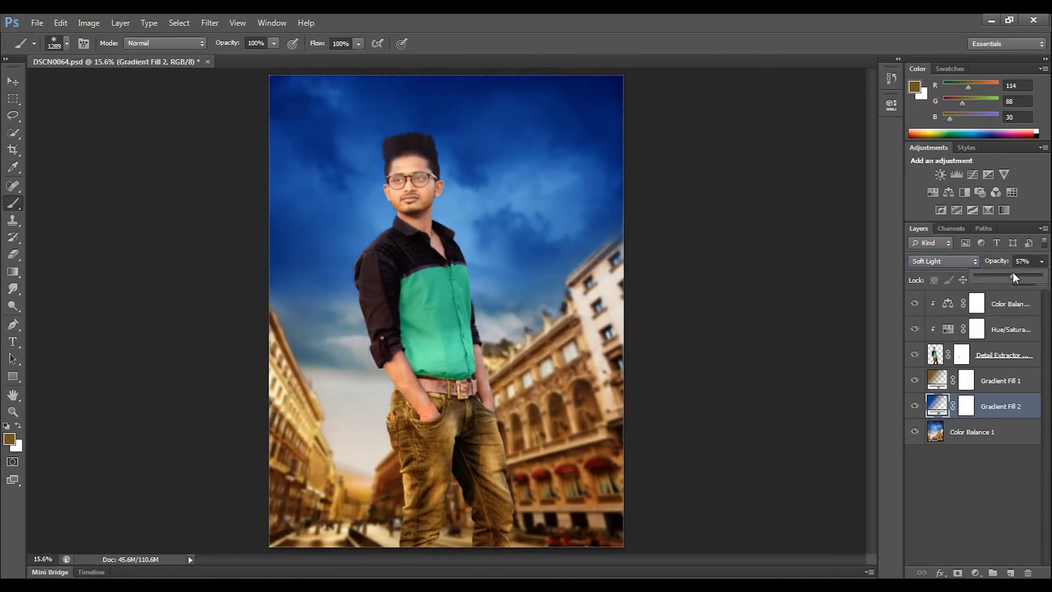
left_click_drag(1011, 276, 1010, 277)
left_click(914, 406)
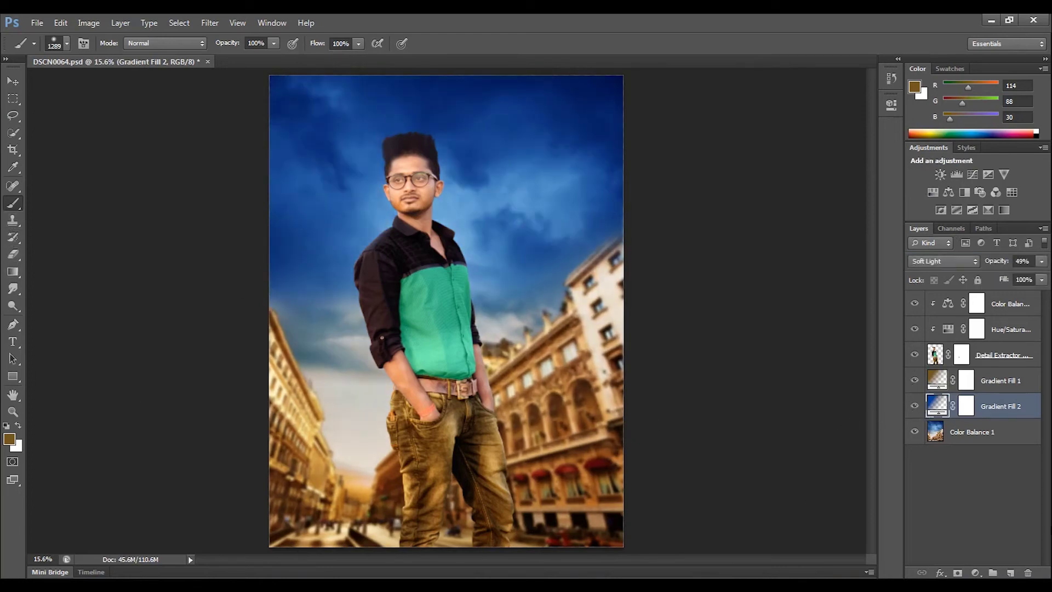
left_click(999, 378)
left_click(1011, 573)
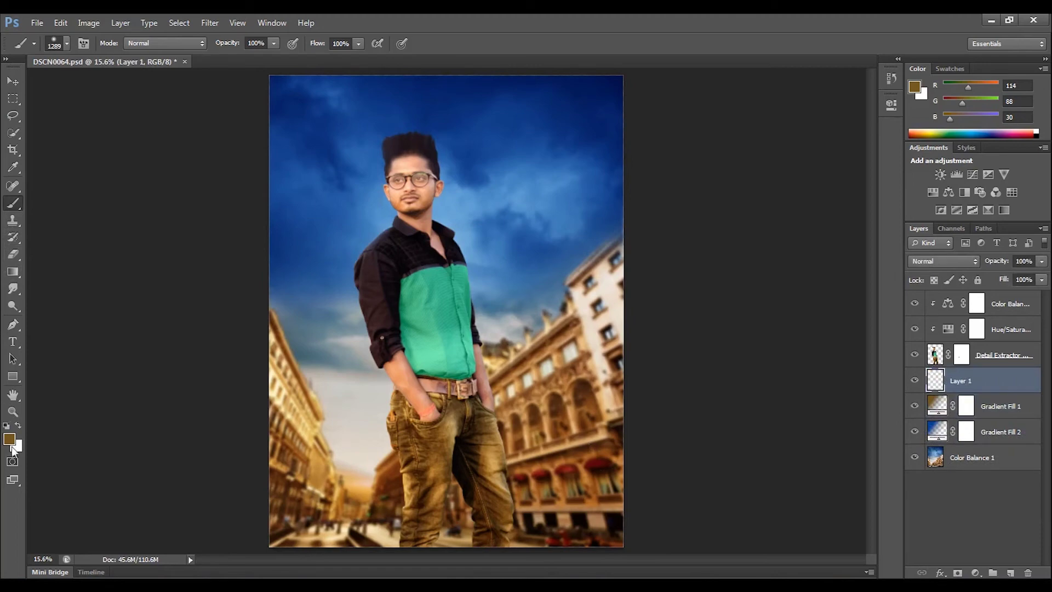
Set the foreground colour to a bright orange.
left_click(9, 438)
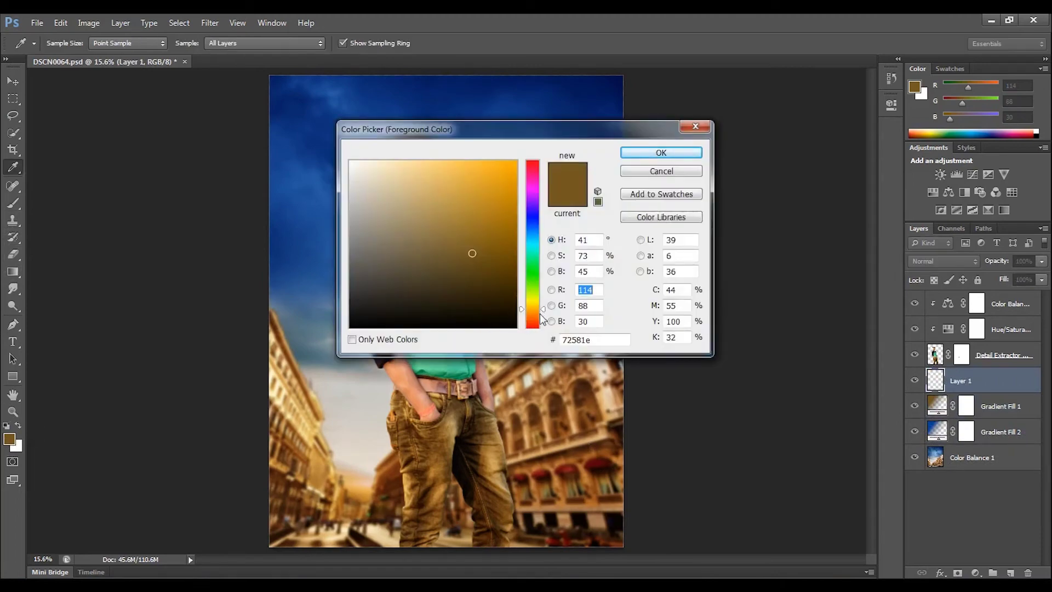
left_click_drag(540, 312, 542, 318)
left_click(490, 167)
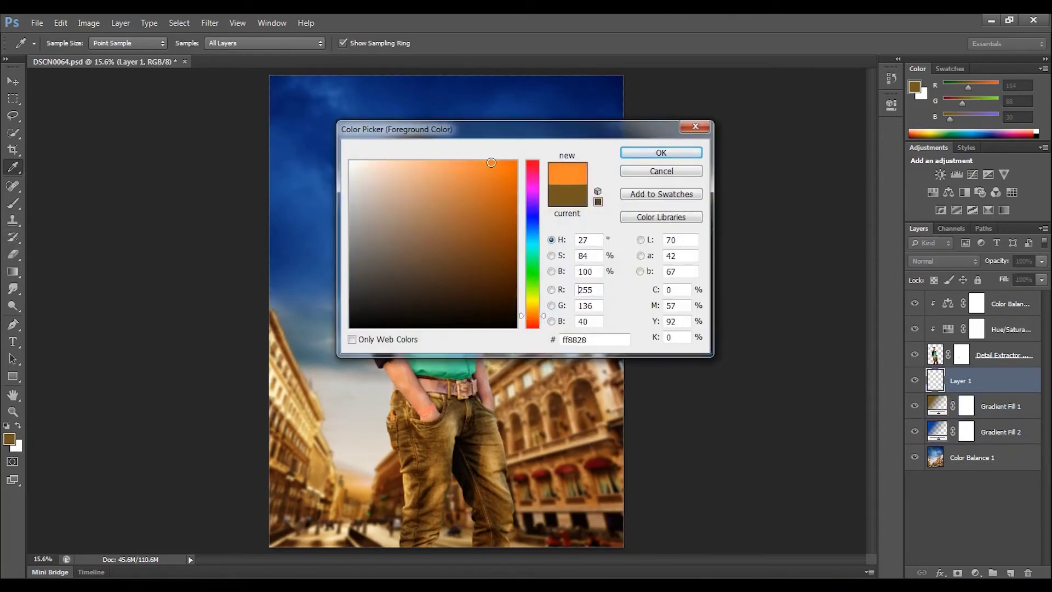
left_click(661, 152)
Paint large soft orange brush dabs over the lower-left city on Layer 1.
key("b")
right_click(426, 265)
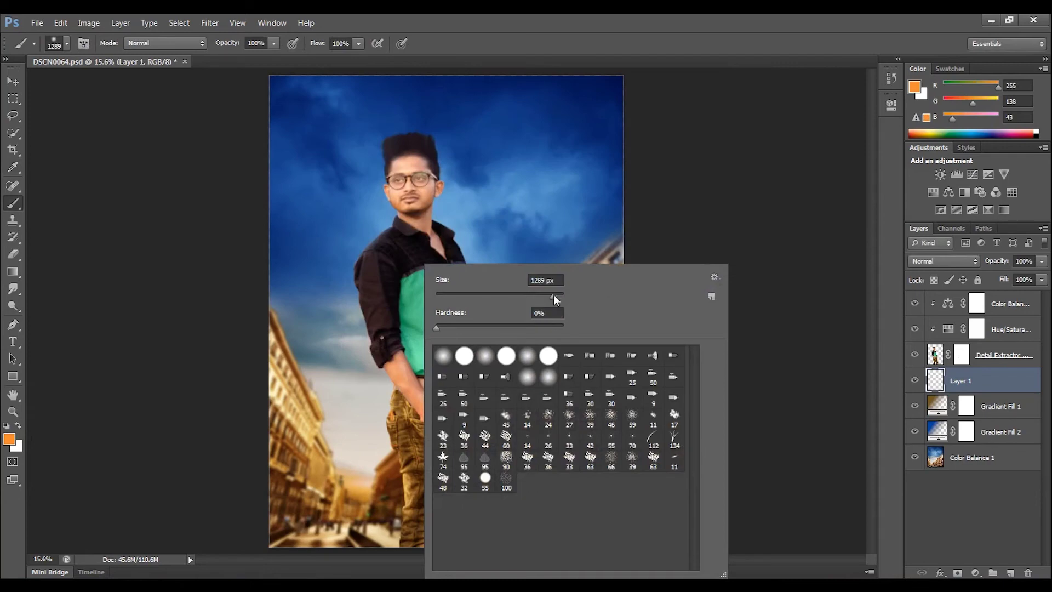
left_click_drag(553, 294, 555, 295)
key("Return")
left_click(340, 439)
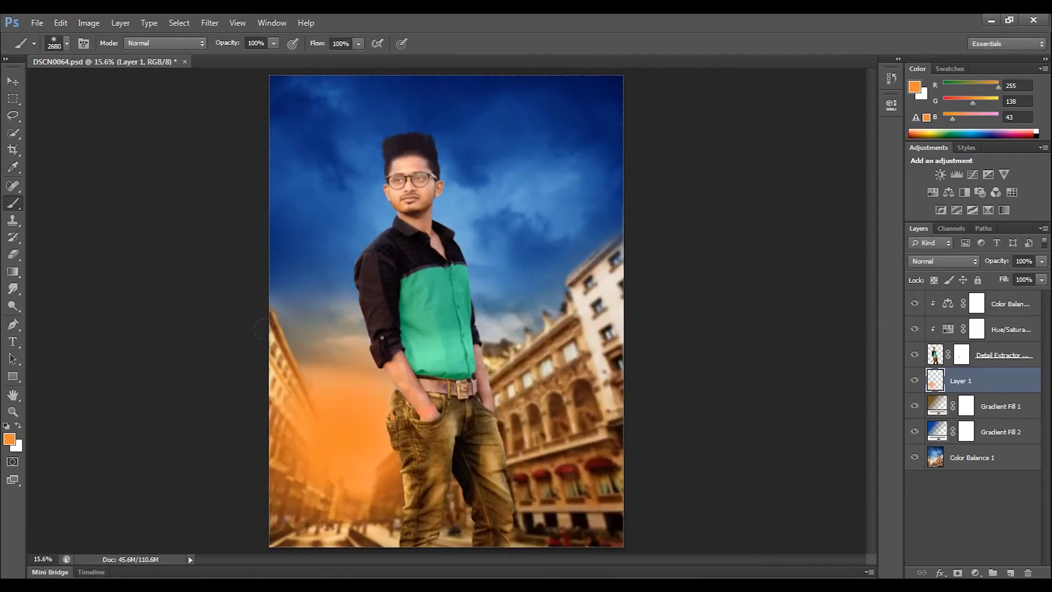
left_click(337, 438)
Set Layer 1 to Screen at 87%, add glow behind the man, and drag in the Diwali image.
left_click(943, 260)
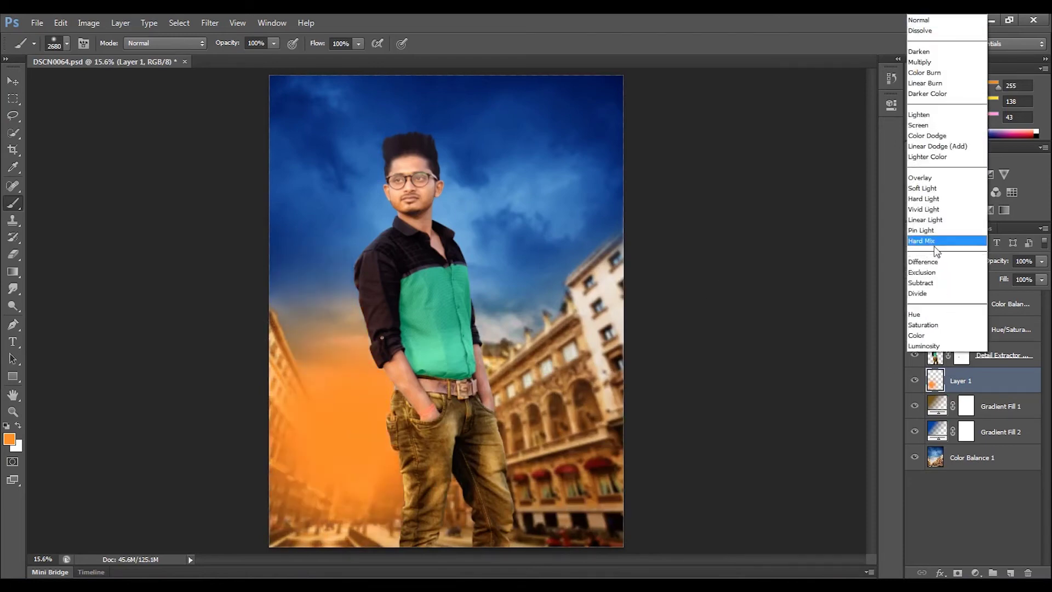
left_click(932, 128)
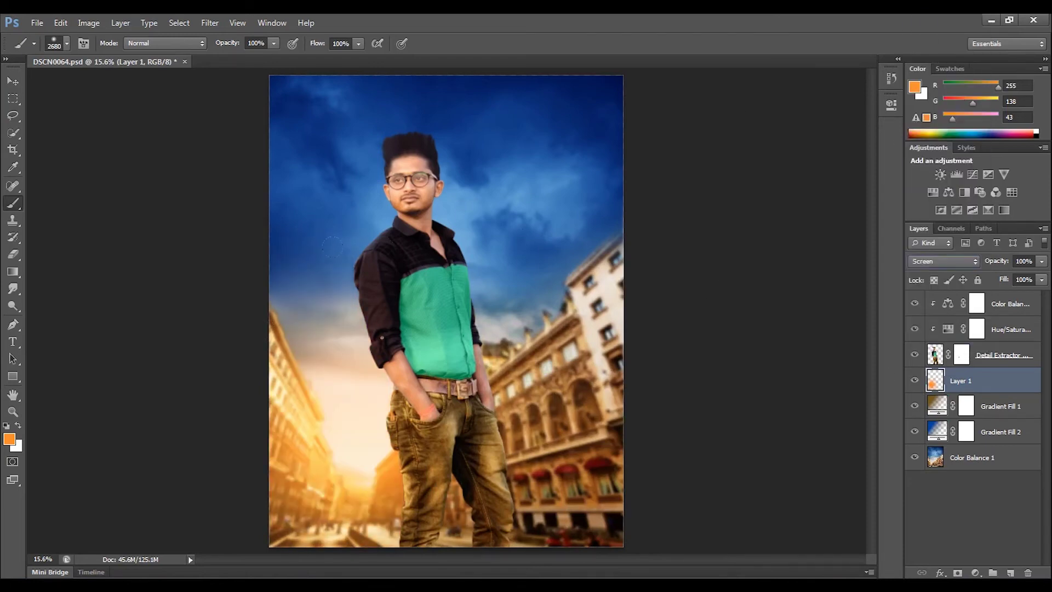
left_click(501, 329)
left_click(1041, 263)
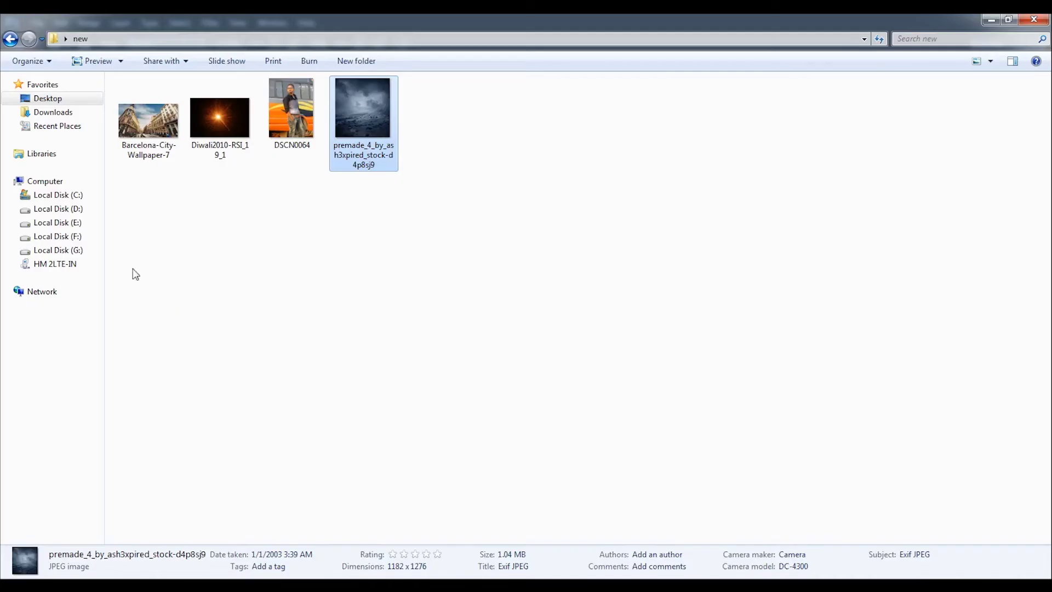
mouse_move(219, 117)
left_mouse_down()
mouse_move(136, 551)
mouse_move(198, 344)
left_mouse_up()
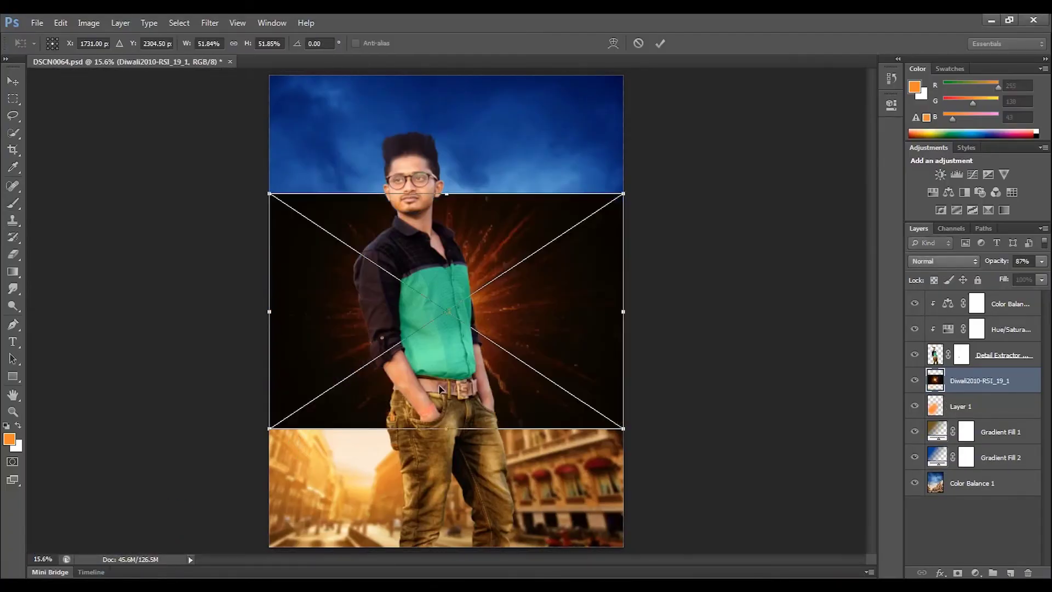
Place the Diwali image, move its layer to the top, and set it to Screen.
key("Return")
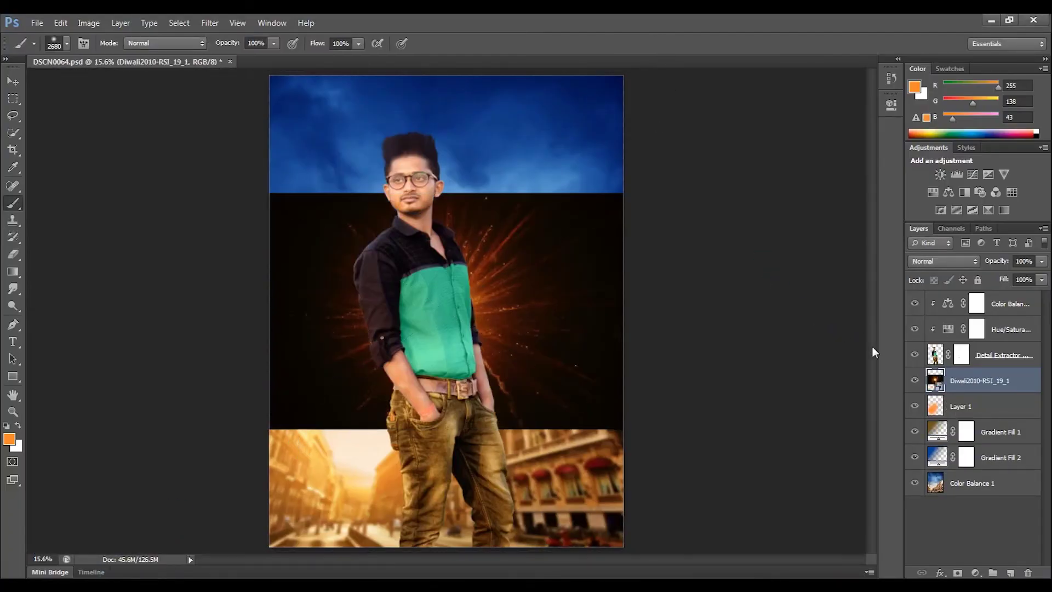
left_click_drag(973, 383, 969, 295)
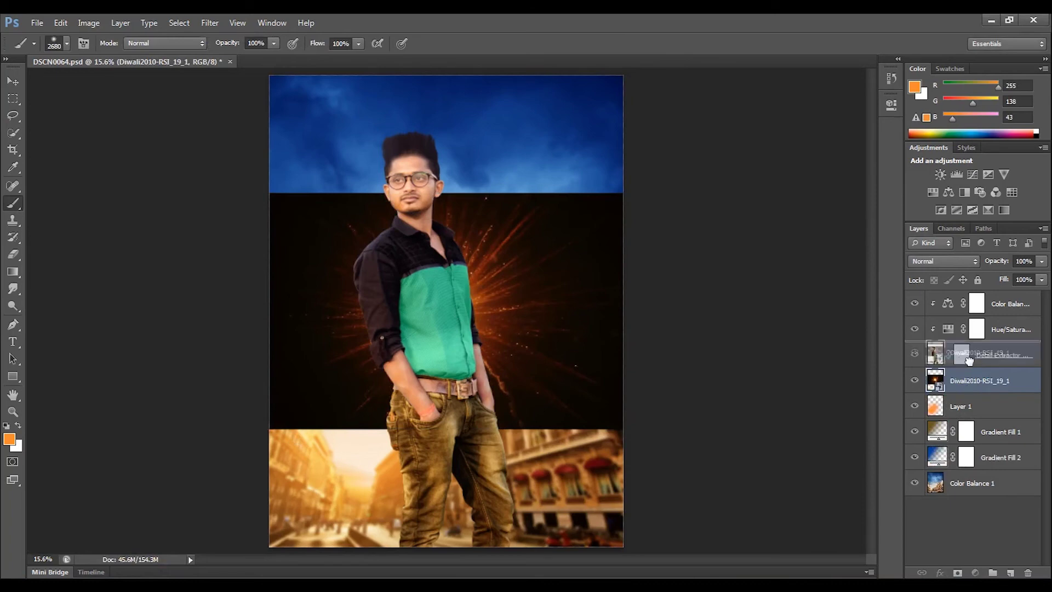
left_click(942, 261)
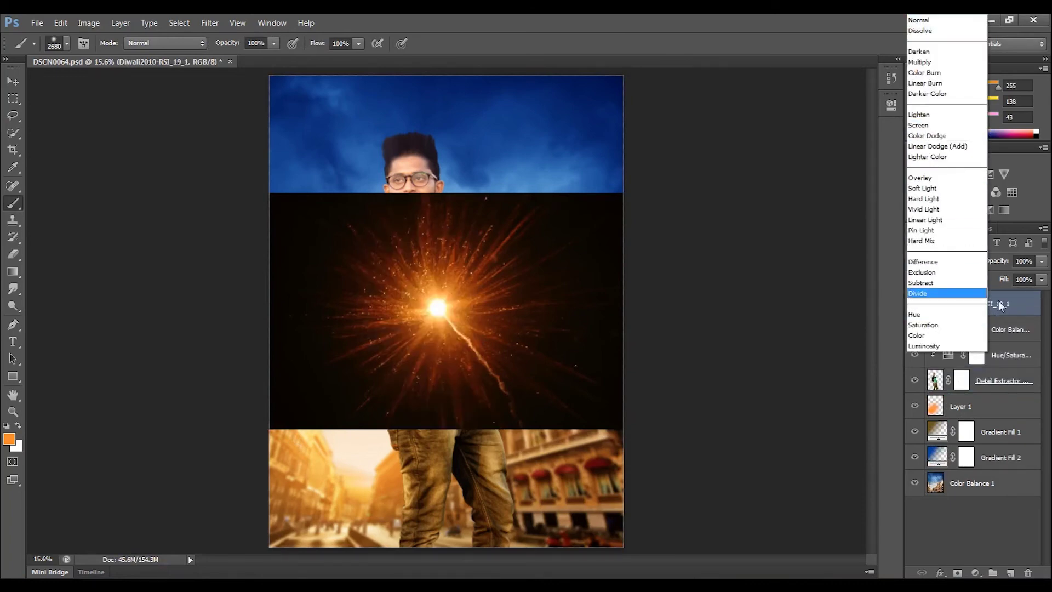
left_click(999, 319)
right_click(965, 306)
left_click(887, 247)
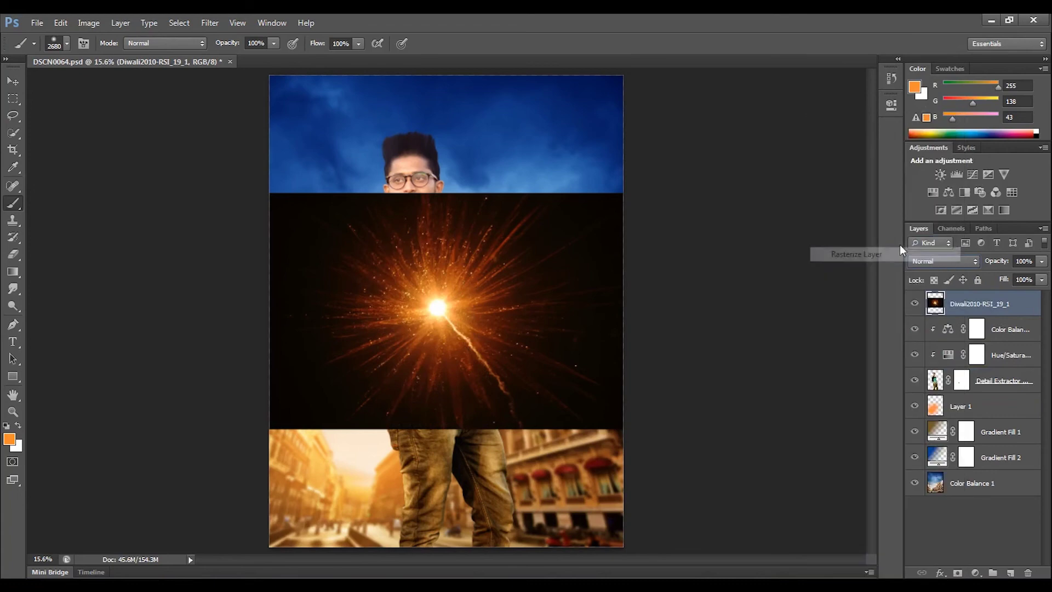
left_click(938, 261)
left_click(926, 125)
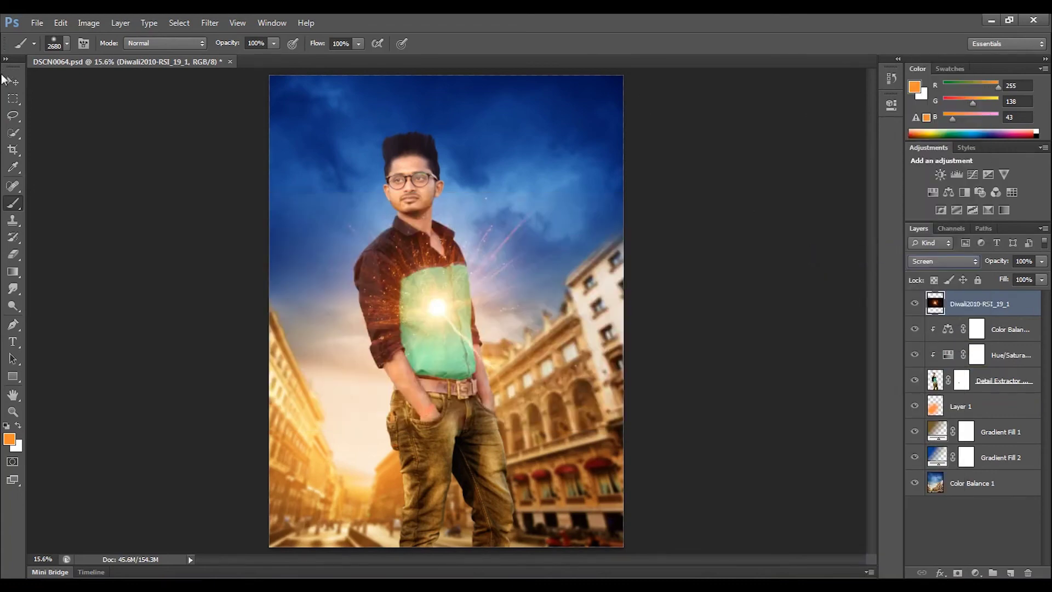
Move the sparkles down-left and Free Transform them to about 136% near the man's hand.
left_click(14, 81)
left_click_drag(430, 320, 355, 460)
key("t")
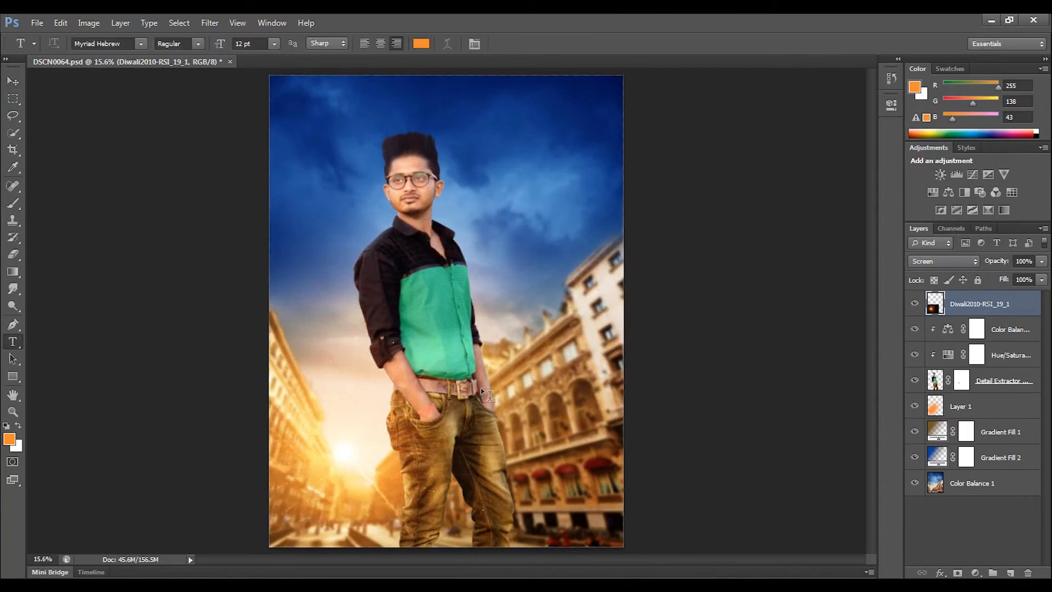
left_click(60, 23)
left_click(158, 267)
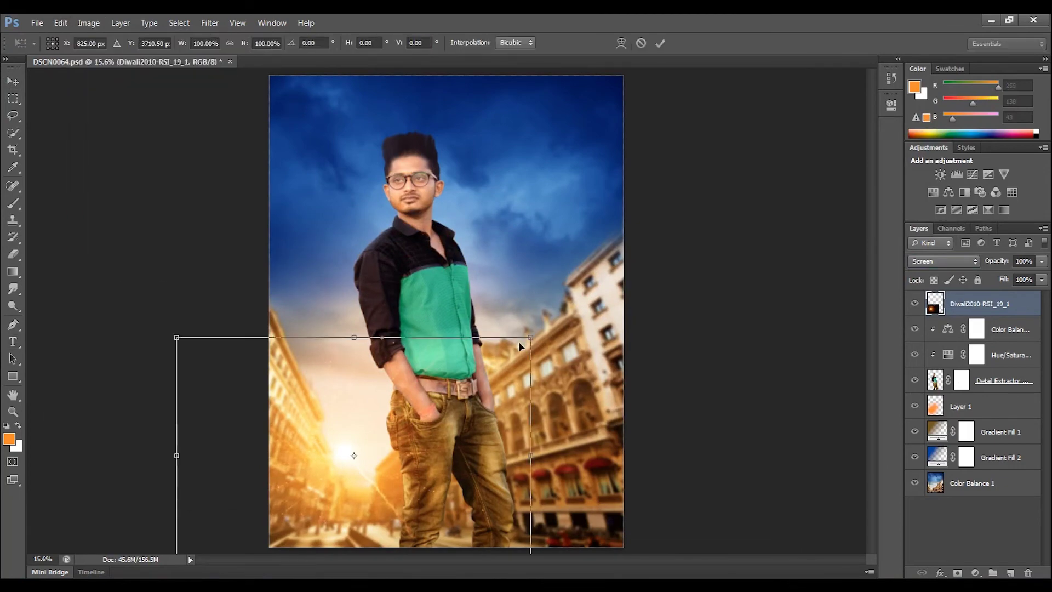
mouse_move(532, 336)
left_mouse_down()
mouse_move(603, 250)
mouse_move(655, 257)
left_mouse_up()
left_click_drag(544, 355, 543, 362)
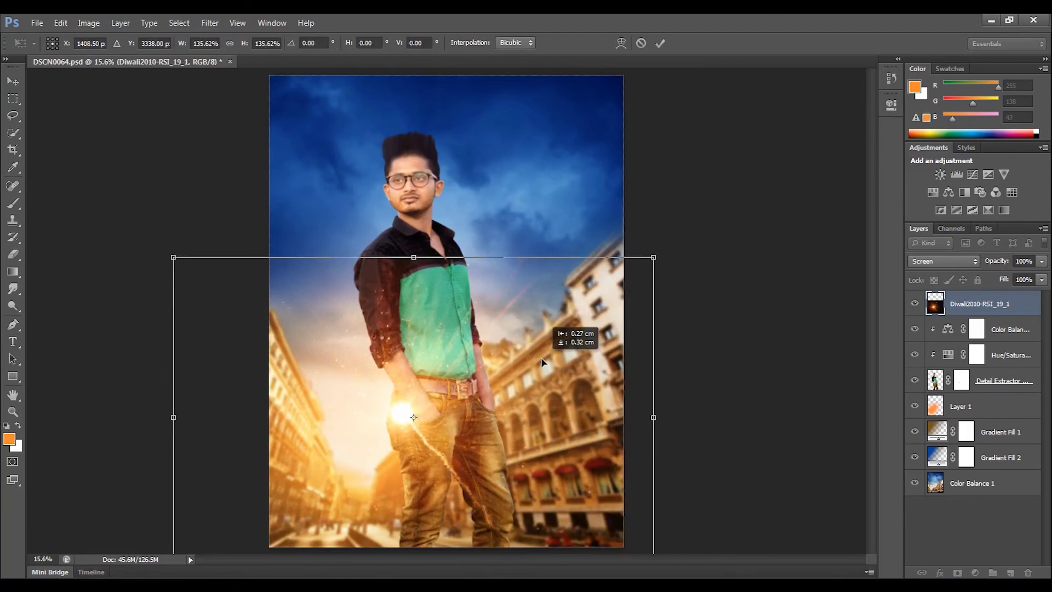
left_click(660, 43)
left_click(210, 23)
mouse_move(247, 156)
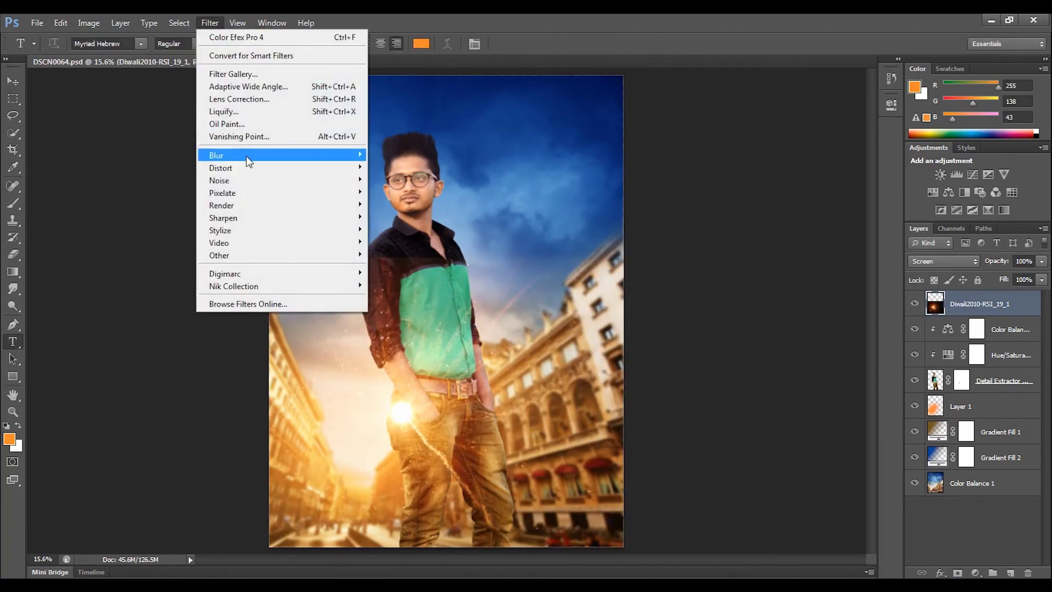
Gaussian-blur the Diwali sparkle layer and move the glow lower at bottom left.
left_click(416, 248)
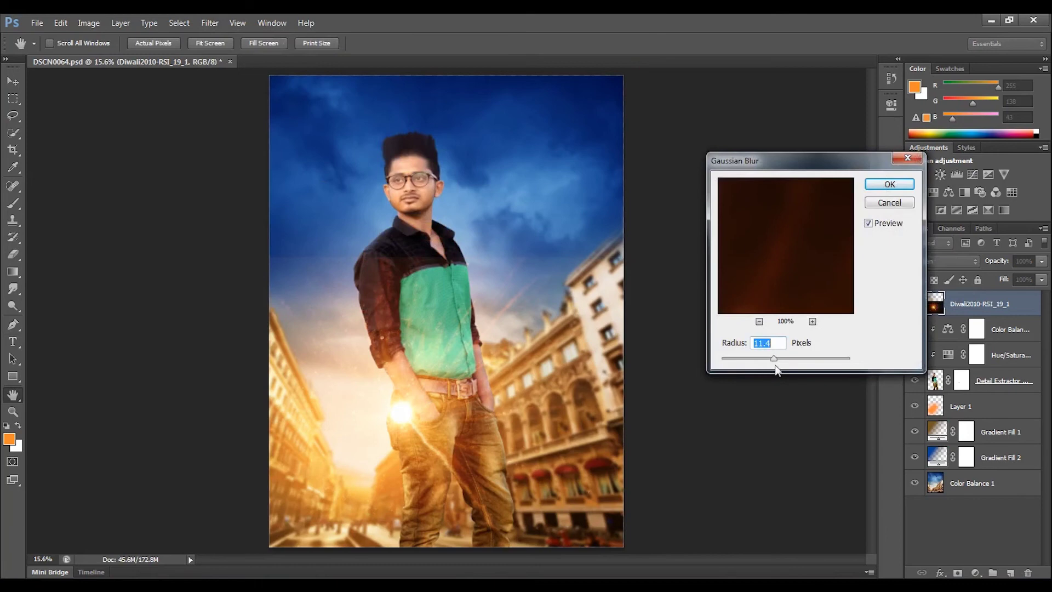
left_click_drag(803, 360, 806, 359)
left_click(877, 204)
key("t")
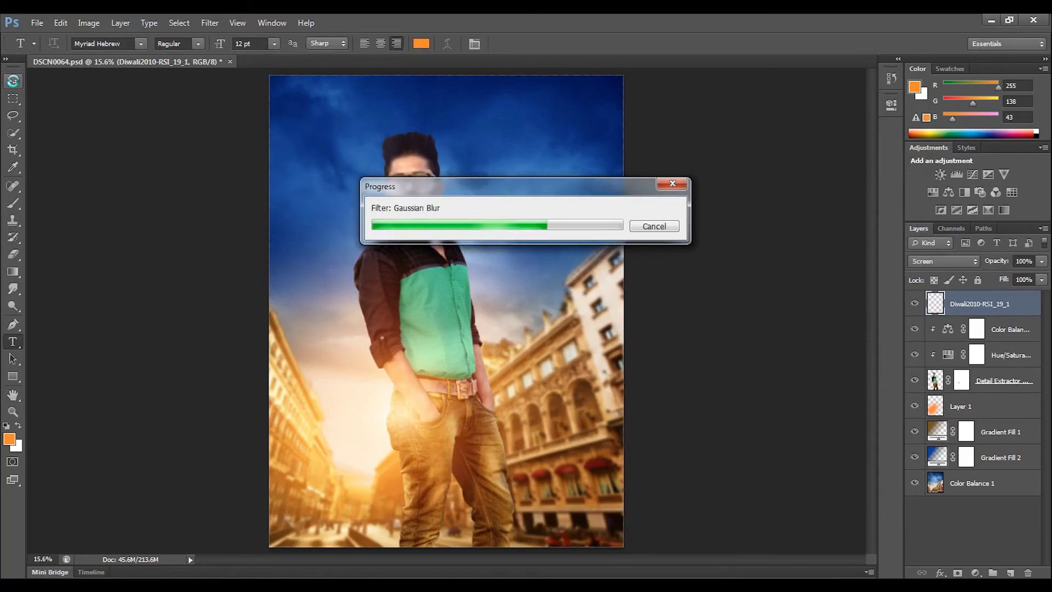
left_click(13, 81)
mouse_move(374, 453)
left_mouse_down()
mouse_move(308, 455)
mouse_move(317, 449)
left_mouse_up()
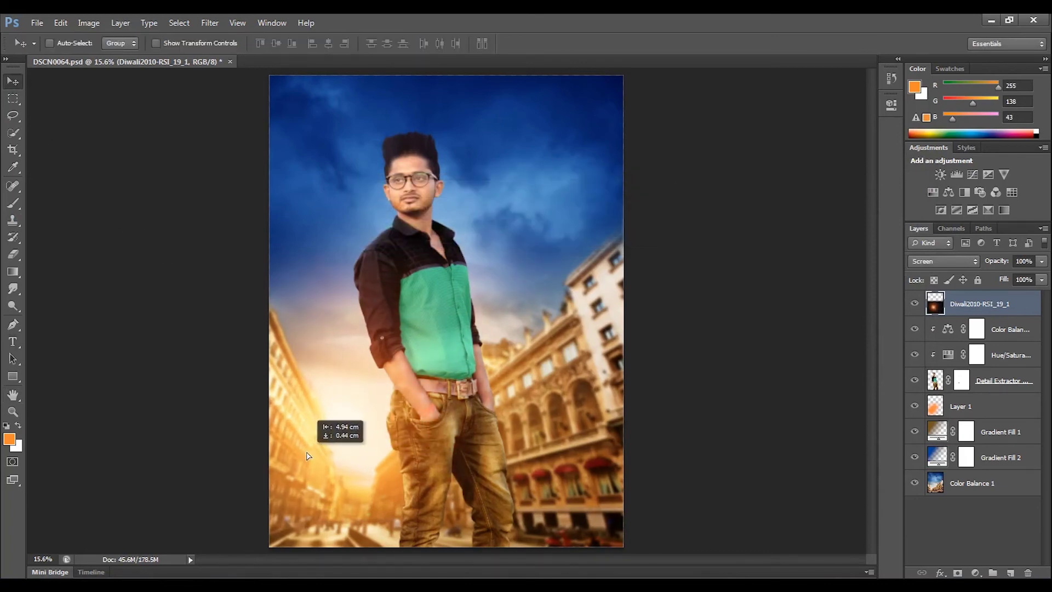
left_click_drag(316, 446, 326, 474)
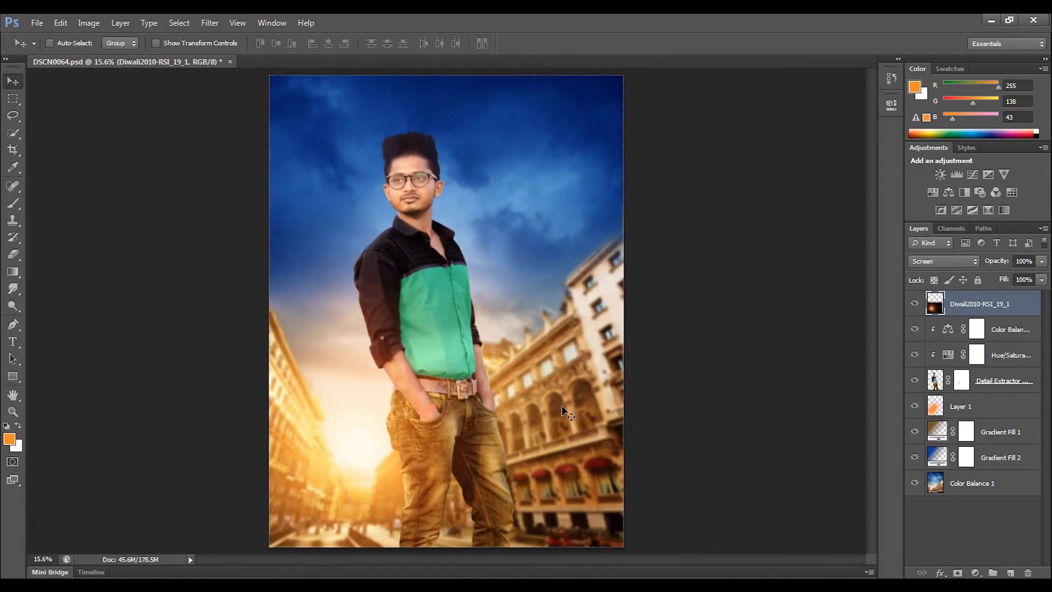
key("ctrl+plus")
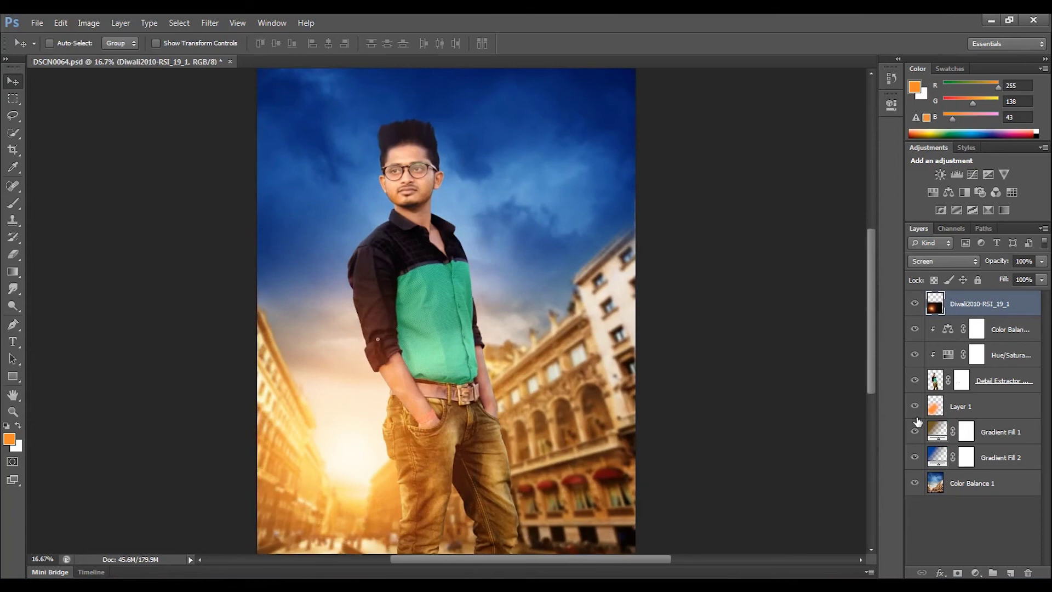
Add a layer mask to the Diwali glow and create an empty Layer 2.
left_click(958, 572)
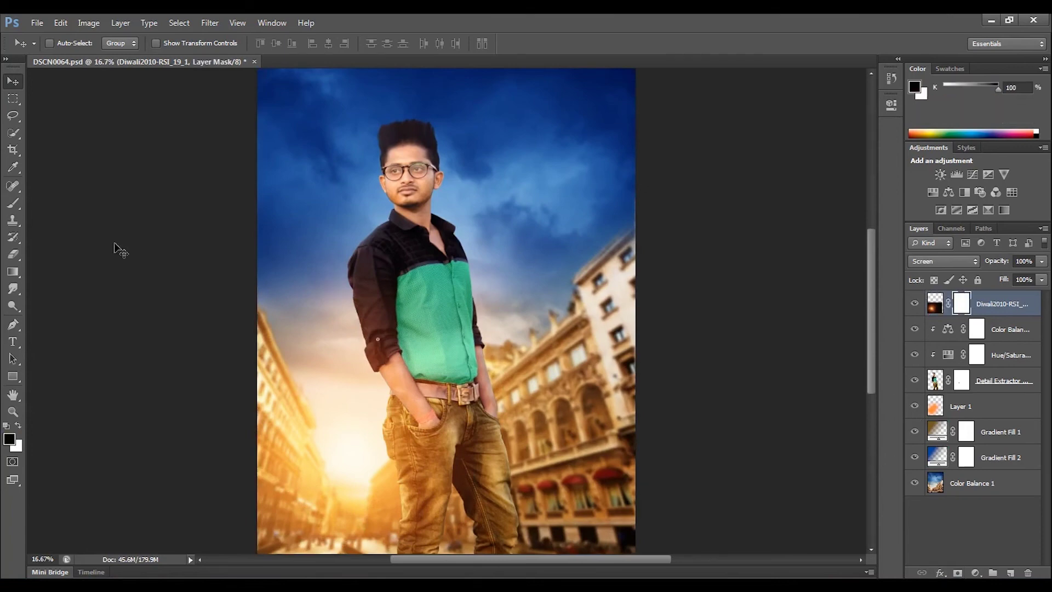
left_click(14, 203)
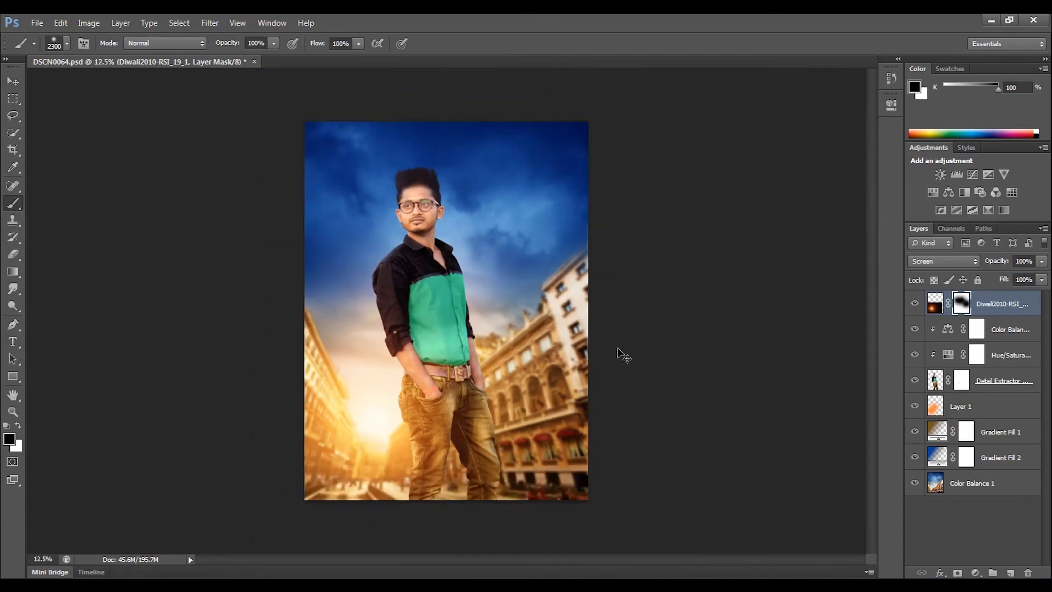
left_click(1010, 573)
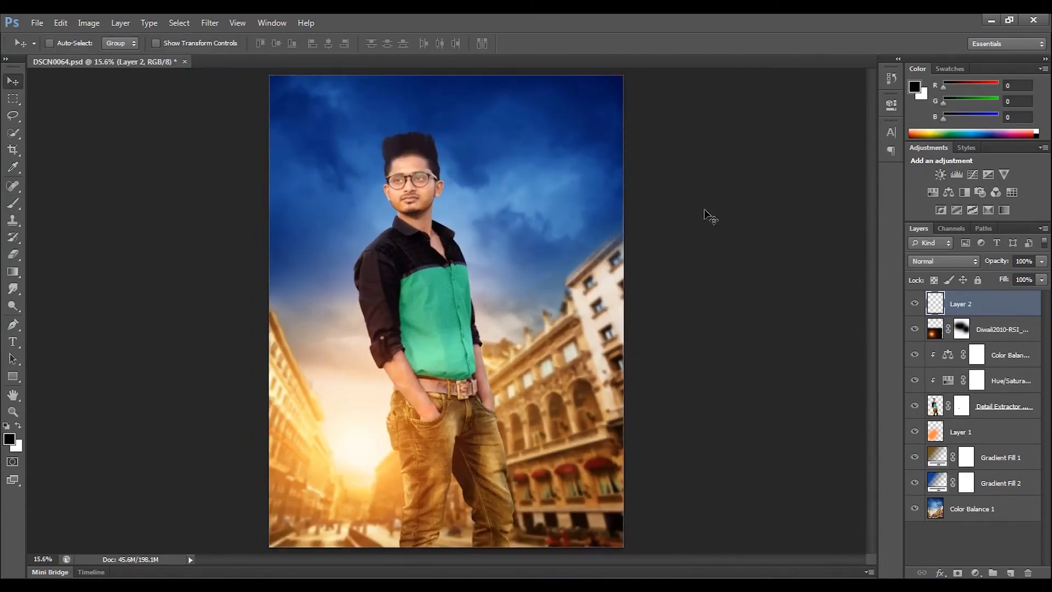
Fill Layer 2 with the merged poster via Apply Image.
left_click(214, 23)
mouse_move(88, 22)
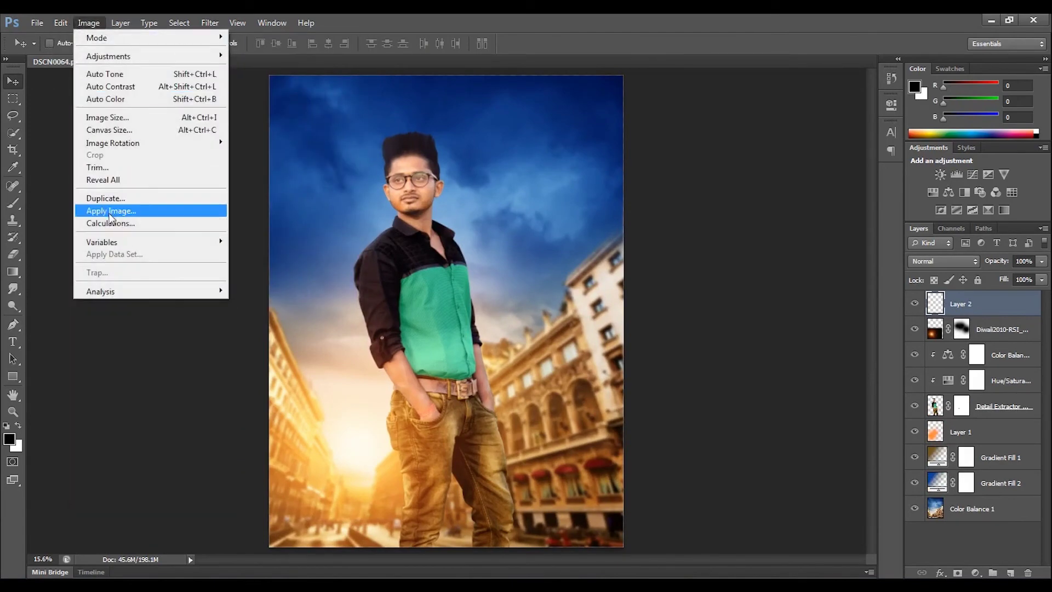
left_click(109, 210)
left_click(639, 173)
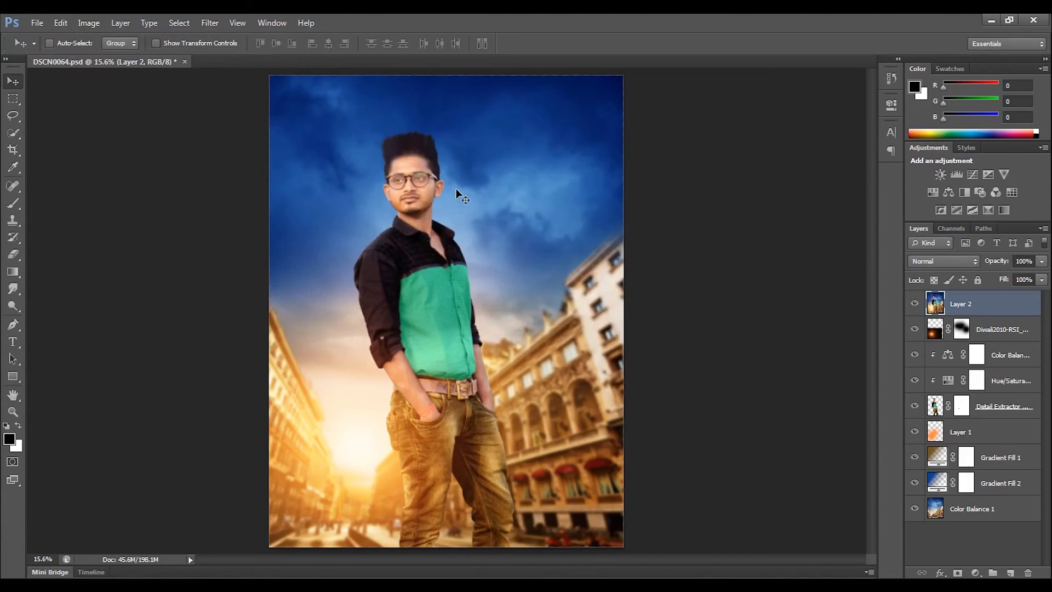
In Color Efex Pro 4, set Darken / Lighten Center to 34% centre and -34% border.
left_click(210, 23)
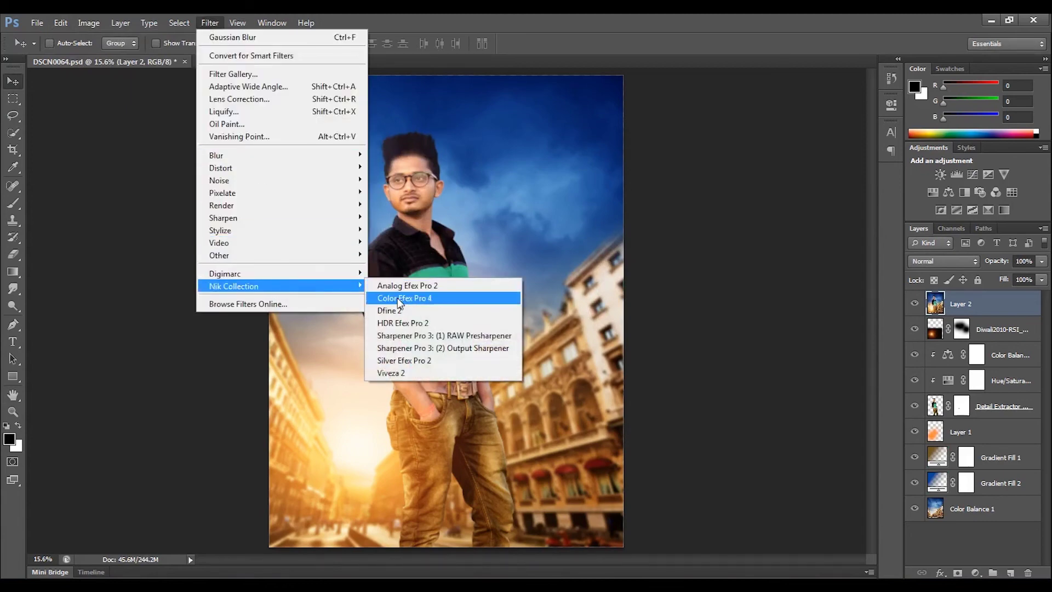
mouse_move(233, 286)
left_click(397, 297)
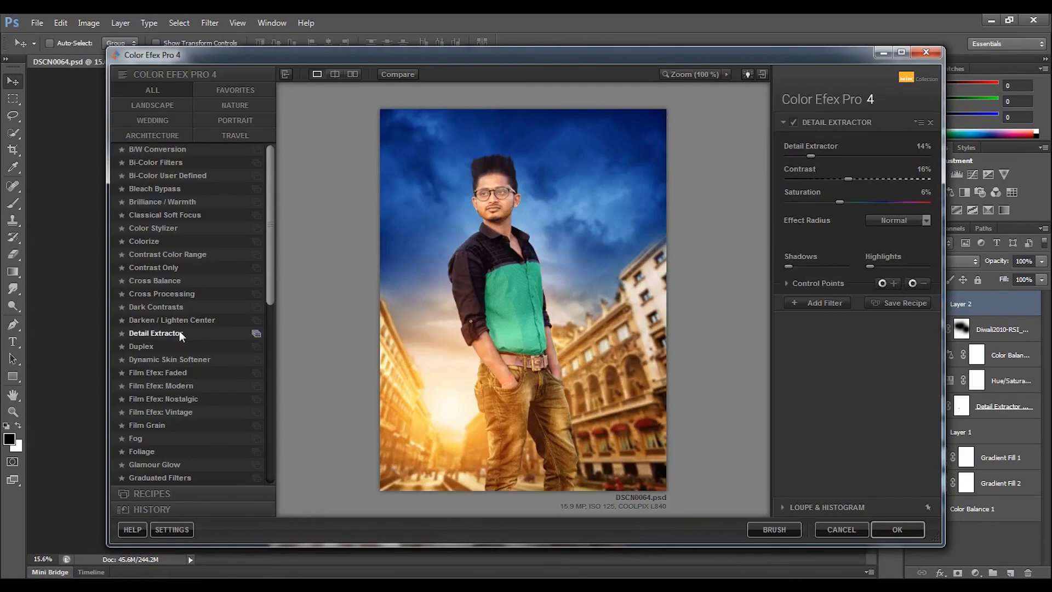
left_click(157, 319)
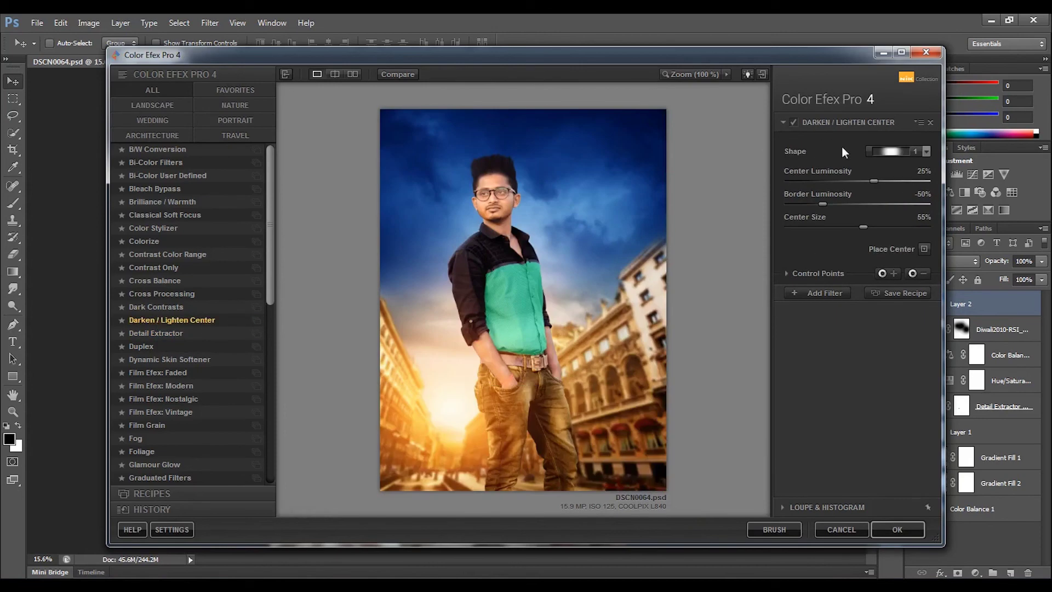
left_click_drag(876, 178, 881, 180)
left_click_drag(834, 205, 831, 205)
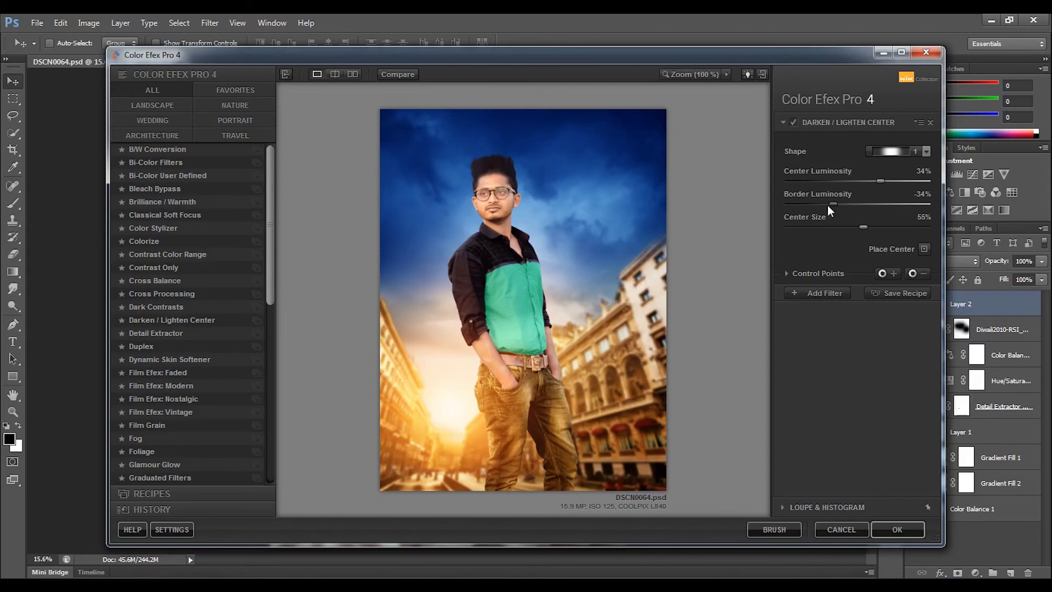
Stack a Detail Extractor filter at 21% strength.
left_click(821, 292)
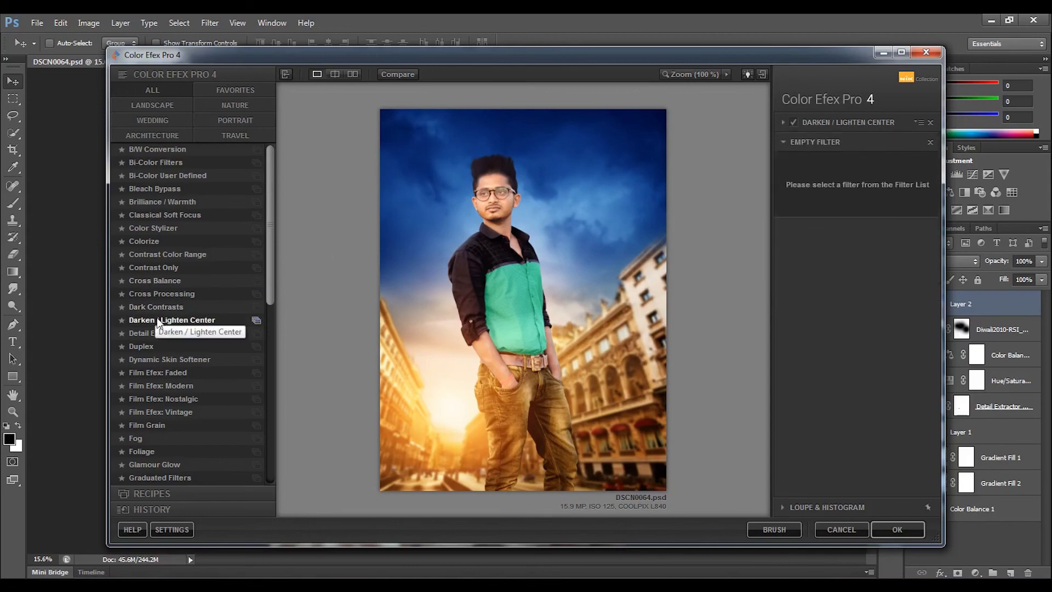
left_click(159, 321)
left_click(160, 333)
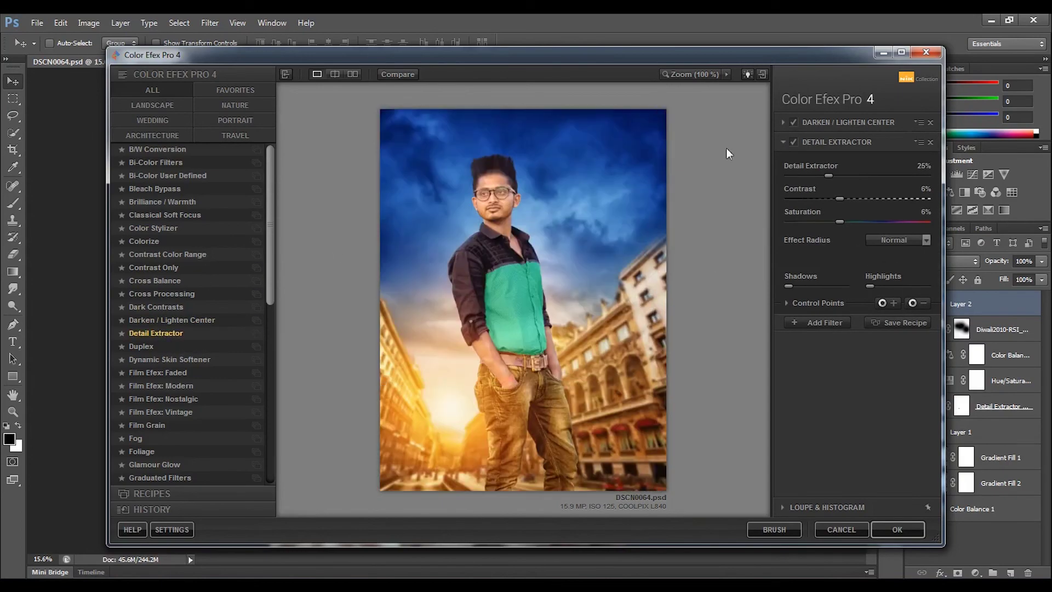
left_click(819, 175)
left_click_drag(833, 176, 823, 179)
Add Cross Processing with method T01 at 38% strength and apply the Color Efex Pro 4 stack.
left_click(812, 322)
left_click(171, 282)
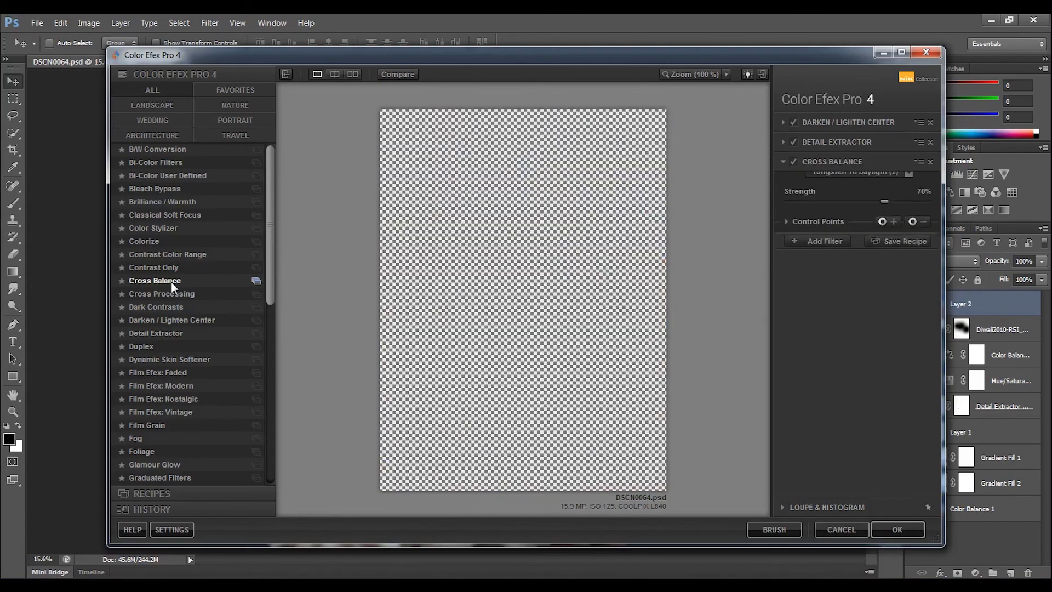
left_click(174, 293)
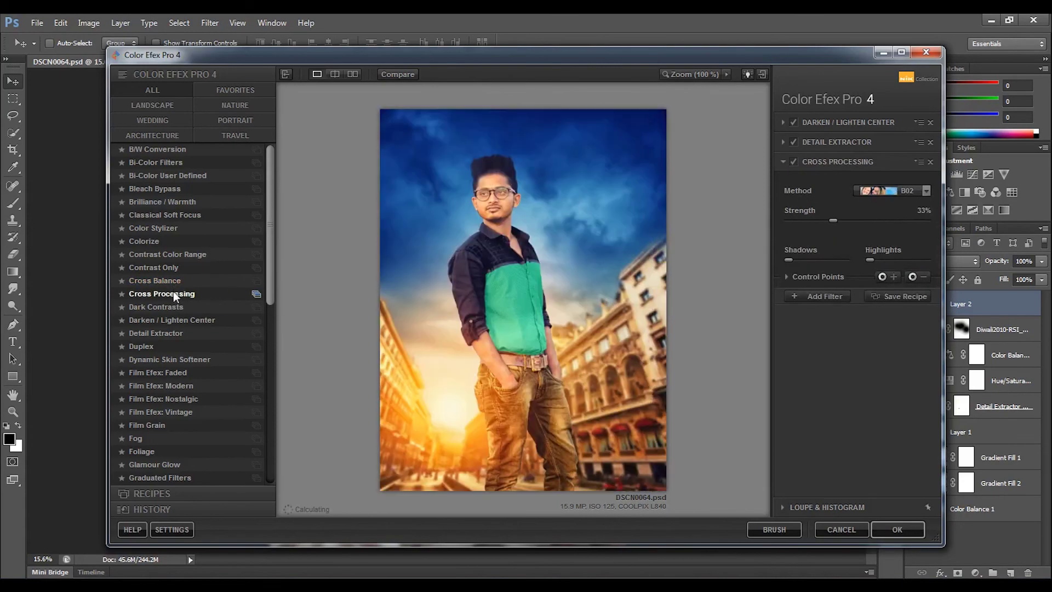
left_click(877, 190)
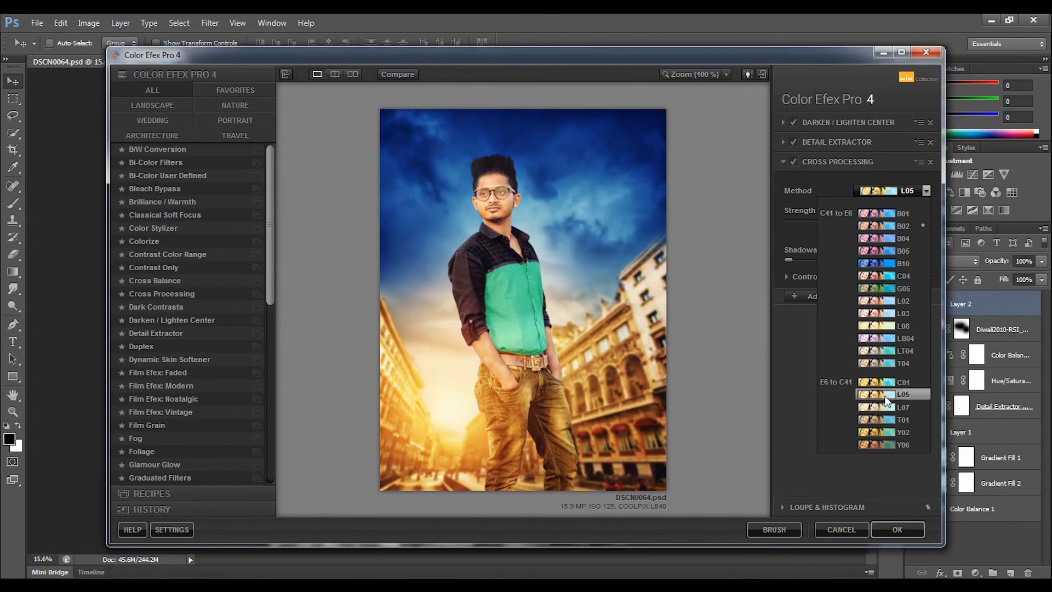
left_click(883, 446)
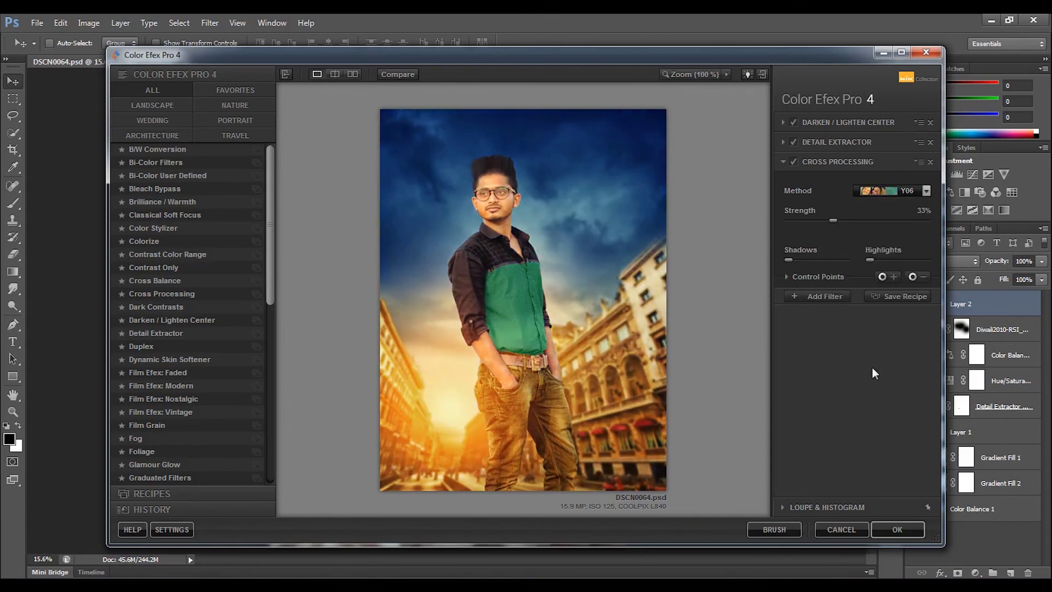
left_click(798, 219)
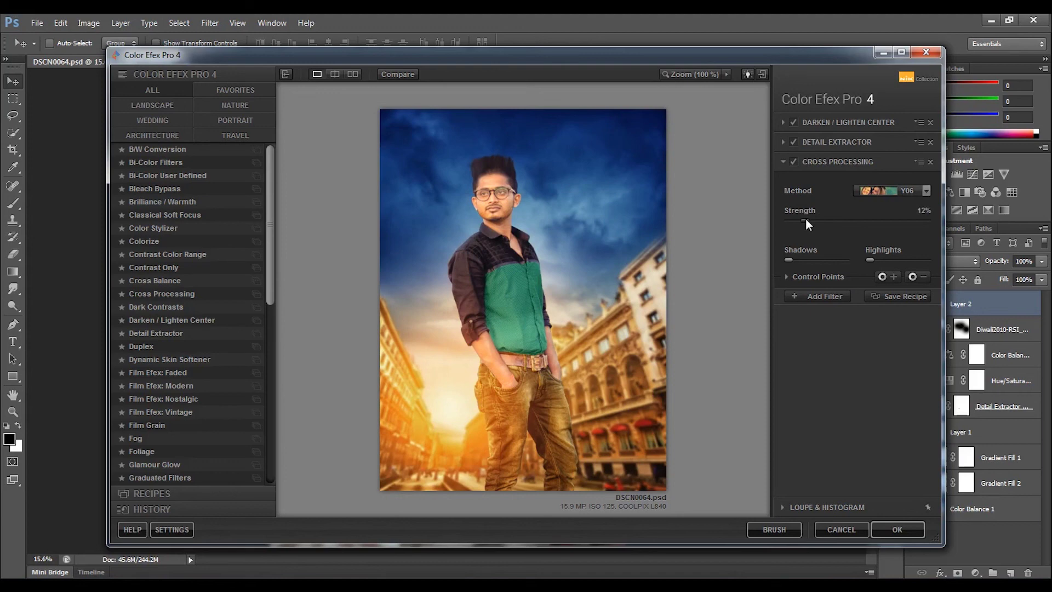
left_click(872, 190)
left_click(883, 419)
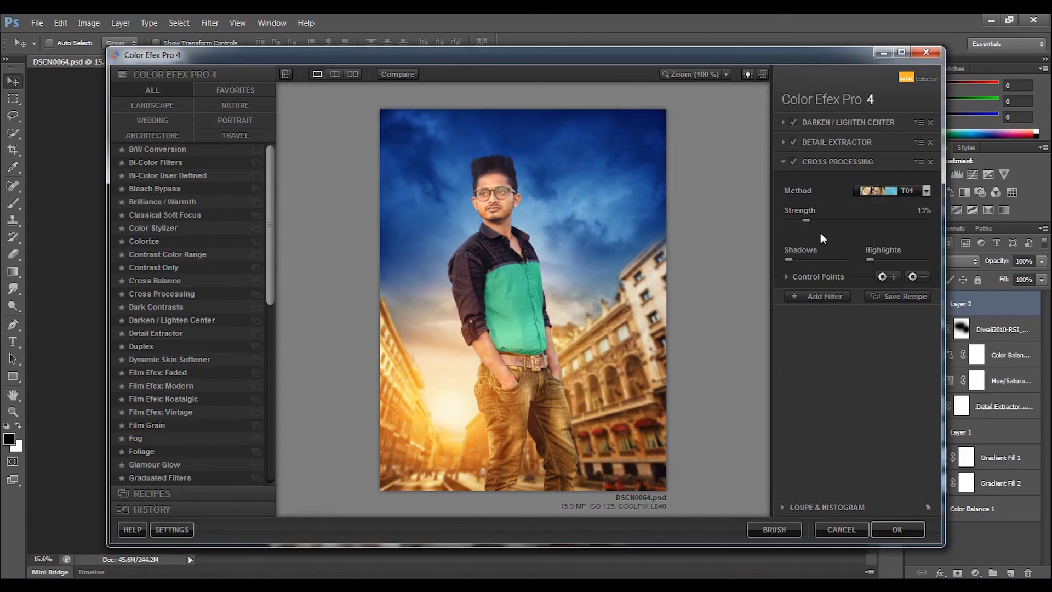
mouse_move(823, 221)
left_mouse_down()
mouse_move(848, 216)
mouse_move(829, 219)
left_mouse_up()
left_click(899, 528)
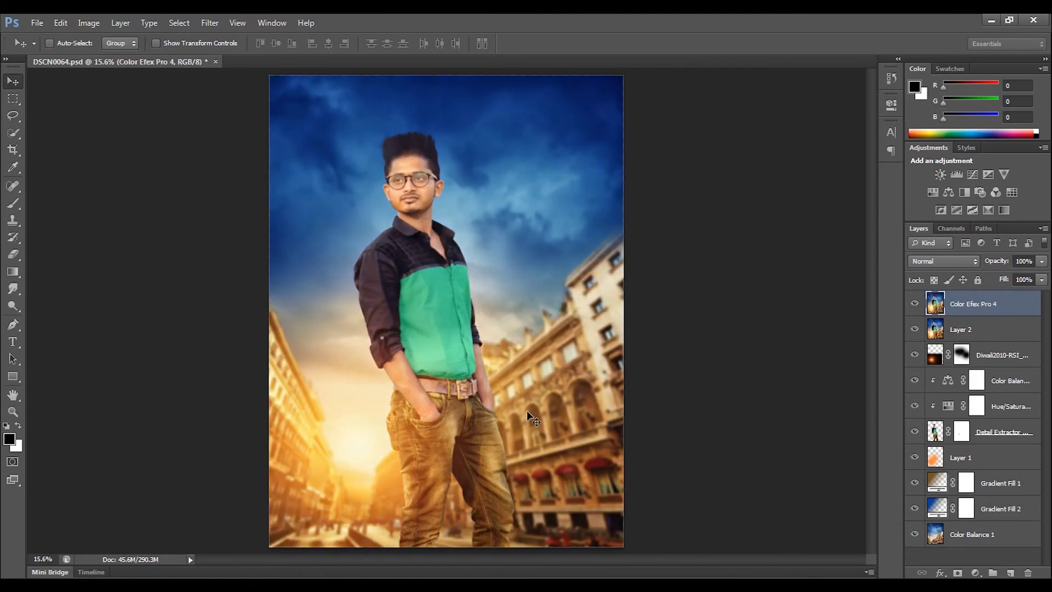
Create Layer 3 and fill it with the merged poster via Apply Image.
scroll(527, 372, "up", 3)
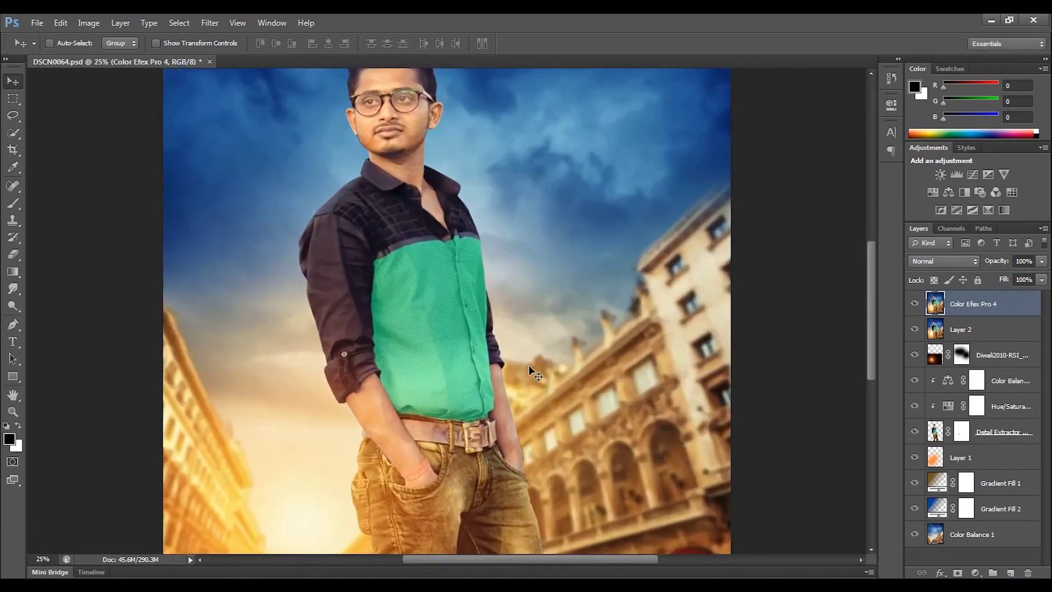
scroll(530, 373, "down", 1)
left_click(1010, 573)
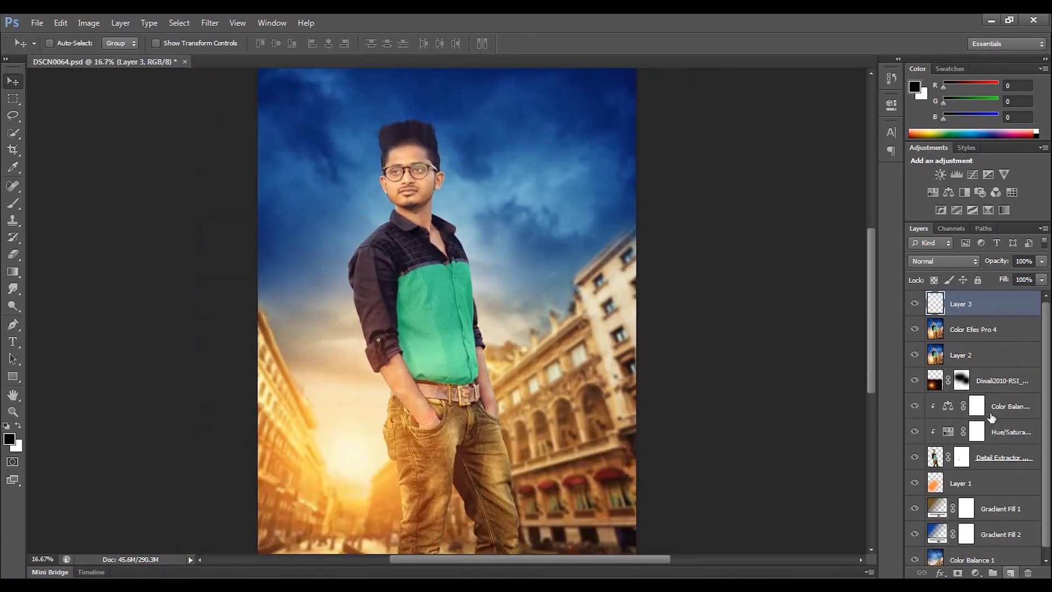
left_click(89, 22)
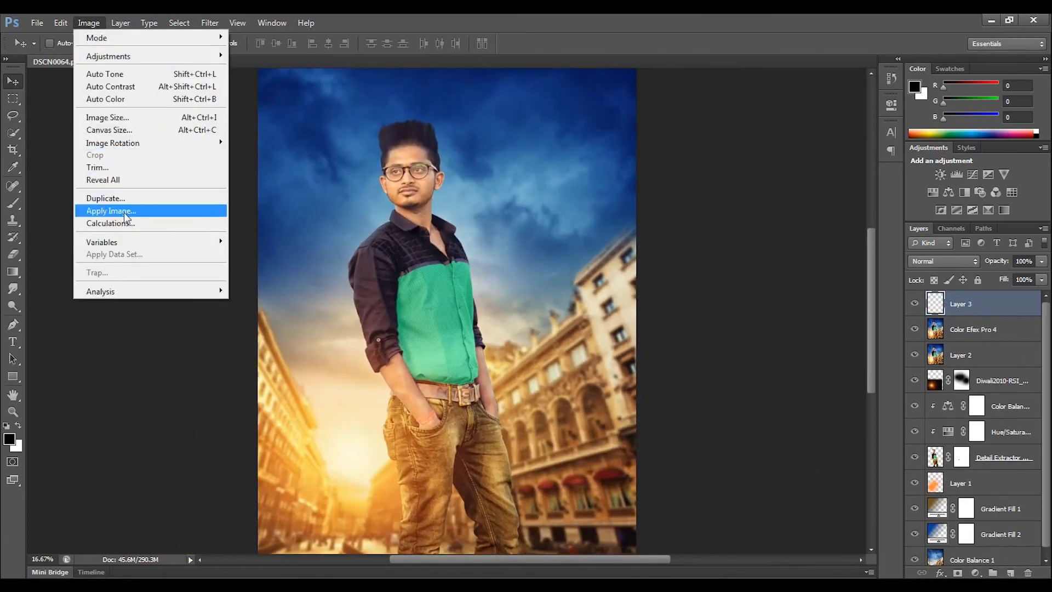
left_click(125, 214)
left_click(629, 174)
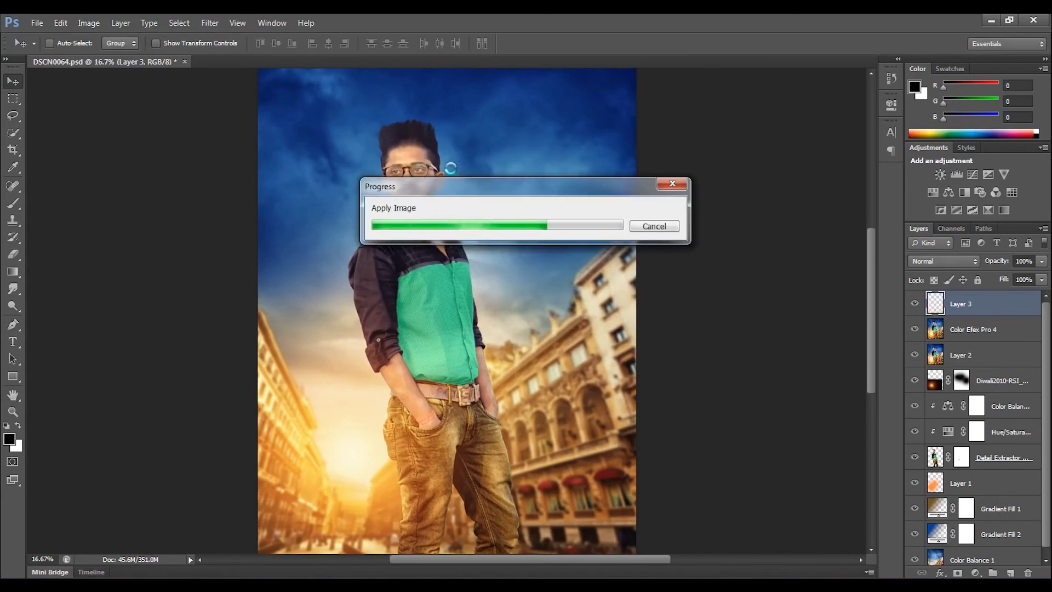
Apply a 0.9-pixel High Pass to Layer 3 and blend it as Soft Light.
left_click(205, 25)
mouse_move(219, 255)
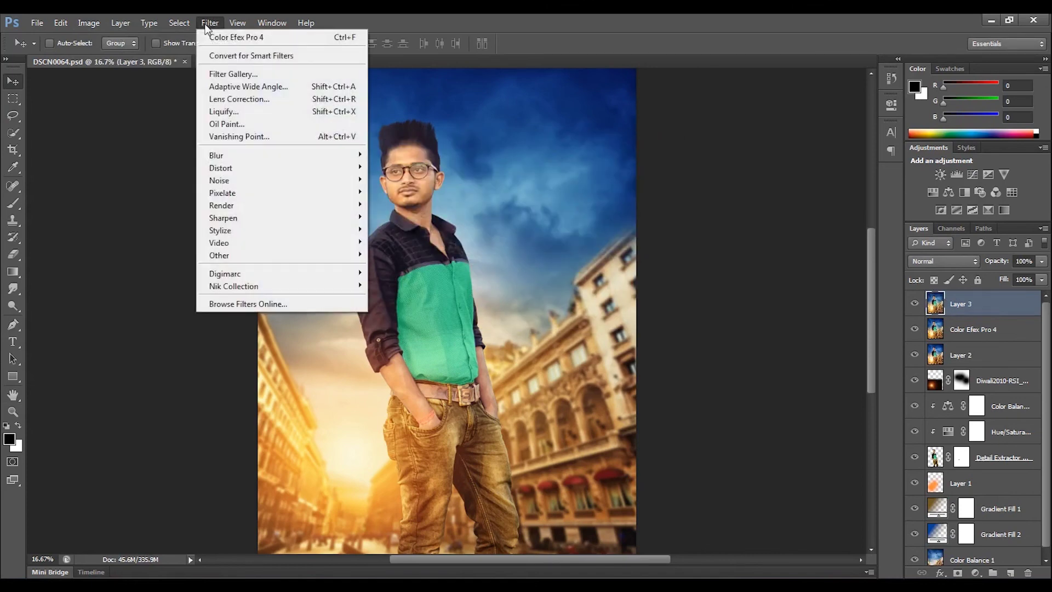
left_click(412, 268)
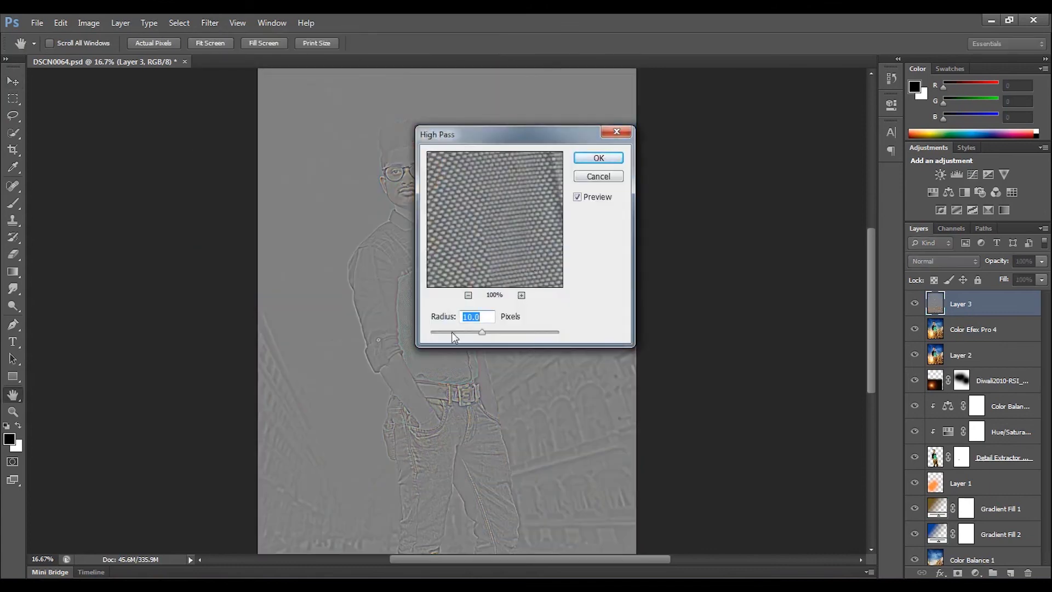
left_click_drag(433, 333, 436, 333)
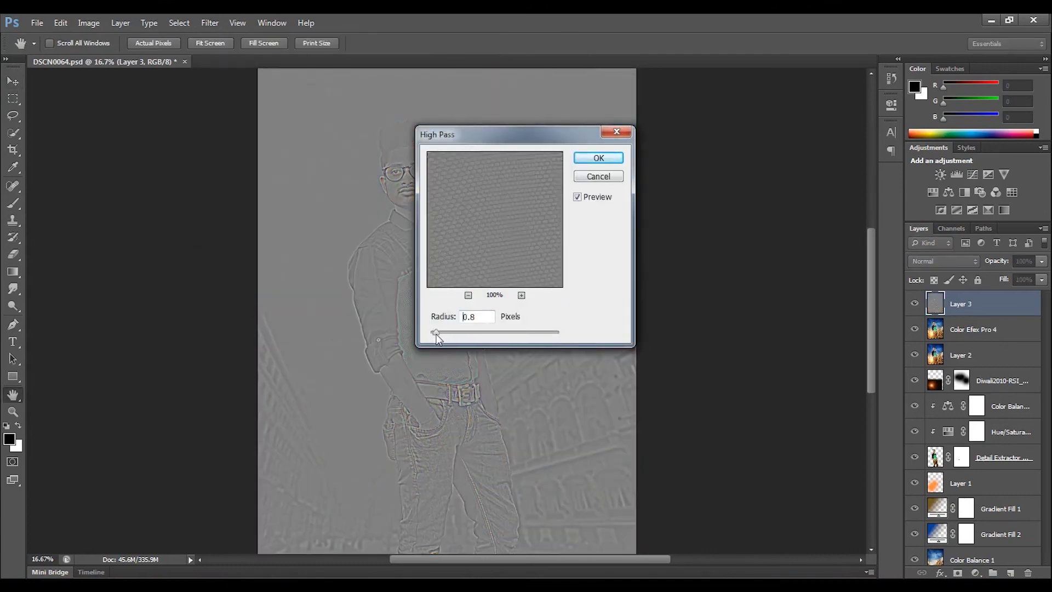
left_click(598, 159)
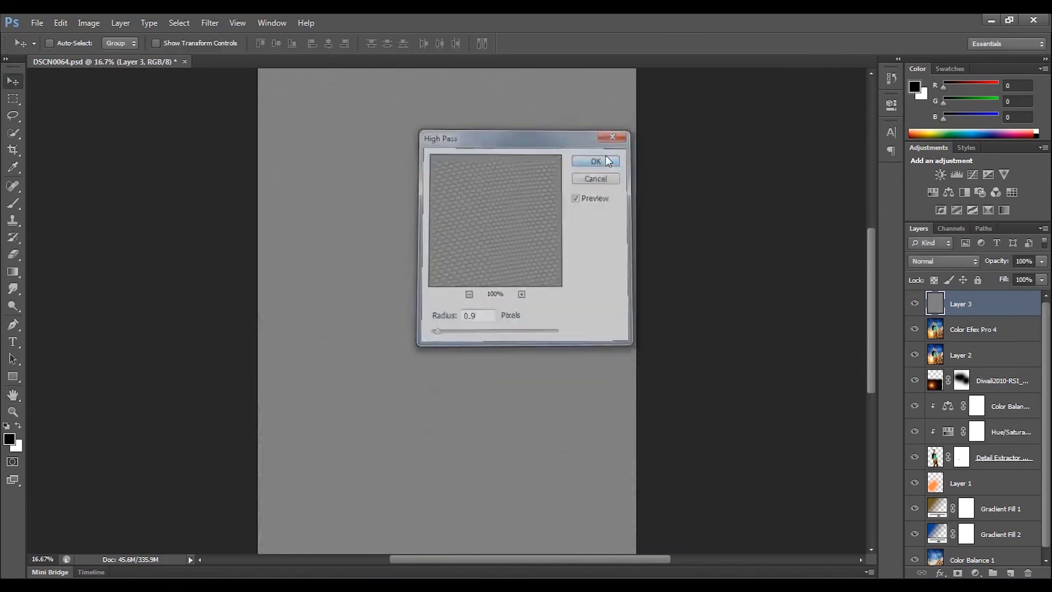
left_click(942, 261)
left_click(917, 189)
key("ctrl+minus")
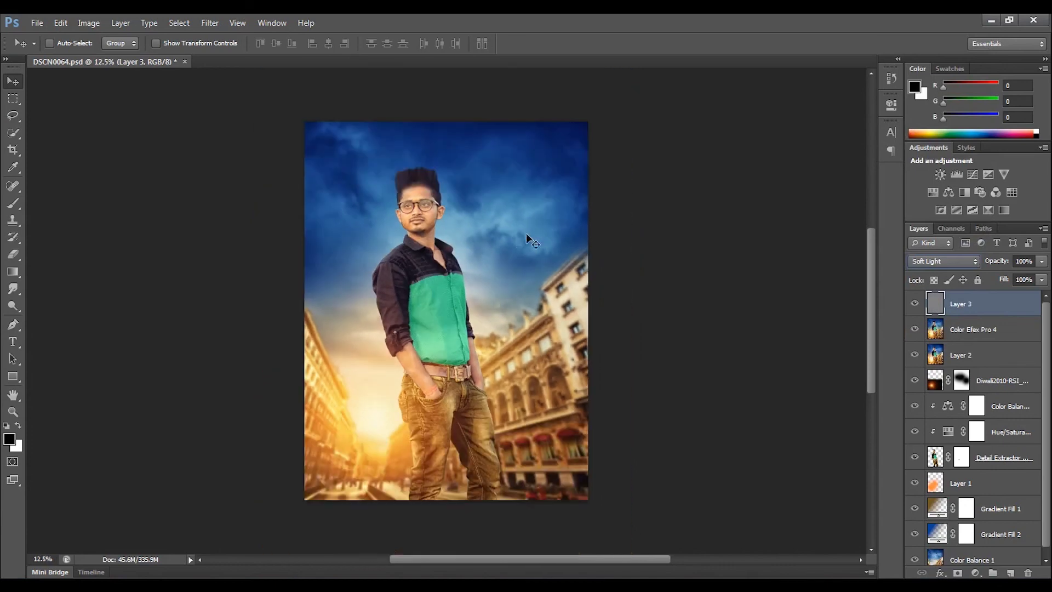
Save the poster and place the 'EK DEEWANA HAI' title image from the source folder.
left_click(38, 21)
left_click(62, 169)
double_click(300, 131)
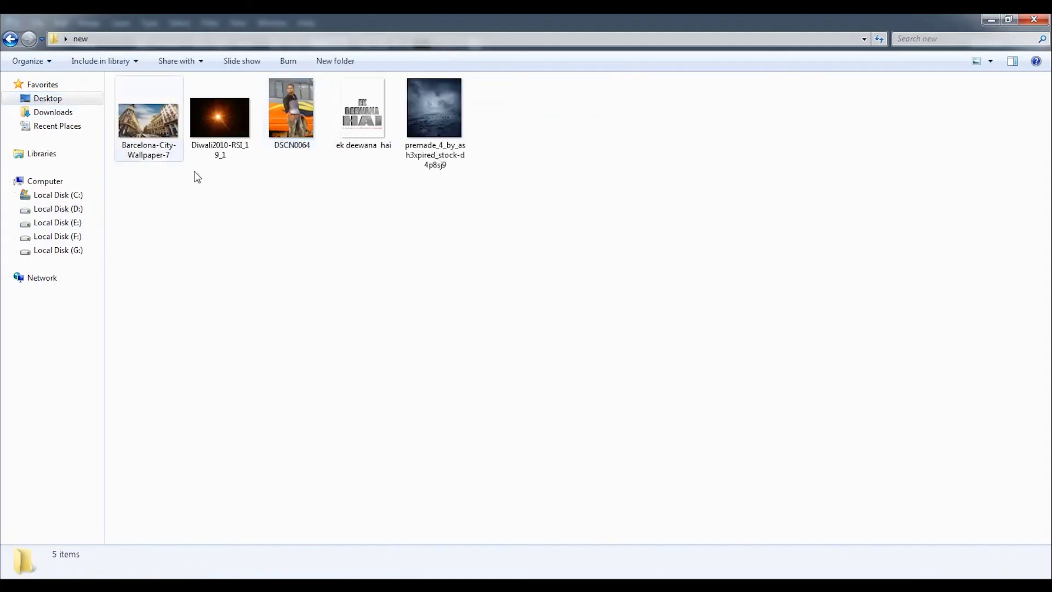
mouse_move(363, 118)
left_mouse_down()
mouse_move(122, 566)
mouse_move(349, 351)
left_mouse_up()
left_click(660, 44)
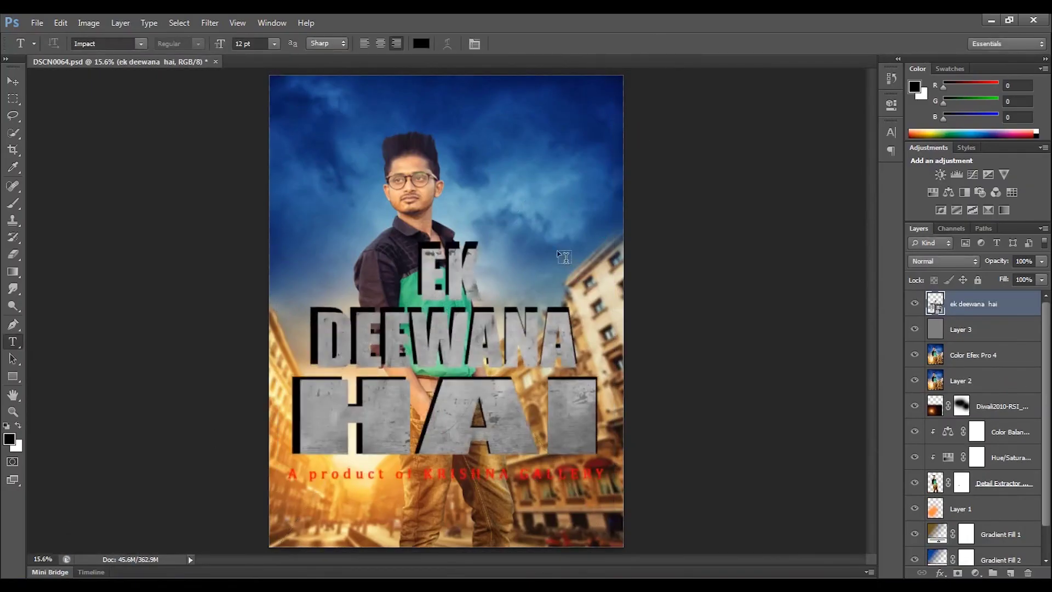
Free-transform the title to about 38% and place it lower right over the buildings.
left_click(61, 22)
left_click(137, 266)
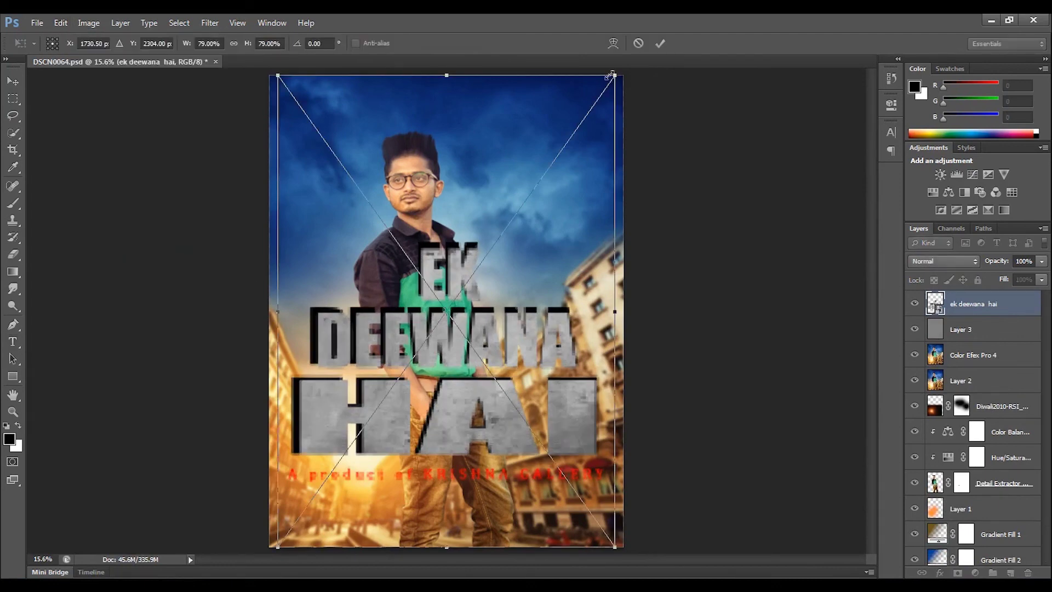
left_click_drag(614, 75, 528, 196)
left_click_drag(486, 327, 580, 468)
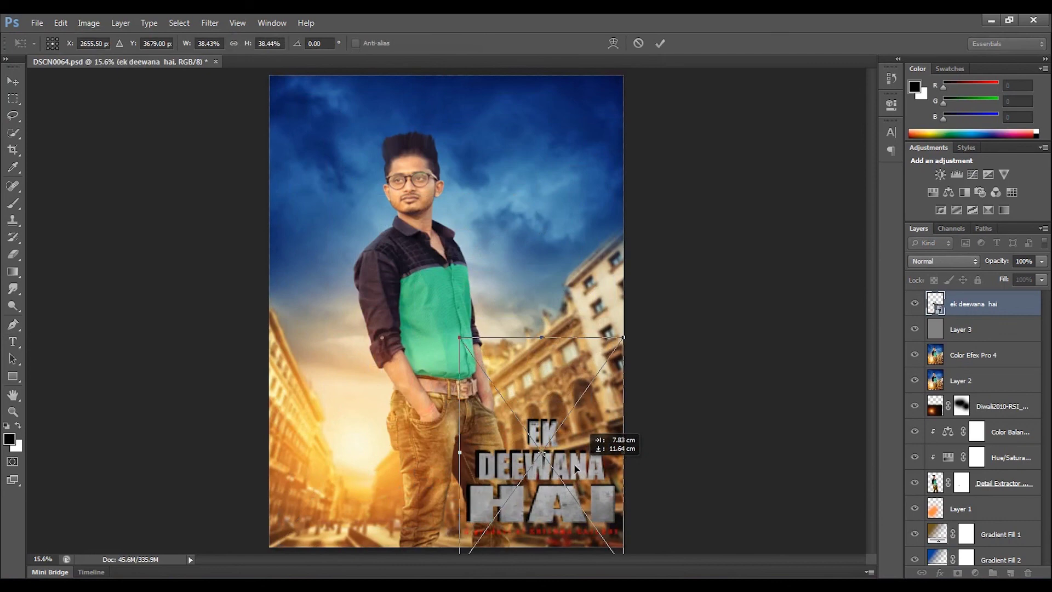
left_click(660, 43)
Nudge the title into its final position with the Move tool and save the poster.
left_click(11, 82)
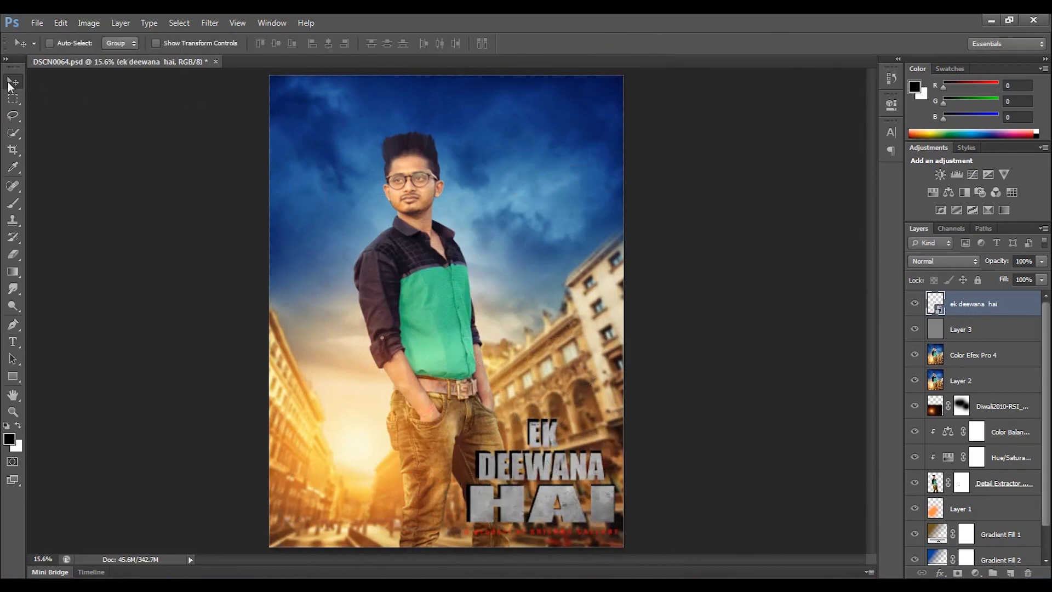
left_click_drag(554, 505, 545, 502)
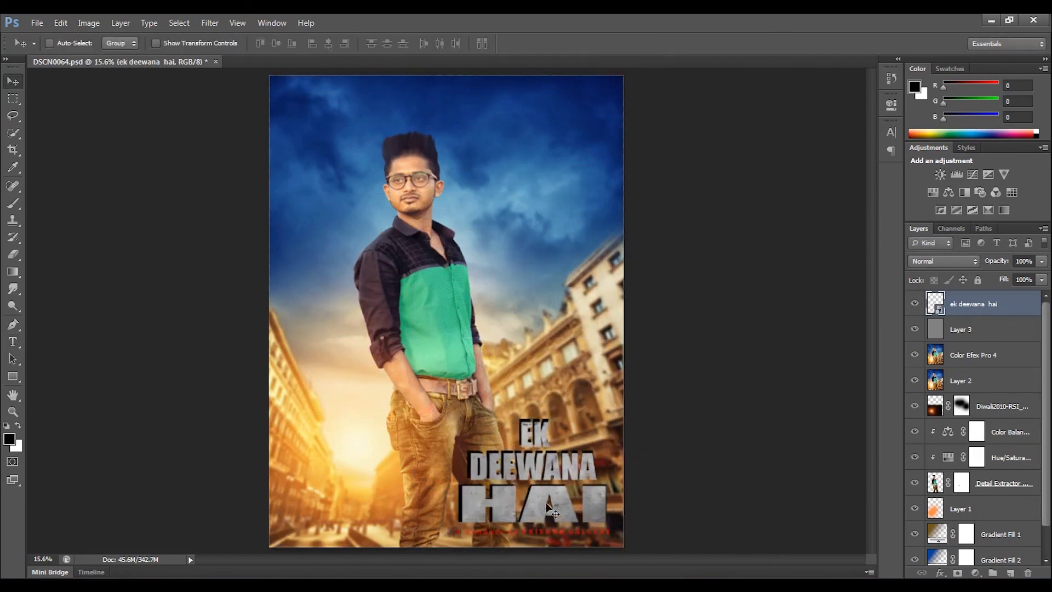
scroll(489, 440, "up", 1)
scroll(489, 440, "up", 1)
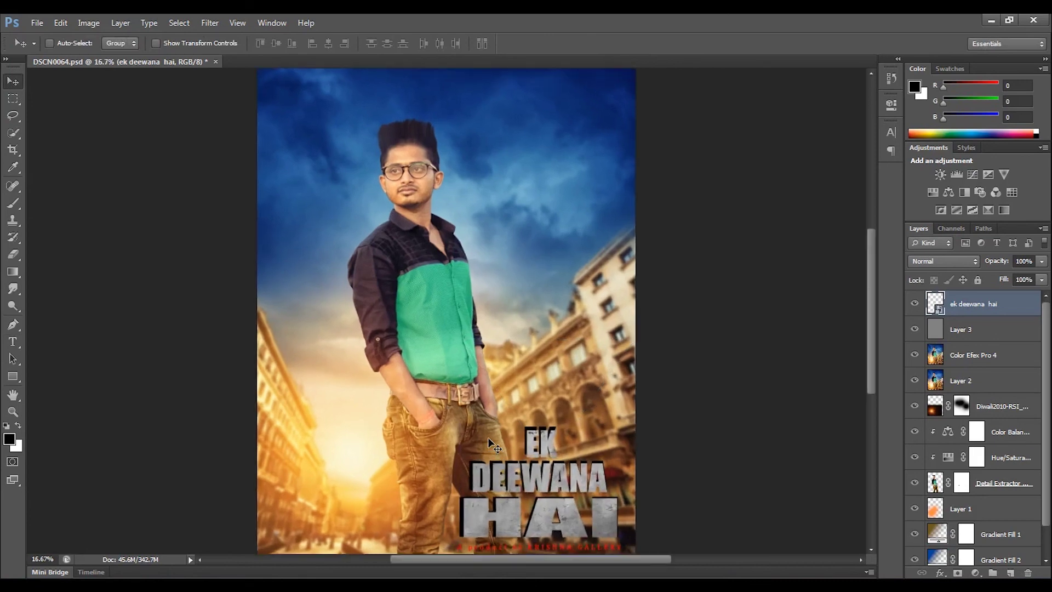
scroll(489, 440, "up", 2)
scroll(491, 445, "down", 1)
scroll(491, 444, "up", 1)
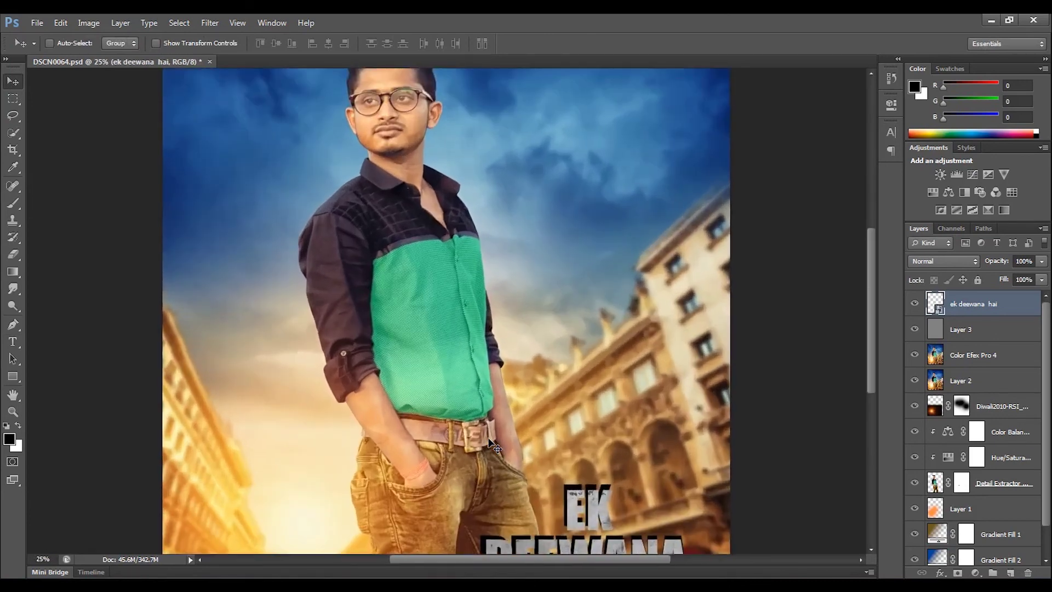
left_click_drag(545, 442, 502, 267)
left_click_drag(585, 418, 593, 422)
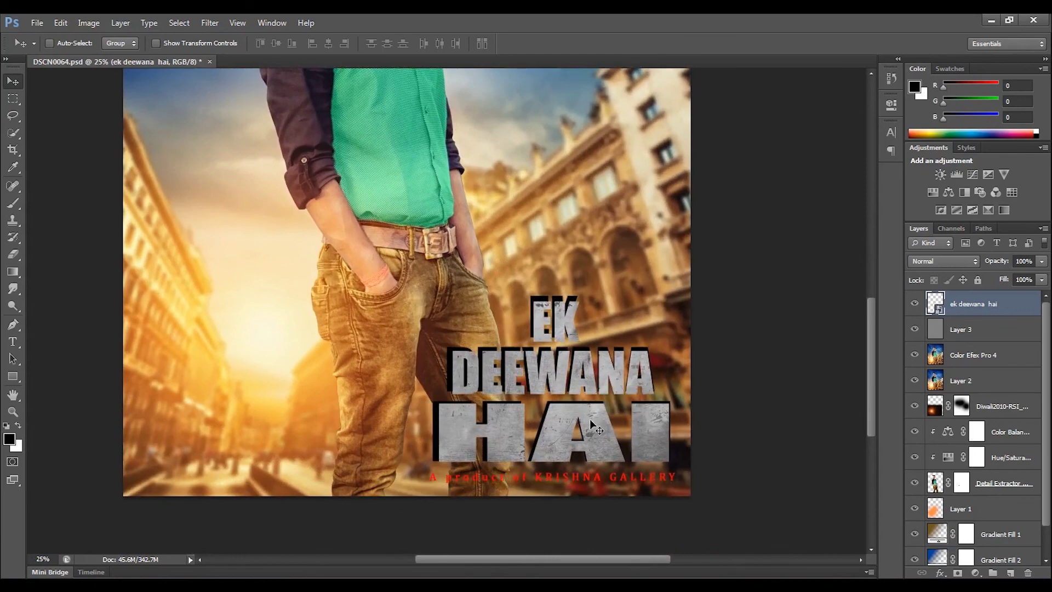
scroll(584, 429, "down", 2)
left_click(37, 23)
left_click(60, 166)
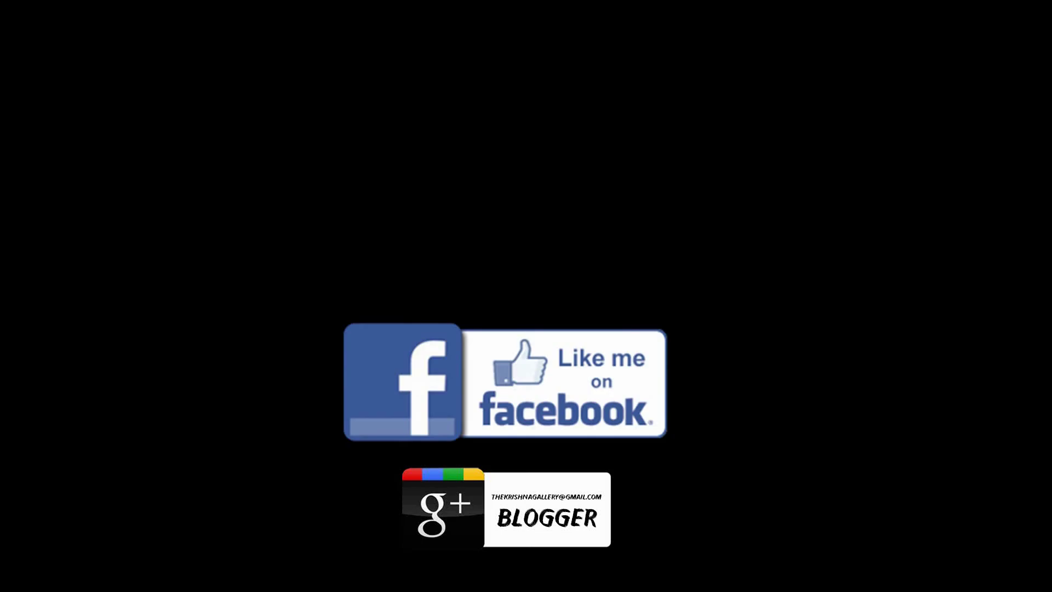